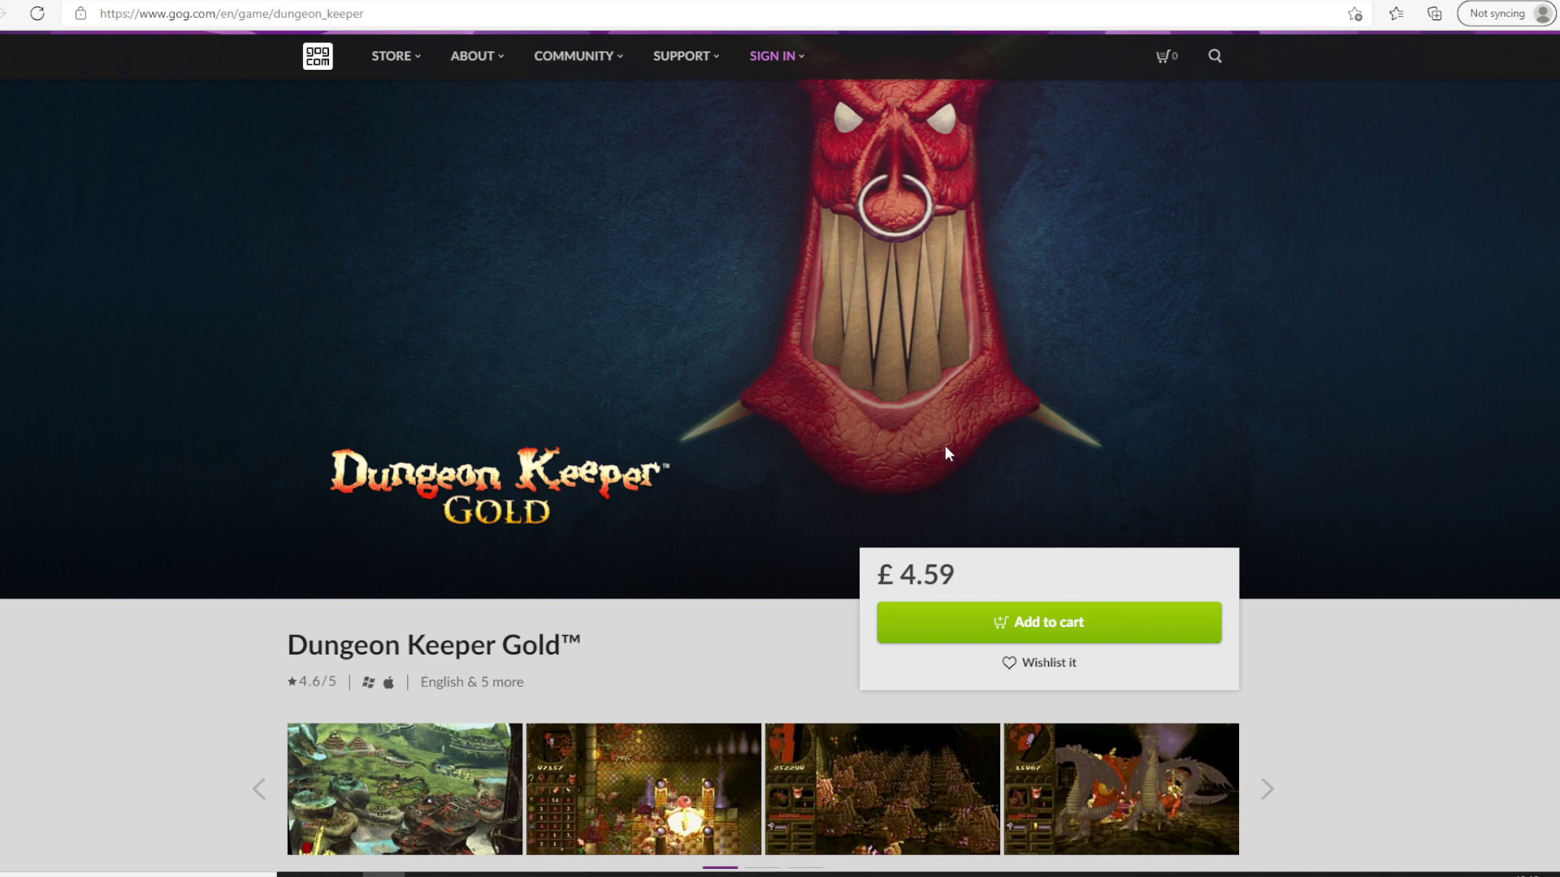
# - Review the Dungeon Keeper offers on Origin, including its purchase options, and on eBay, and return to the GOG page
pyautogui.hotkey('ctrl', 'Tab')
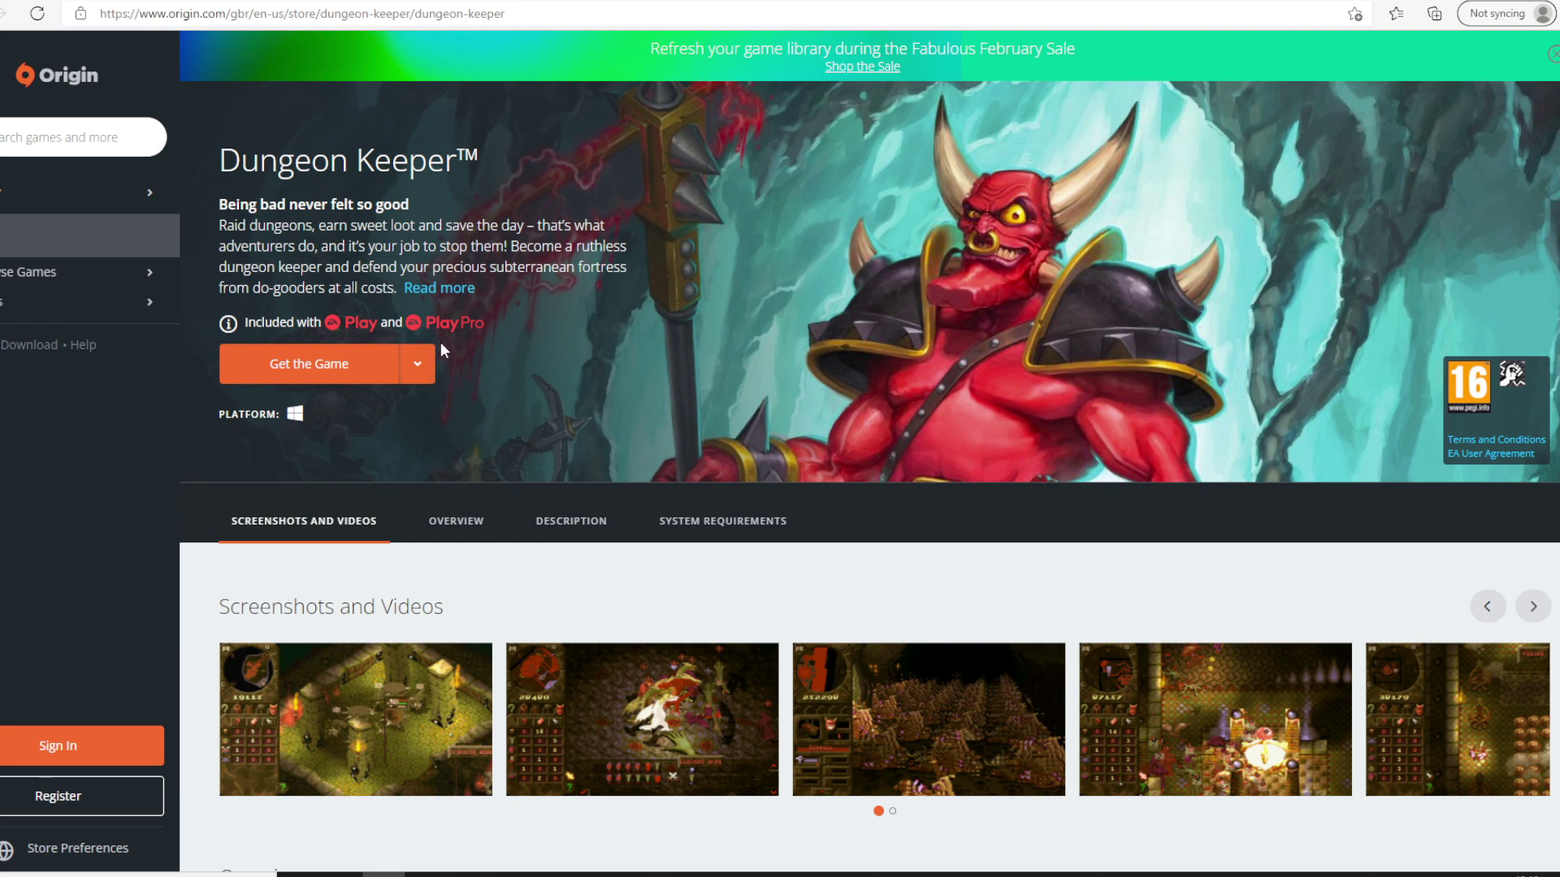
pyautogui.click(407, 371)
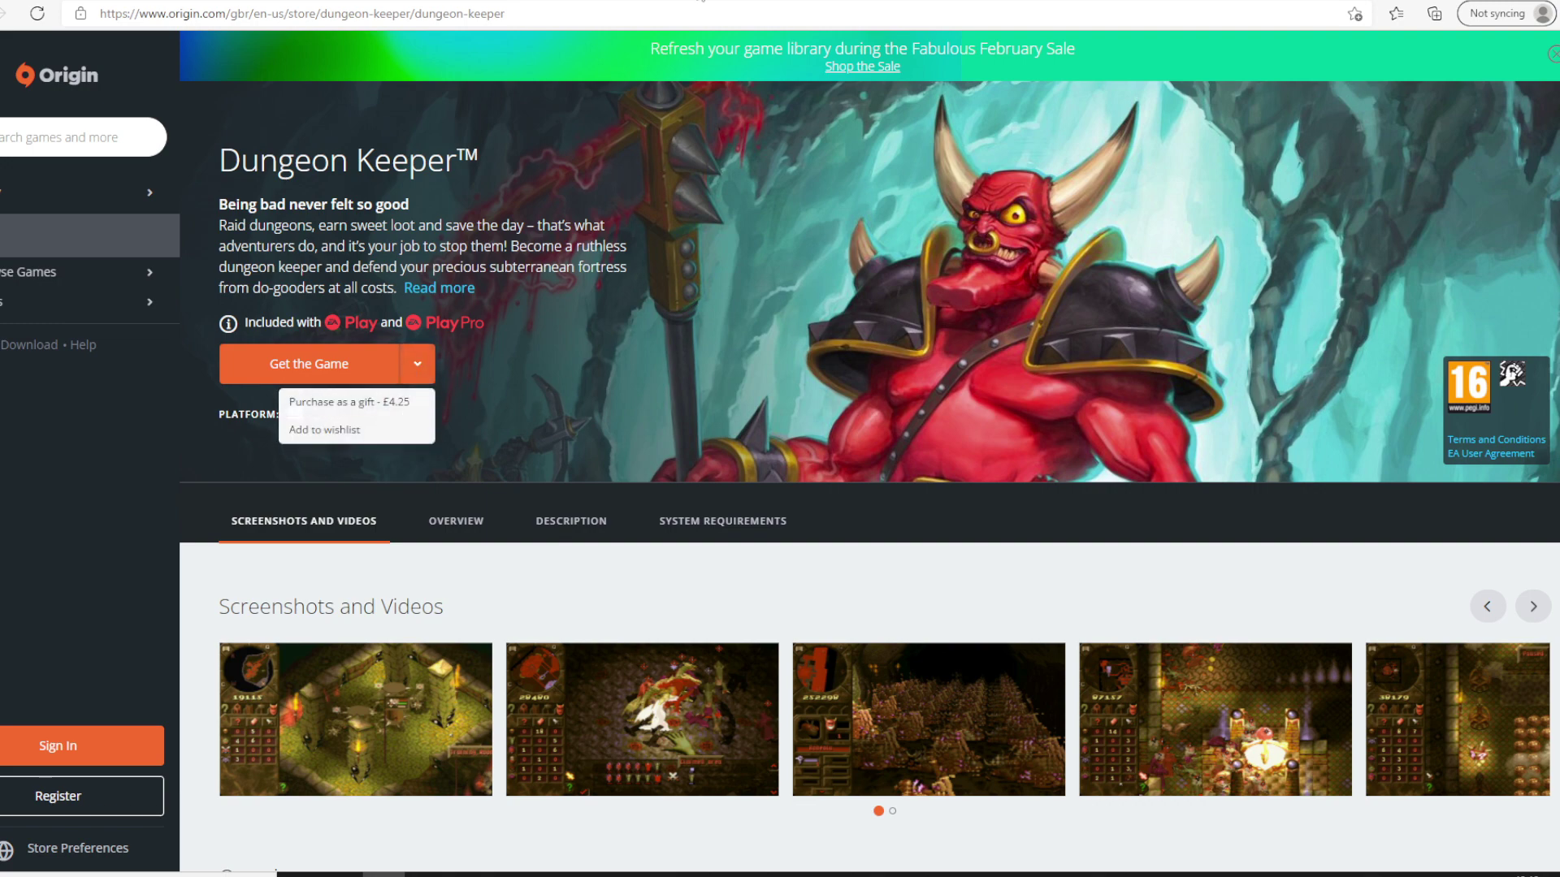
pyautogui.click(690, 2)
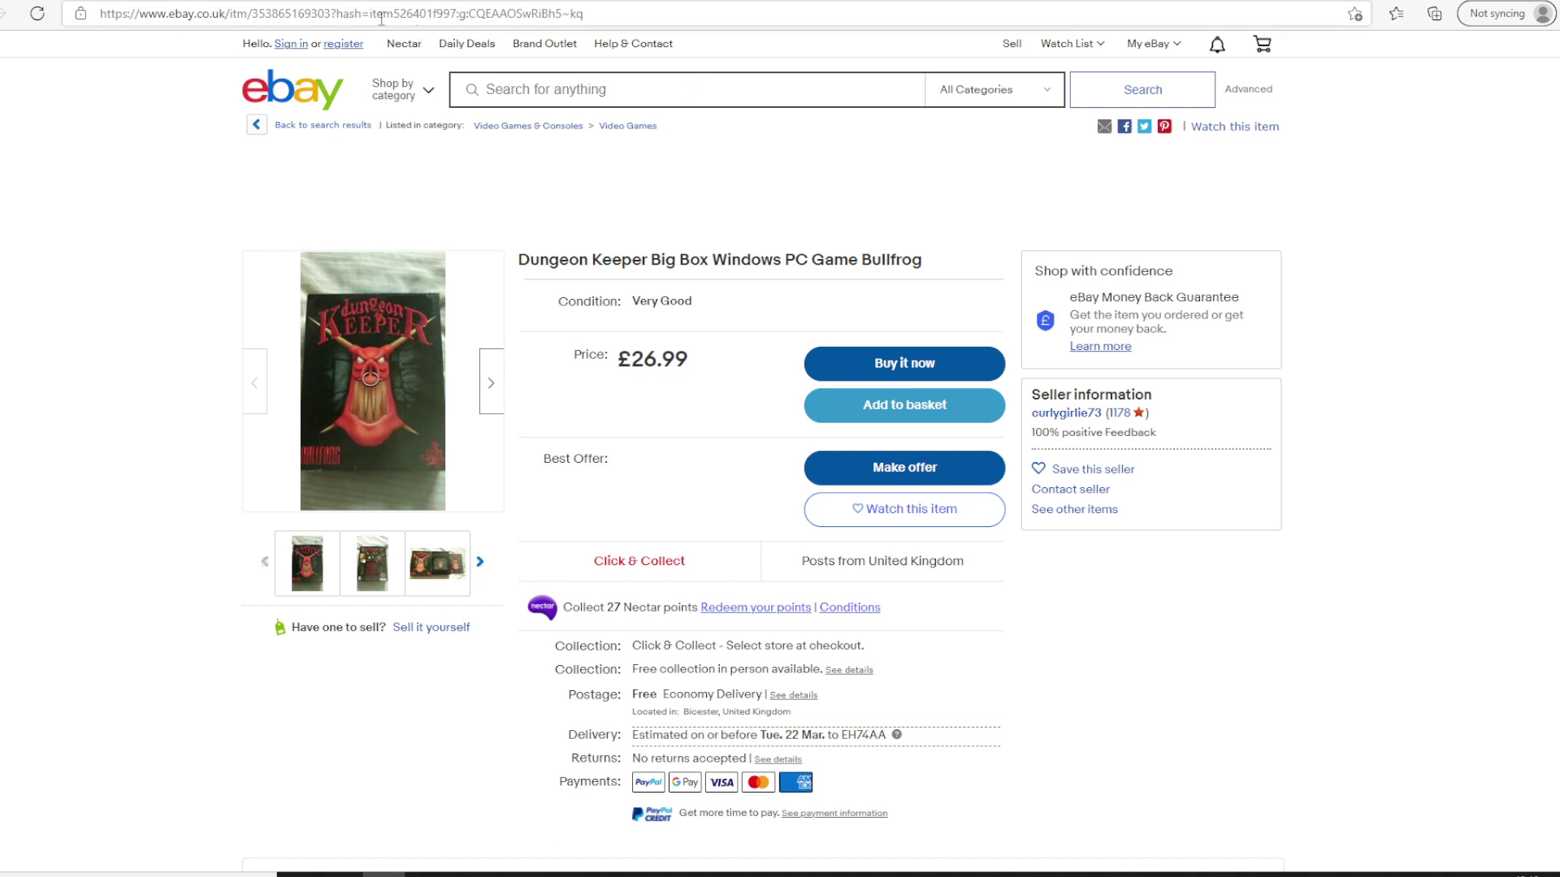
pyautogui.click(328, 1)
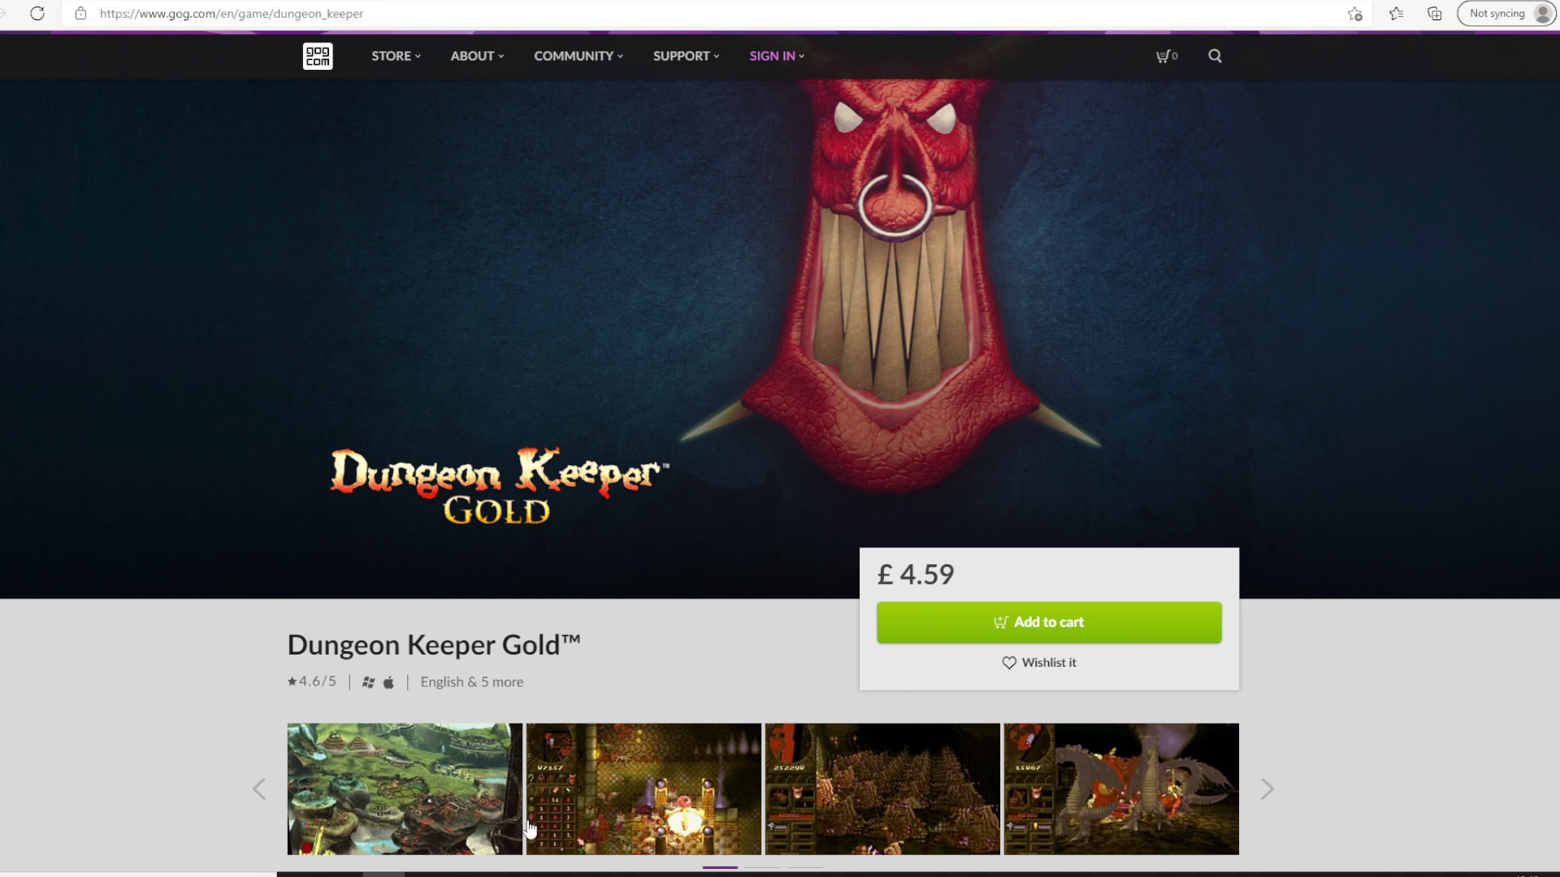
# - Switch to File Explorer, open the Dungeon Keeper Gold folder inside GOG Games on drive C, and look through its files
pyautogui.click(427, 875)
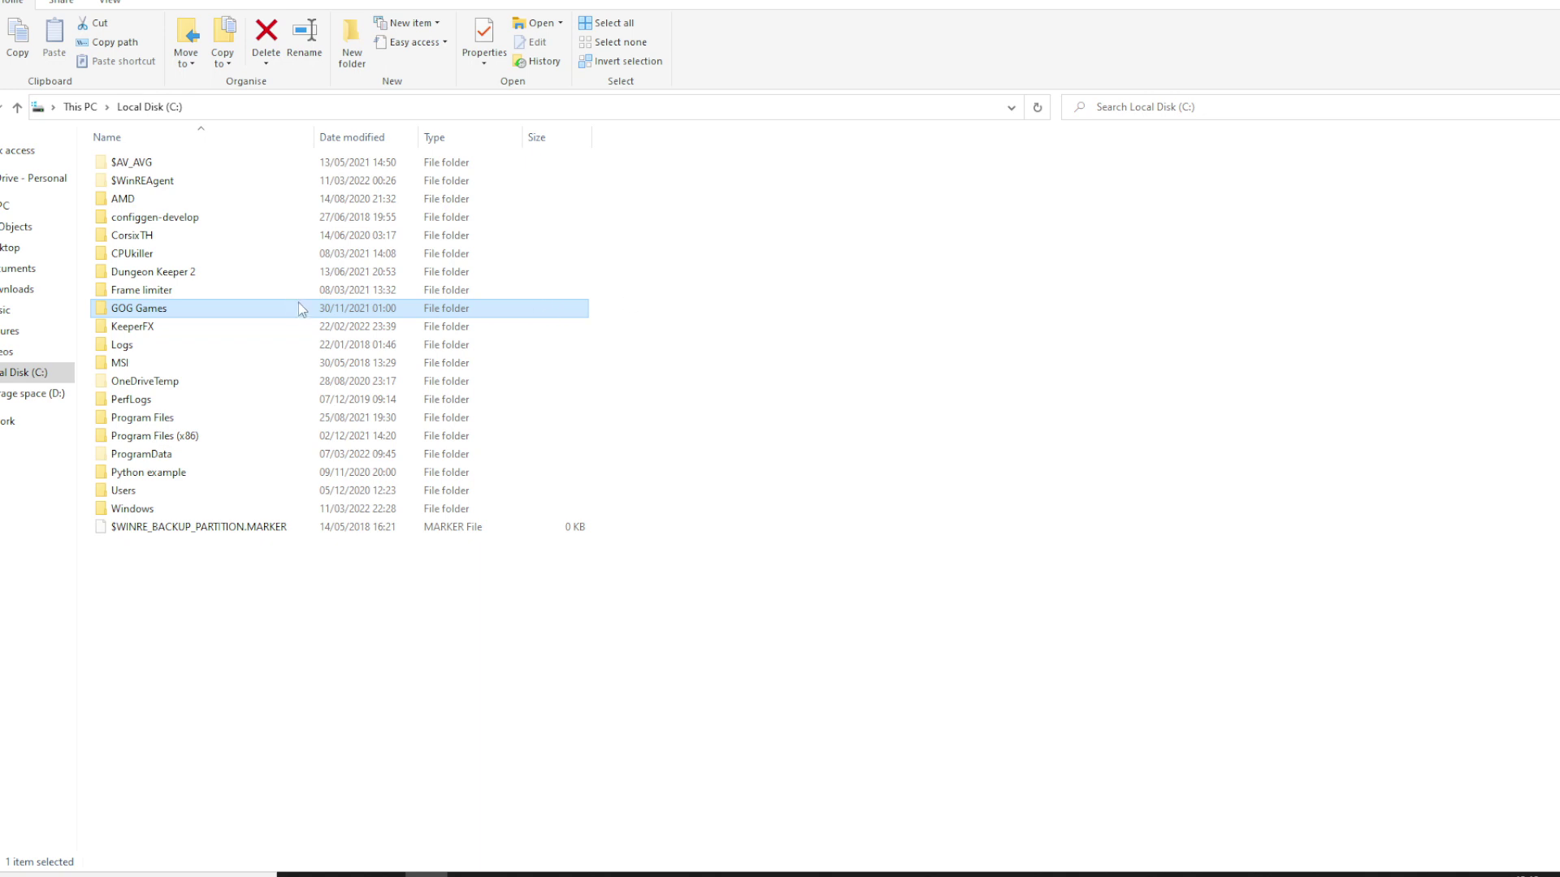
pyautogui.doubleClick(229, 313)
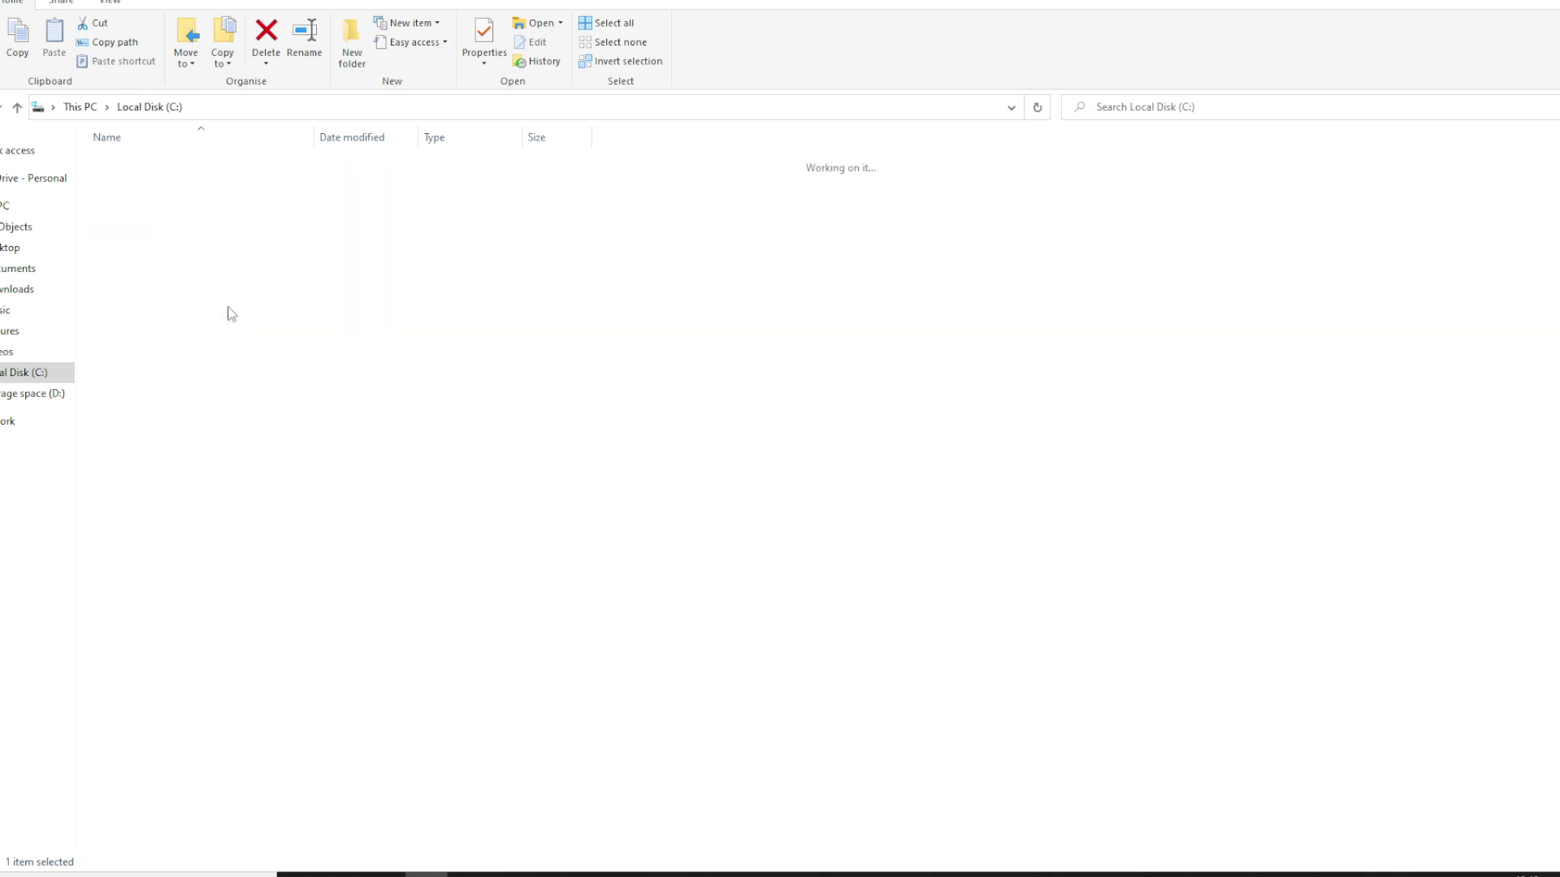
pyautogui.doubleClick(226, 183)
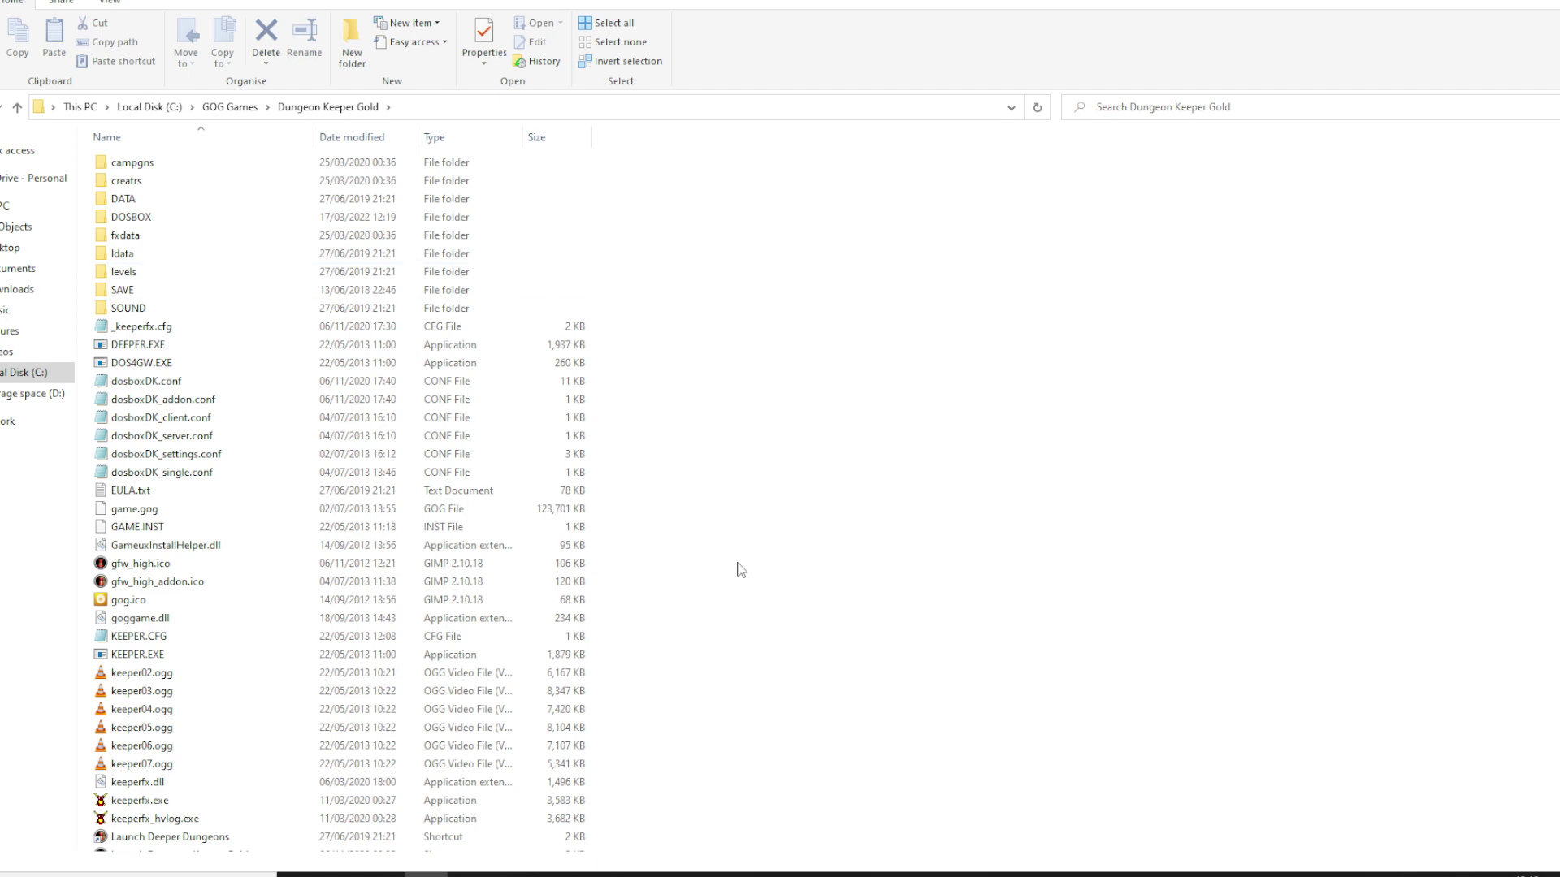
pyautogui.scroll(-4, 742, 569)
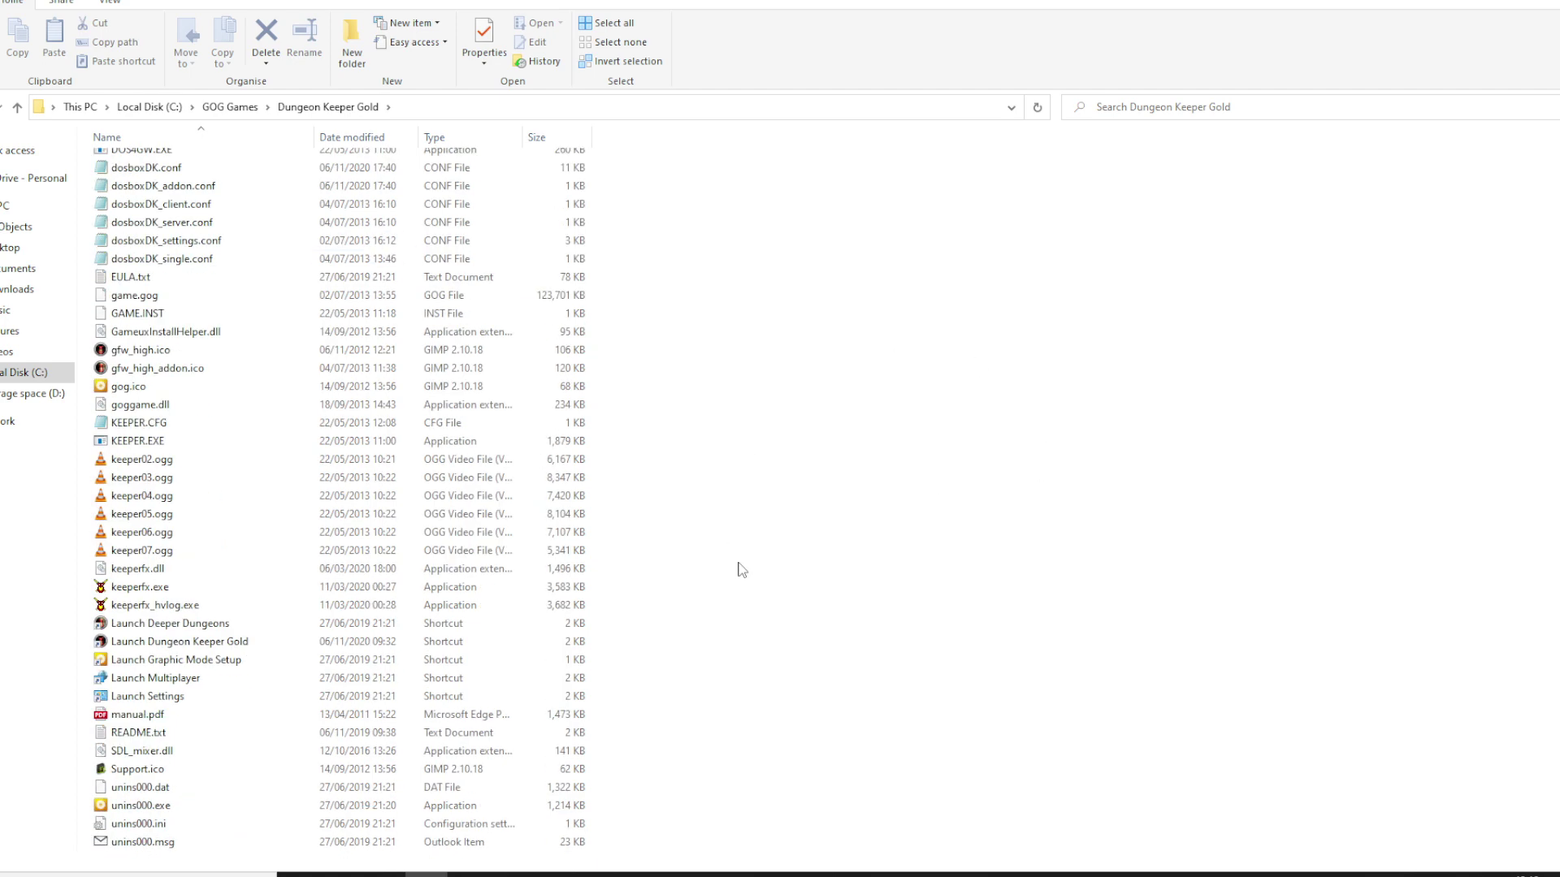
pyautogui.scroll(4, 741, 569)
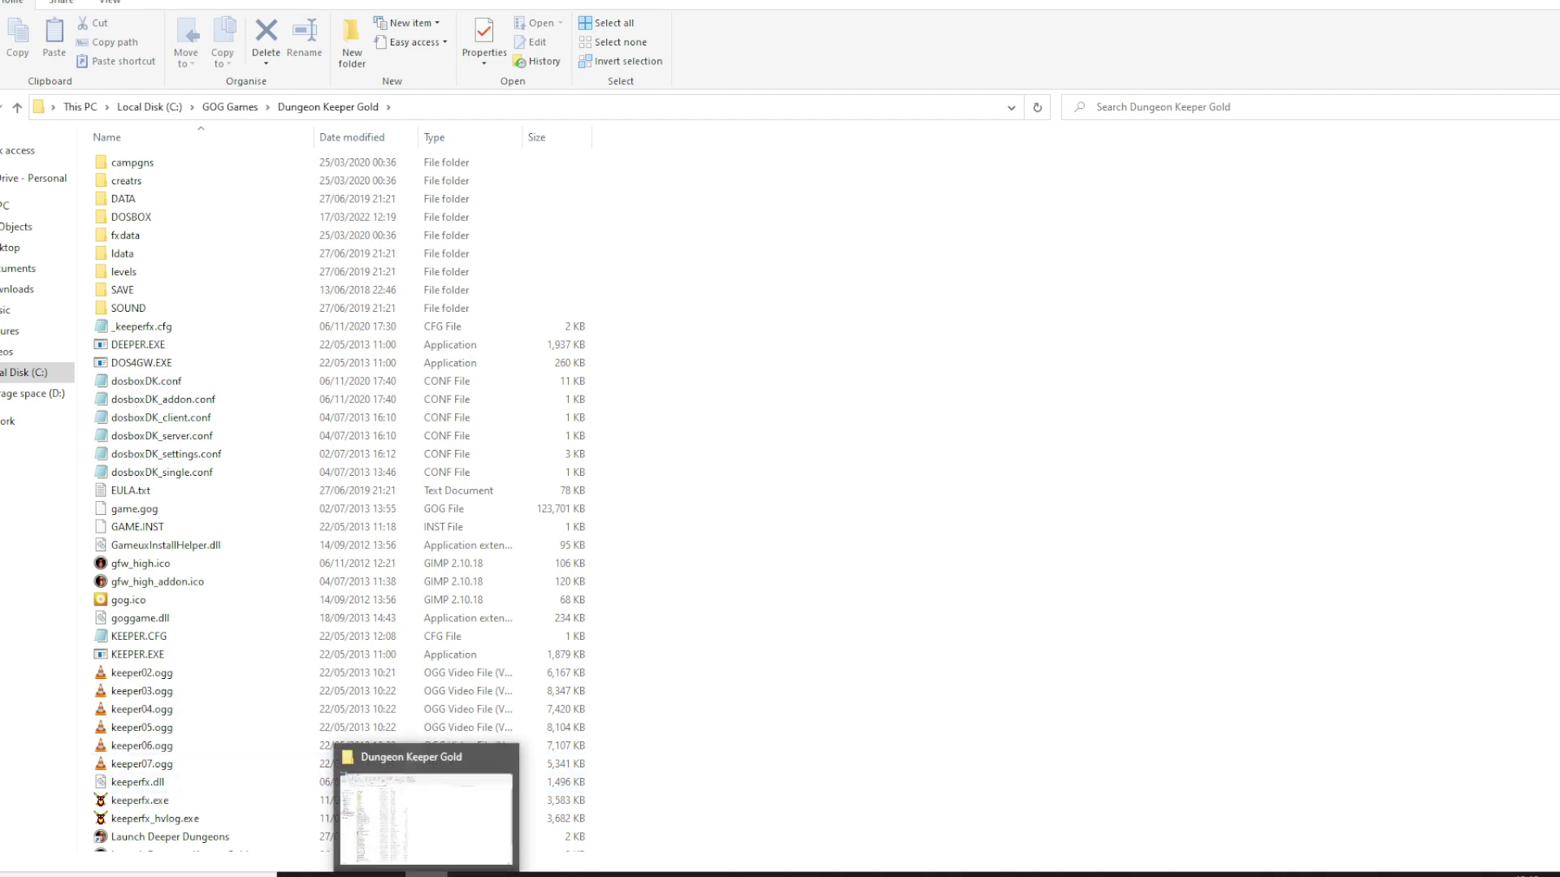
# - Switch back to the browser, reduce the Keeper Klan forum page's zoom to 110%, and open the KeeperFX forum
pyautogui.click(384, 875)
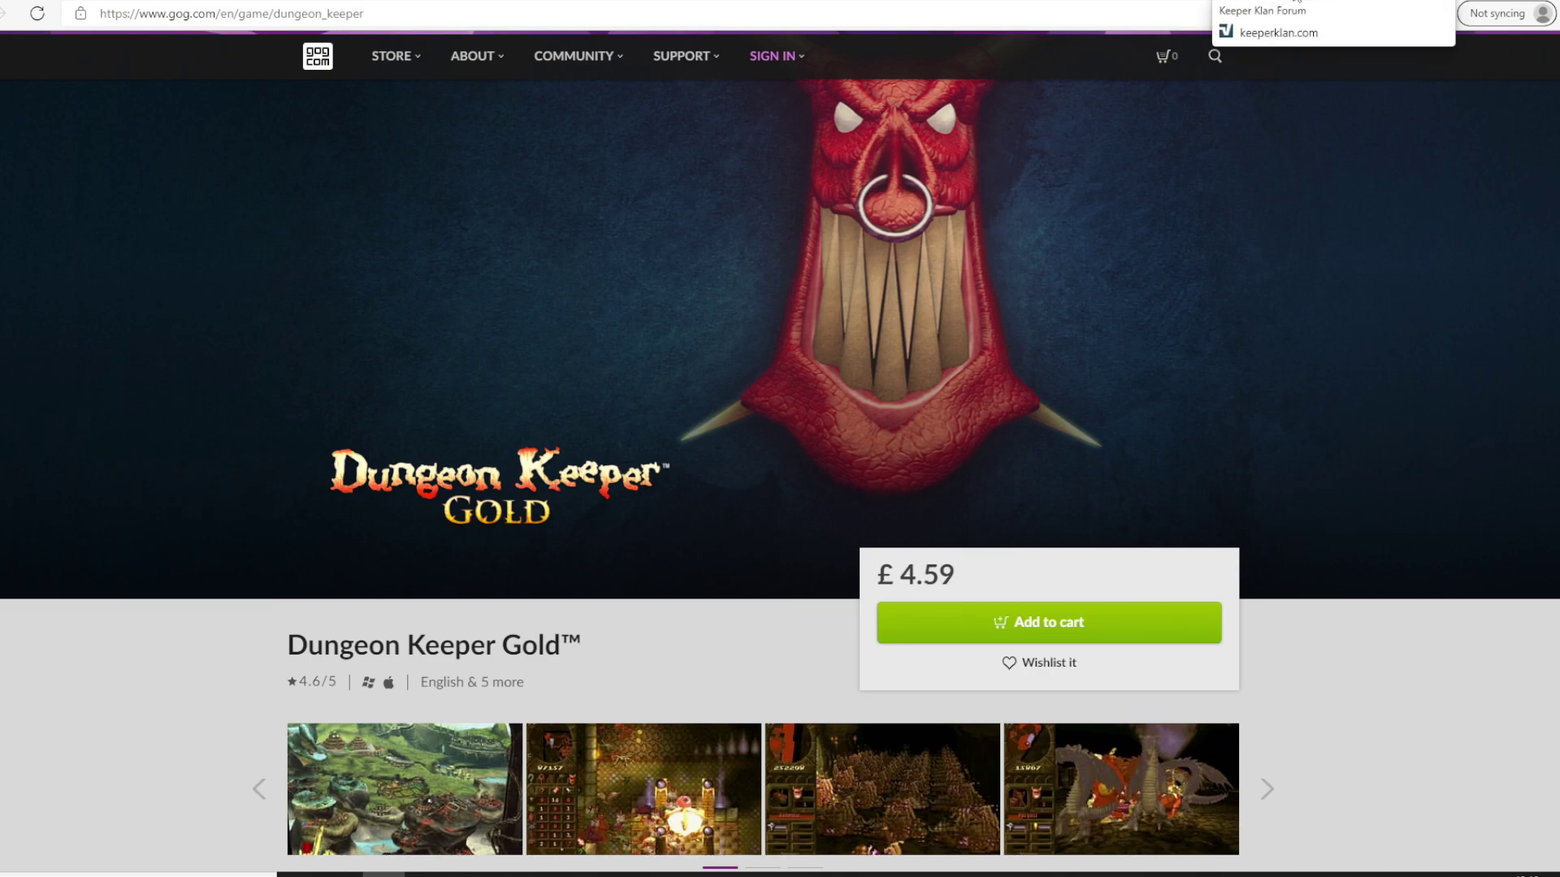
pyautogui.click(1296, 1)
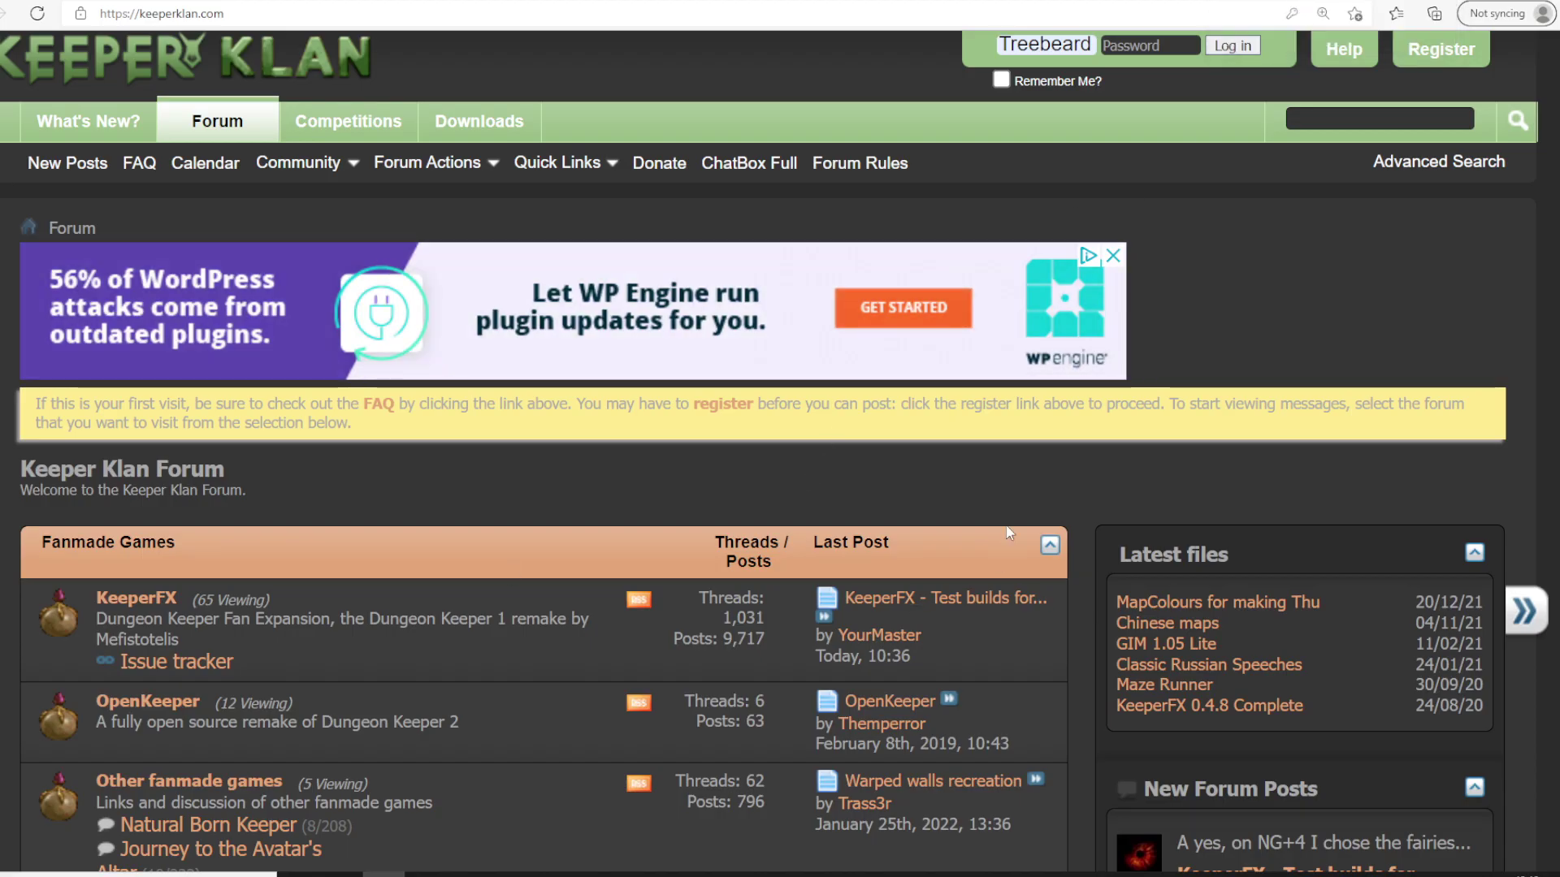
pyautogui.scroll(-2, 749, 484)
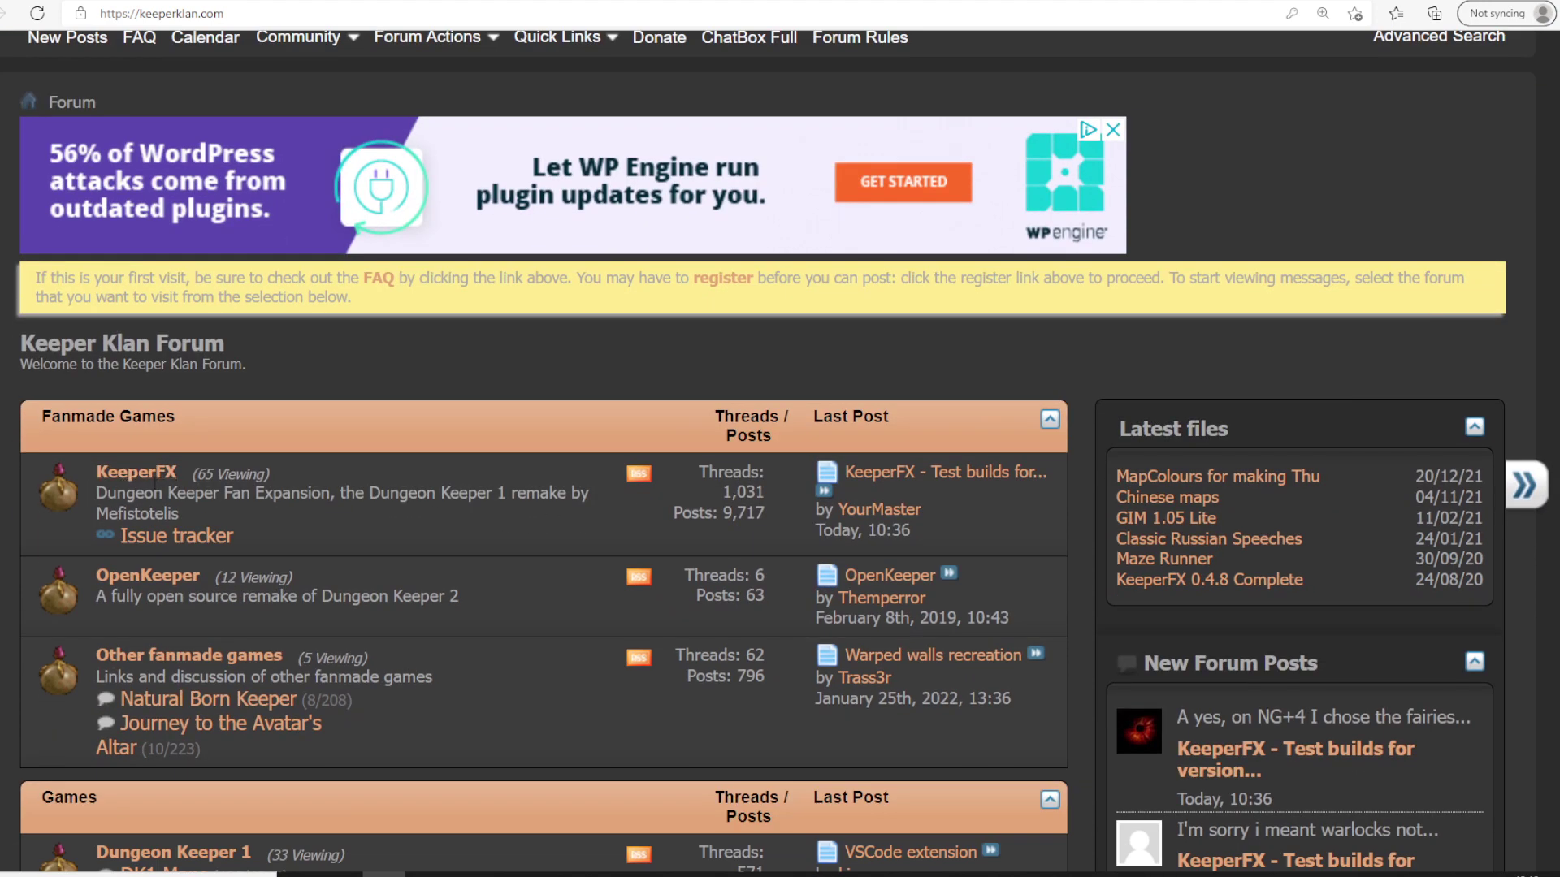
pyautogui.hotkey('ctrl', '-')
pyautogui.hotkey('ctrl', '-')
pyautogui.hotkey('ctrl', '-')
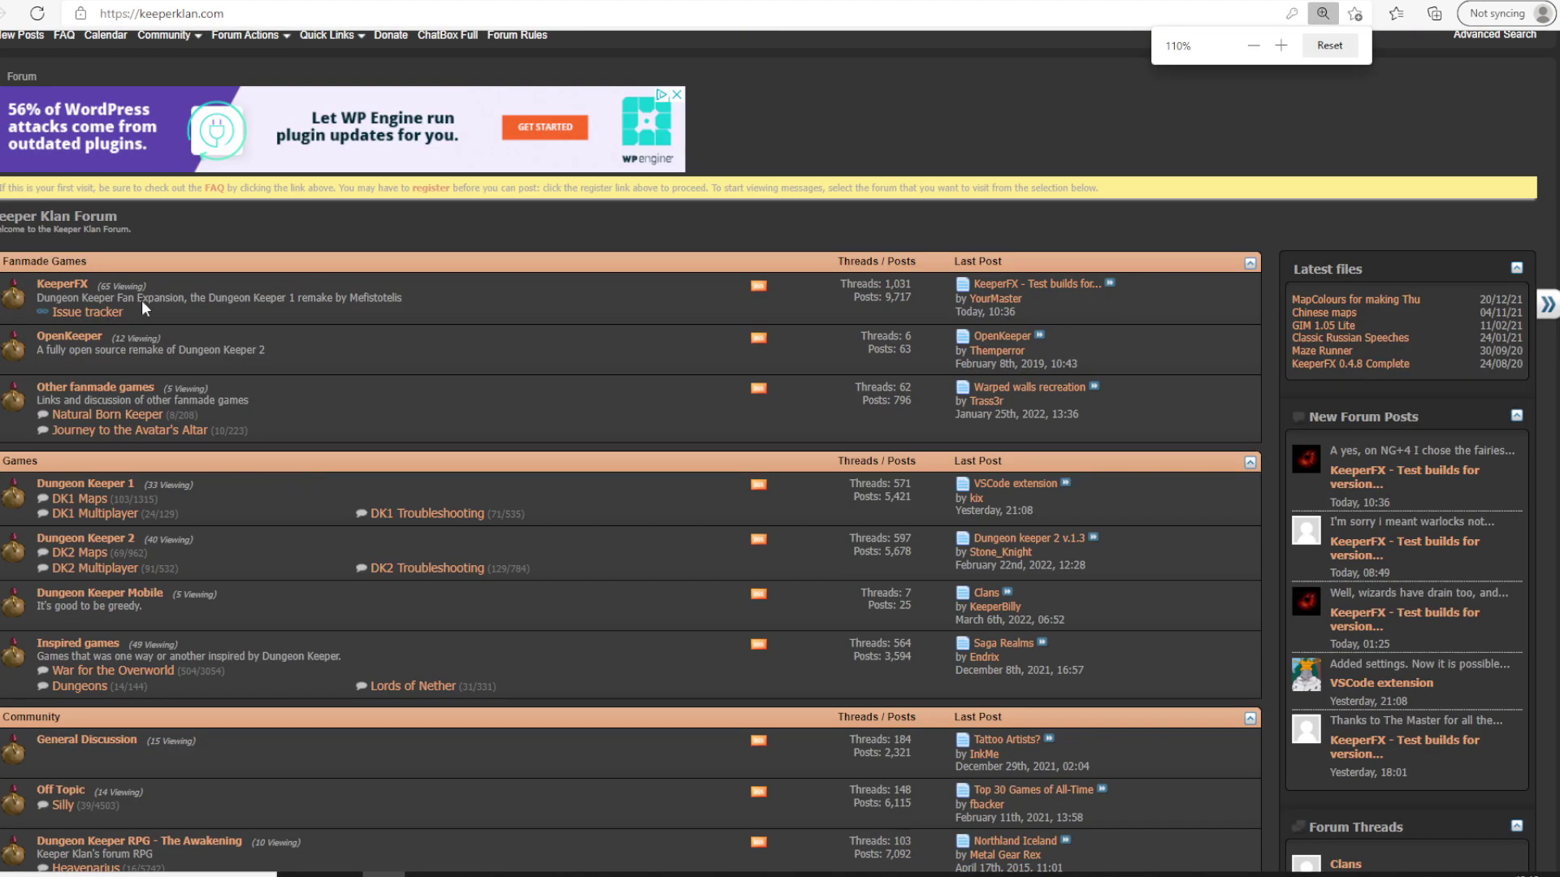
pyautogui.click(65, 288)
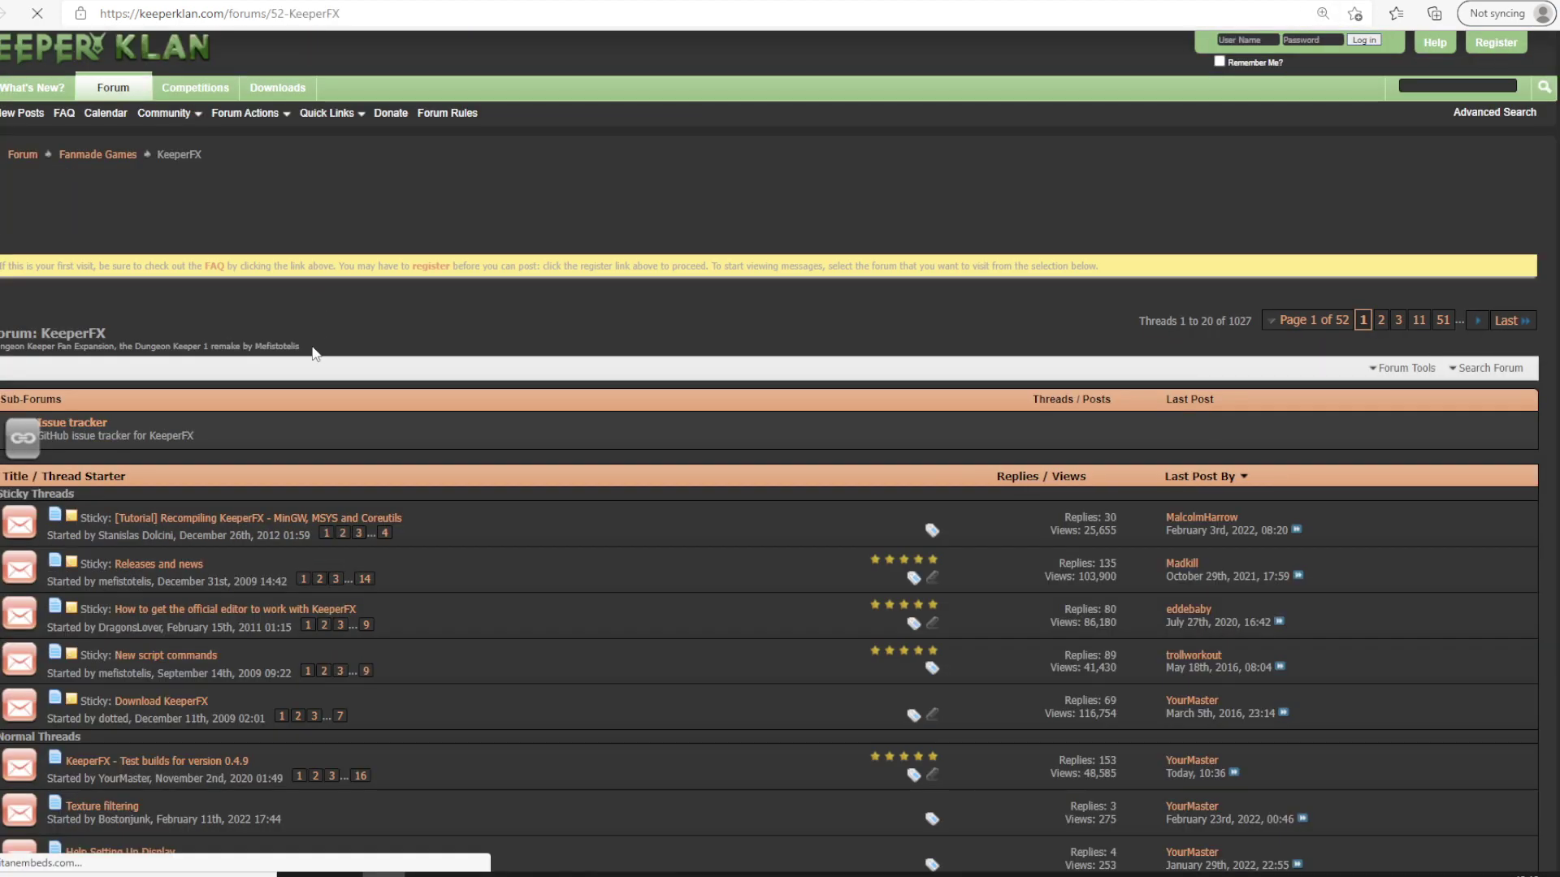
# - Open the "KeeperFX - Test builds for version 0.4.9" thread from the forum's normal threads
pyautogui.scroll(-4, 393, 318)
pyautogui.scroll(-2, 496, 290)
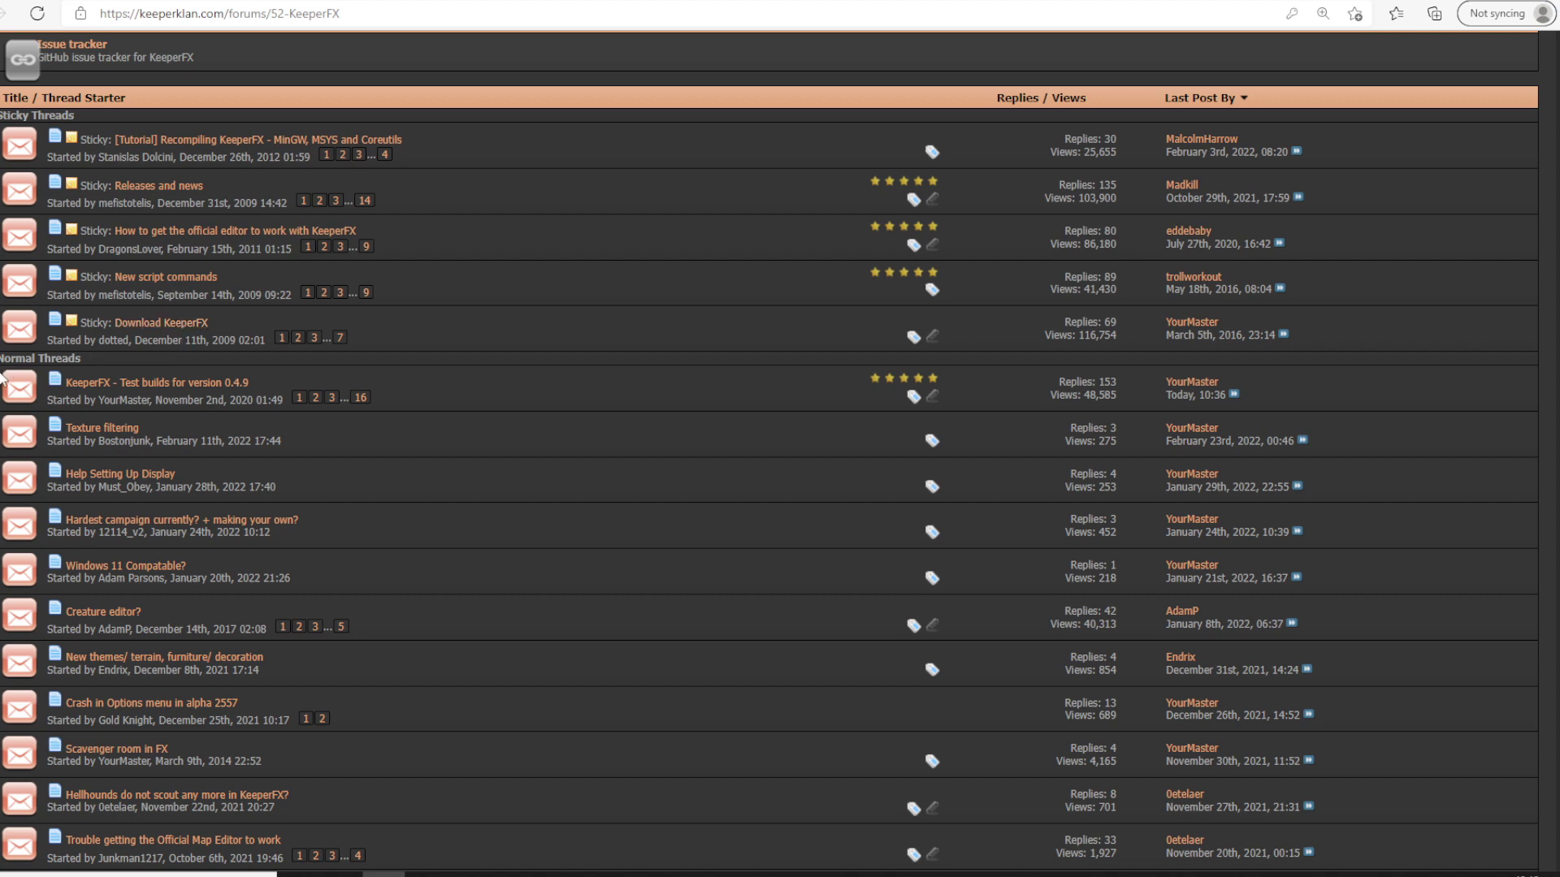
pyautogui.moveTo(235, 390)
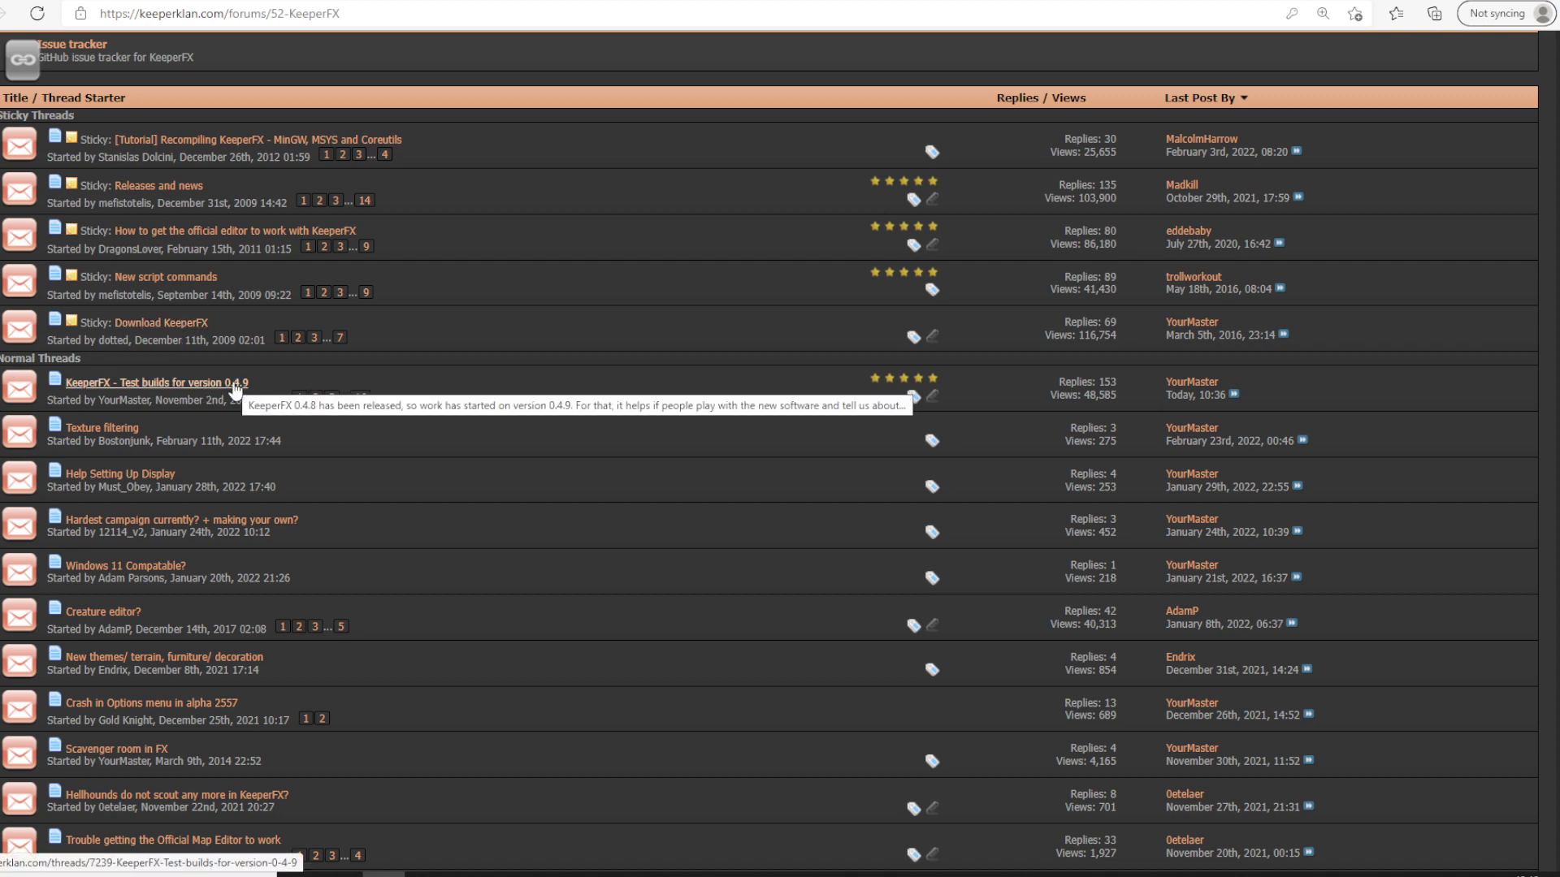
pyautogui.click(235, 385)
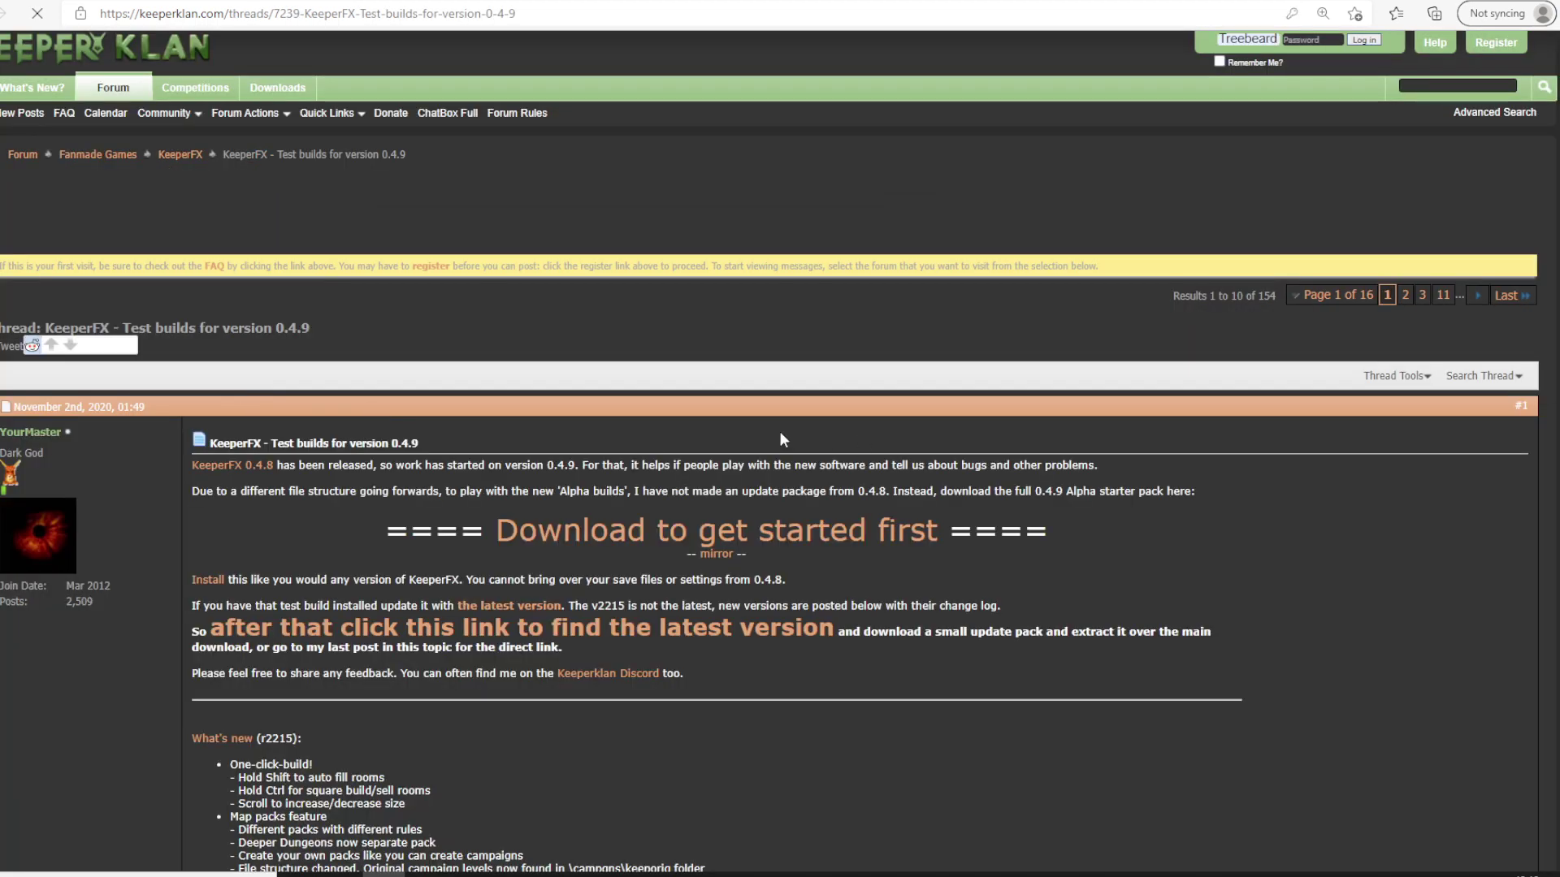
# - Download the full 0.4.9 Alpha starter pack from the first post and open the archive, dismissing the WinRAR purchase notice
pyautogui.scroll(-3, 782, 431)
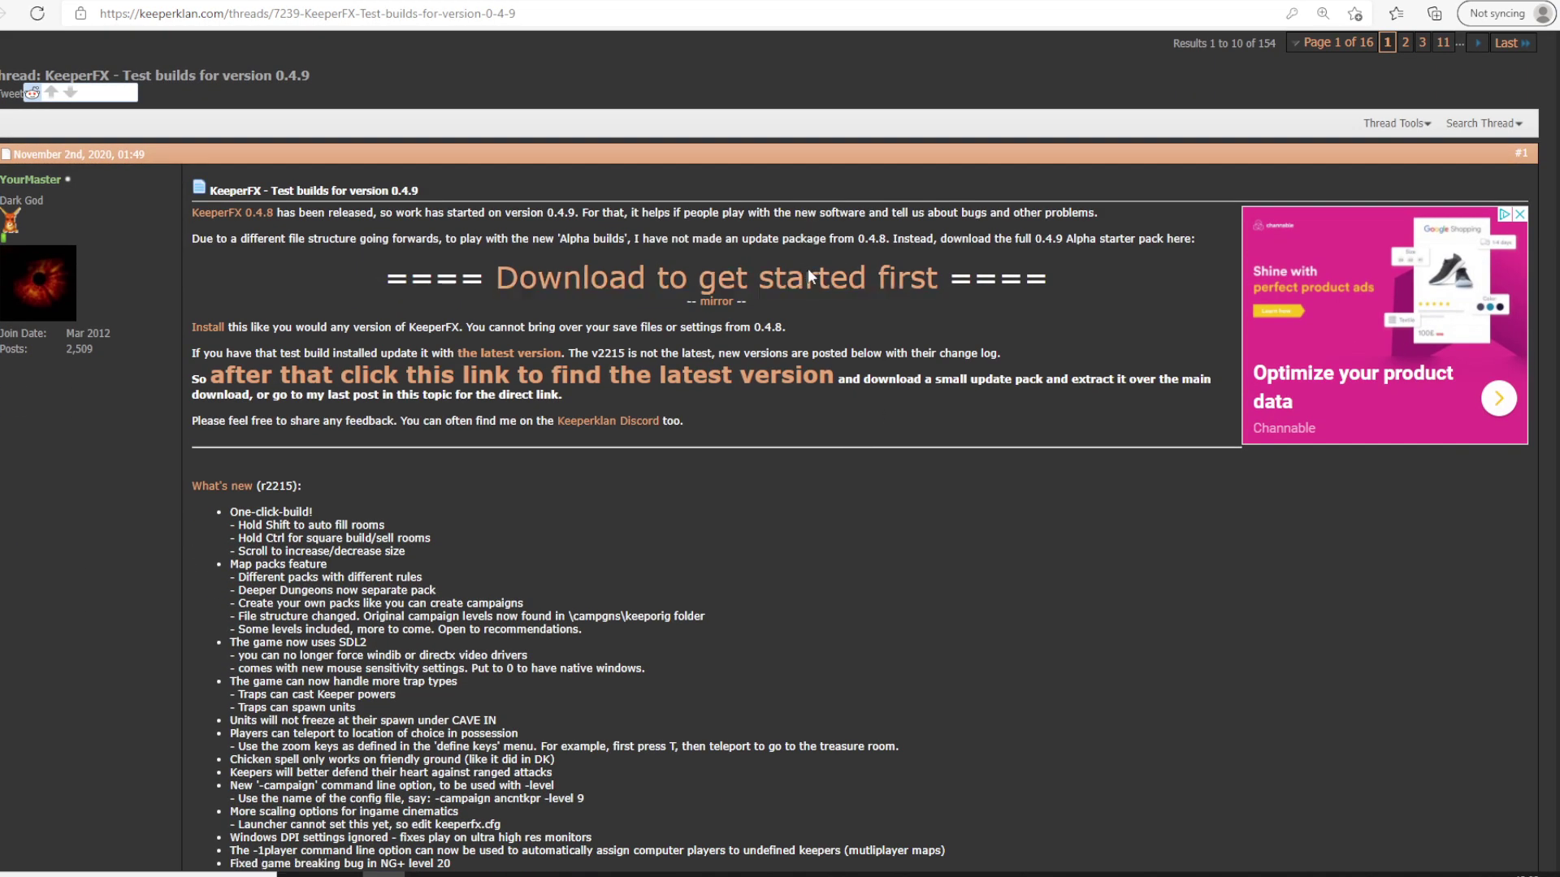
pyautogui.click(809, 273)
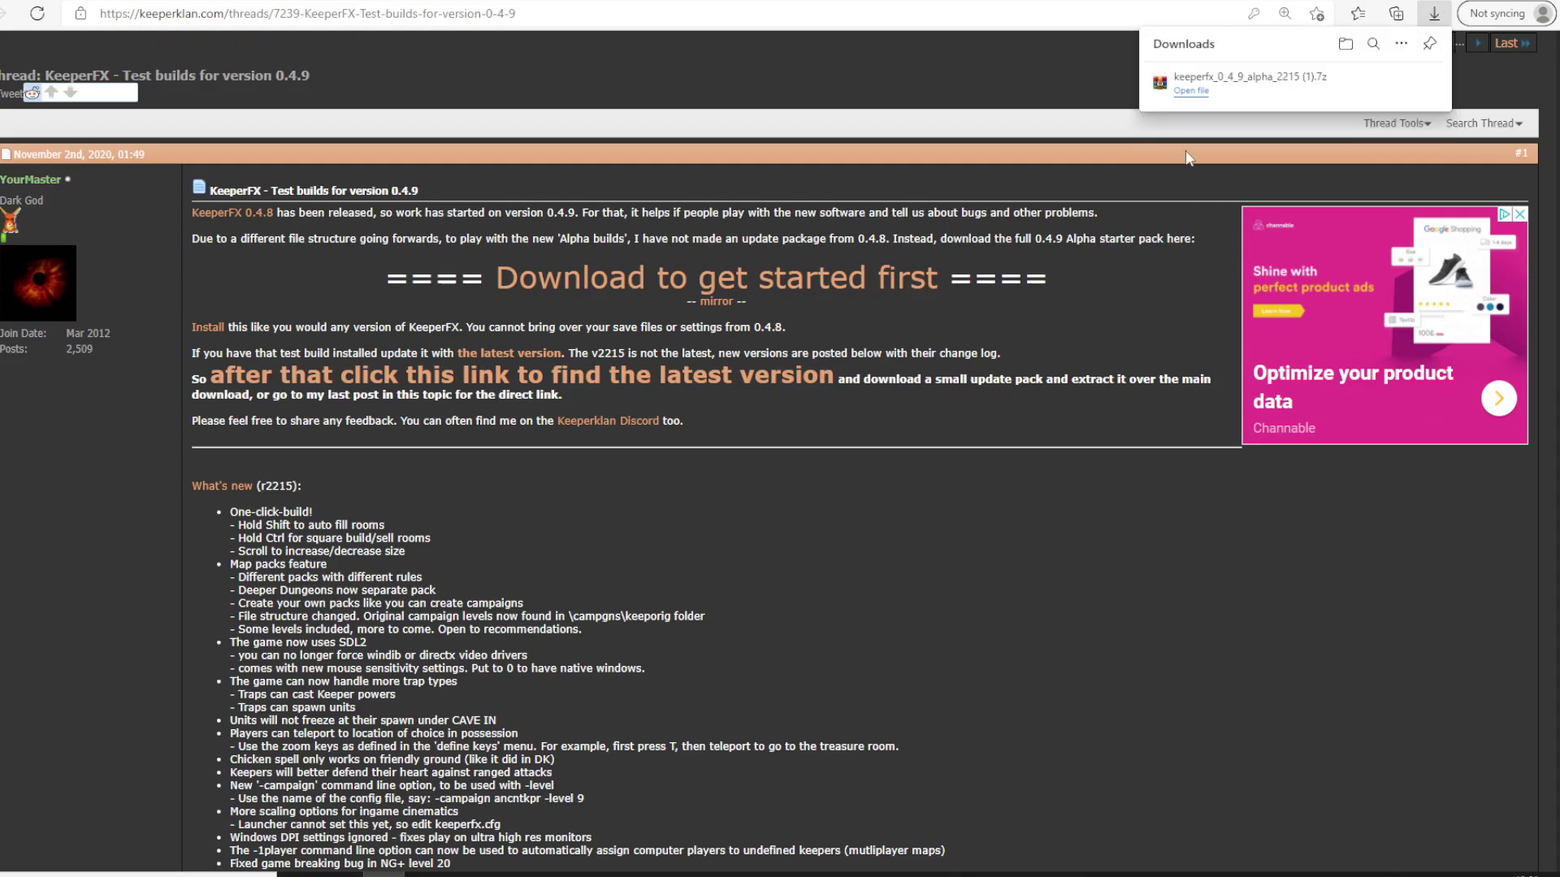
pyautogui.click(1194, 91)
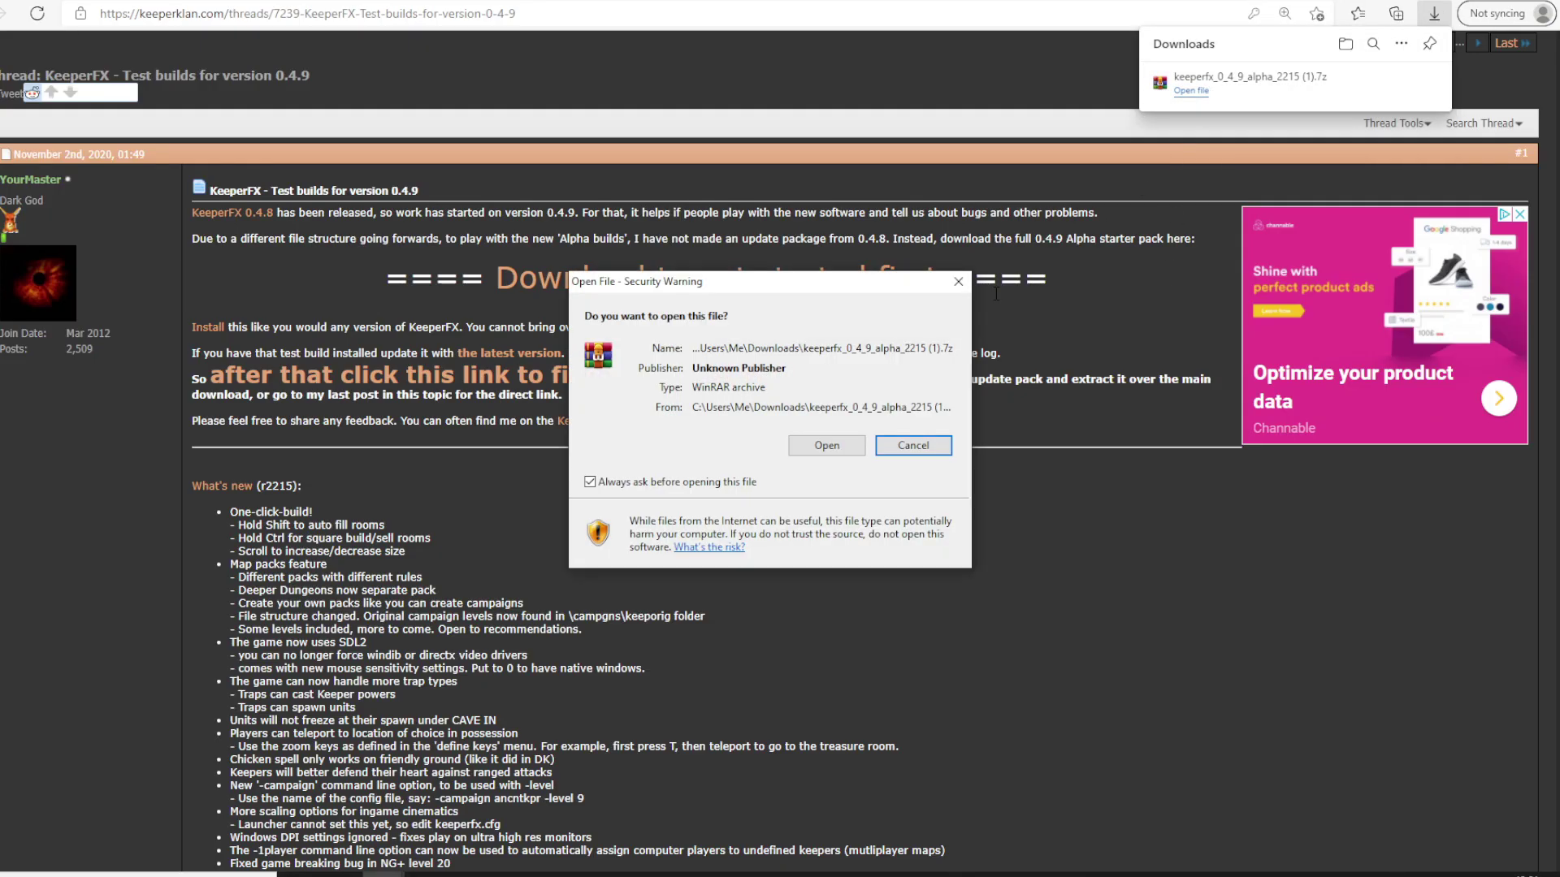
pyautogui.click(823, 447)
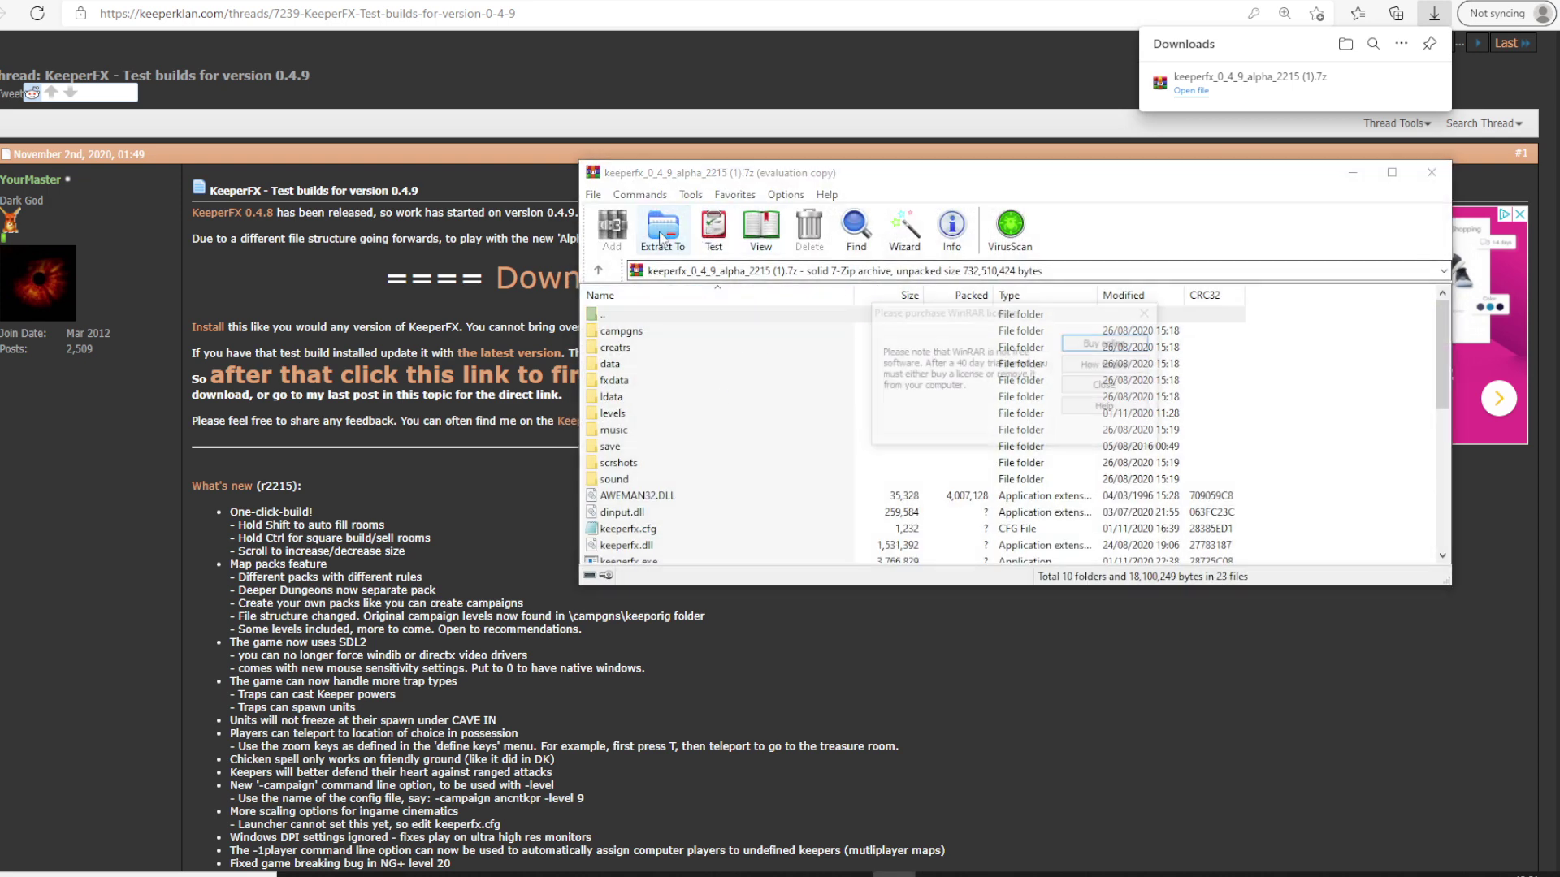
pyautogui.click(1149, 314)
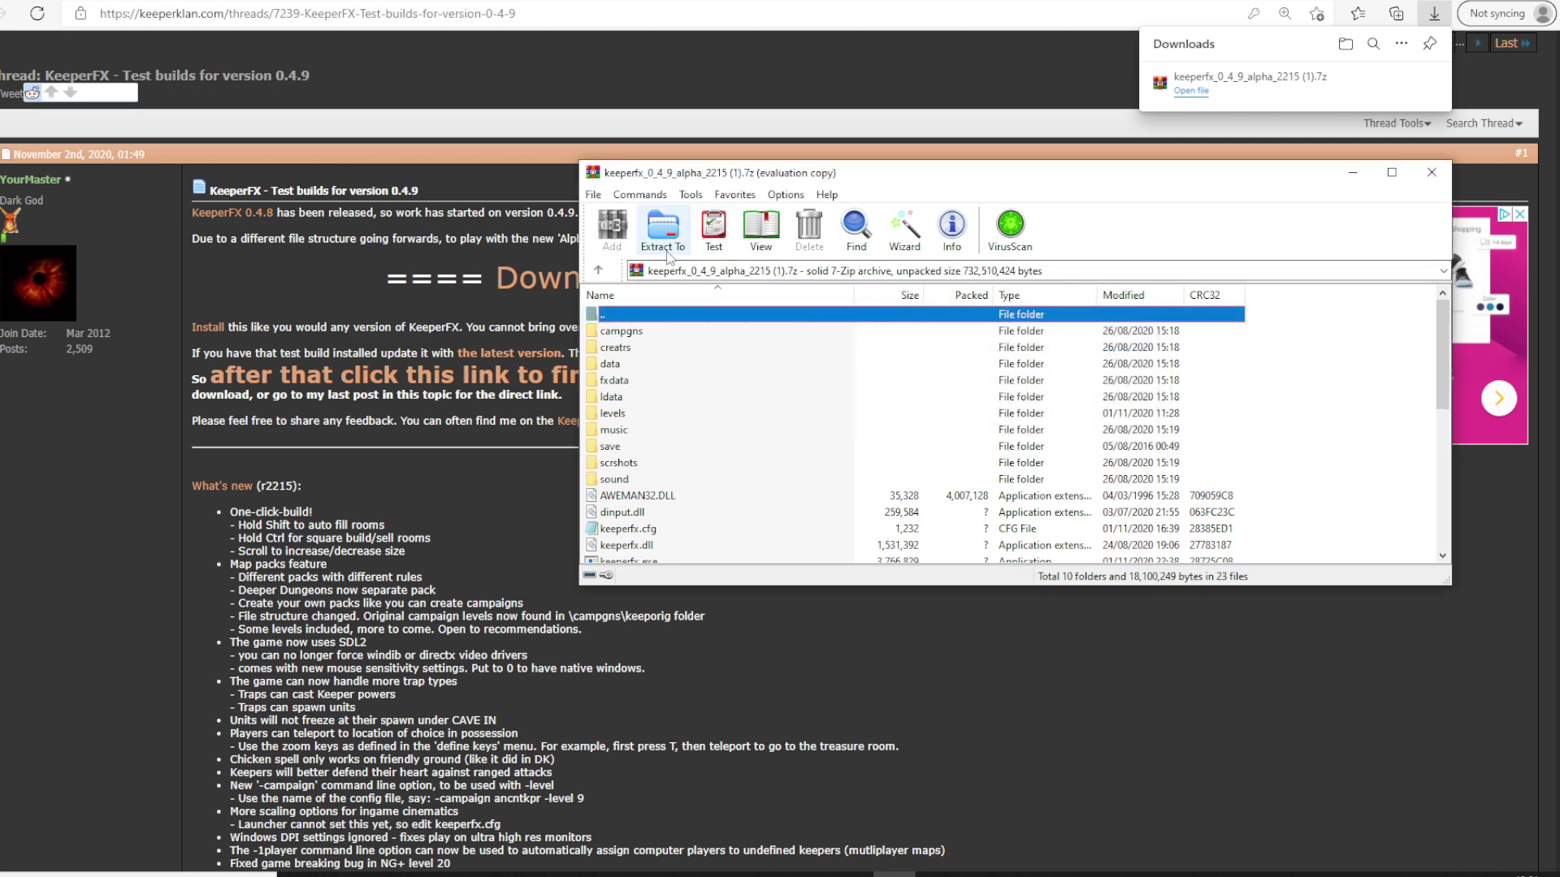
# - Extract the starter pack into a new folder named Tutorial KFX on drive C and close the archive
pyautogui.click(663, 229)
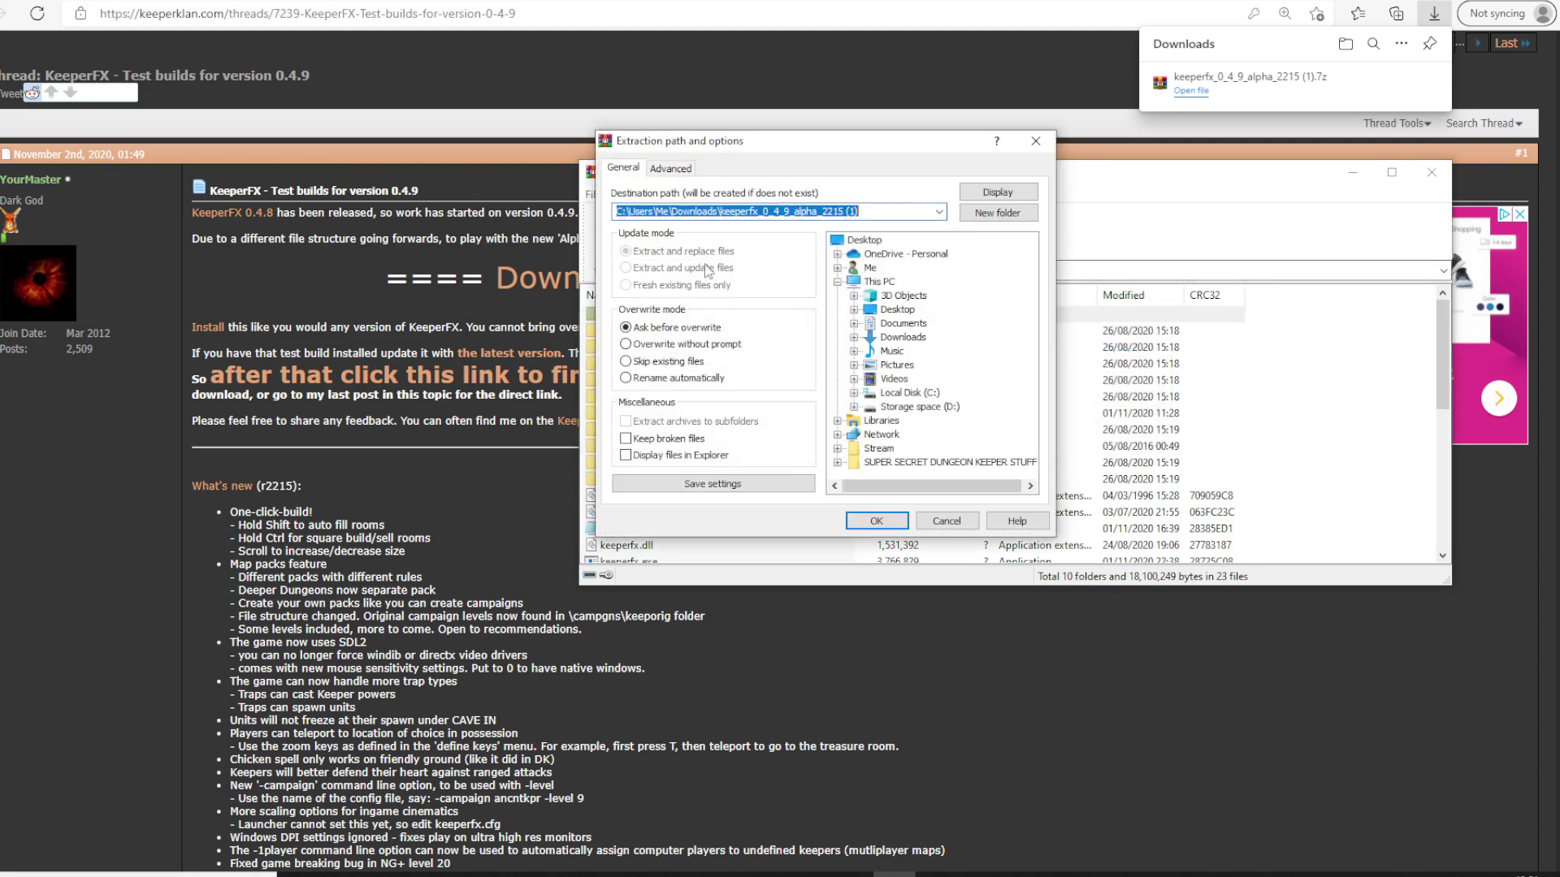
pyautogui.doubleClick(859, 394)
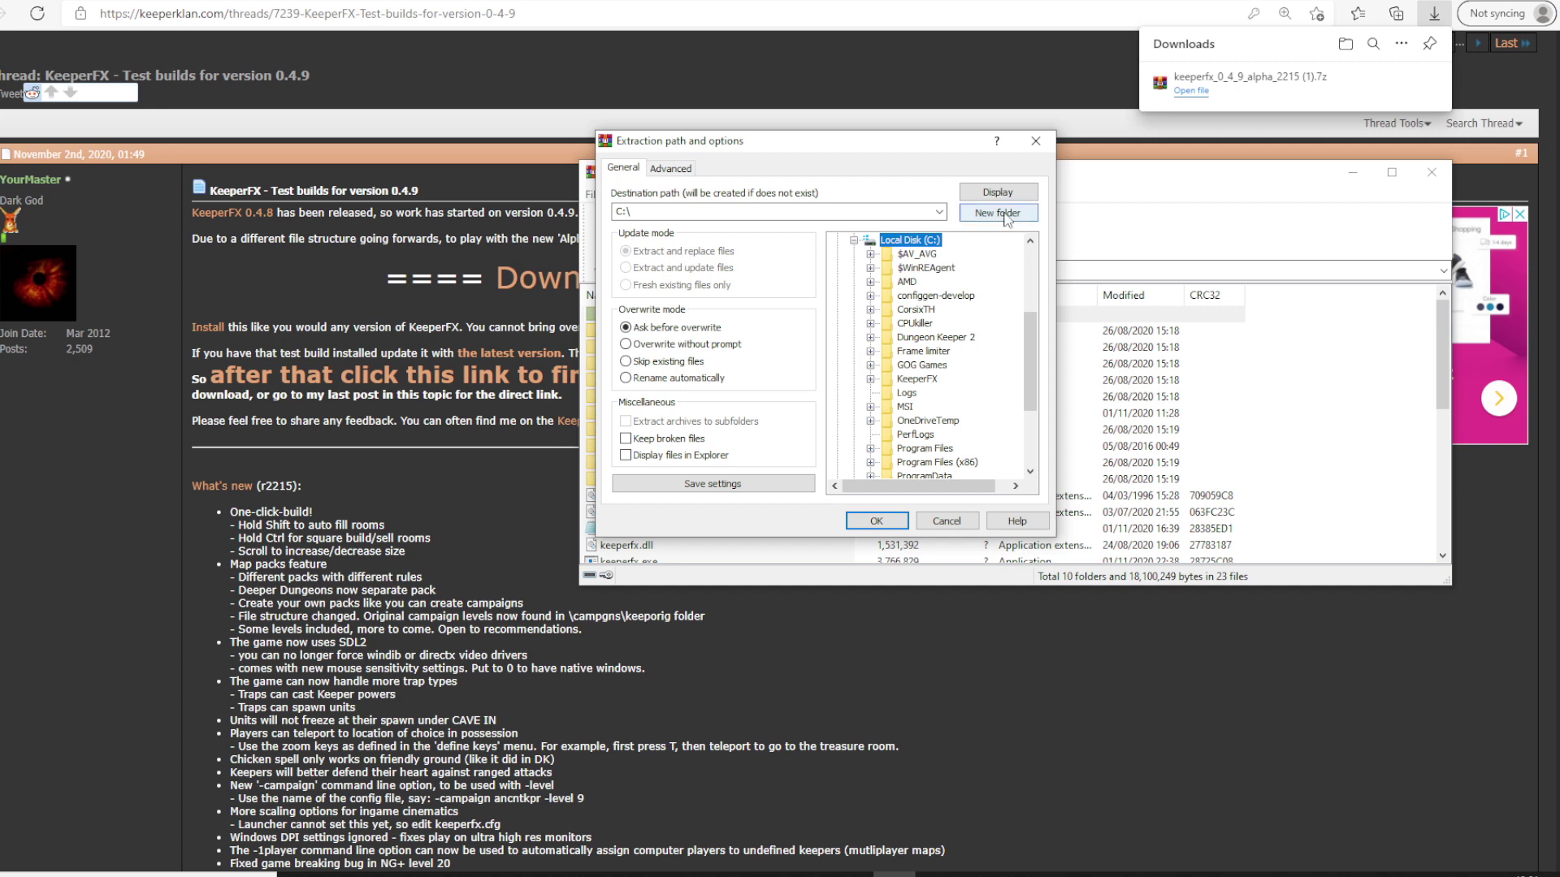
pyautogui.click(1008, 213)
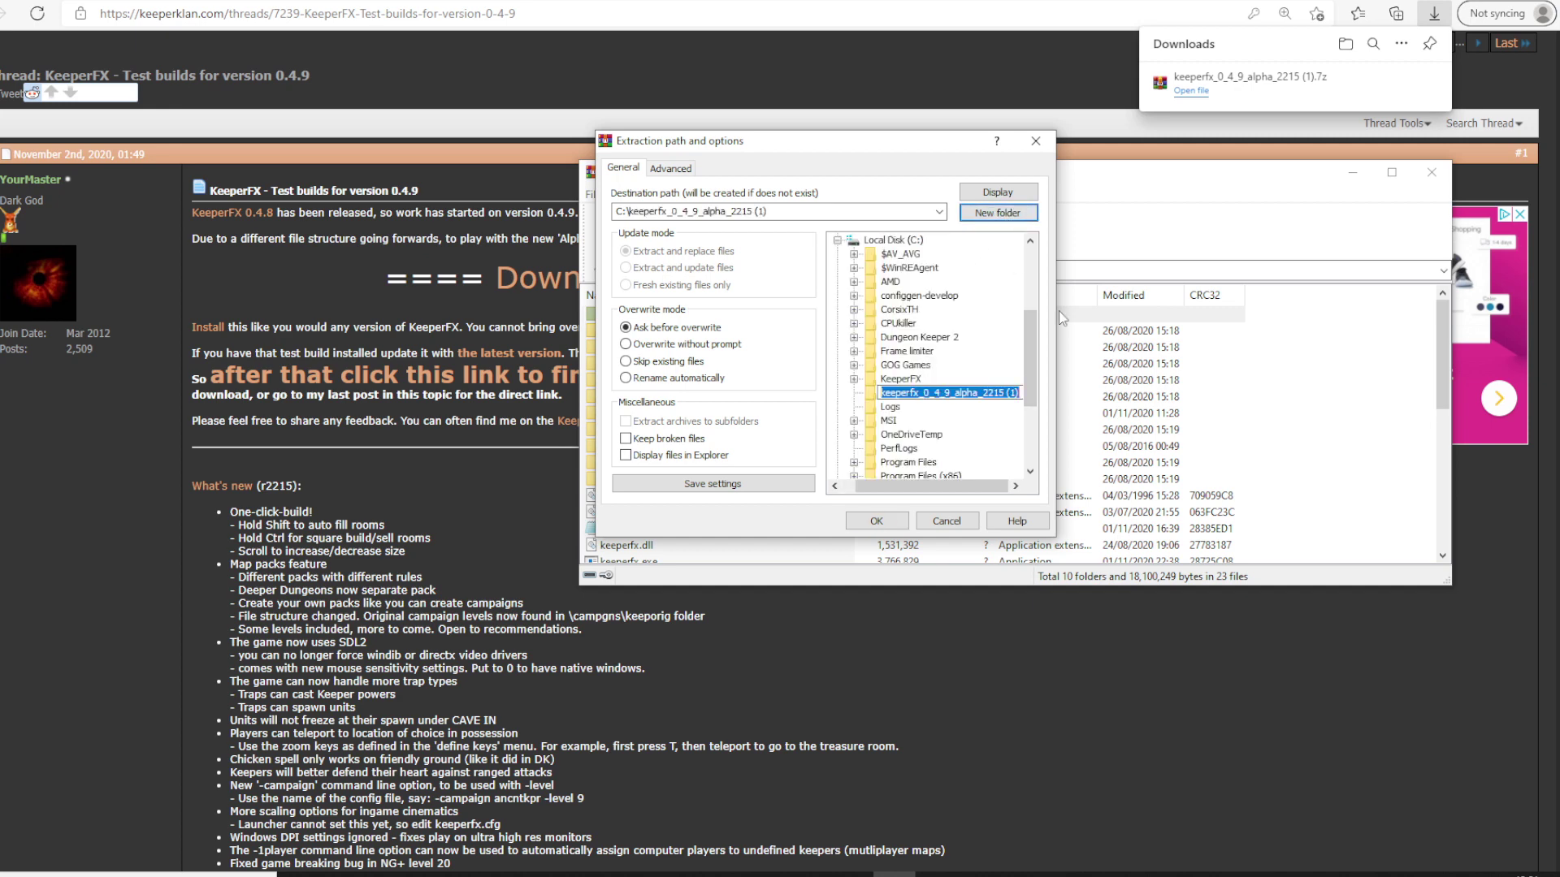
pyautogui.write('Tutori')
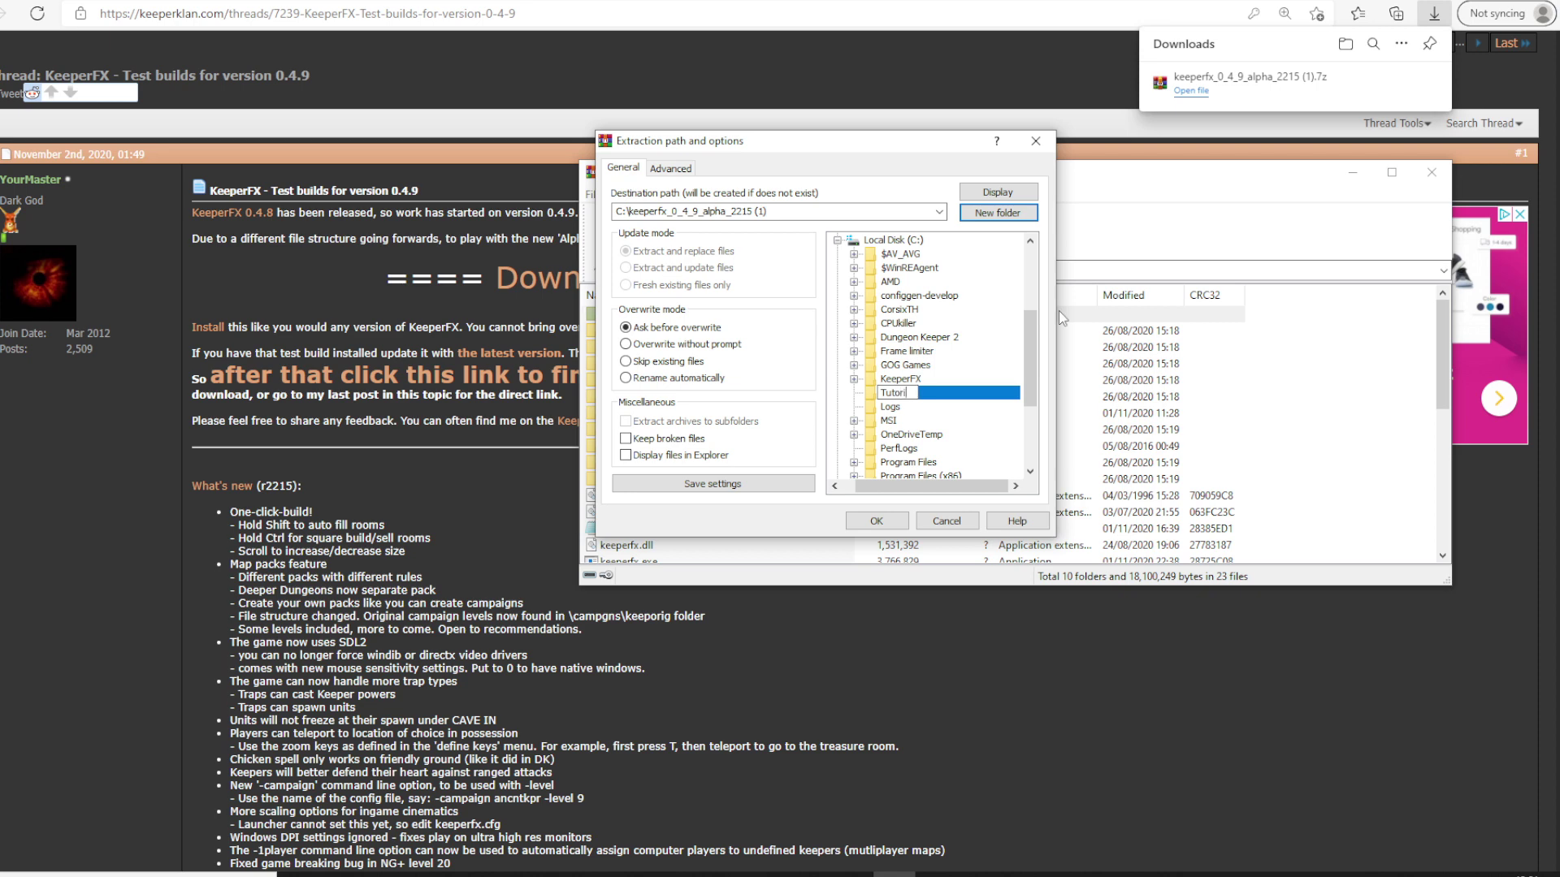
pyautogui.write('al KFX')
pyautogui.press('Return')
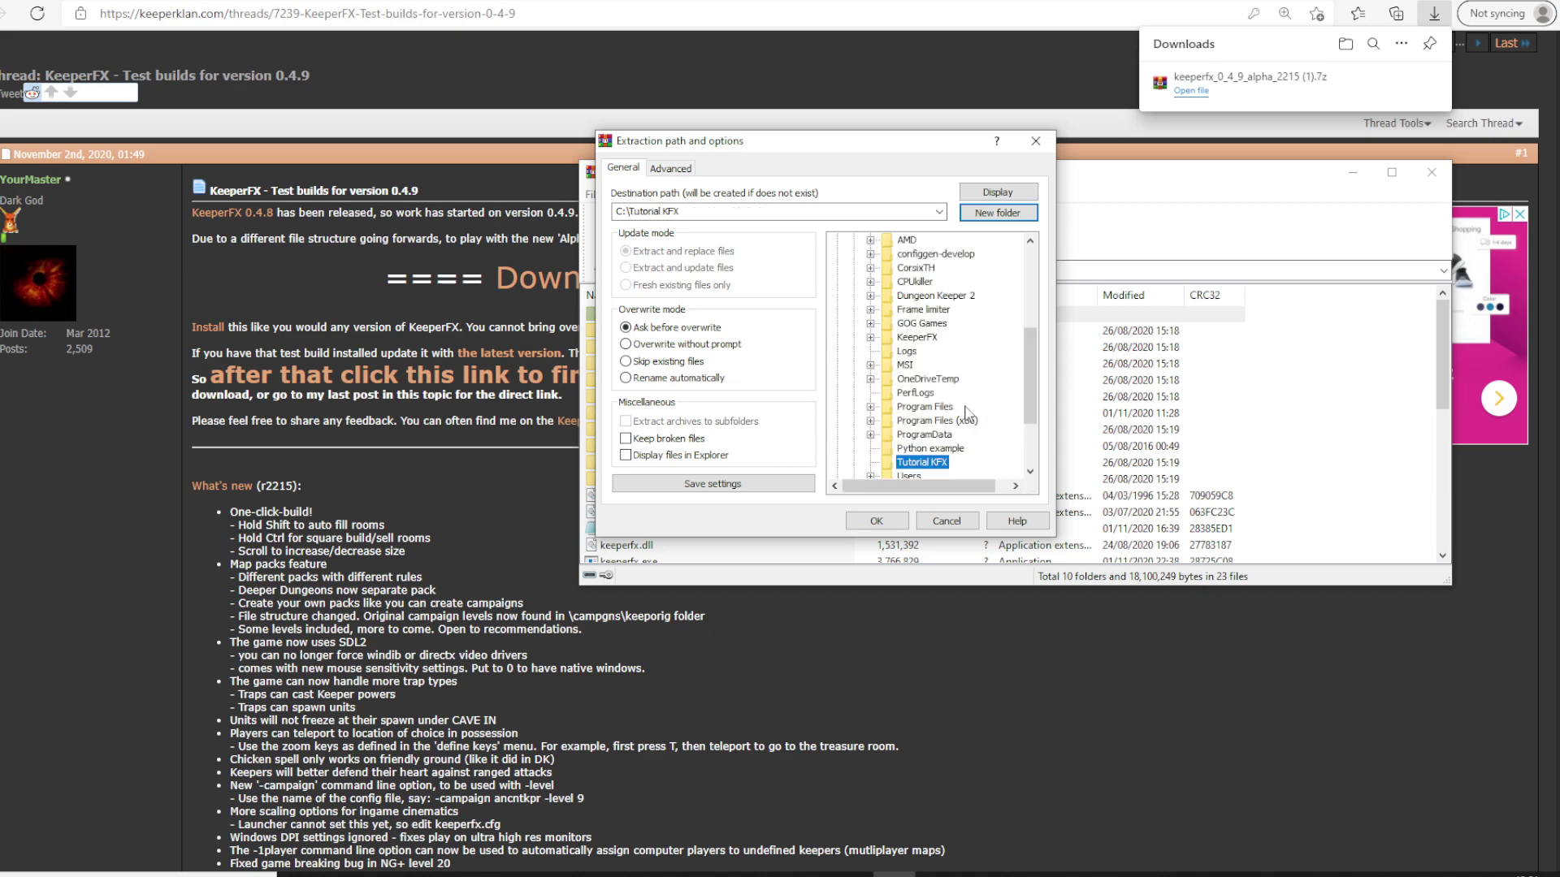
pyautogui.click(874, 521)
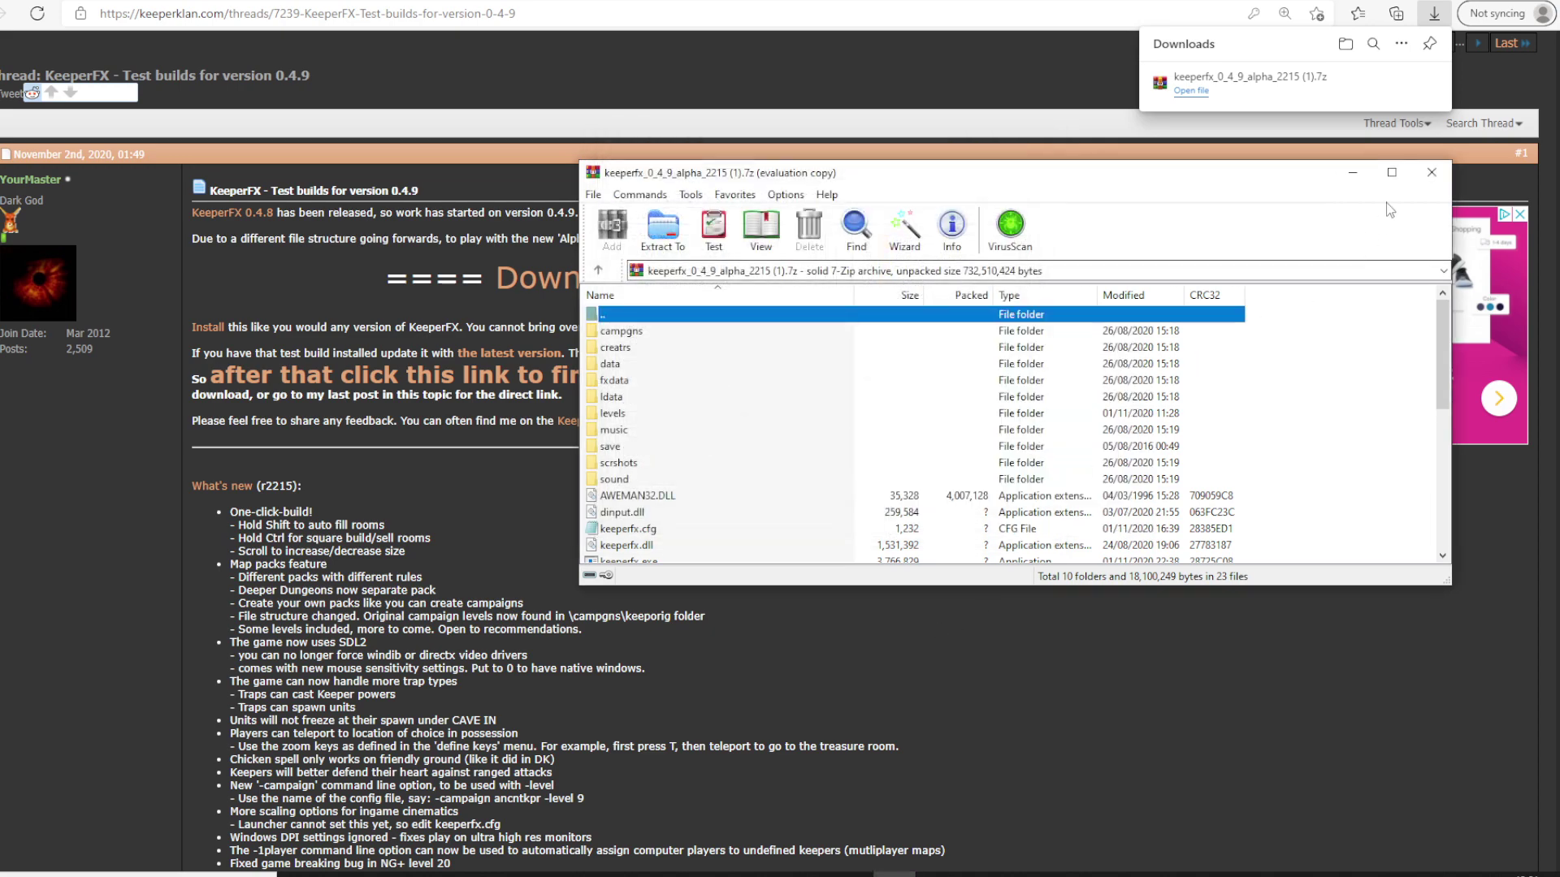
pyautogui.click(1432, 172)
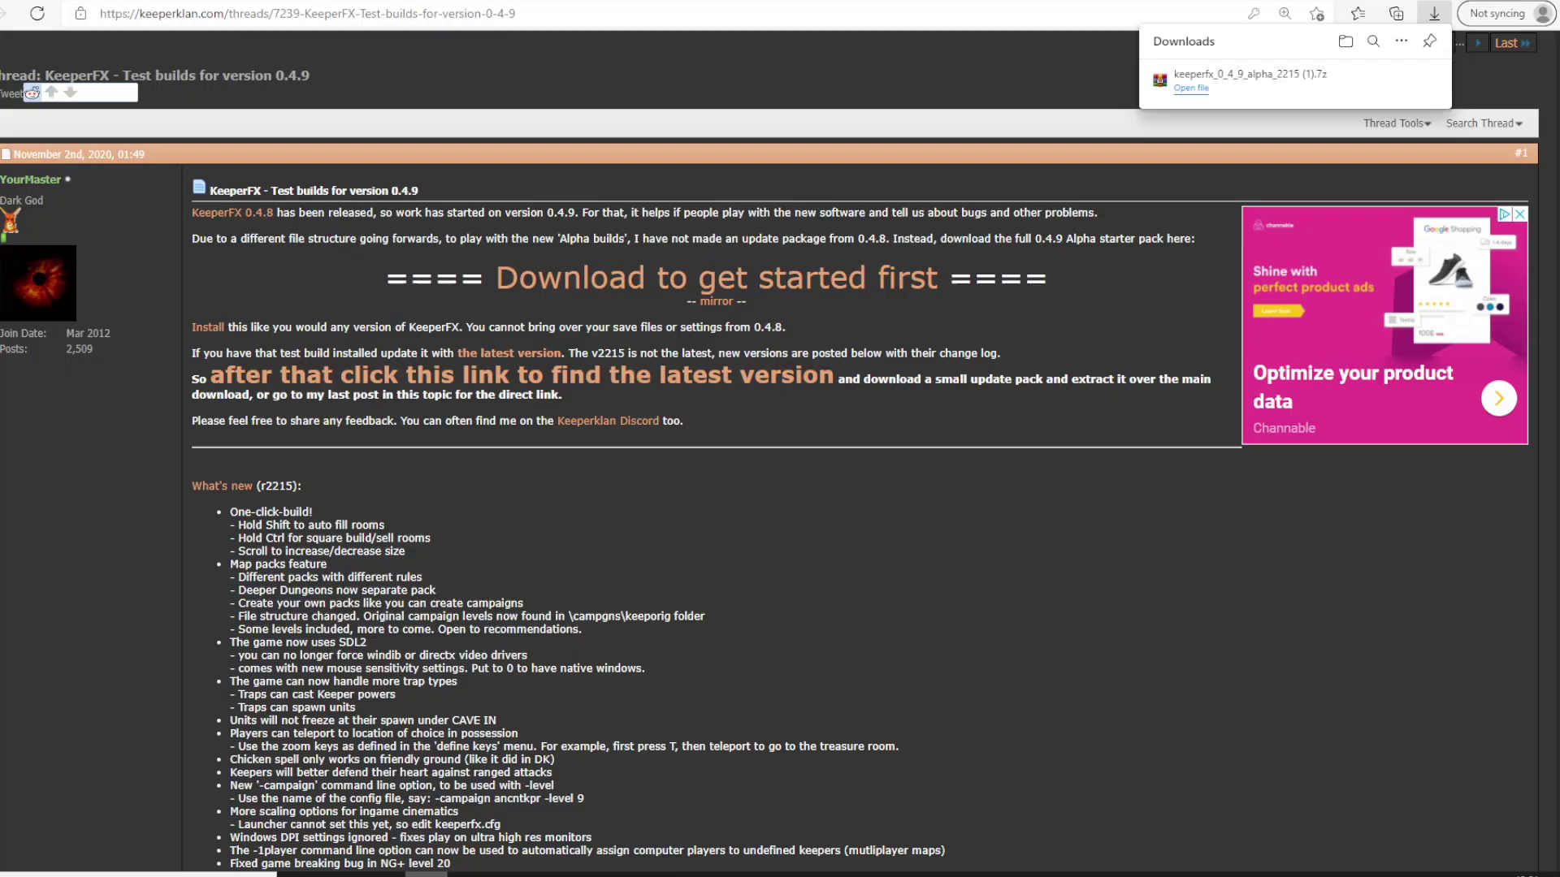
# - Open the alpha builds index and download the 2667_from_2215 update pack dated 14-Mar-2022
pyautogui.click(613, 431)
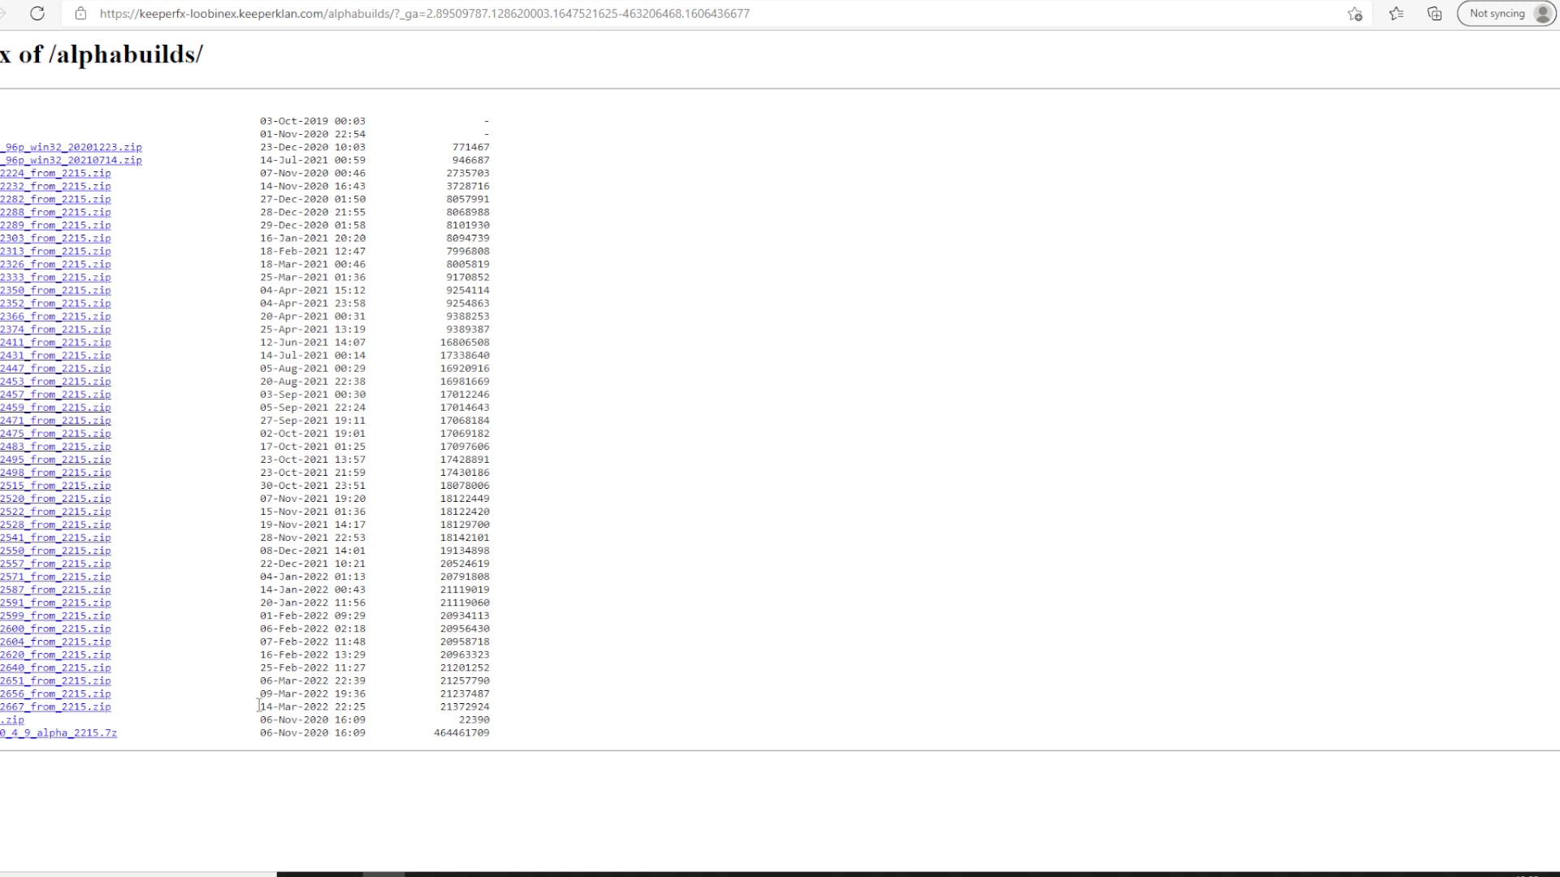
pyautogui.moveTo(258, 705); pyautogui.dragTo(371, 707)
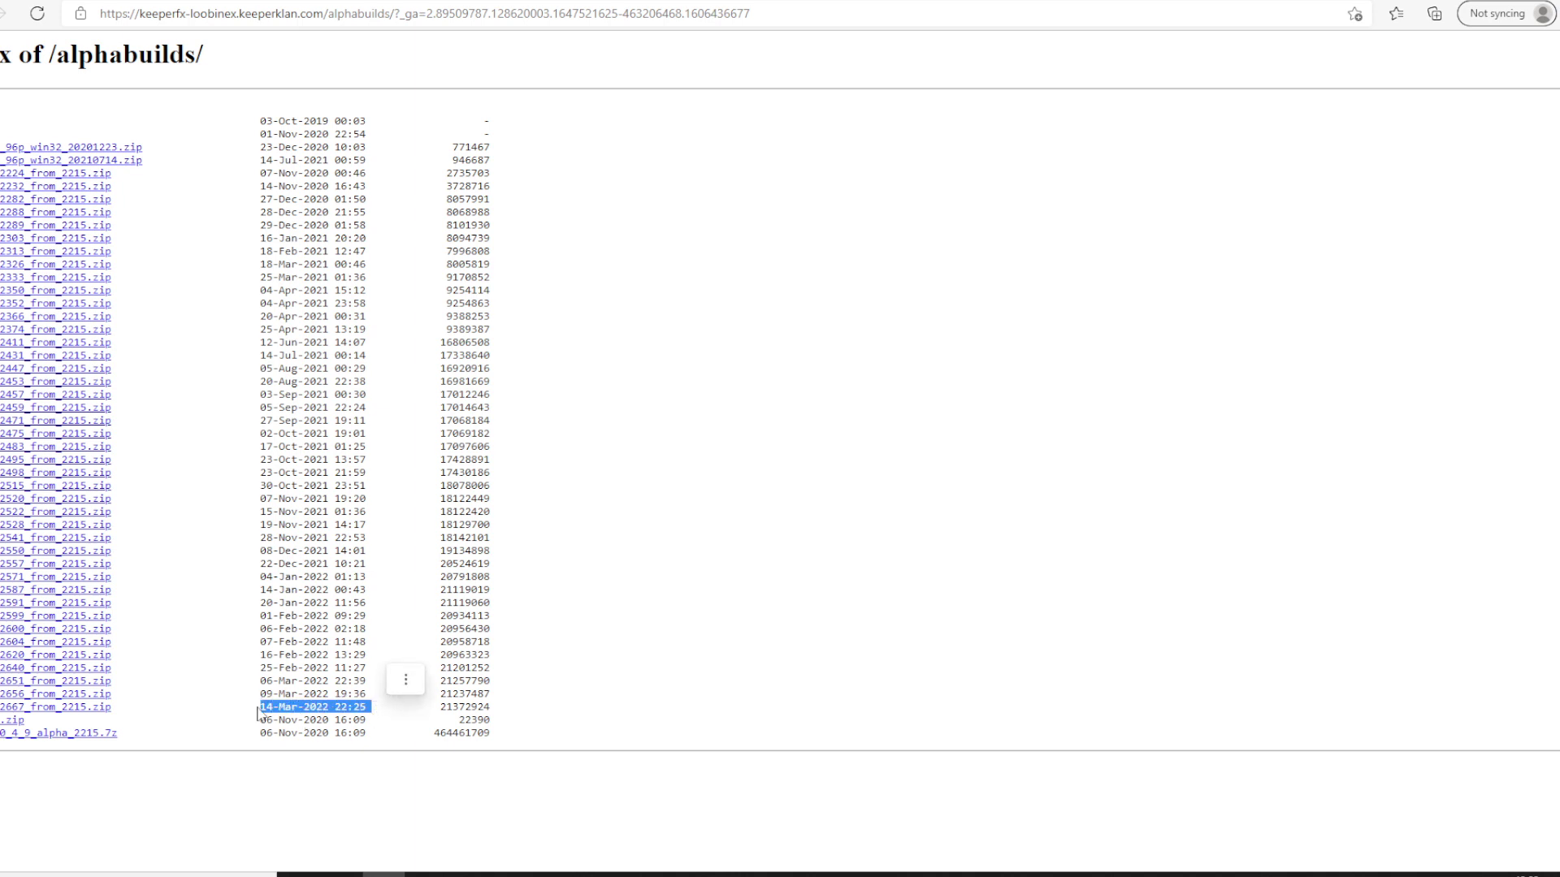
pyautogui.click(101, 707)
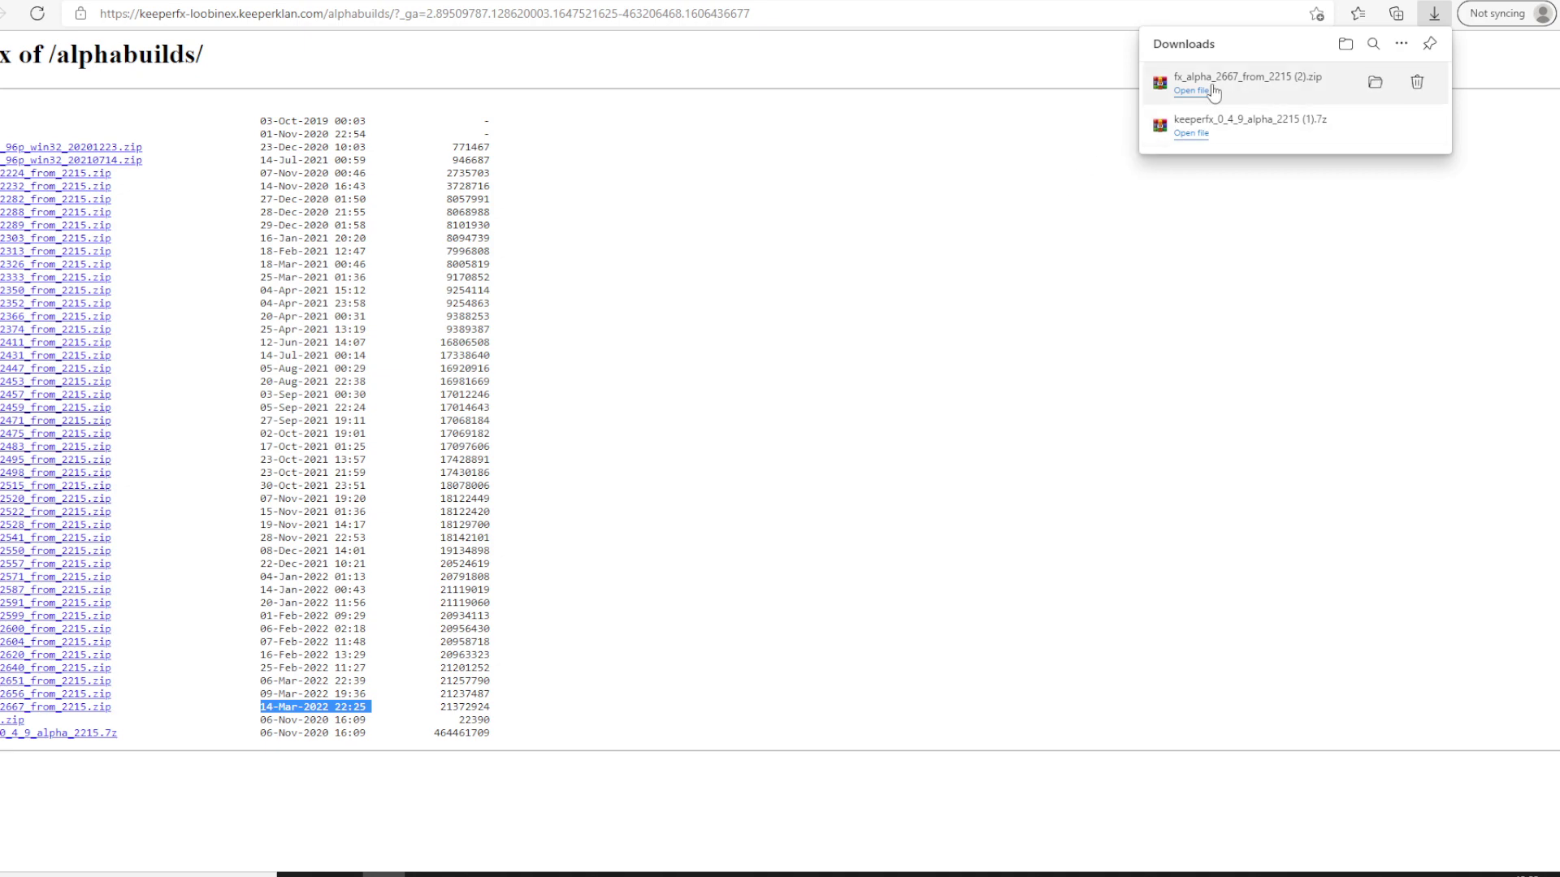
# - Open the downloaded fx_alpha_2667_from_2215 archive, accepting the security warning and dismissing the WinRAR advert window
pyautogui.click(1208, 92)
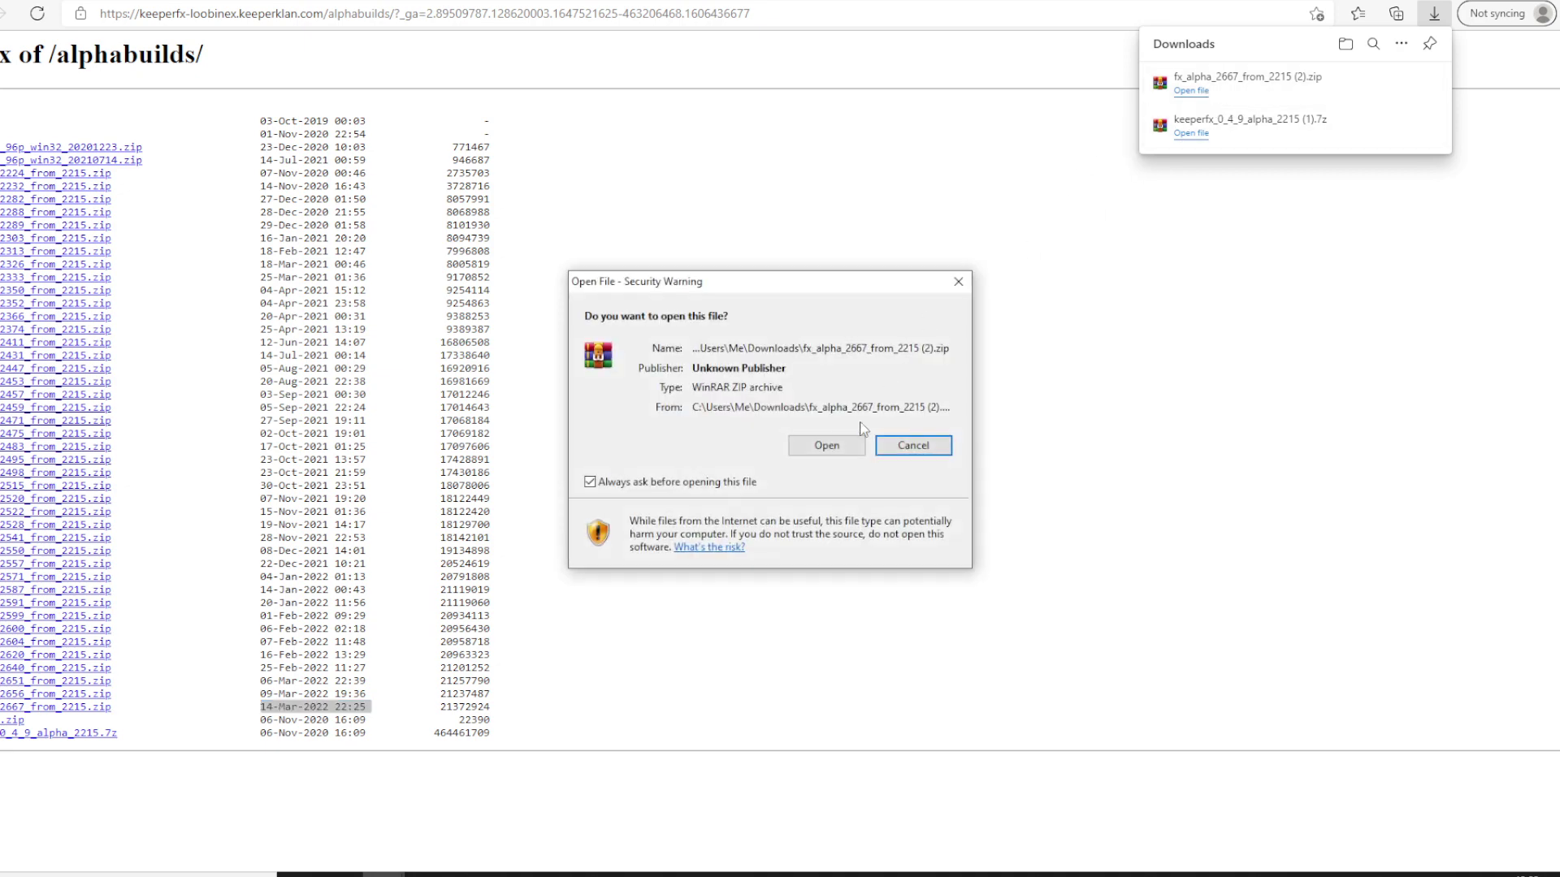
pyautogui.click(827, 446)
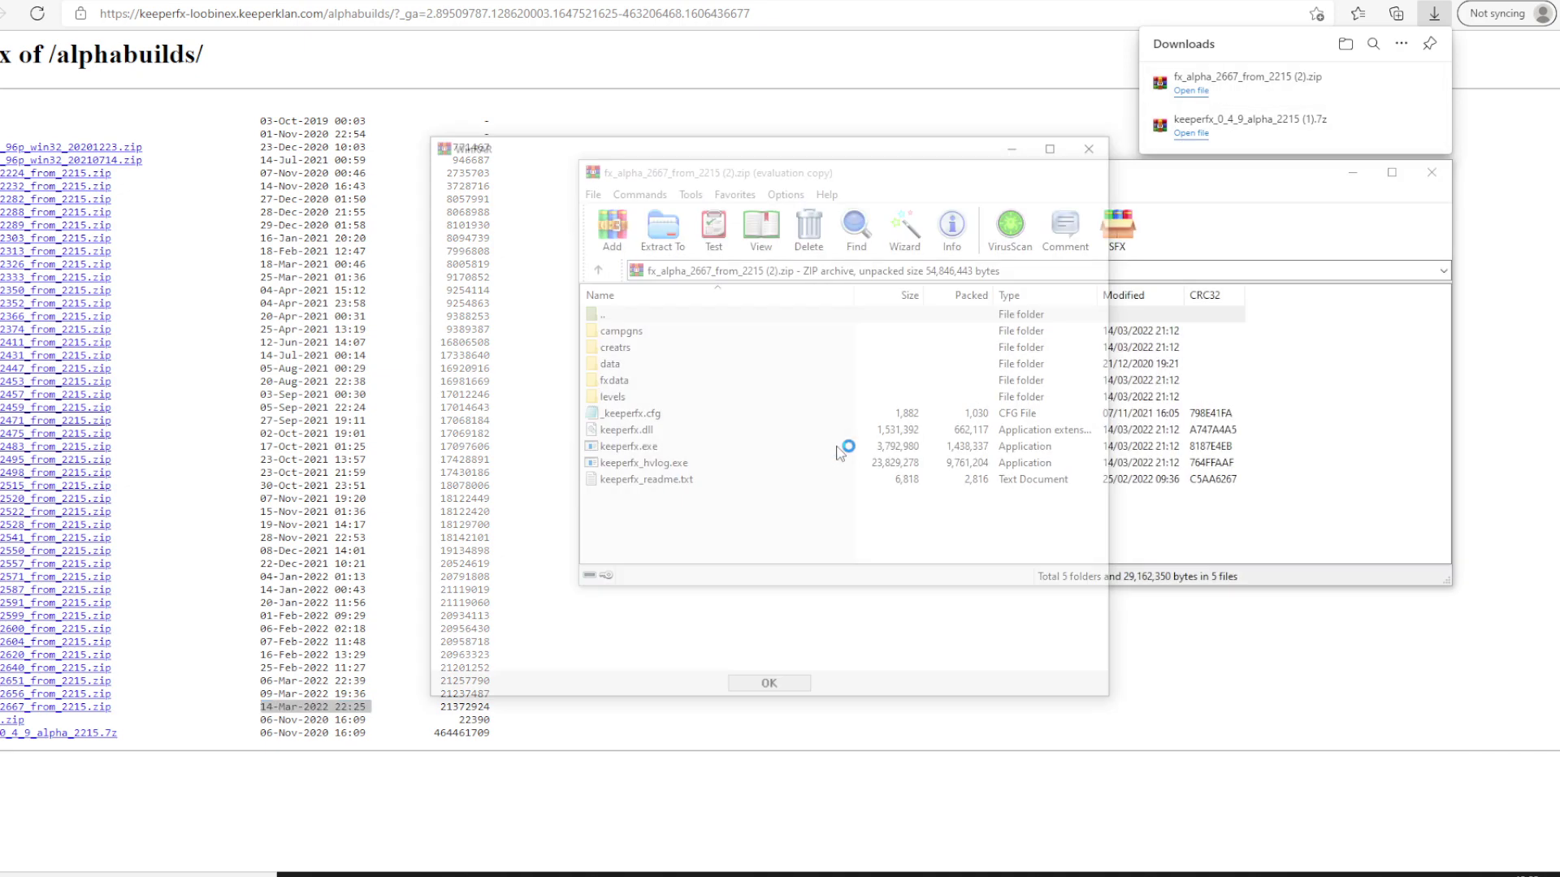
pyautogui.click(1097, 144)
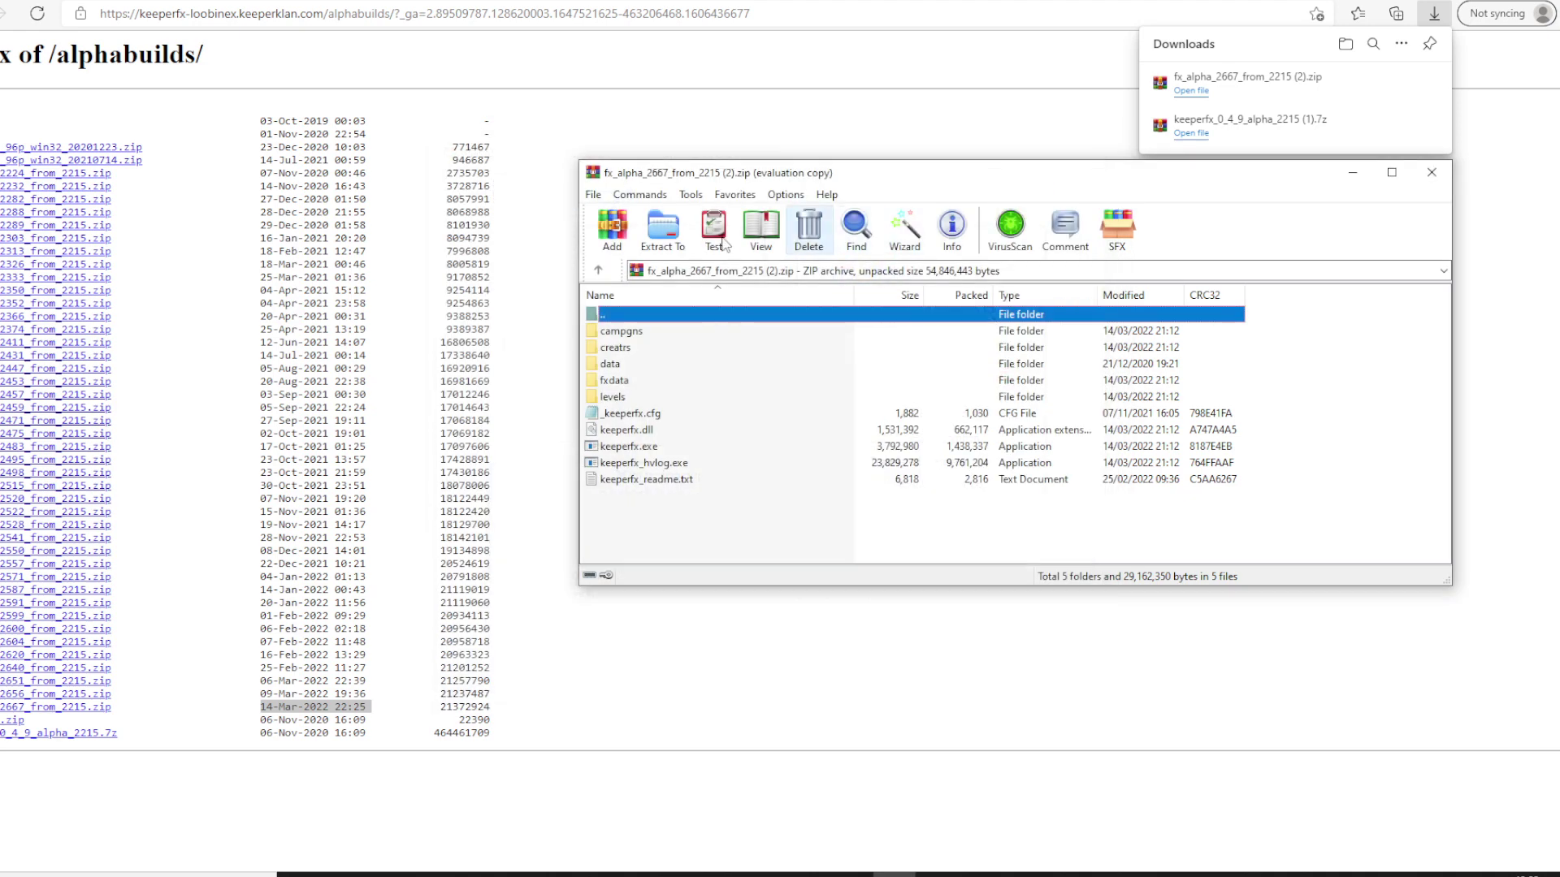
# - Extract the update pack into the Tutorial KFX folder on drive C, overwriting all existing files, and close the archive
pyautogui.click(656, 231)
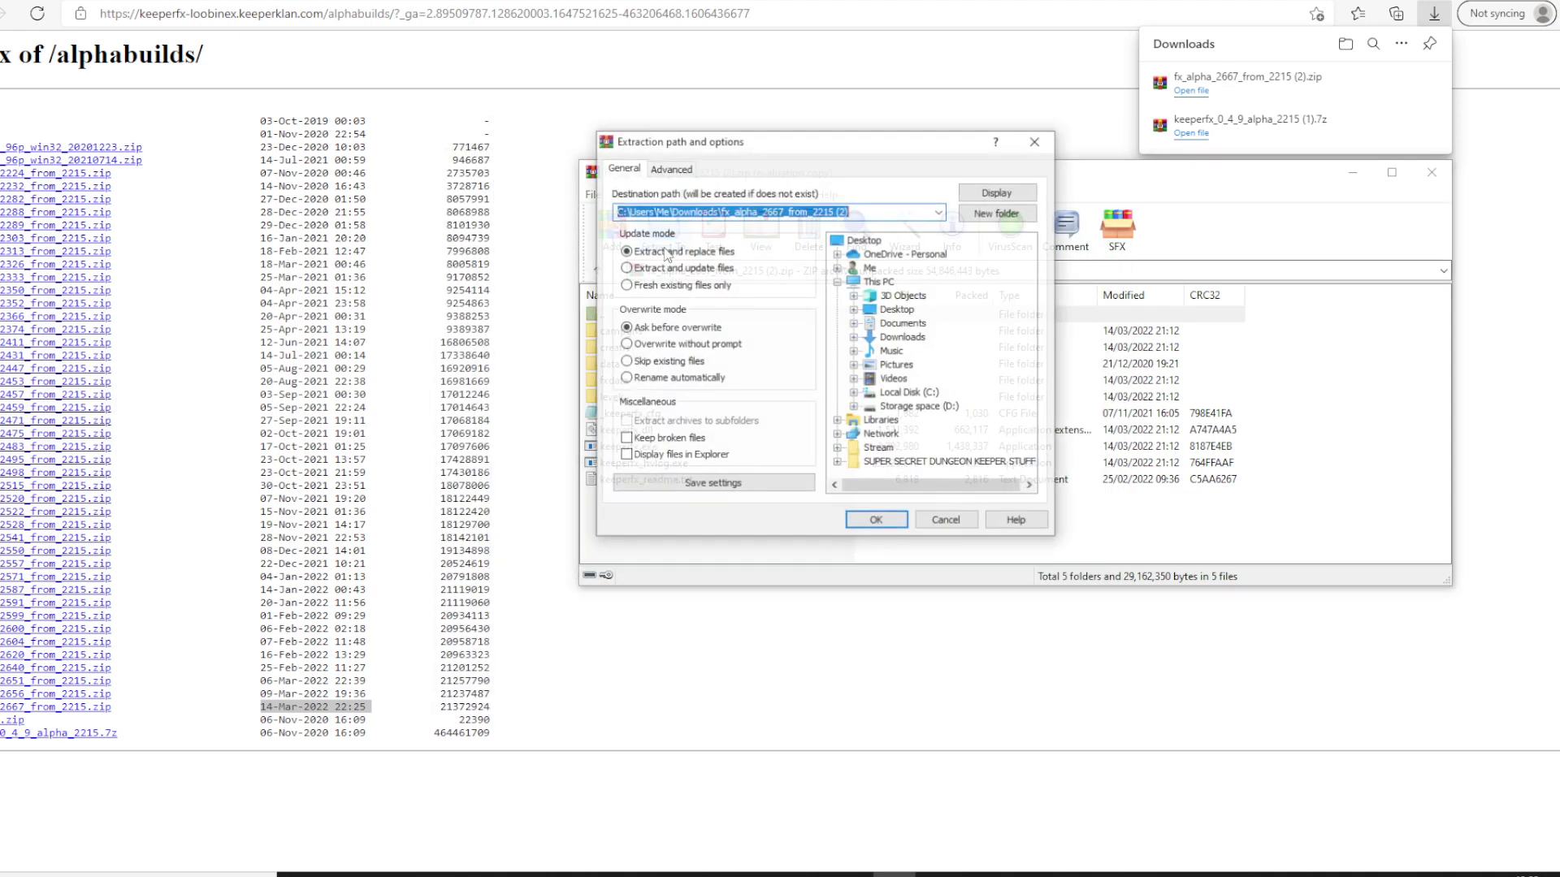
pyautogui.doubleClick(862, 394)
pyautogui.scroll(-1, 921, 410)
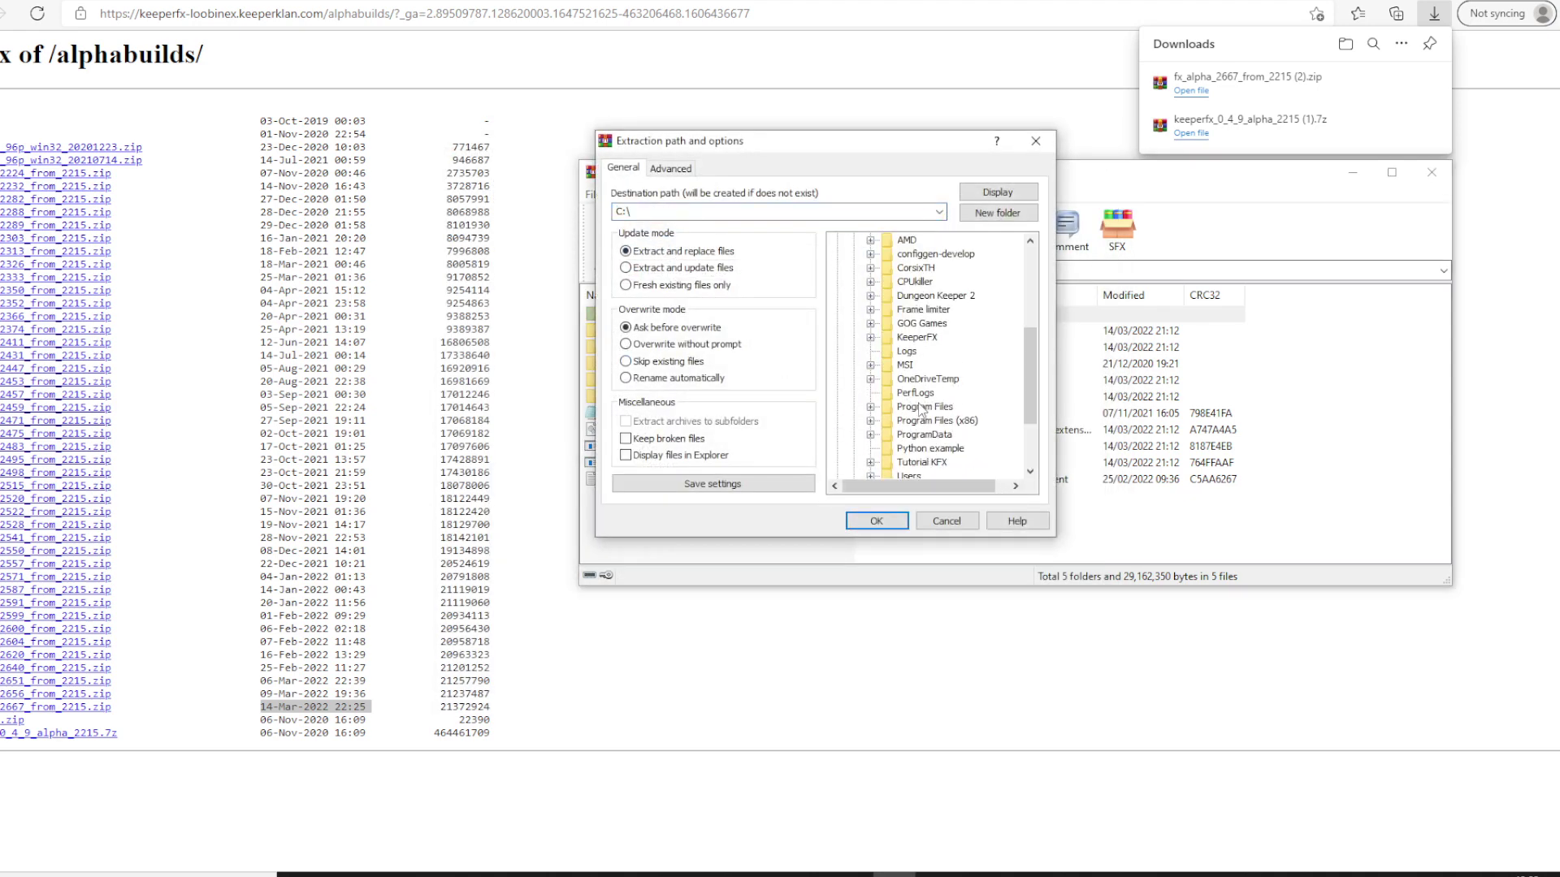
pyautogui.click(902, 463)
pyautogui.click(891, 521)
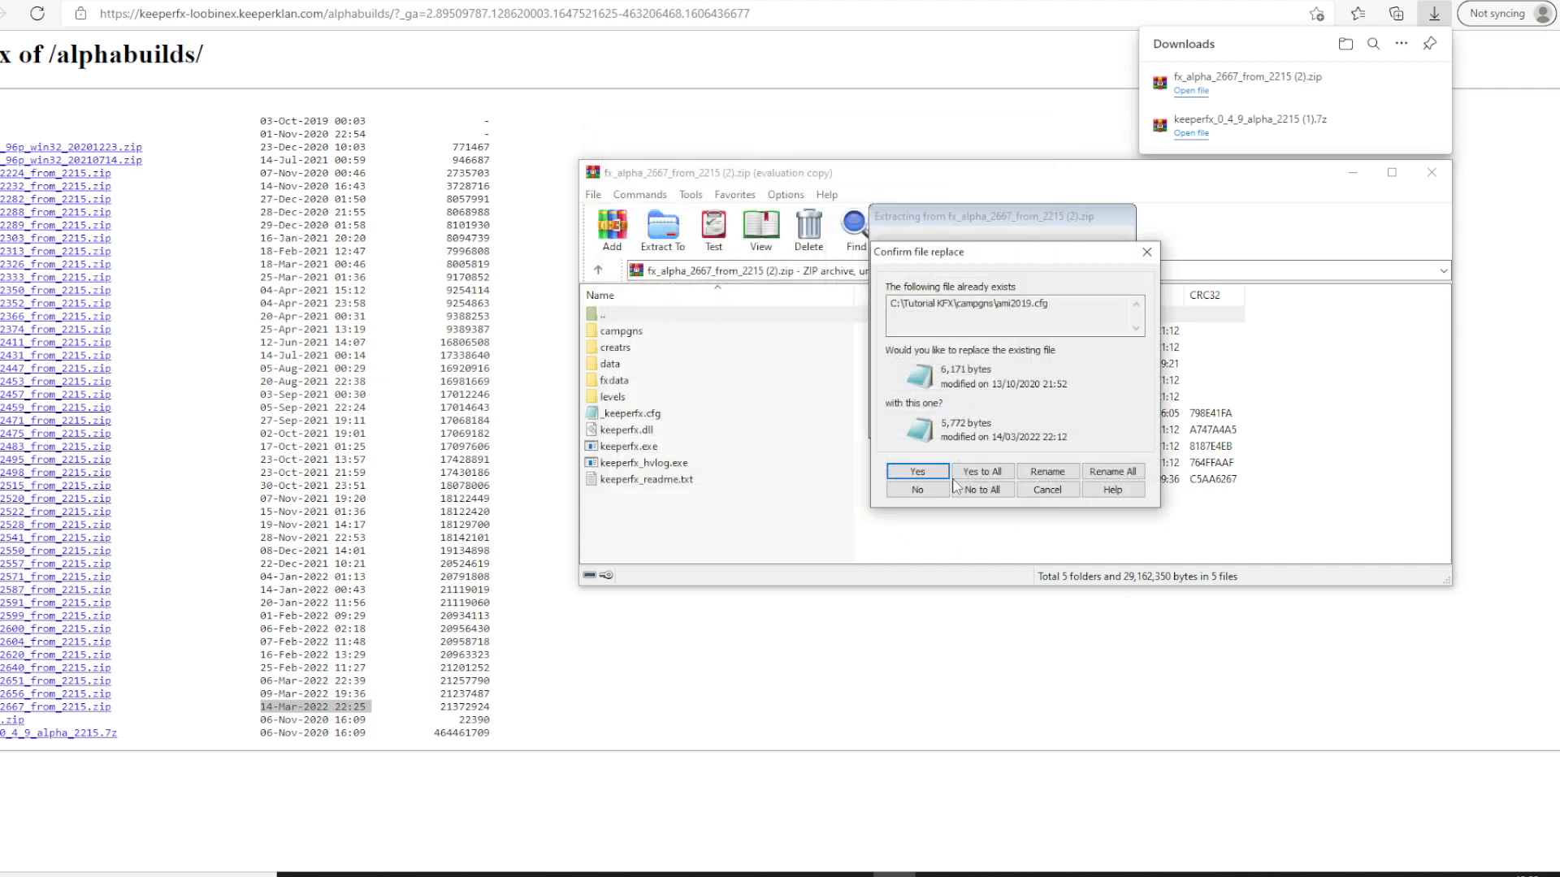
pyautogui.click(991, 472)
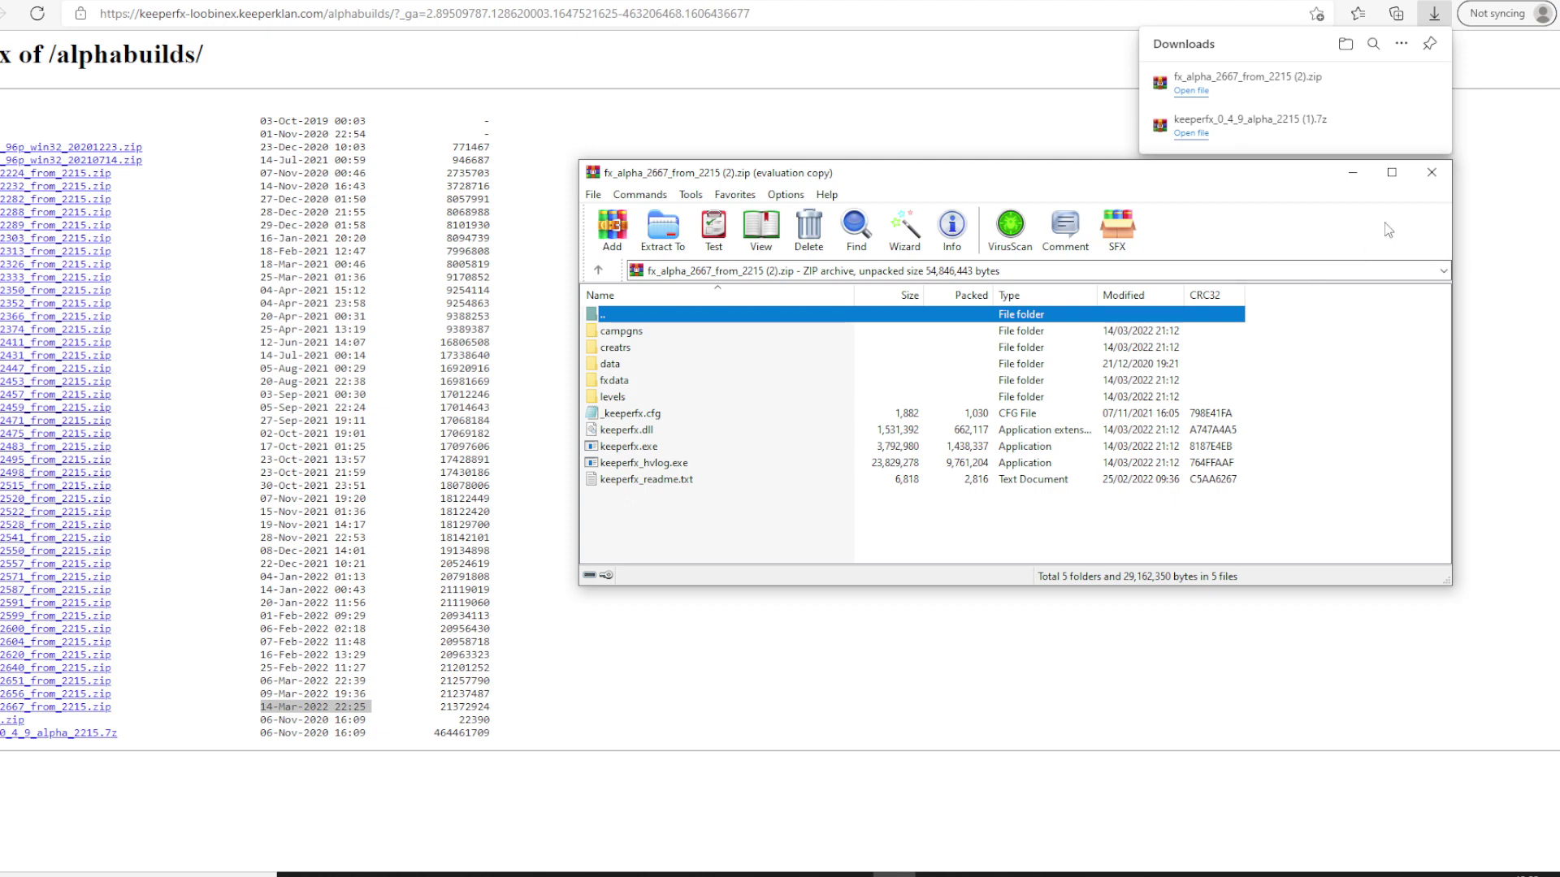
pyautogui.click(1431, 173)
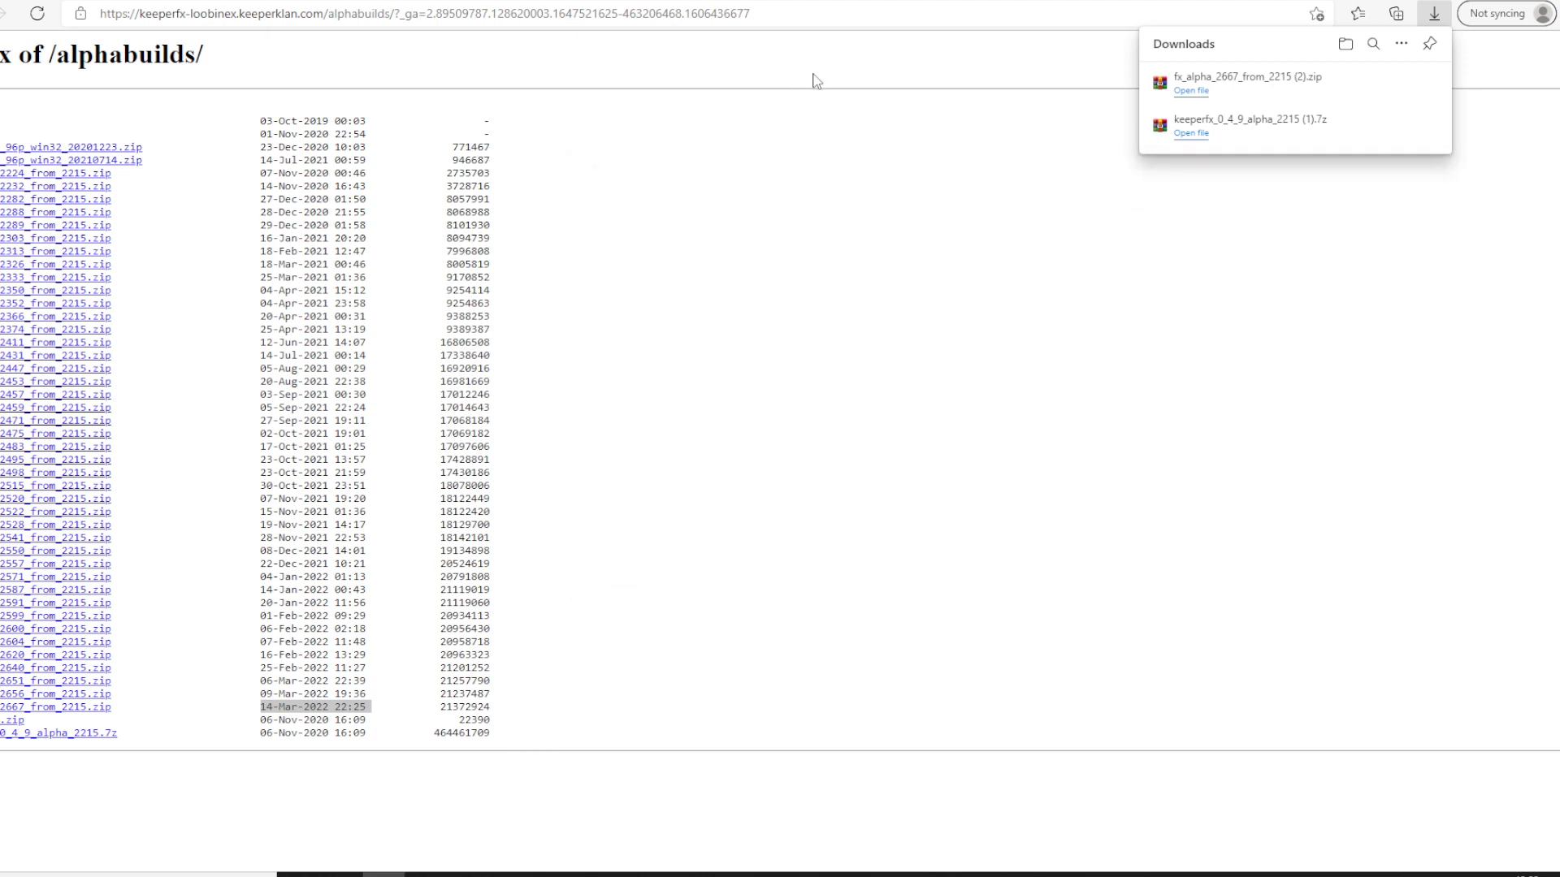
# - Switch to File Explorer, open the Tutorial KFX folder on drive C and run launcher.exe
pyautogui.click(426, 875)
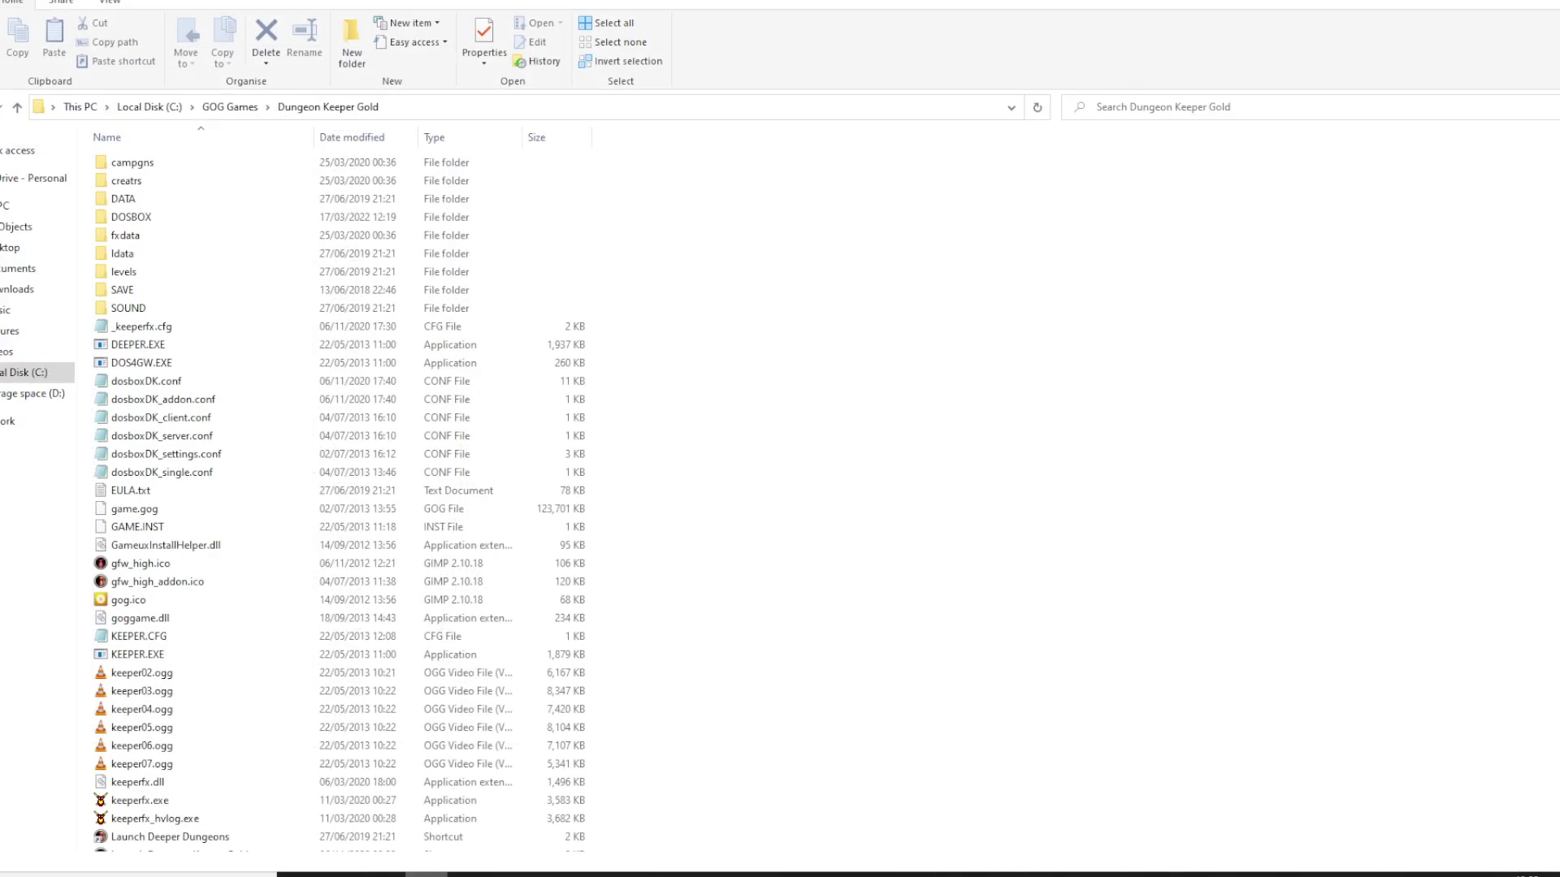
pyautogui.click(149, 108)
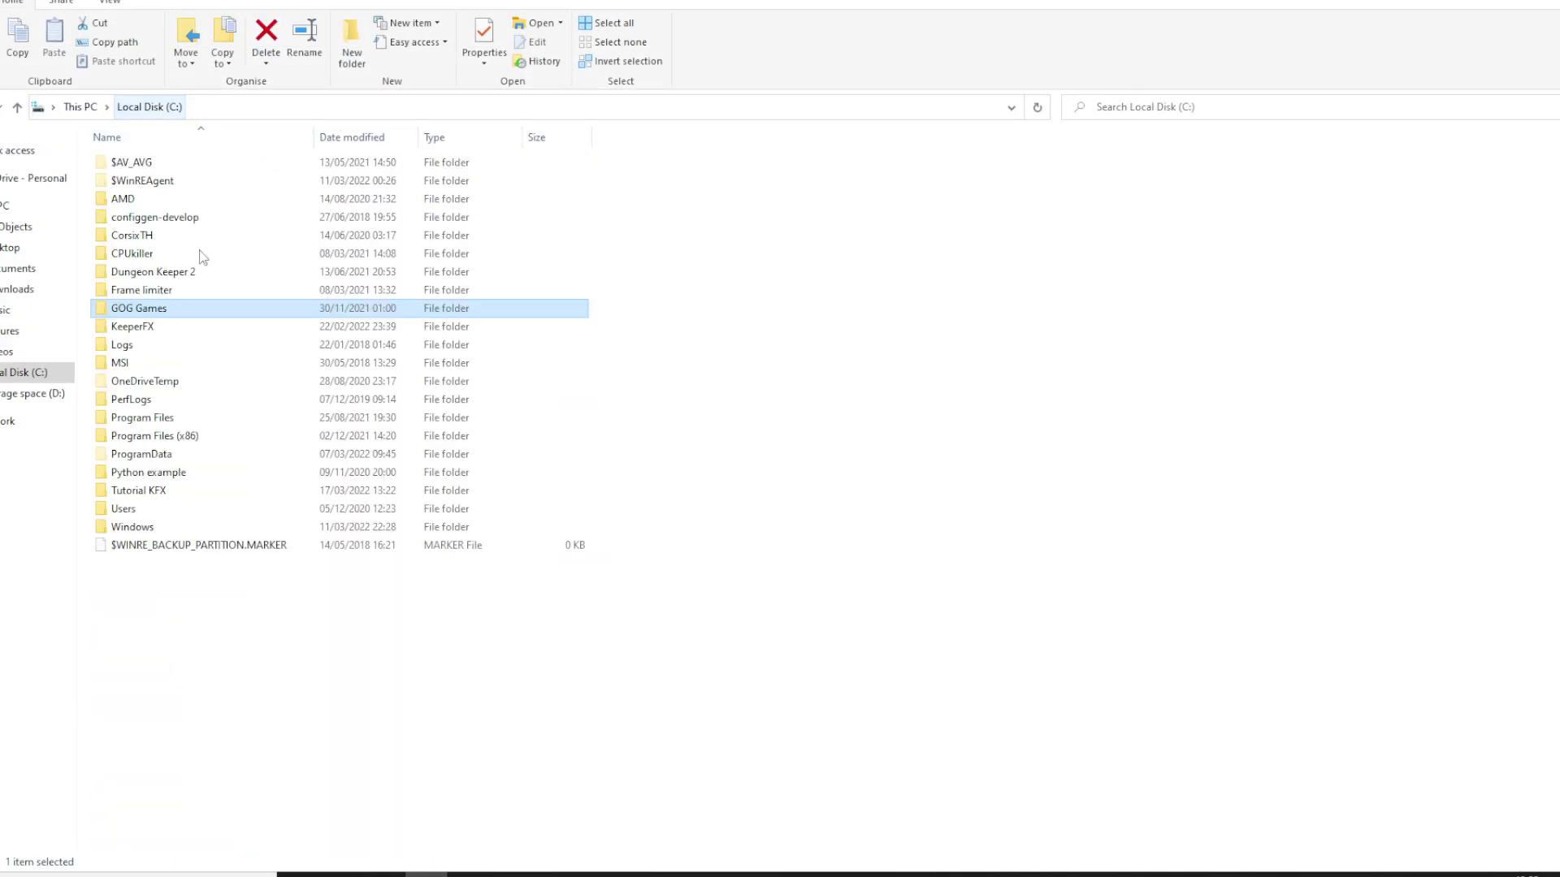
pyautogui.click(208, 493)
pyautogui.doubleClick(210, 502)
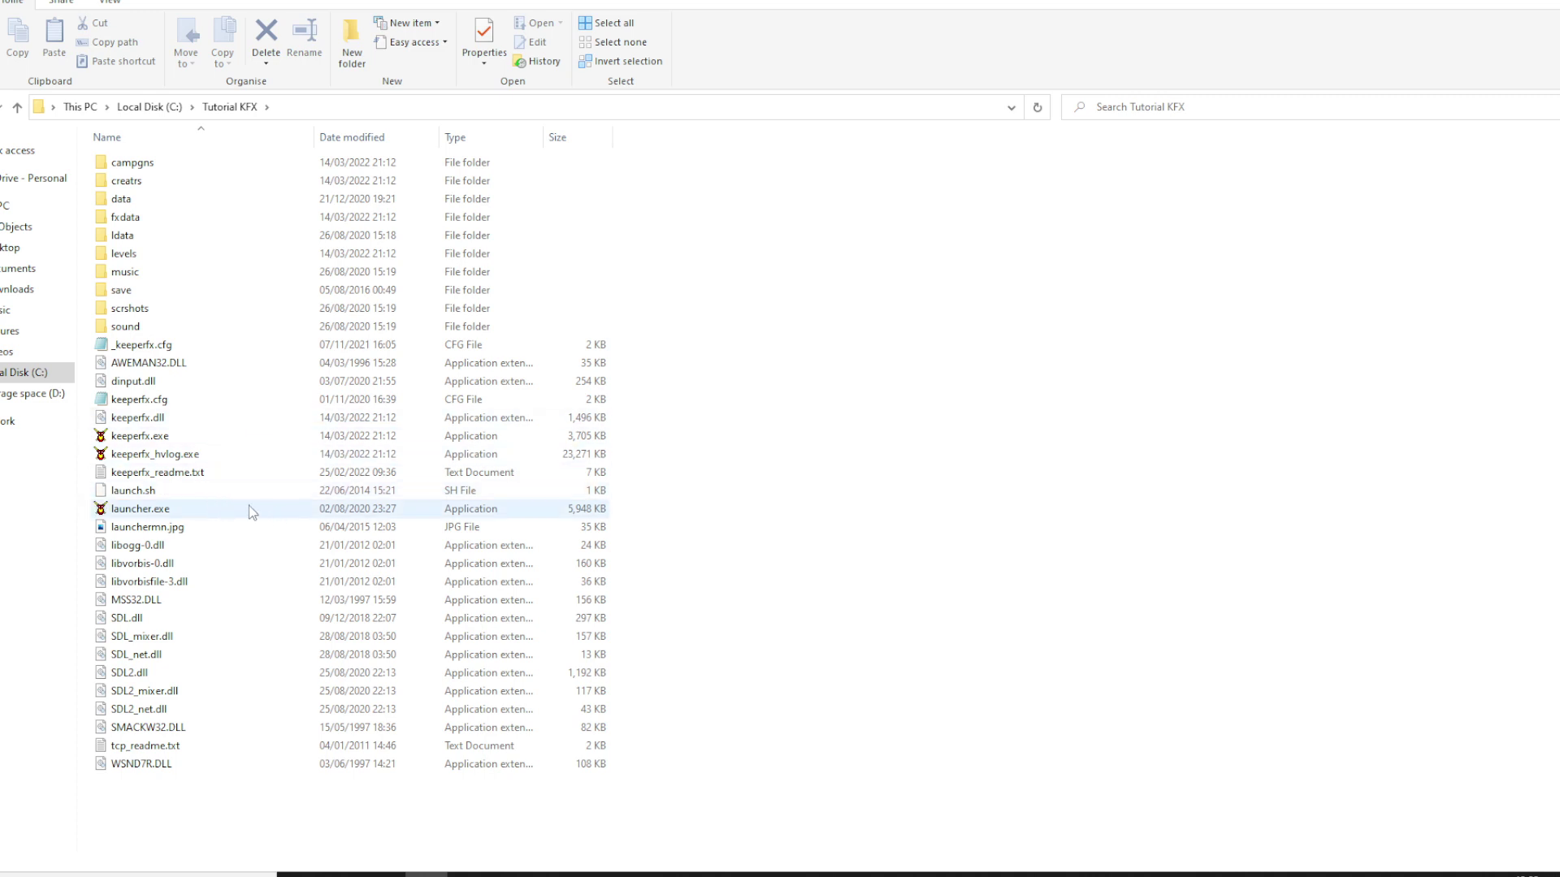
pyautogui.doubleClick(242, 518)
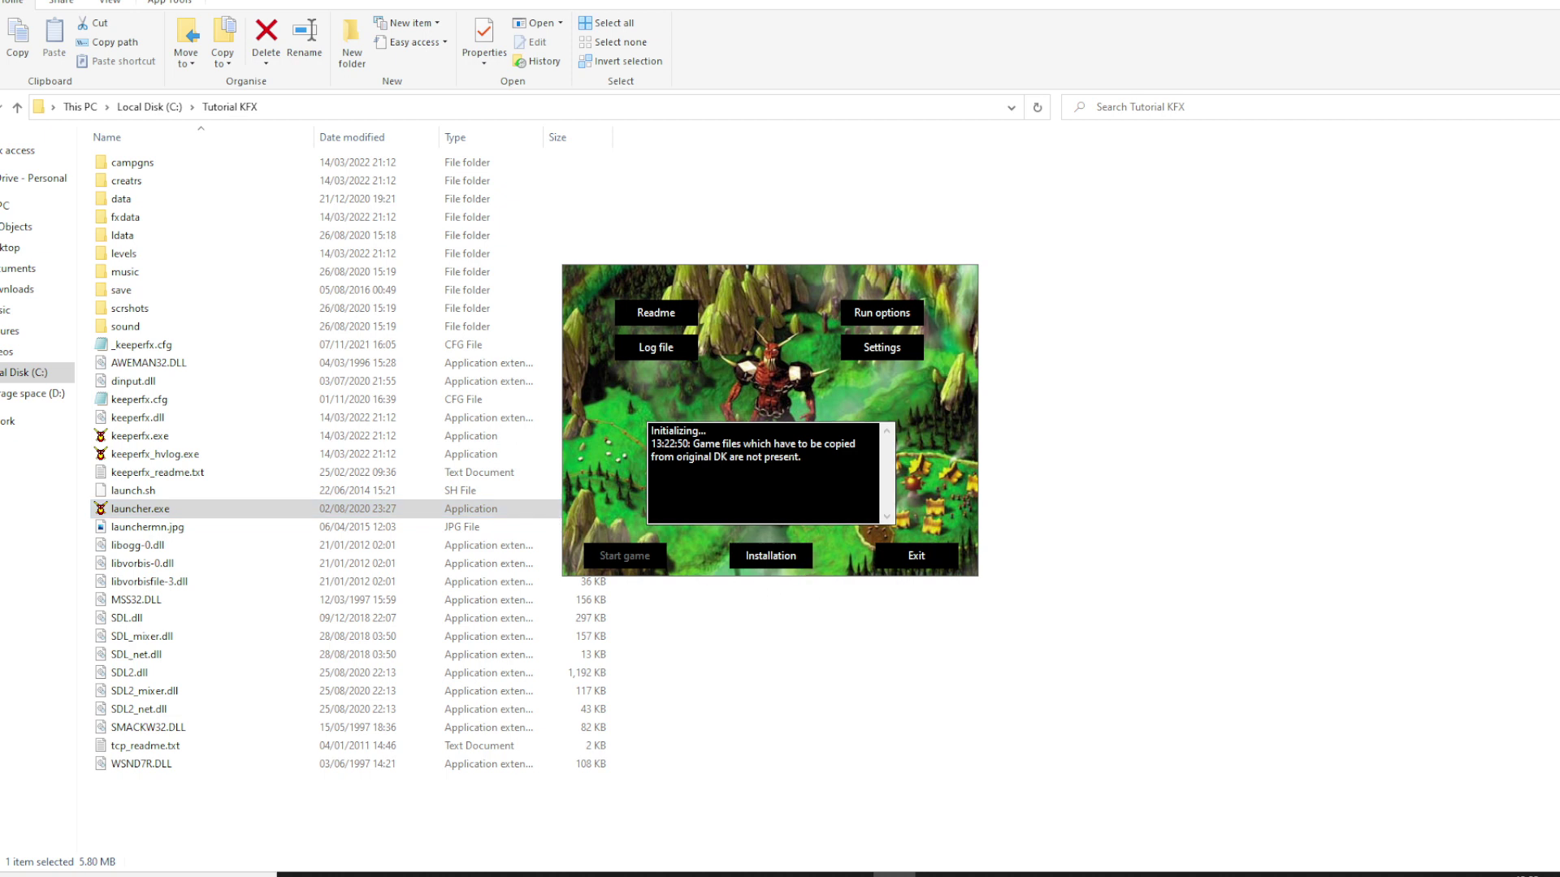
# - Run the launcher's installation, choosing the original Dungeon Keeper folder inside GOG Games on drive C, and agree to copy its files
pyautogui.click(797, 559)
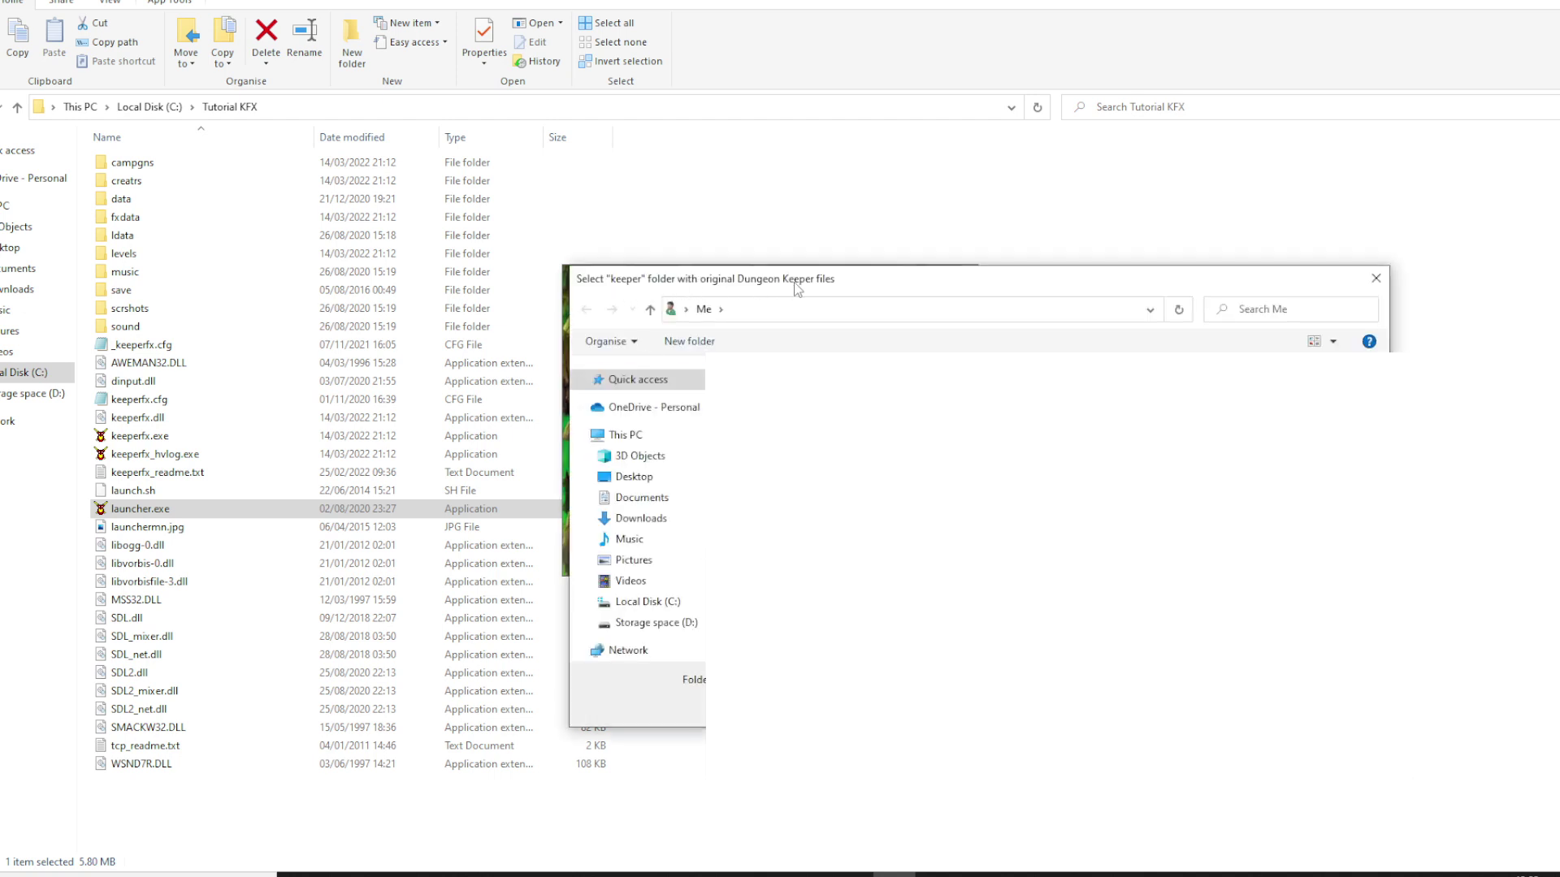
pyautogui.click(665, 603)
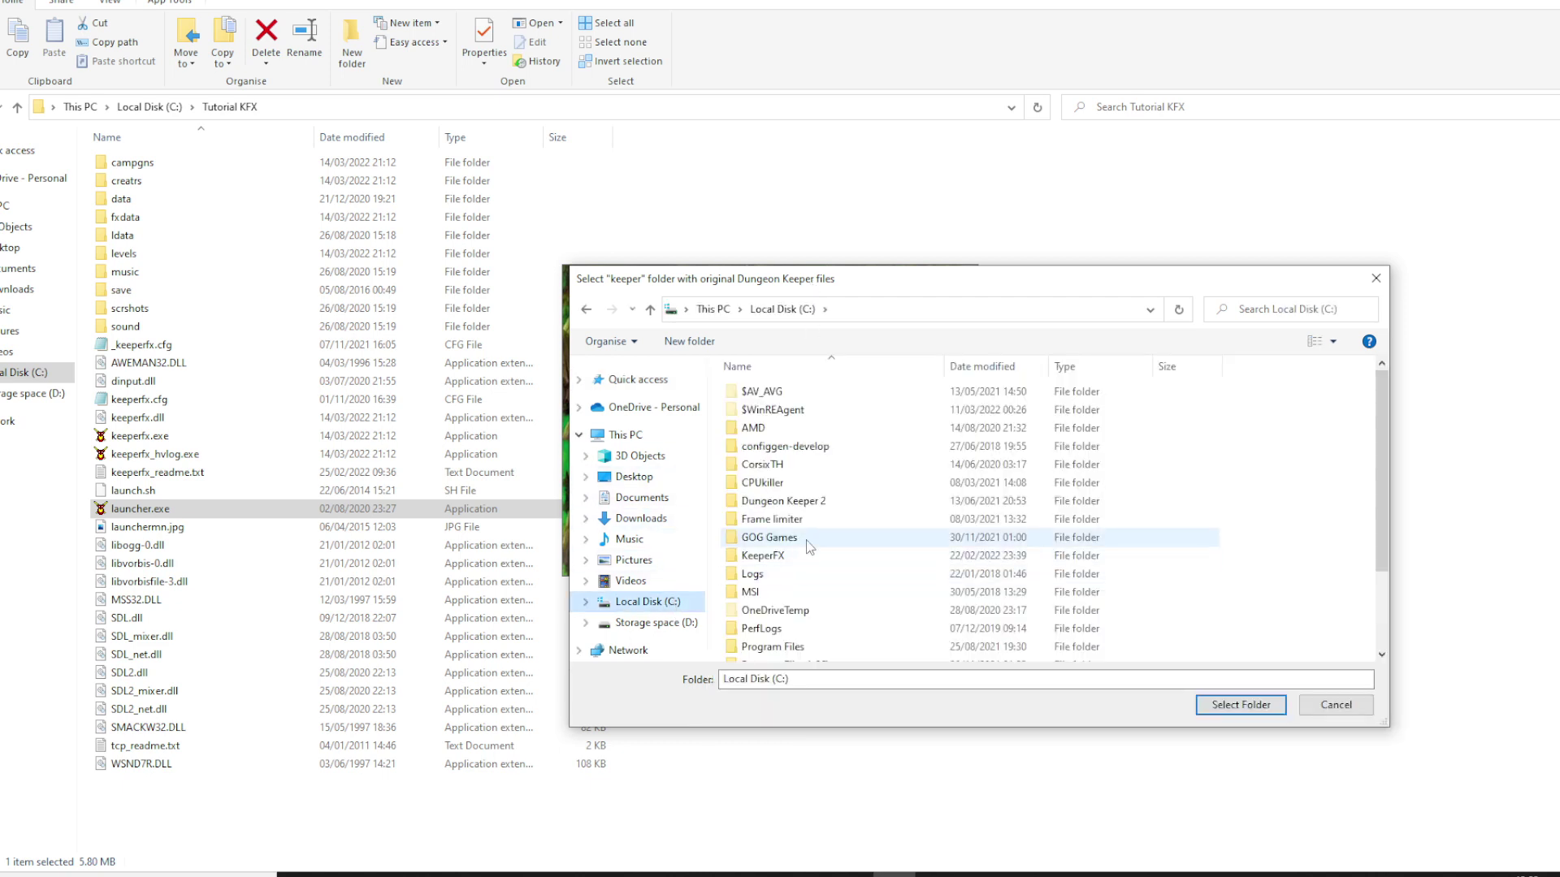
pyautogui.doubleClick(807, 542)
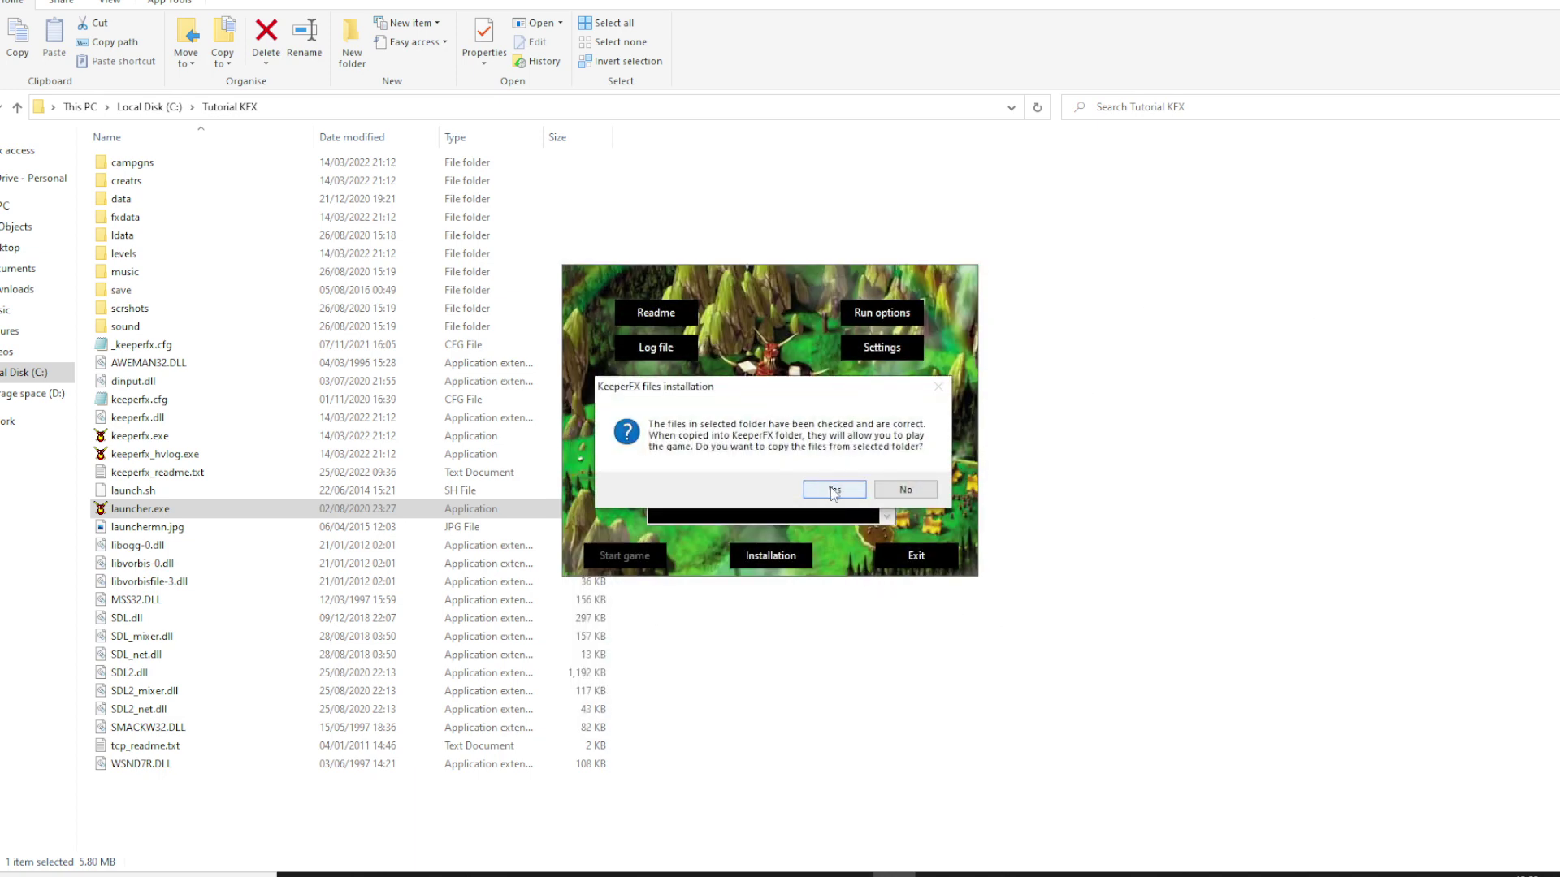
pyautogui.click(834, 490)
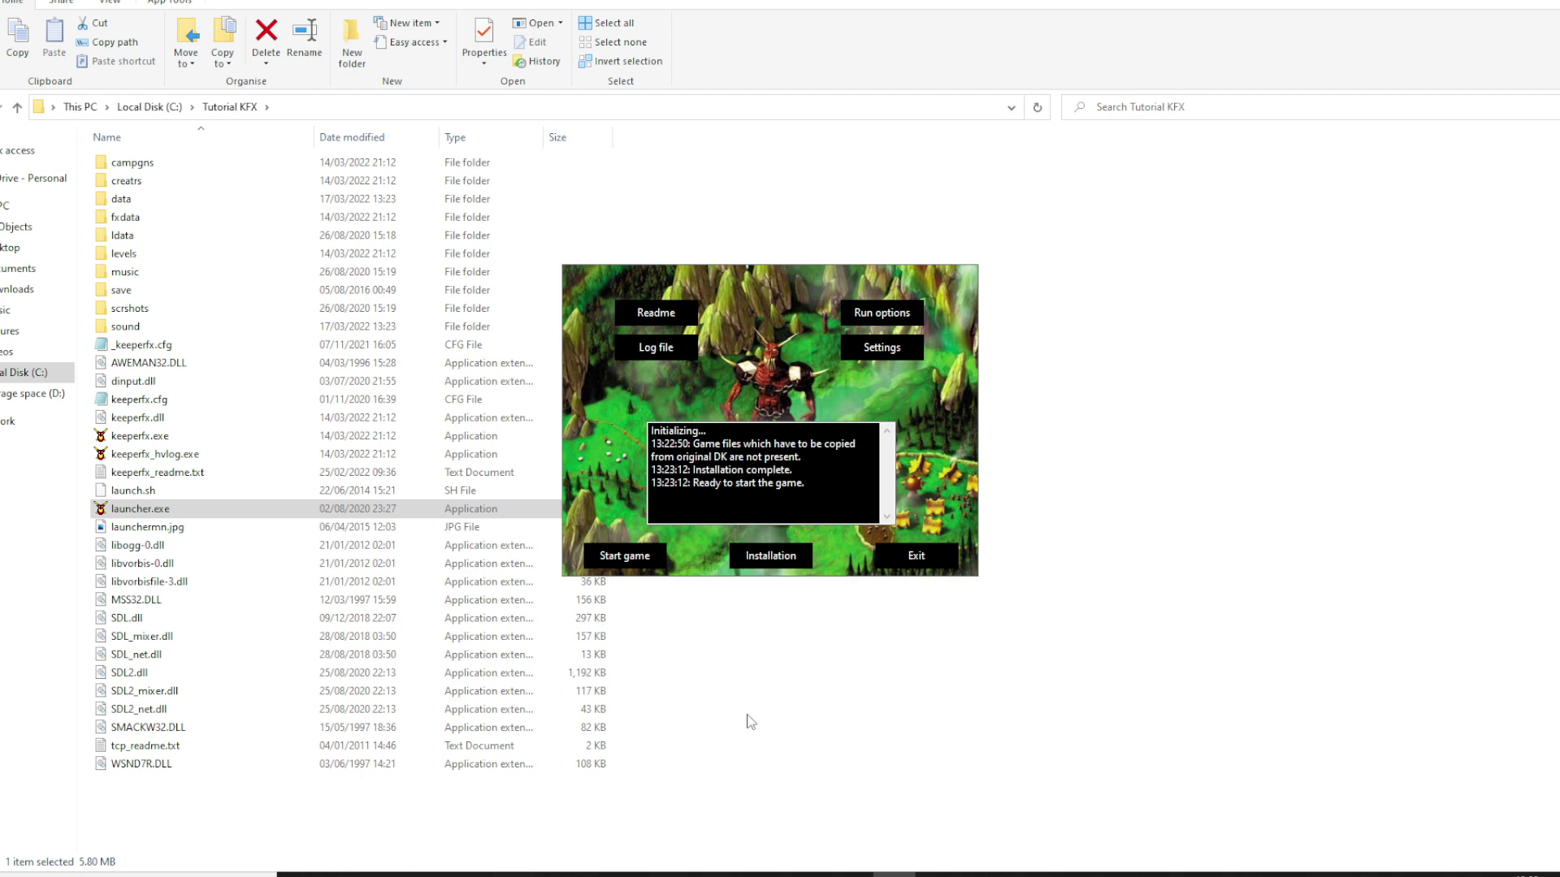
# - Switch to the browser, highlight the -nocd entry on the Command Line Options wiki page and follow its link to the music download
pyautogui.hotkey('alt', 'F4')
pyautogui.click(383, 874)
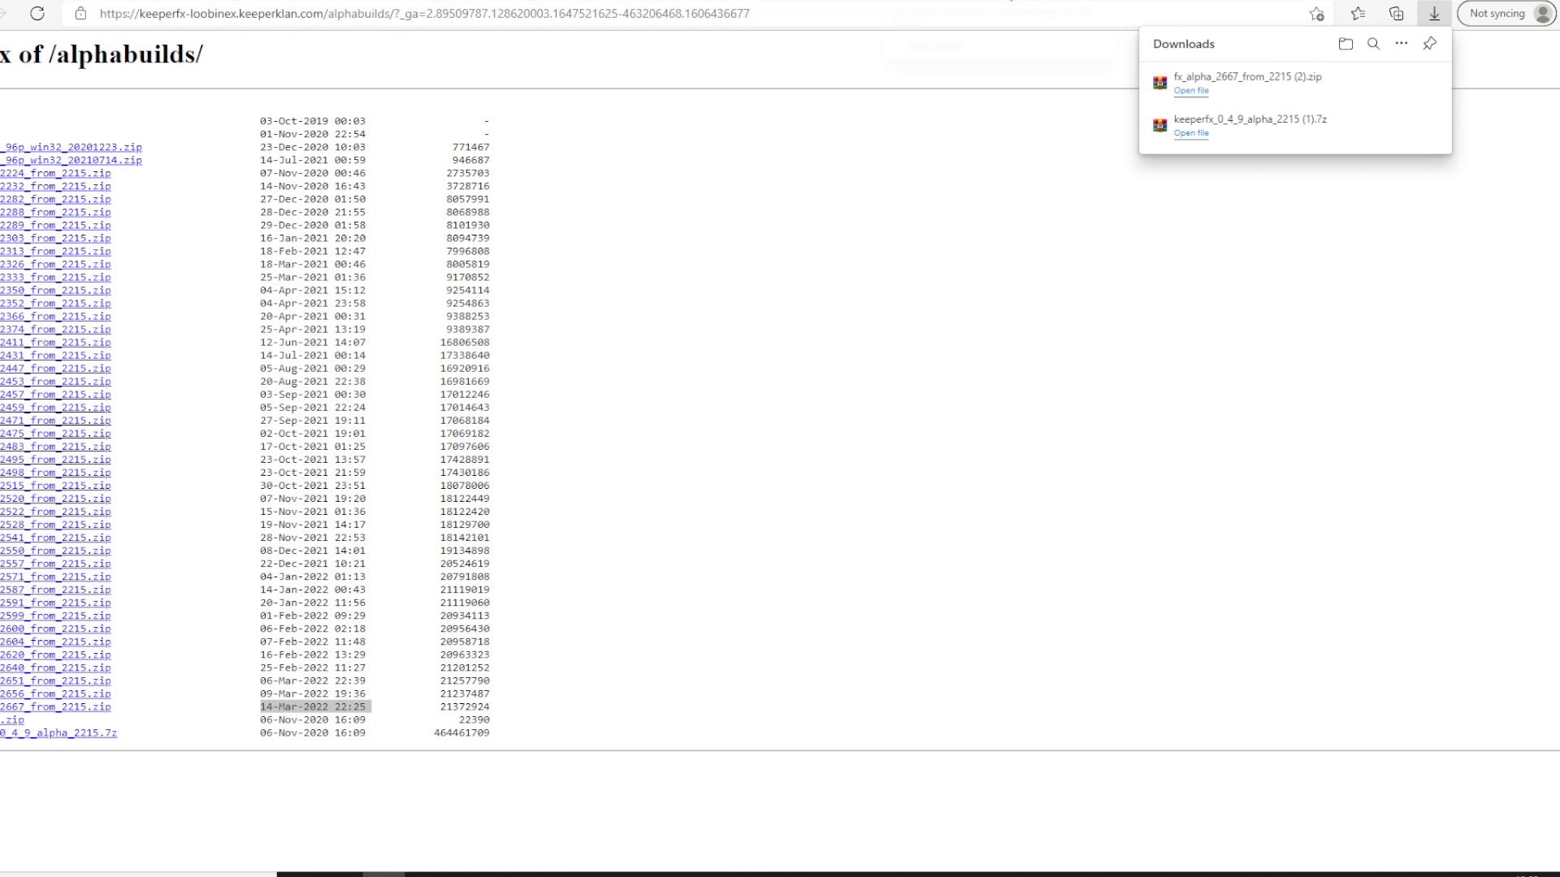
pyautogui.click(1008, 2)
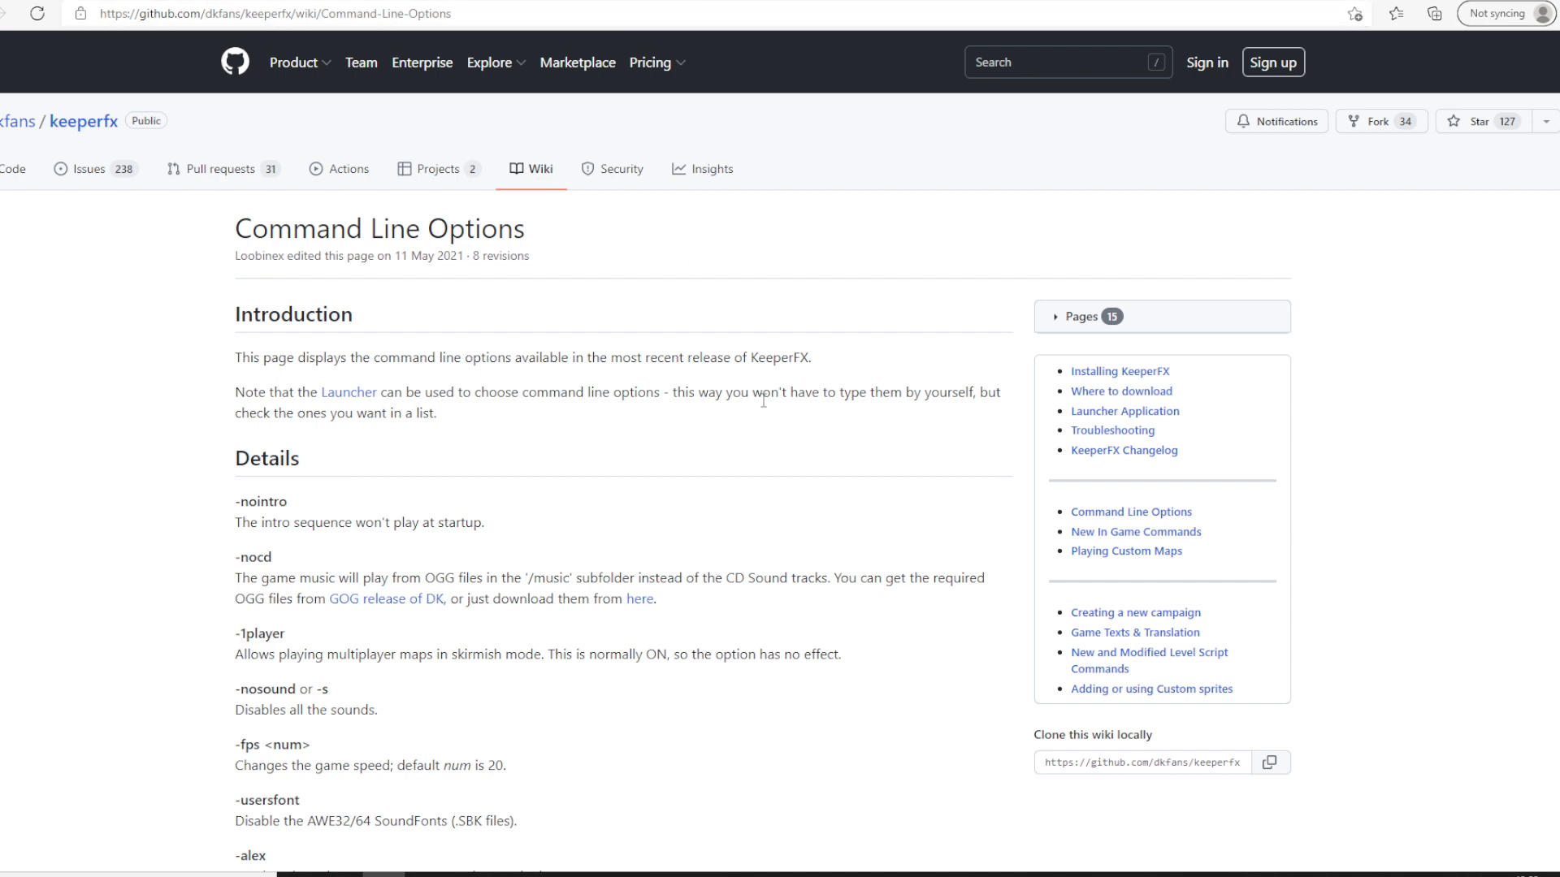
pyautogui.moveTo(305, 563); pyautogui.dragTo(233, 561)
pyautogui.click(638, 600)
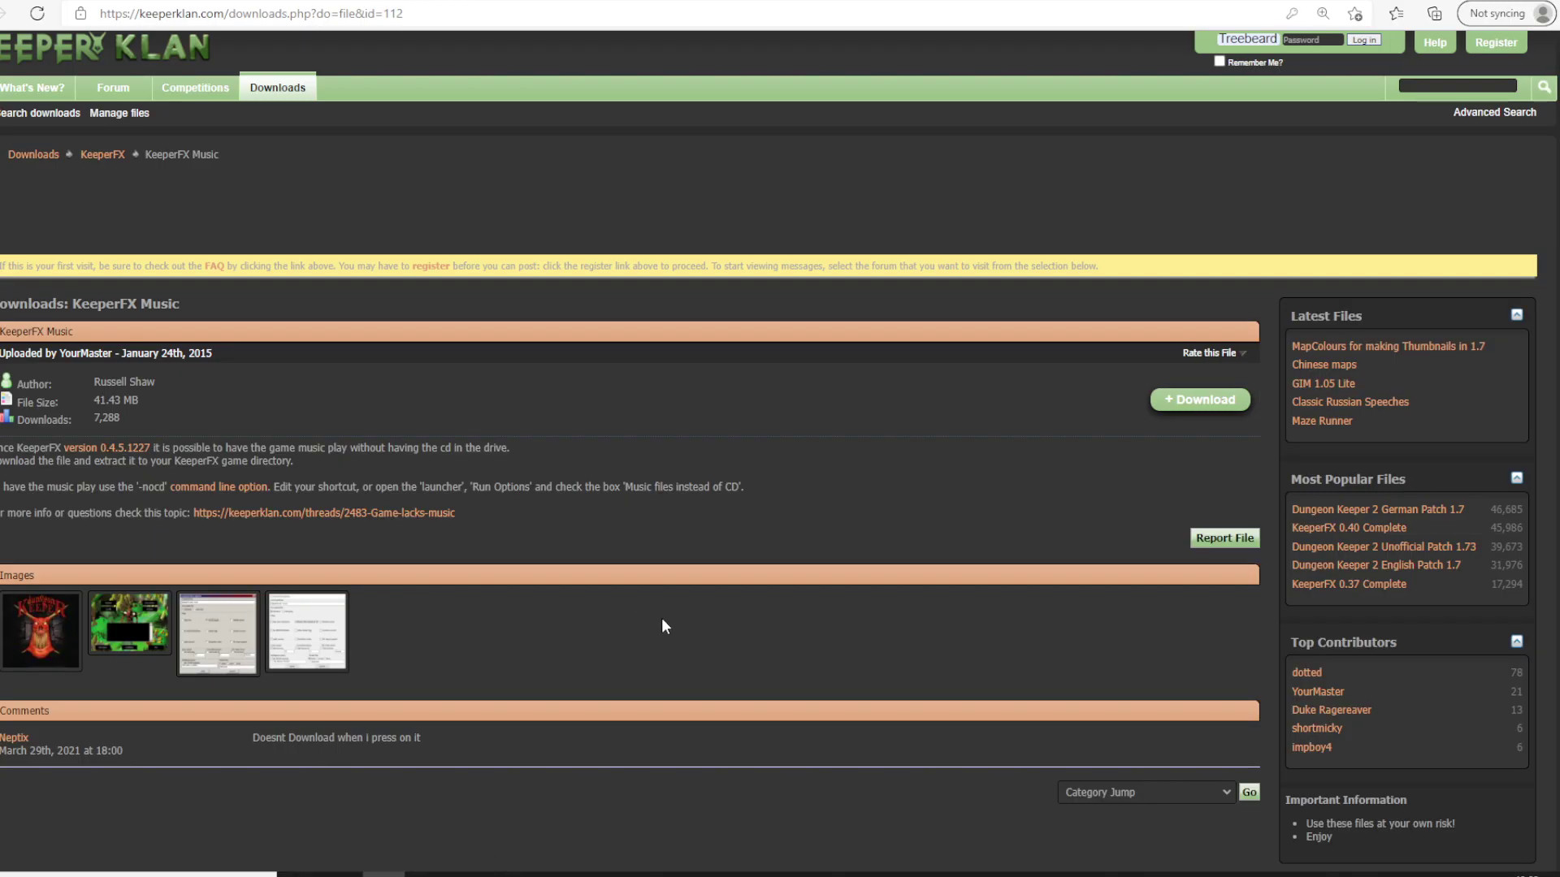
# - Download the KeeperFX Music archive and open it
pyautogui.scroll(-2, 619, 497)
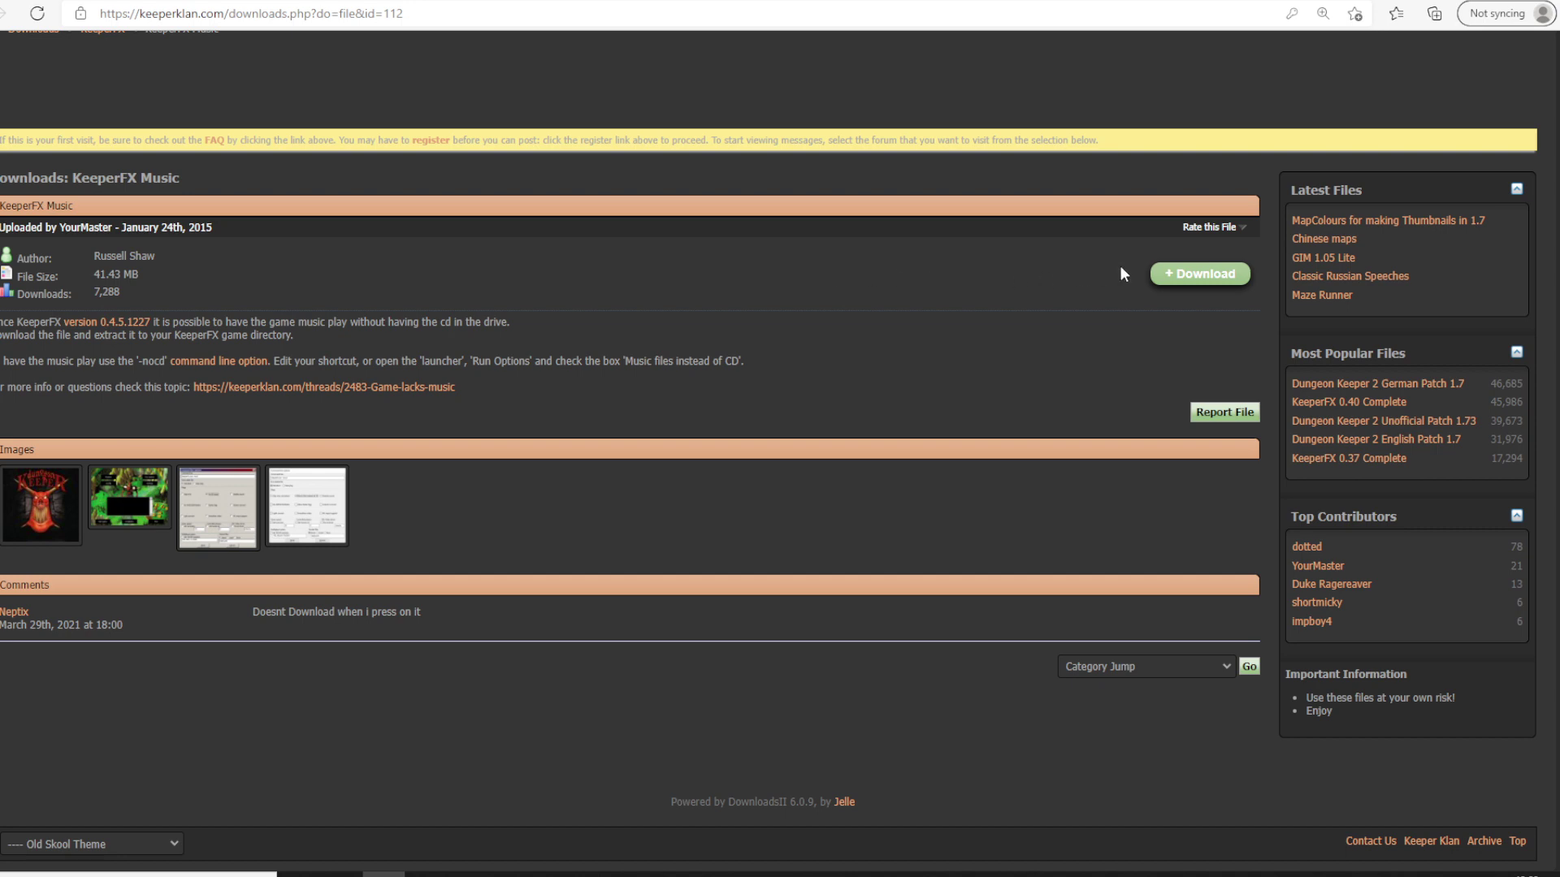
pyautogui.click(1174, 277)
pyautogui.click(1187, 91)
pyautogui.click(828, 445)
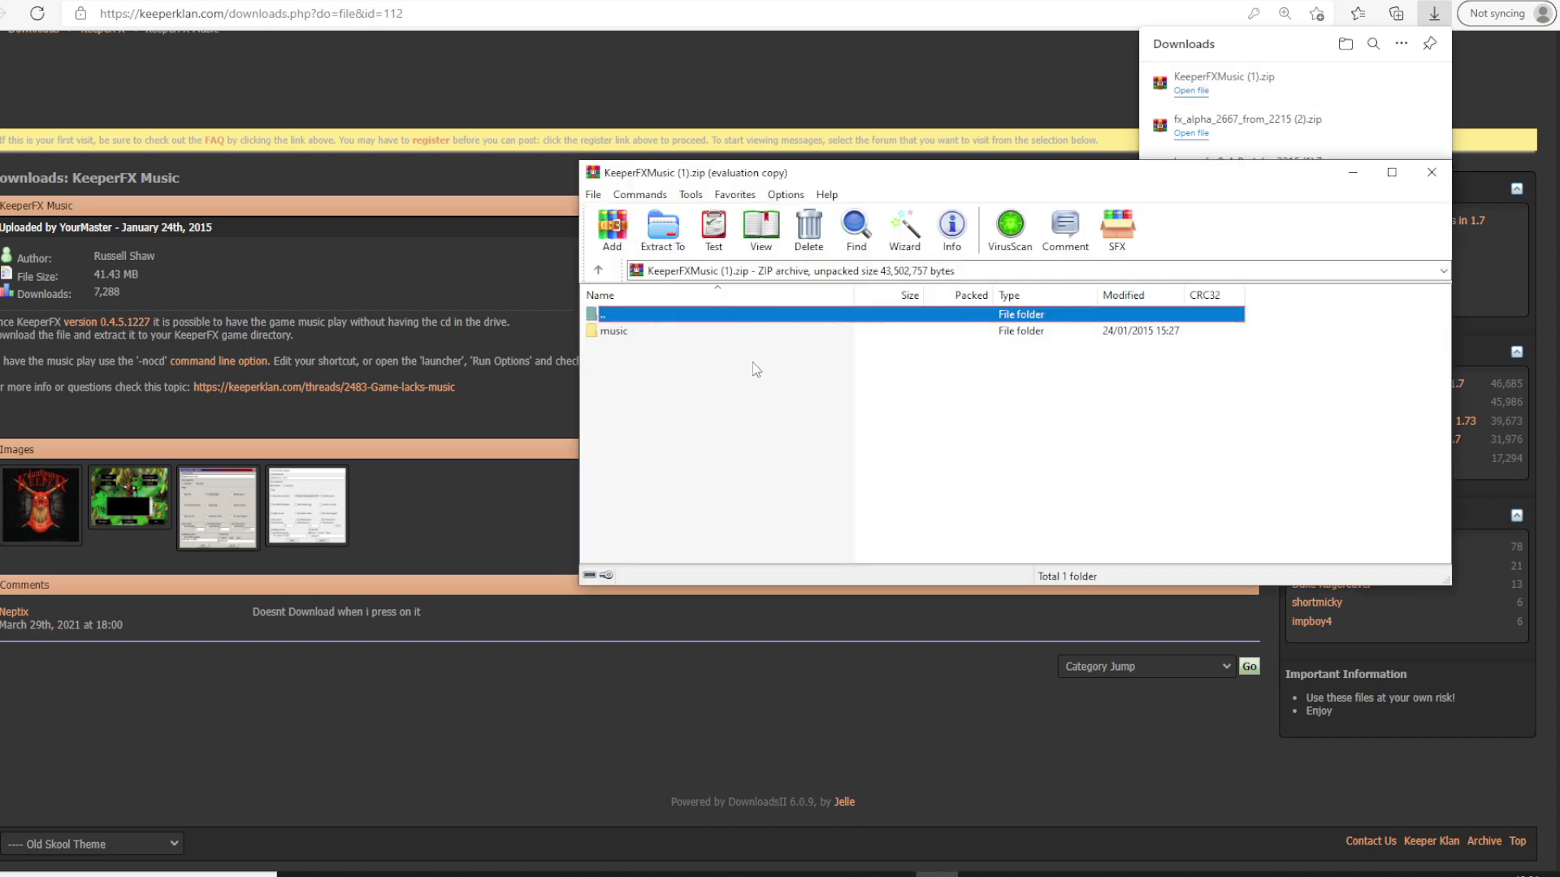
# - Extract the music archive into C:\Tutorial KFX, dismissing the WinRAR purchase notice, and close the archive
pyautogui.click(663, 228)
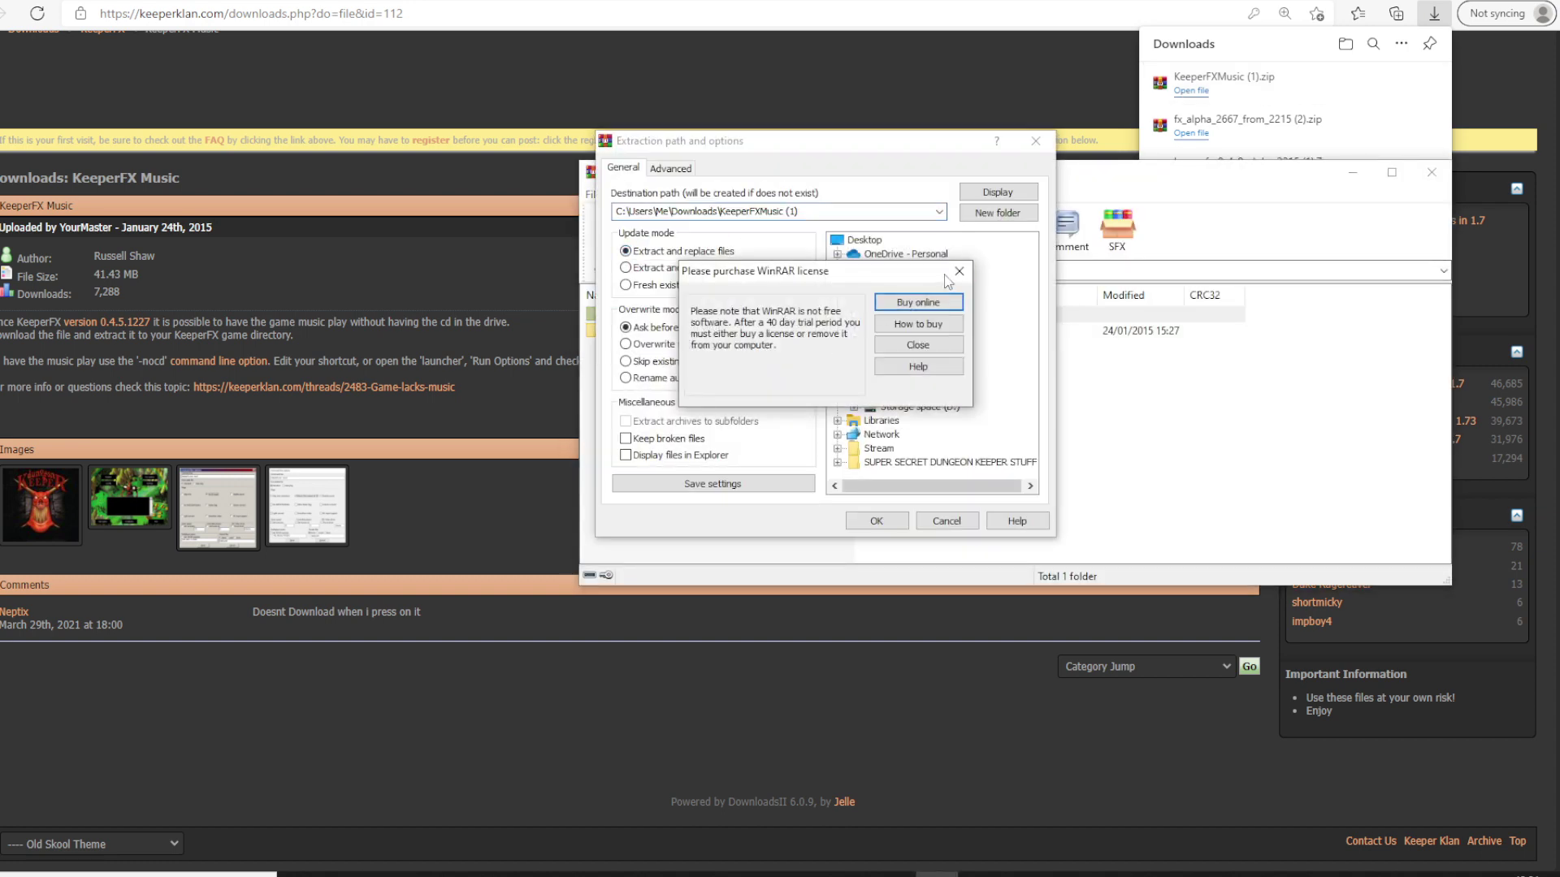
pyautogui.click(957, 272)
pyautogui.doubleClick(864, 395)
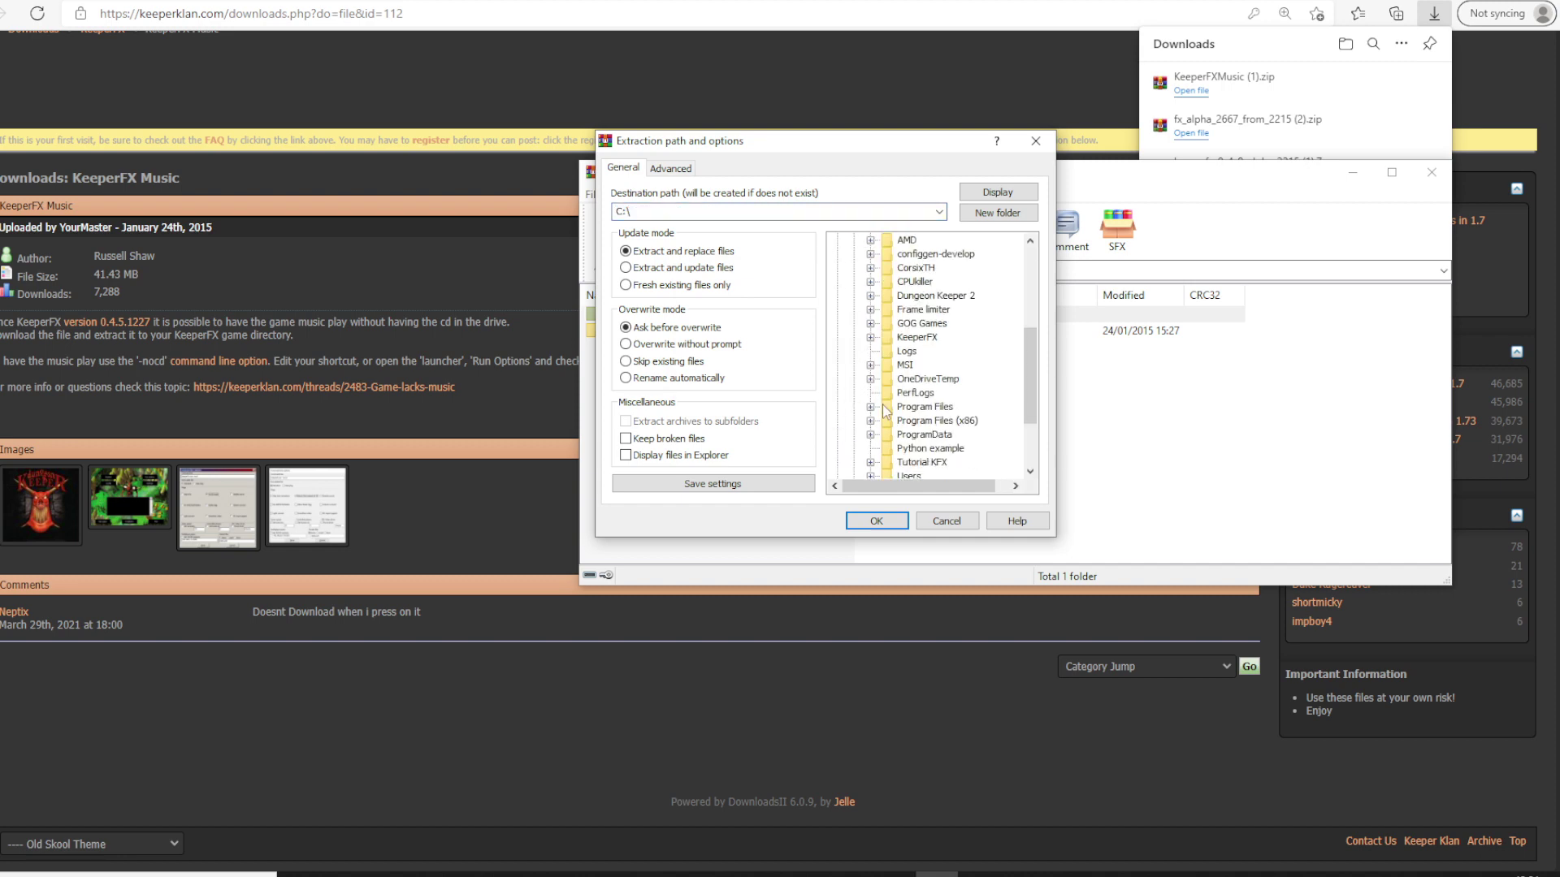
pyautogui.click(904, 462)
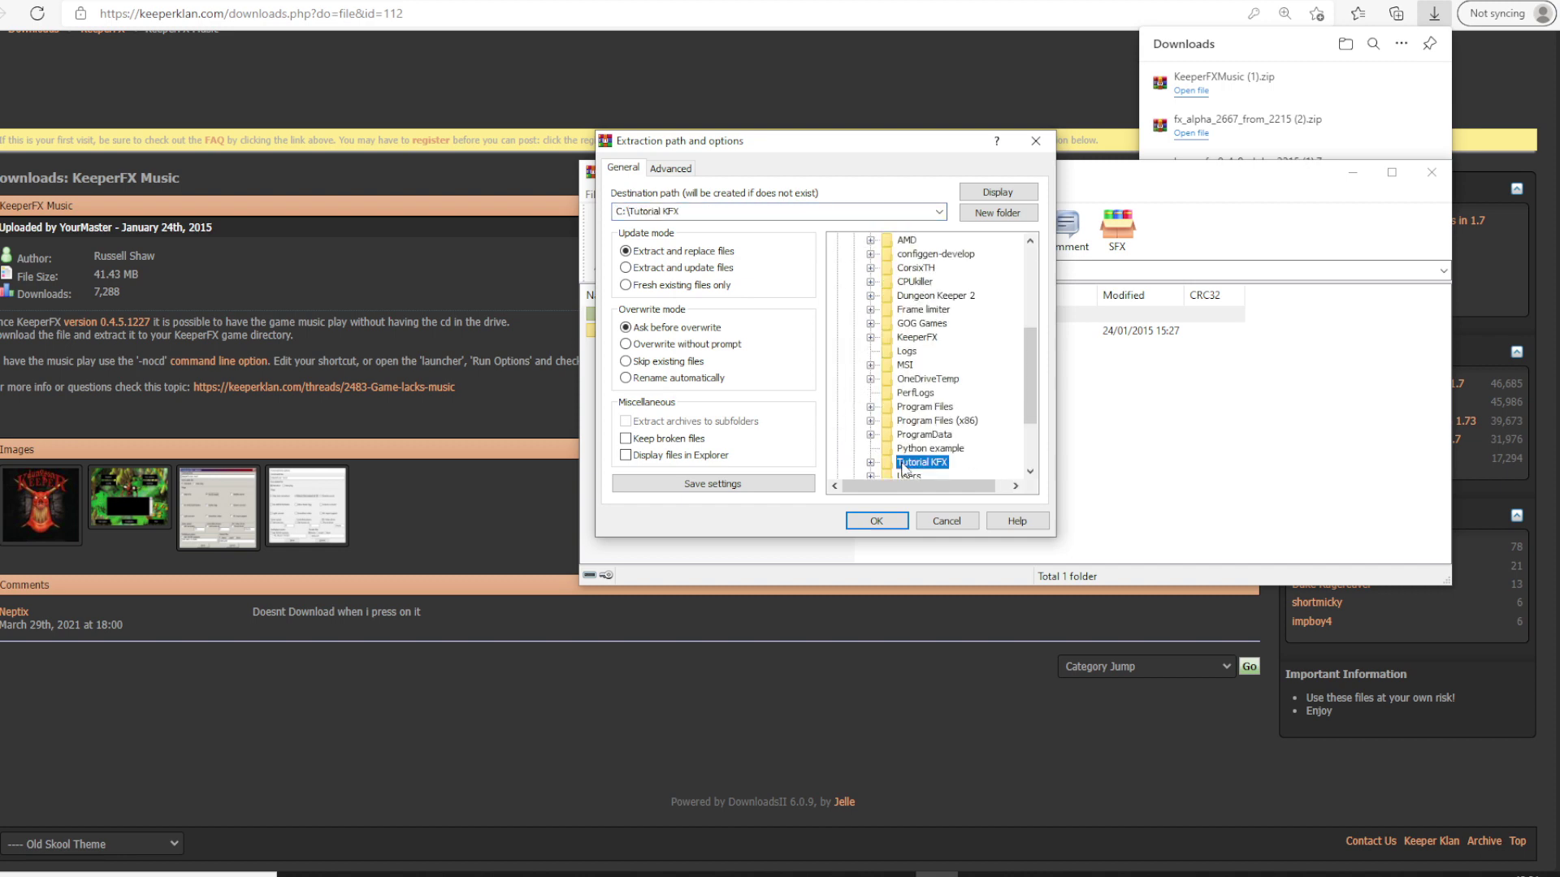
pyautogui.click(875, 520)
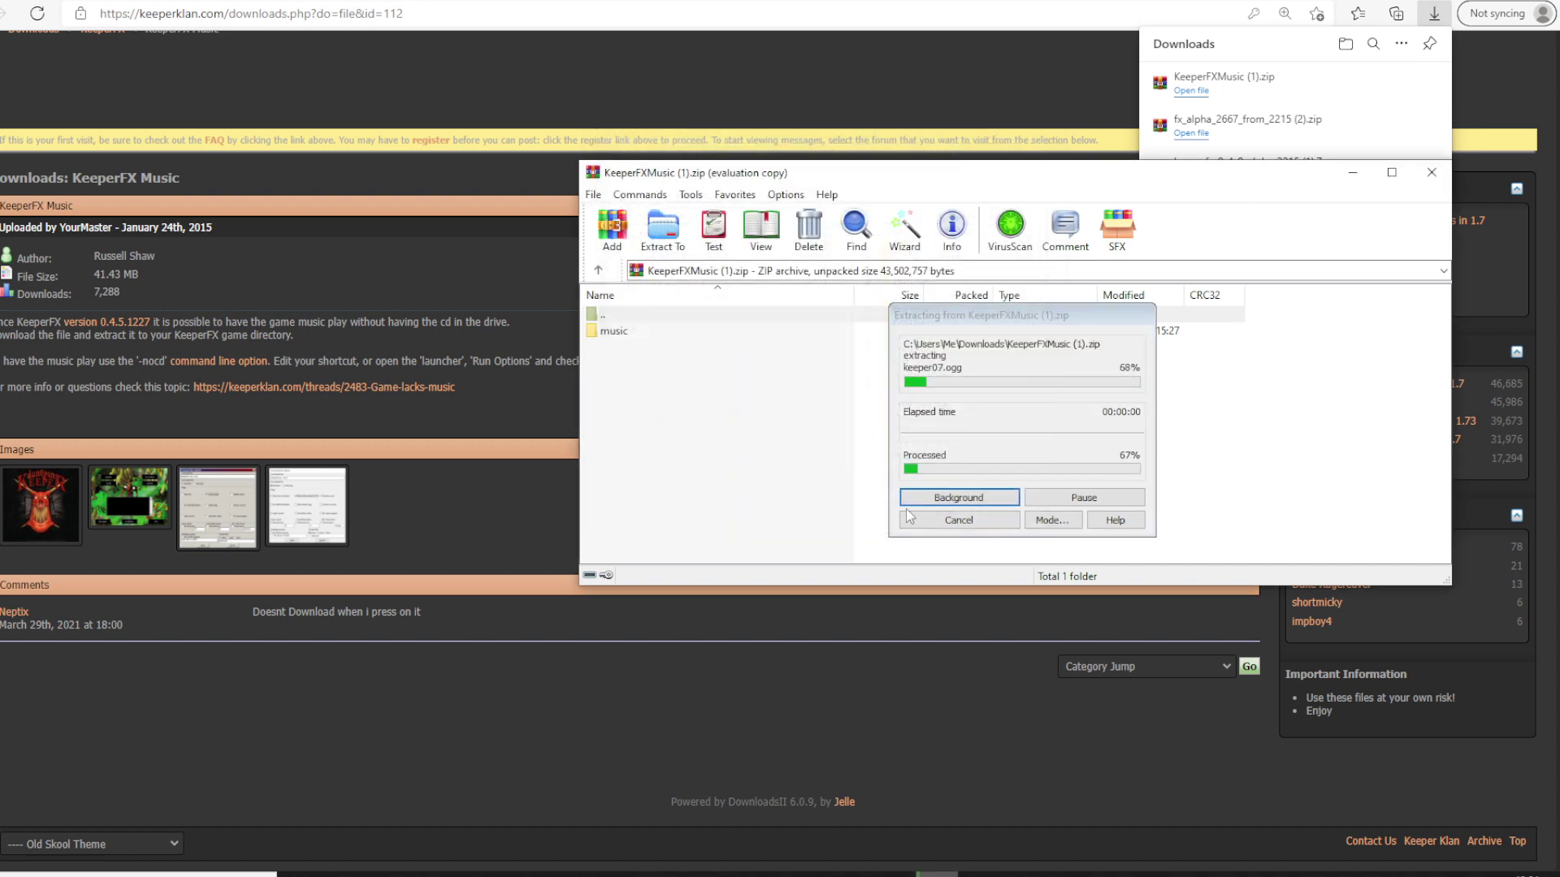
pyautogui.click(1431, 173)
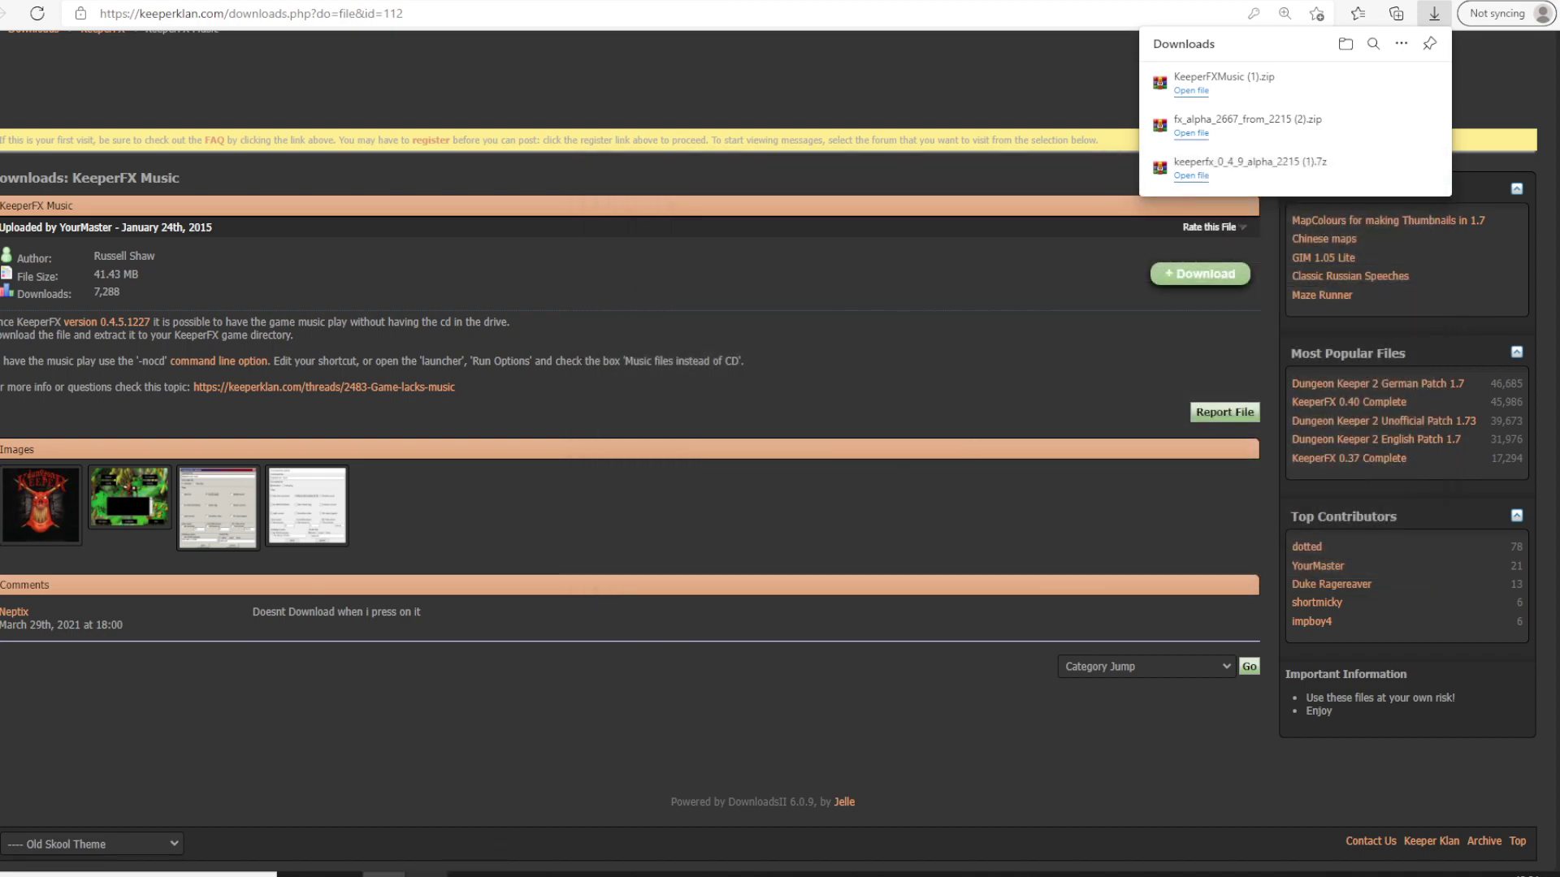
# - Return to the KeeperFX launcher, set the run options' command line to keeperfx.exe -nocd and store it
pyautogui.click(426, 874)
pyautogui.press('Return')
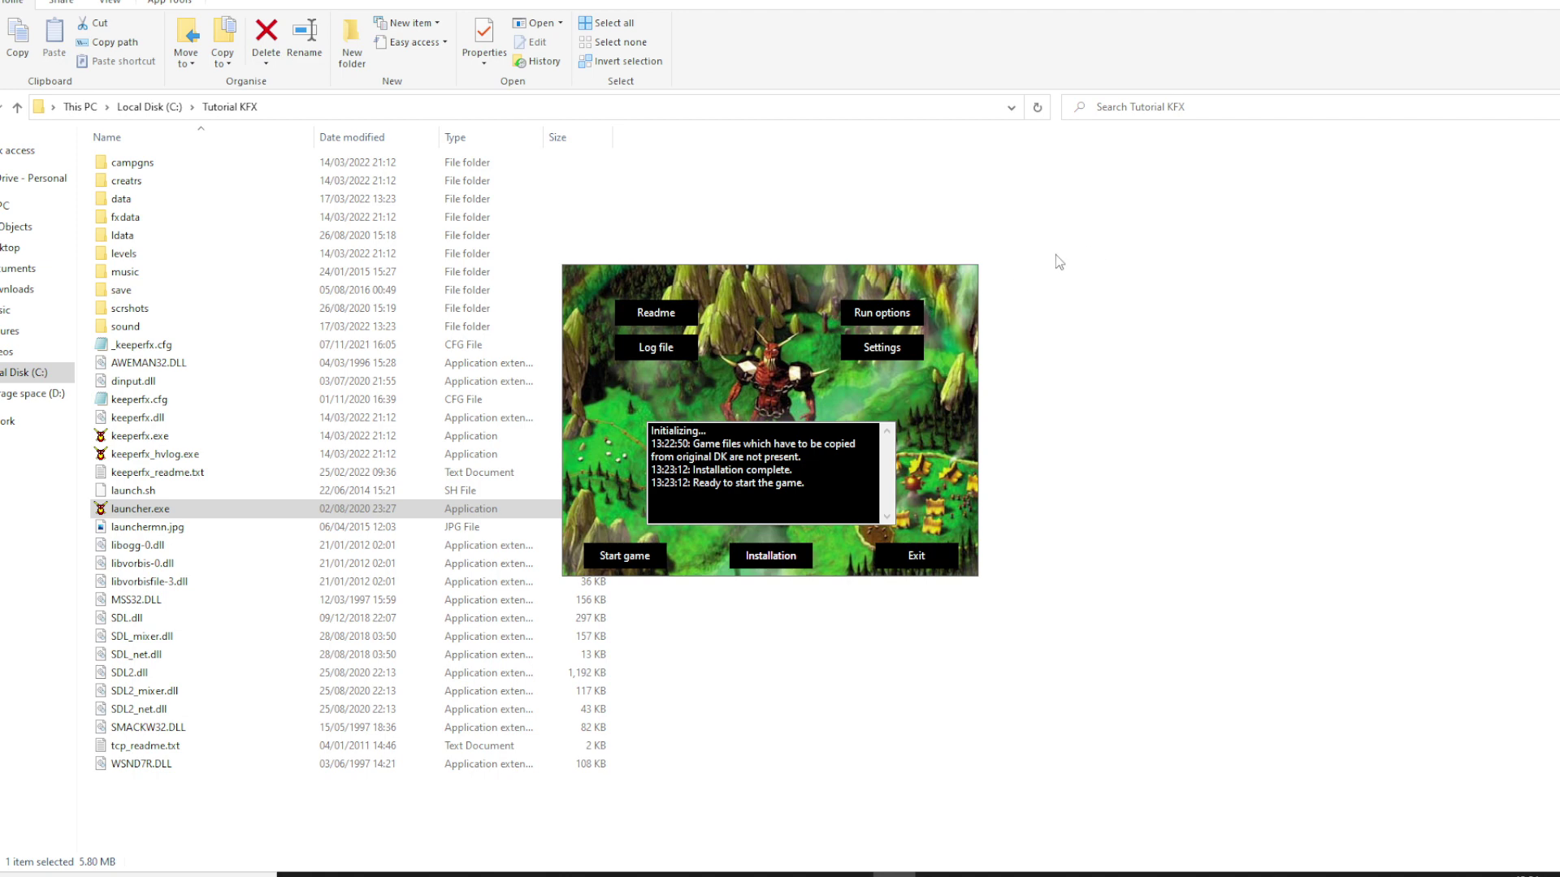
pyautogui.click(915, 312)
pyautogui.click(775, 268)
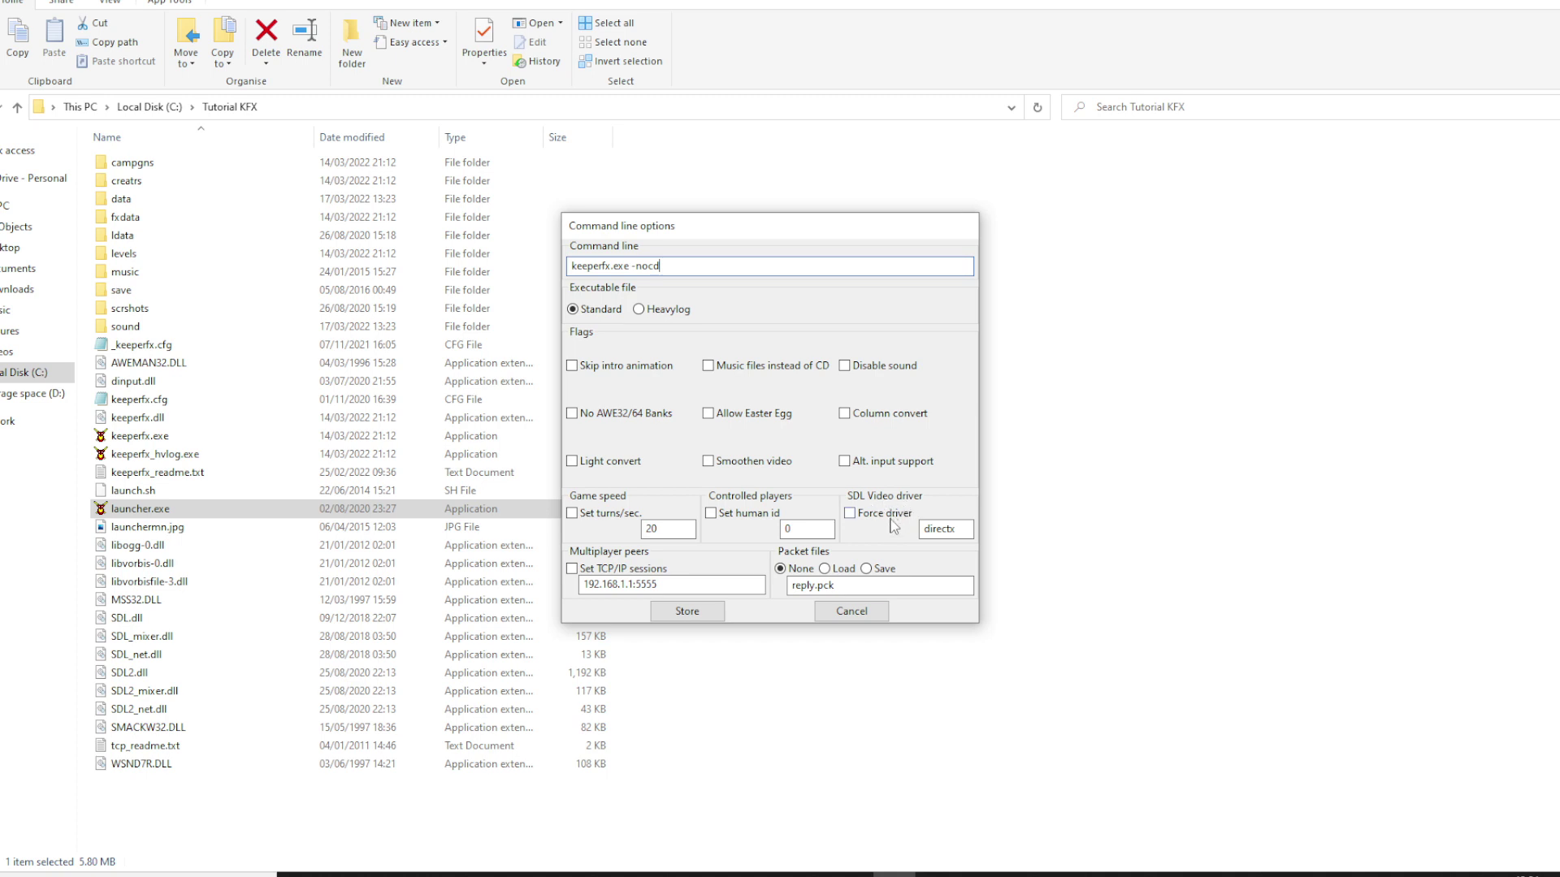
pyautogui.moveTo(945, 529)
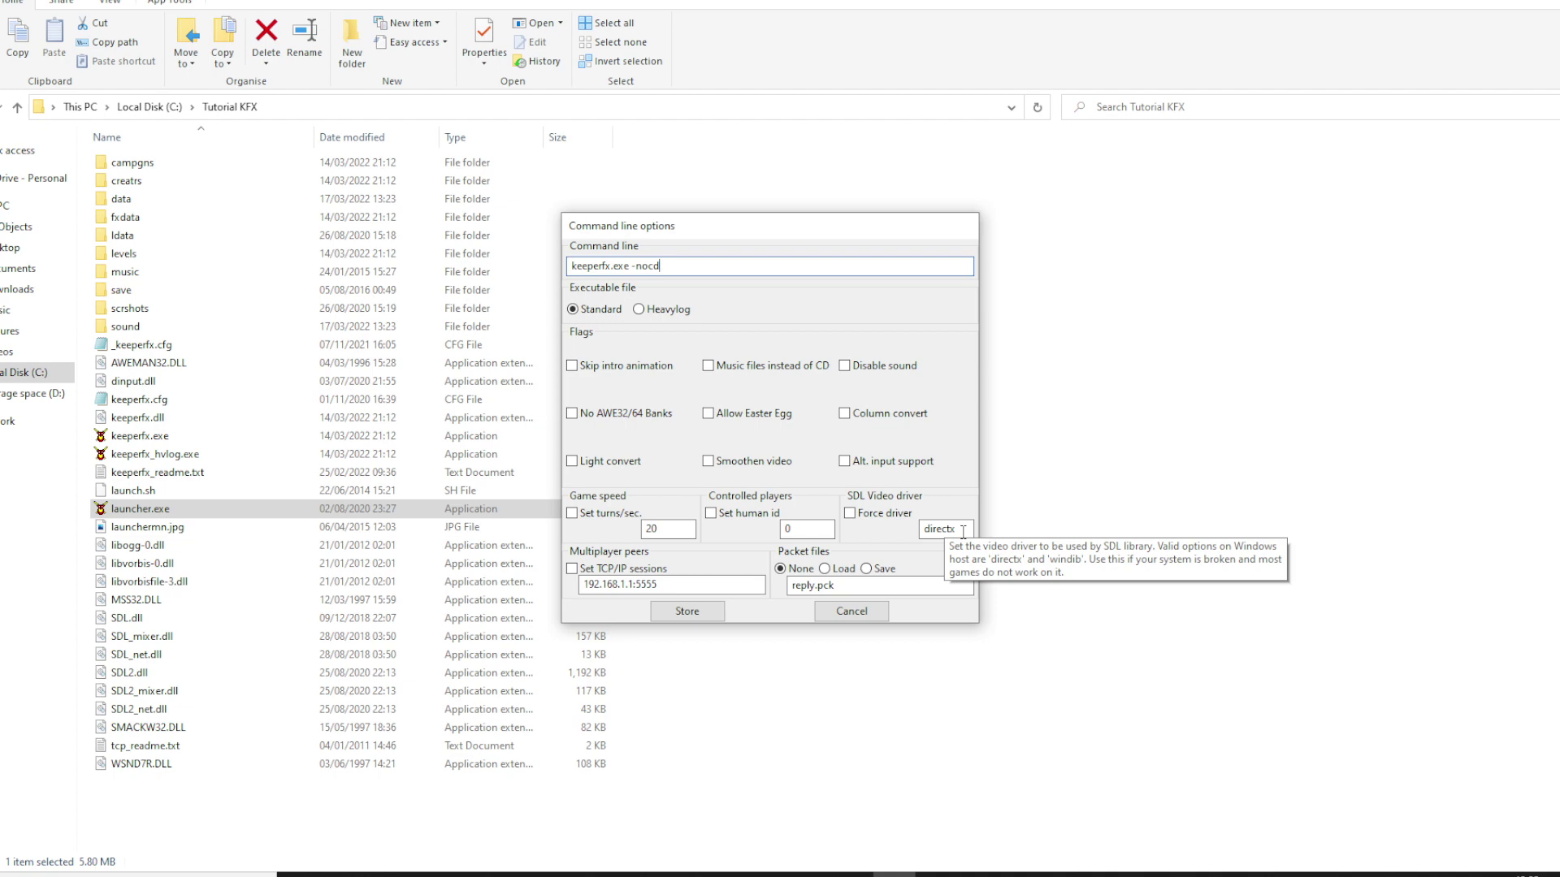
pyautogui.click(687, 611)
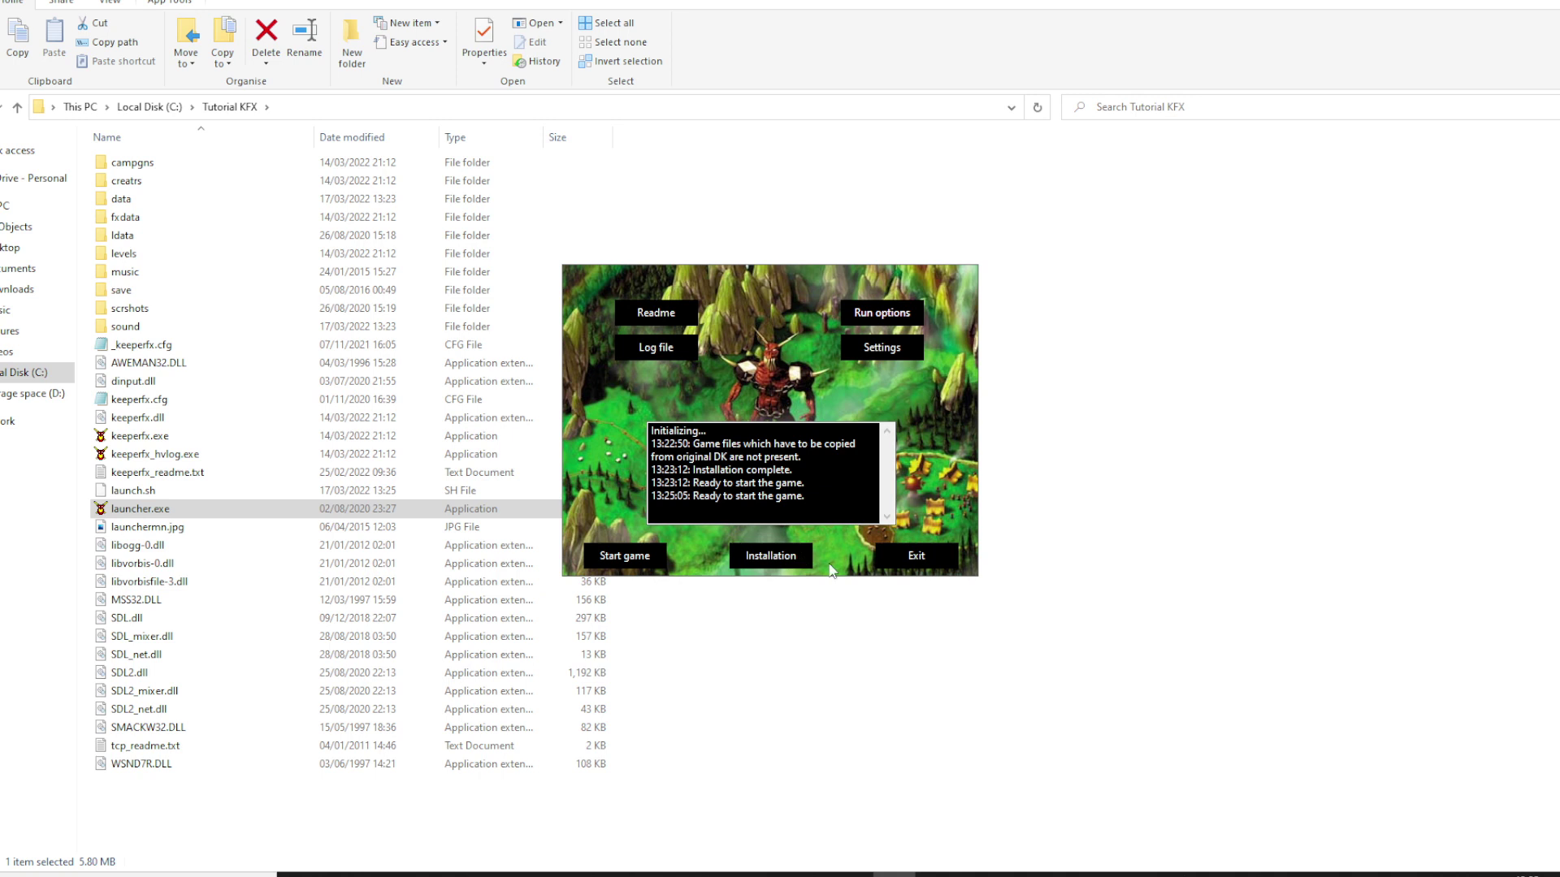
# - Open the launcher's settings editor and set both the menu and failure resolutions to 1920x1080x32
pyautogui.click(882, 349)
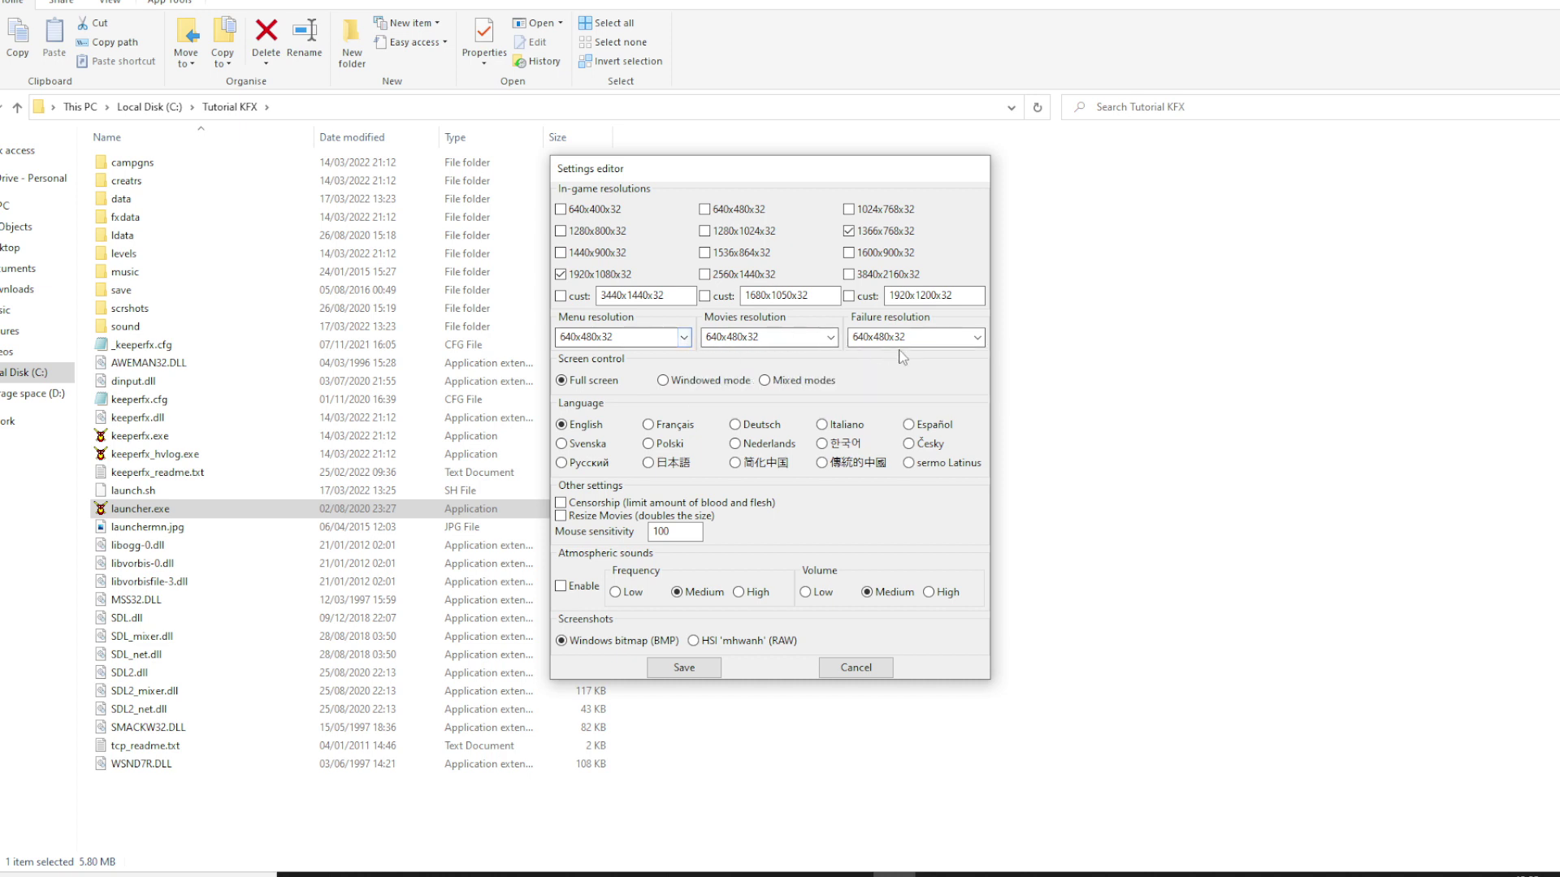
pyautogui.click(688, 338)
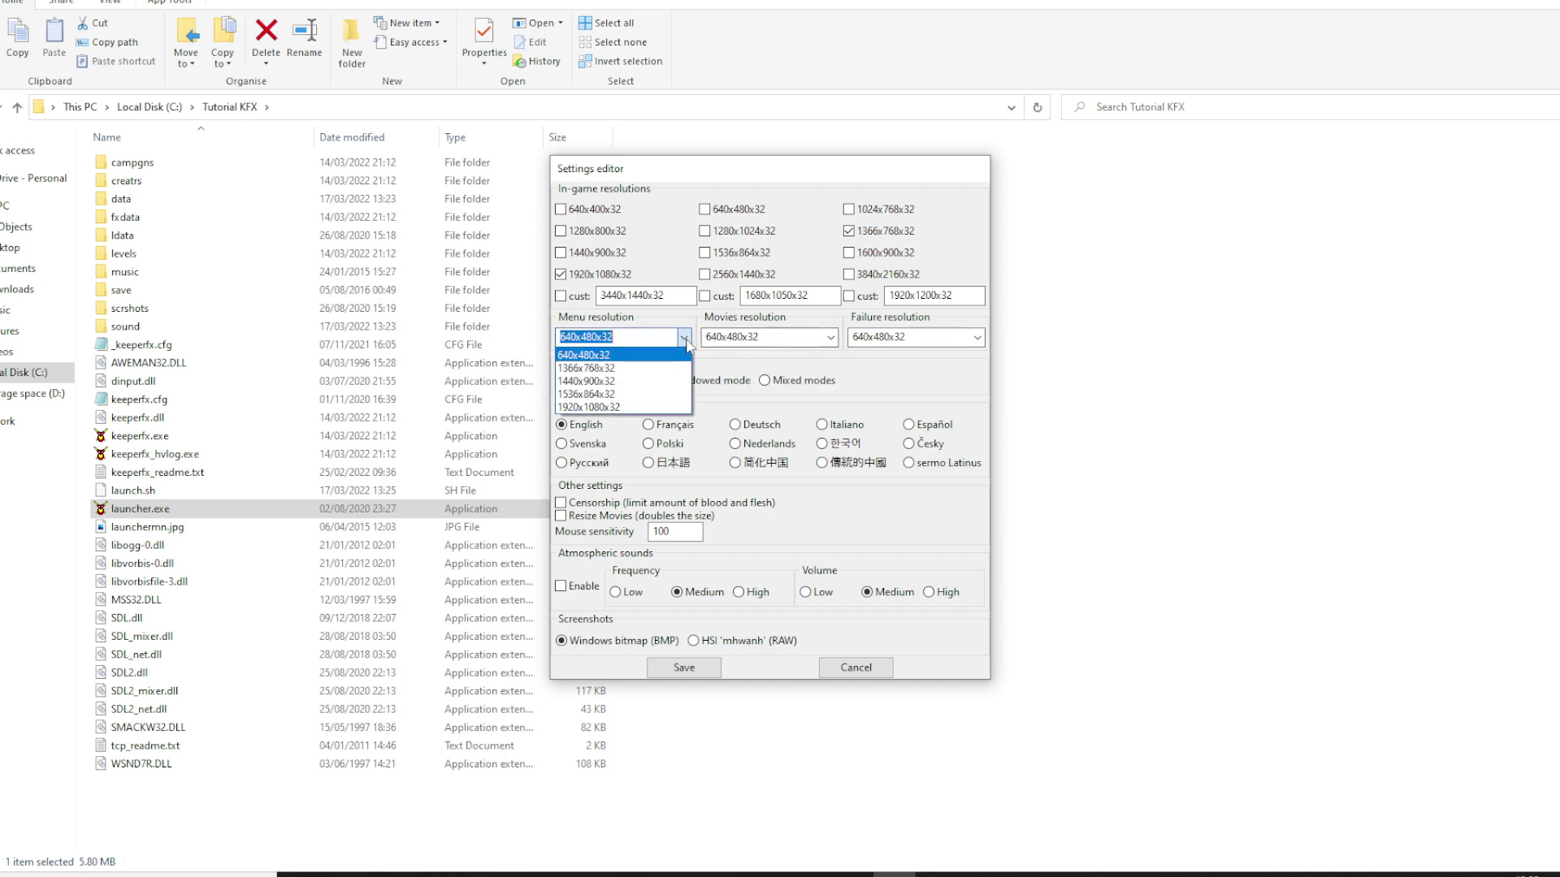
pyautogui.click(677, 406)
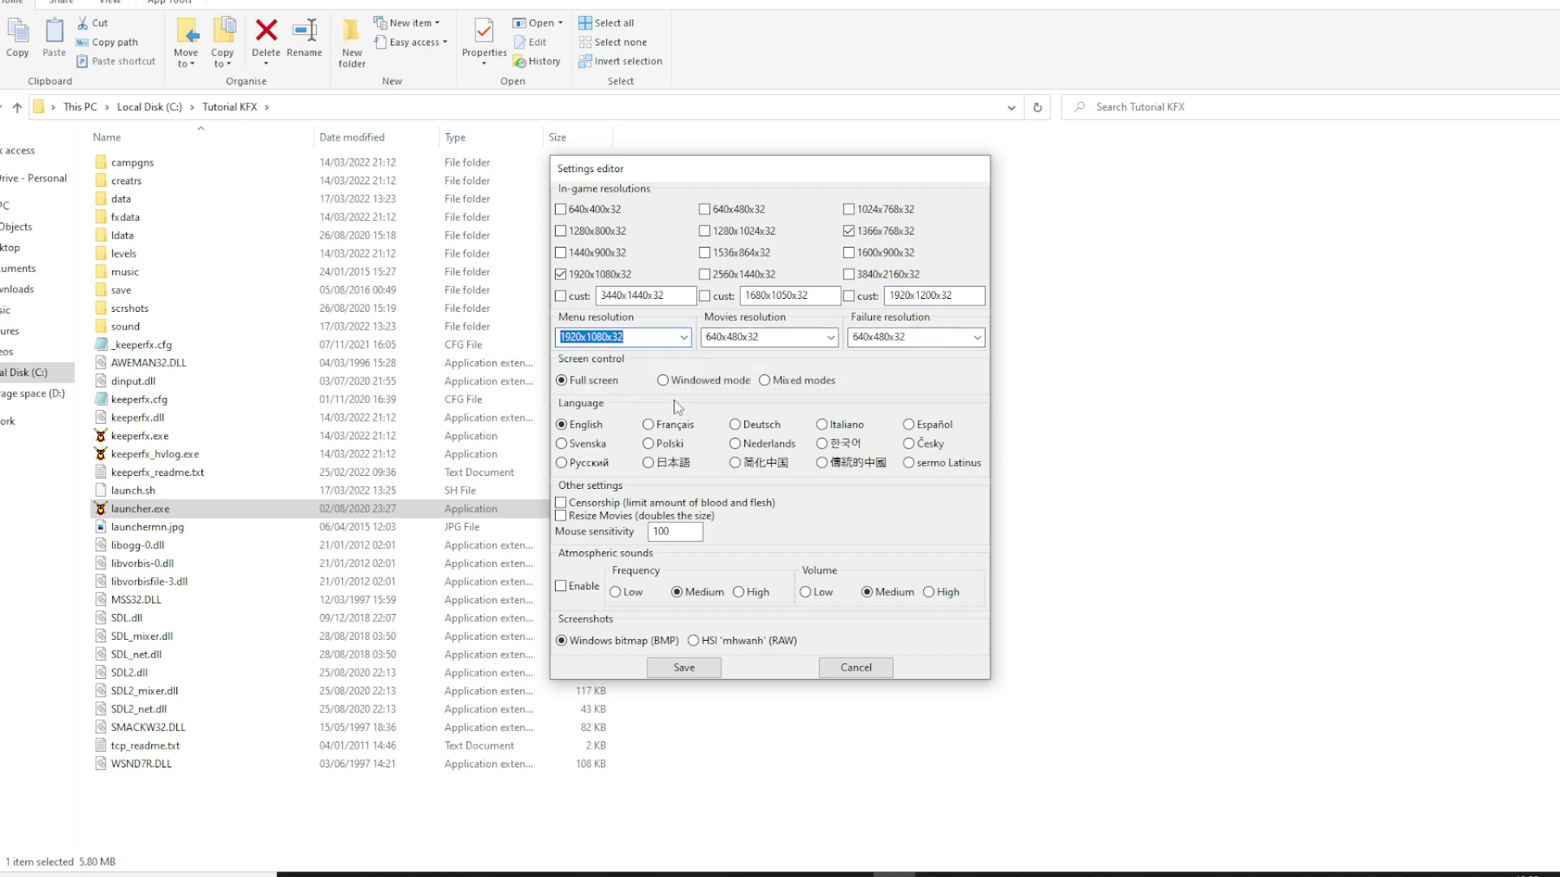
pyautogui.click(830, 338)
pyautogui.click(830, 340)
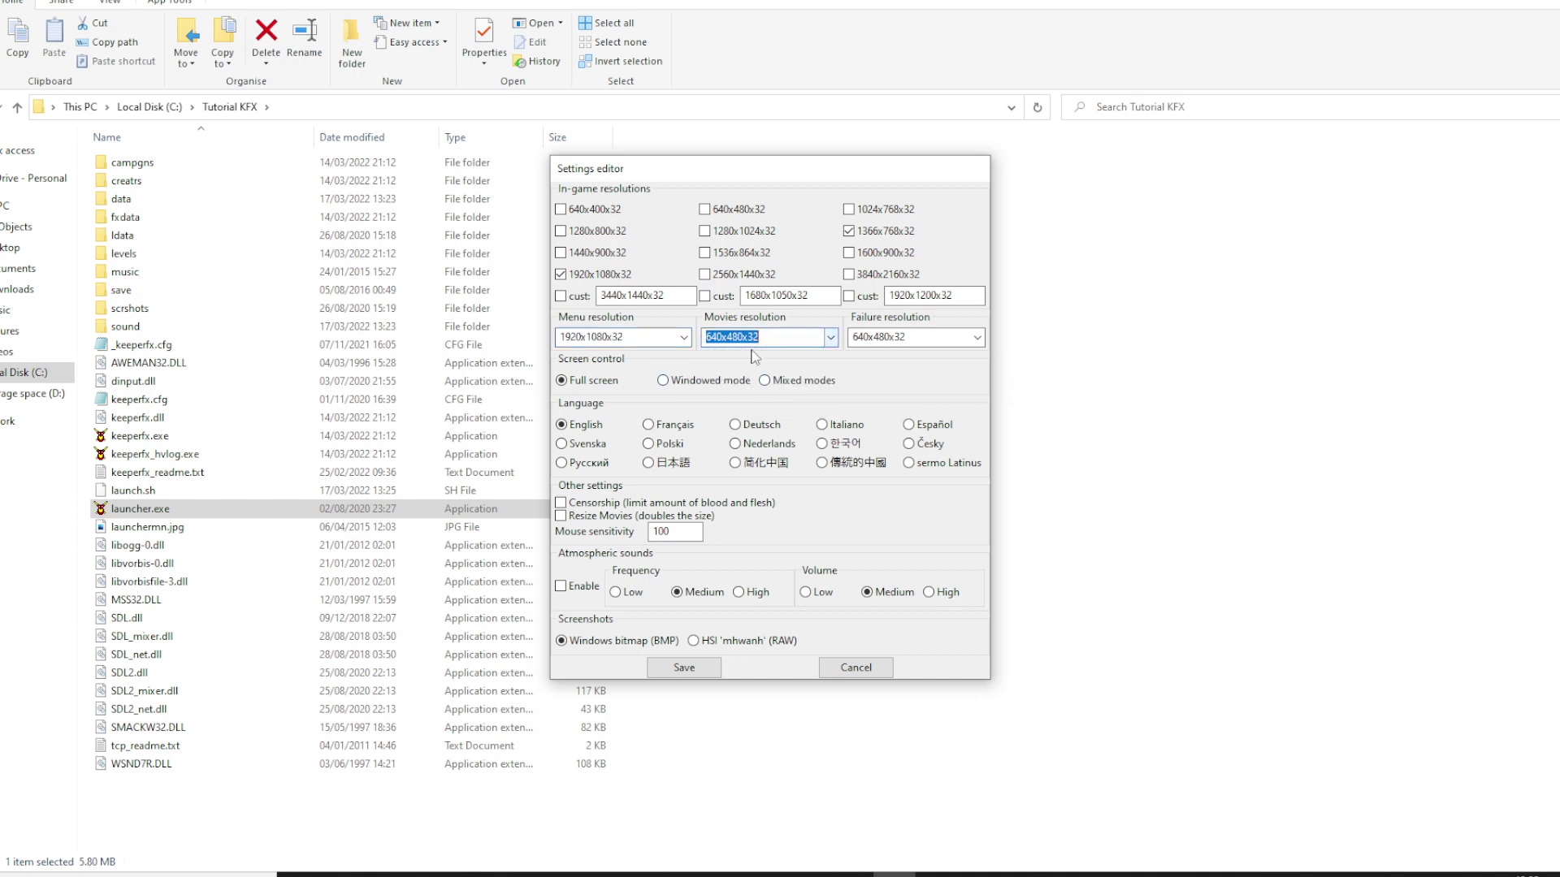
pyautogui.moveTo(933, 343)
pyautogui.click(977, 342)
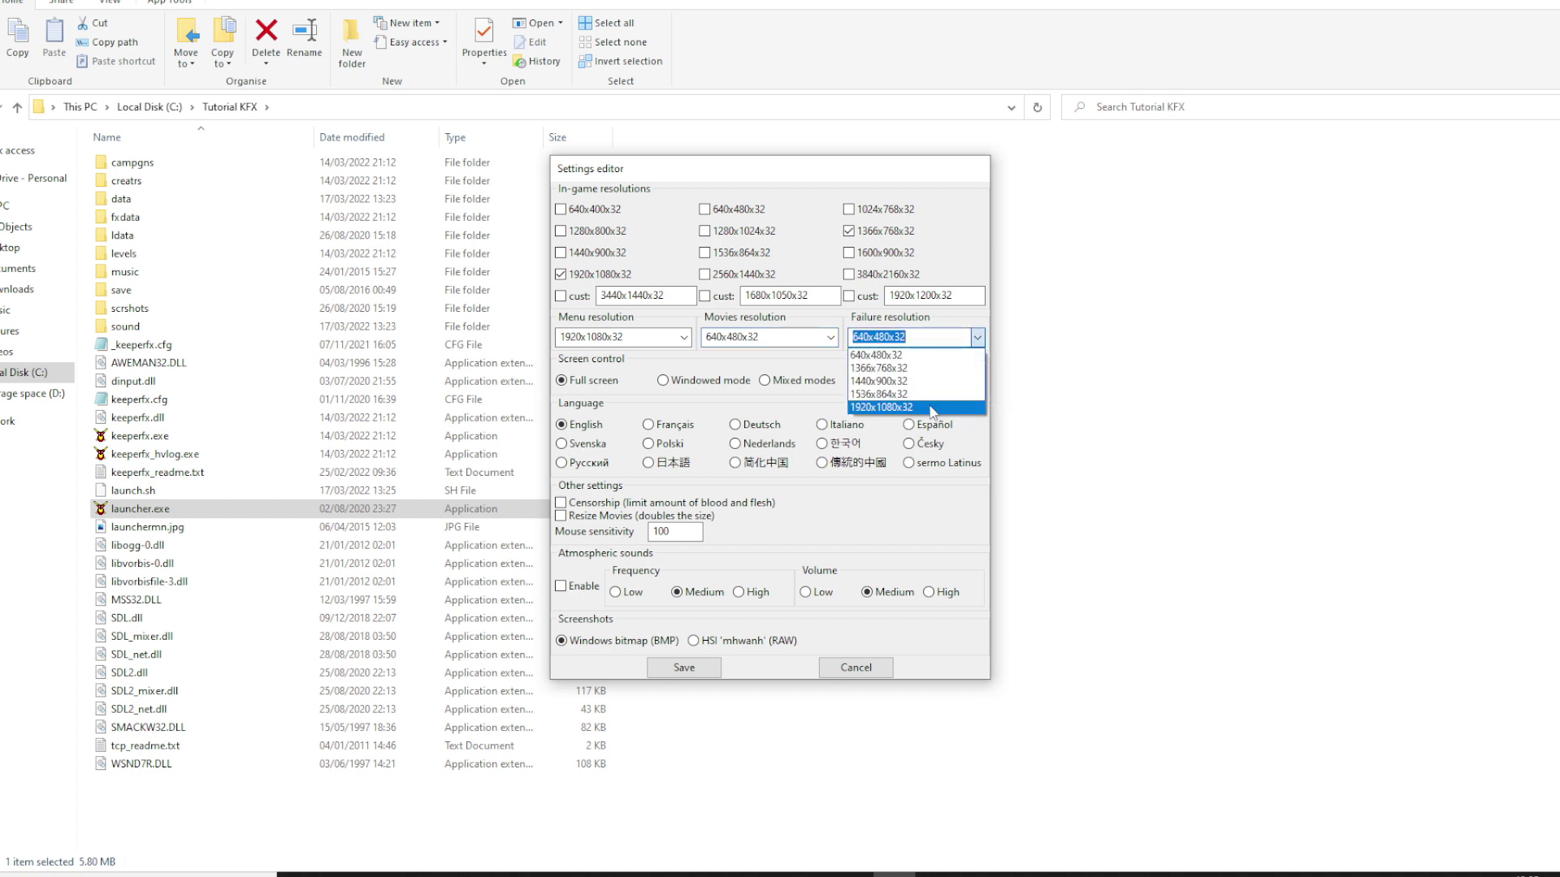
pyautogui.click(934, 407)
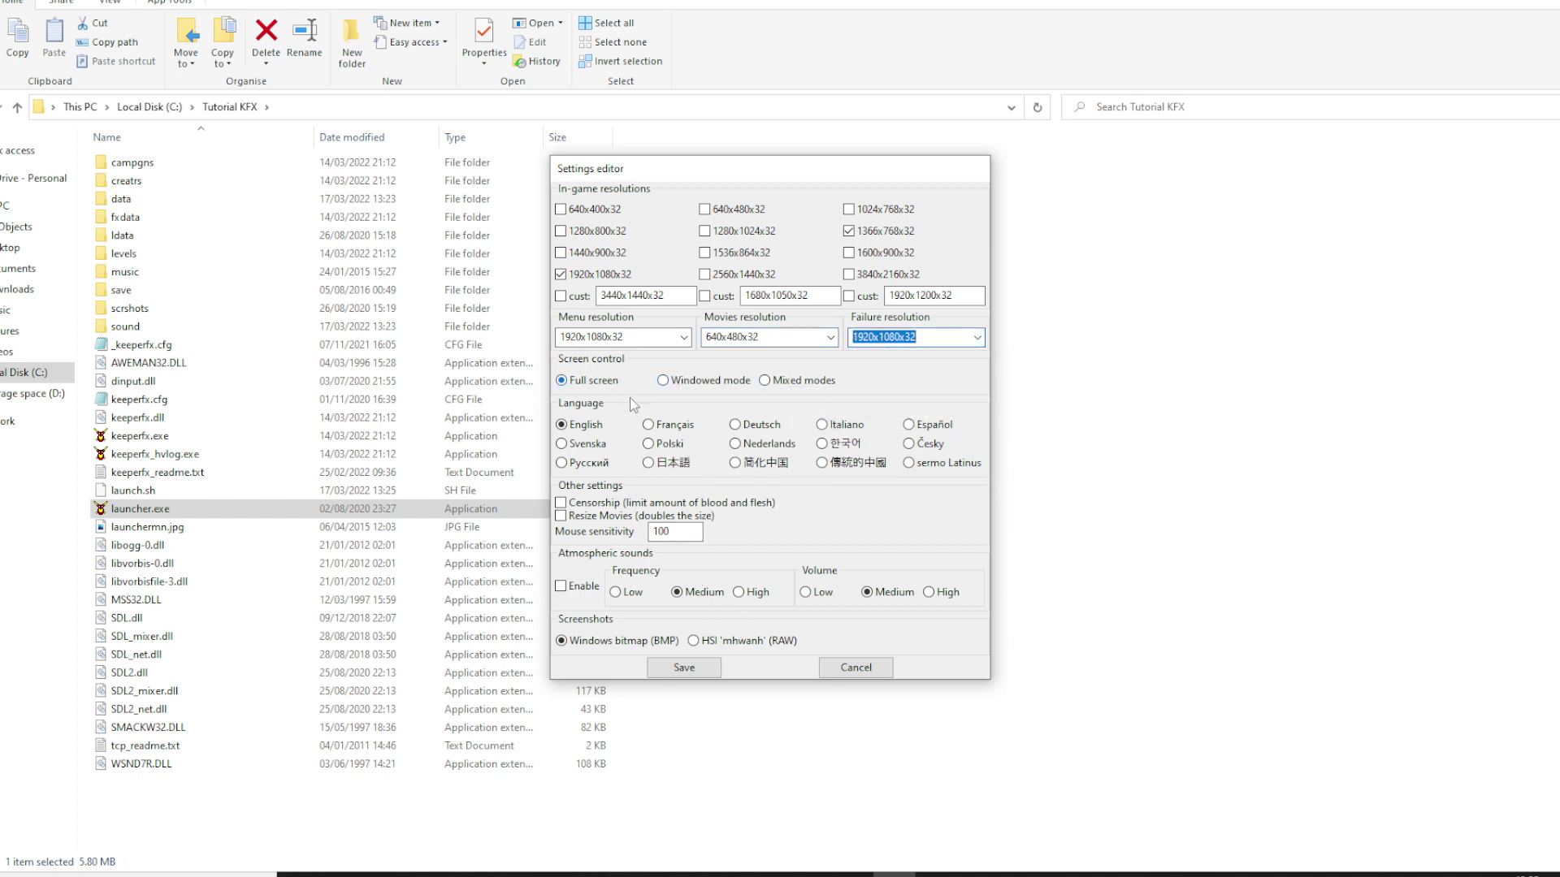
# - Set the screen control to windowed mode, enable Resize Movies, and save the changed KeeperFX configuration
pyautogui.click(686, 382)
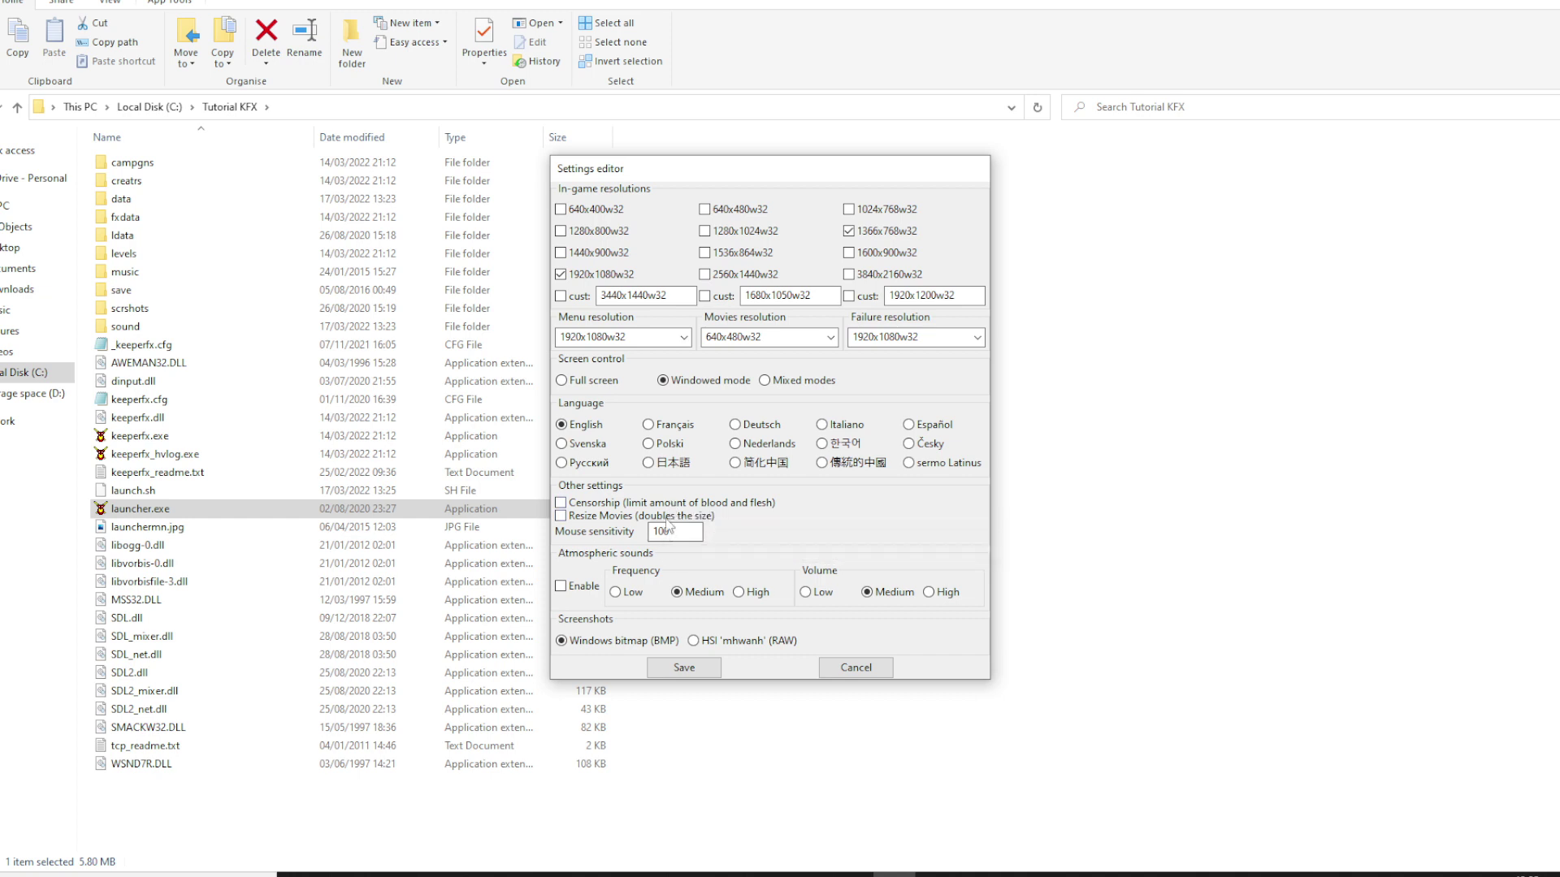
pyautogui.click(662, 522)
pyautogui.click(668, 670)
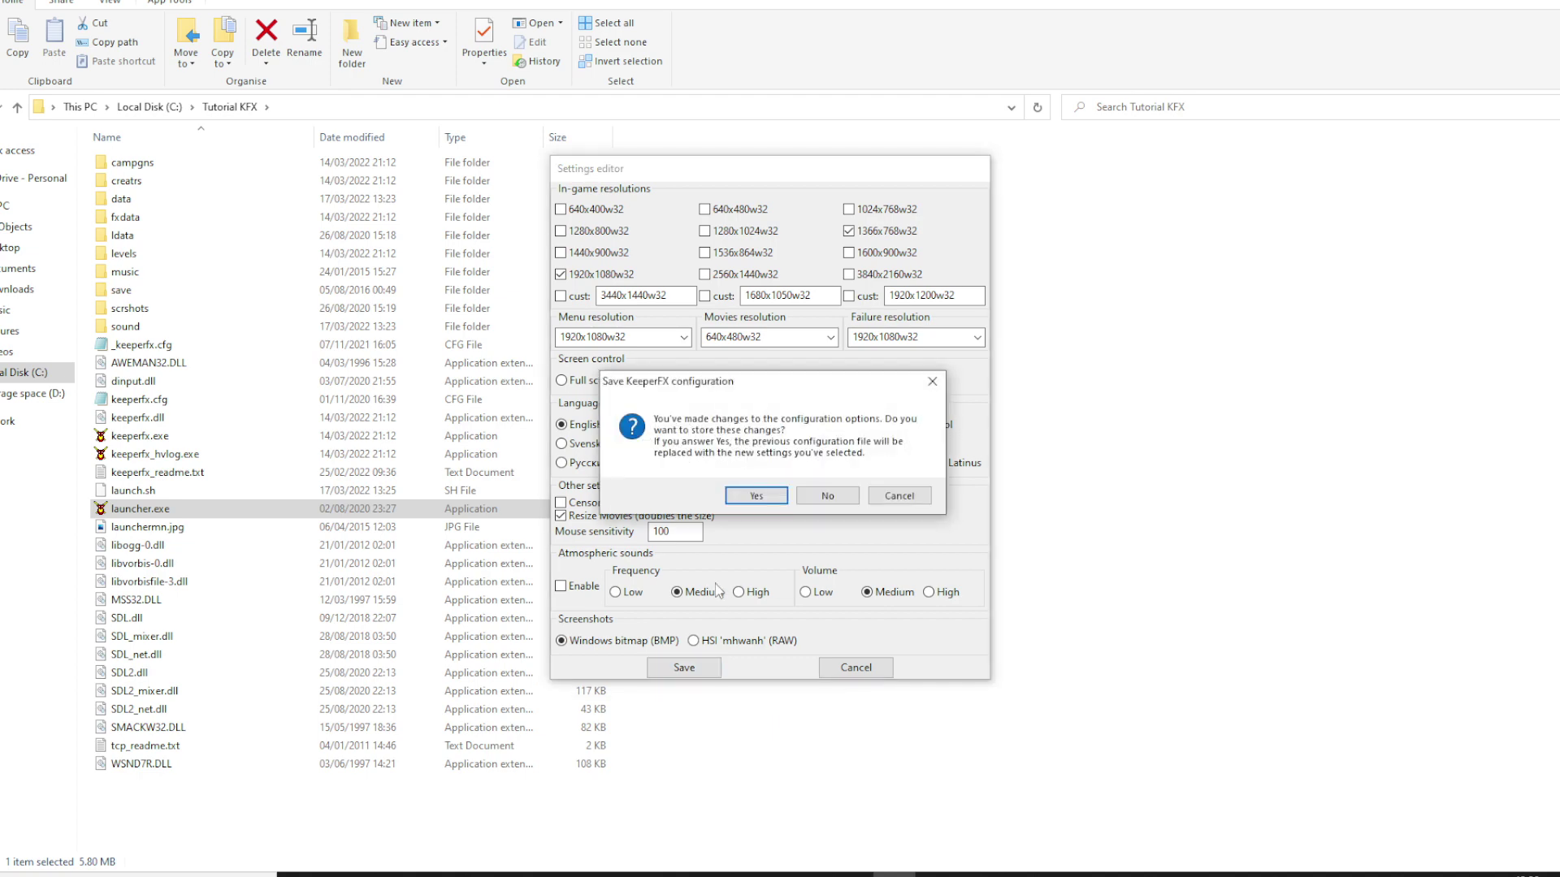
pyautogui.click(758, 493)
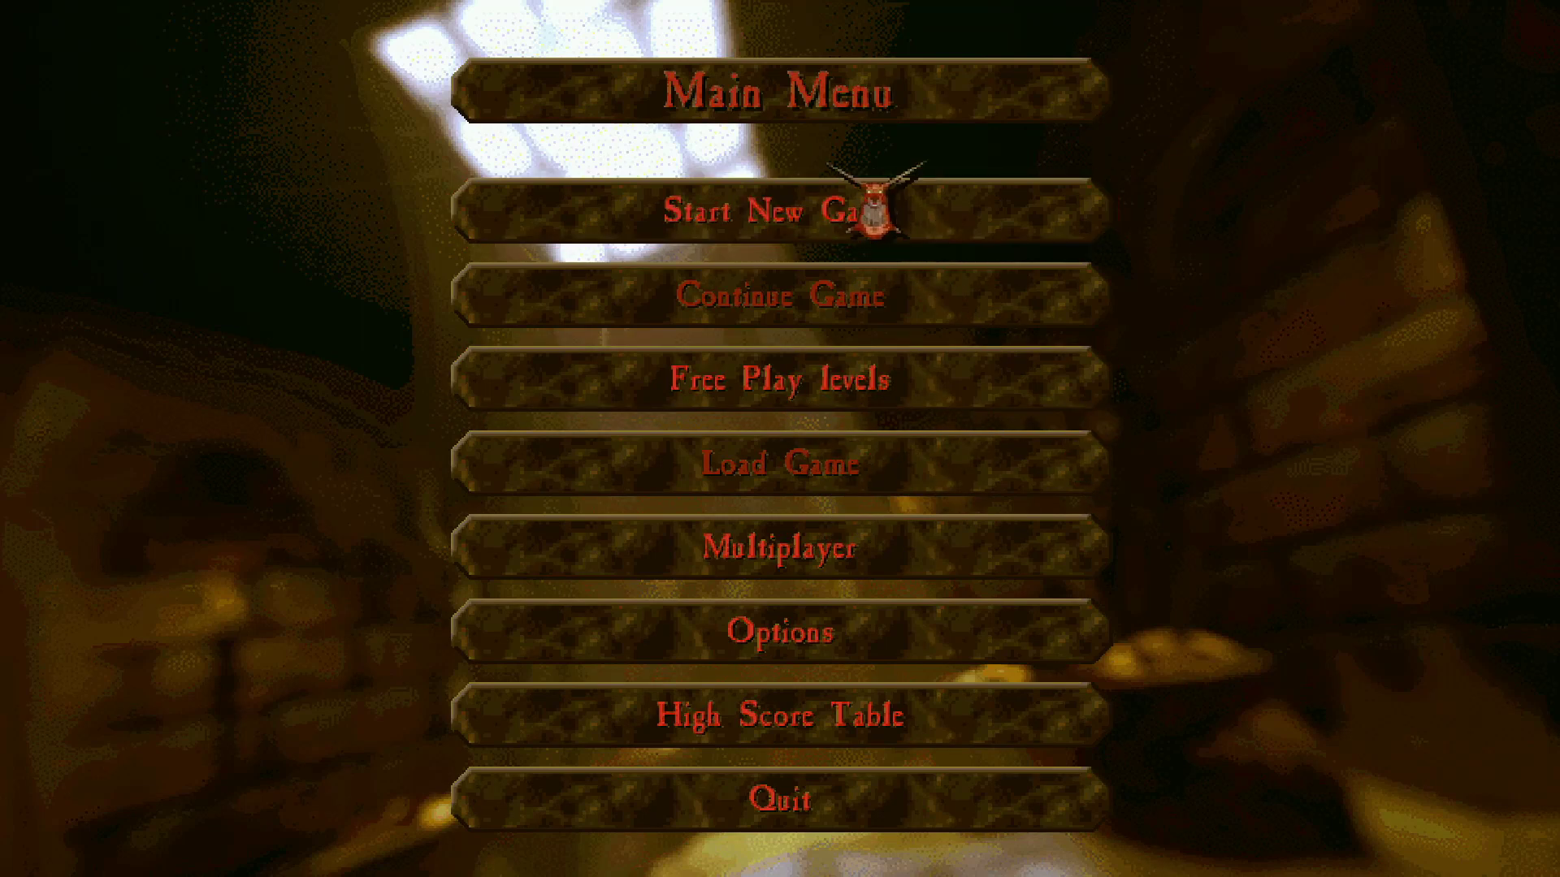
# - View the campaigns offered for a new game and return to the main menu
pyautogui.click(810, 230)
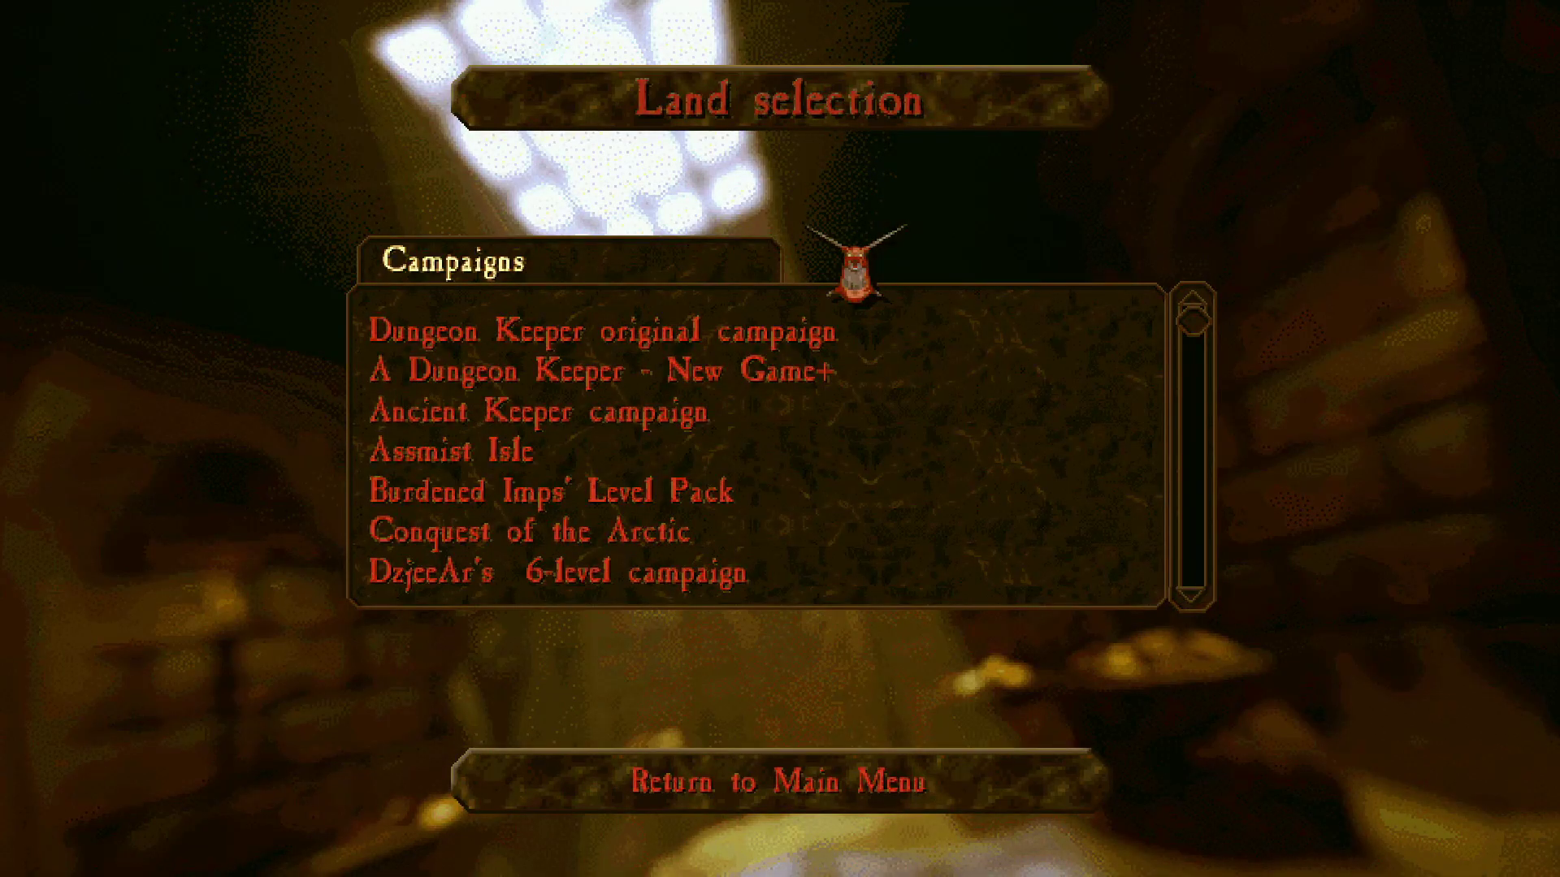
pyautogui.click(853, 783)
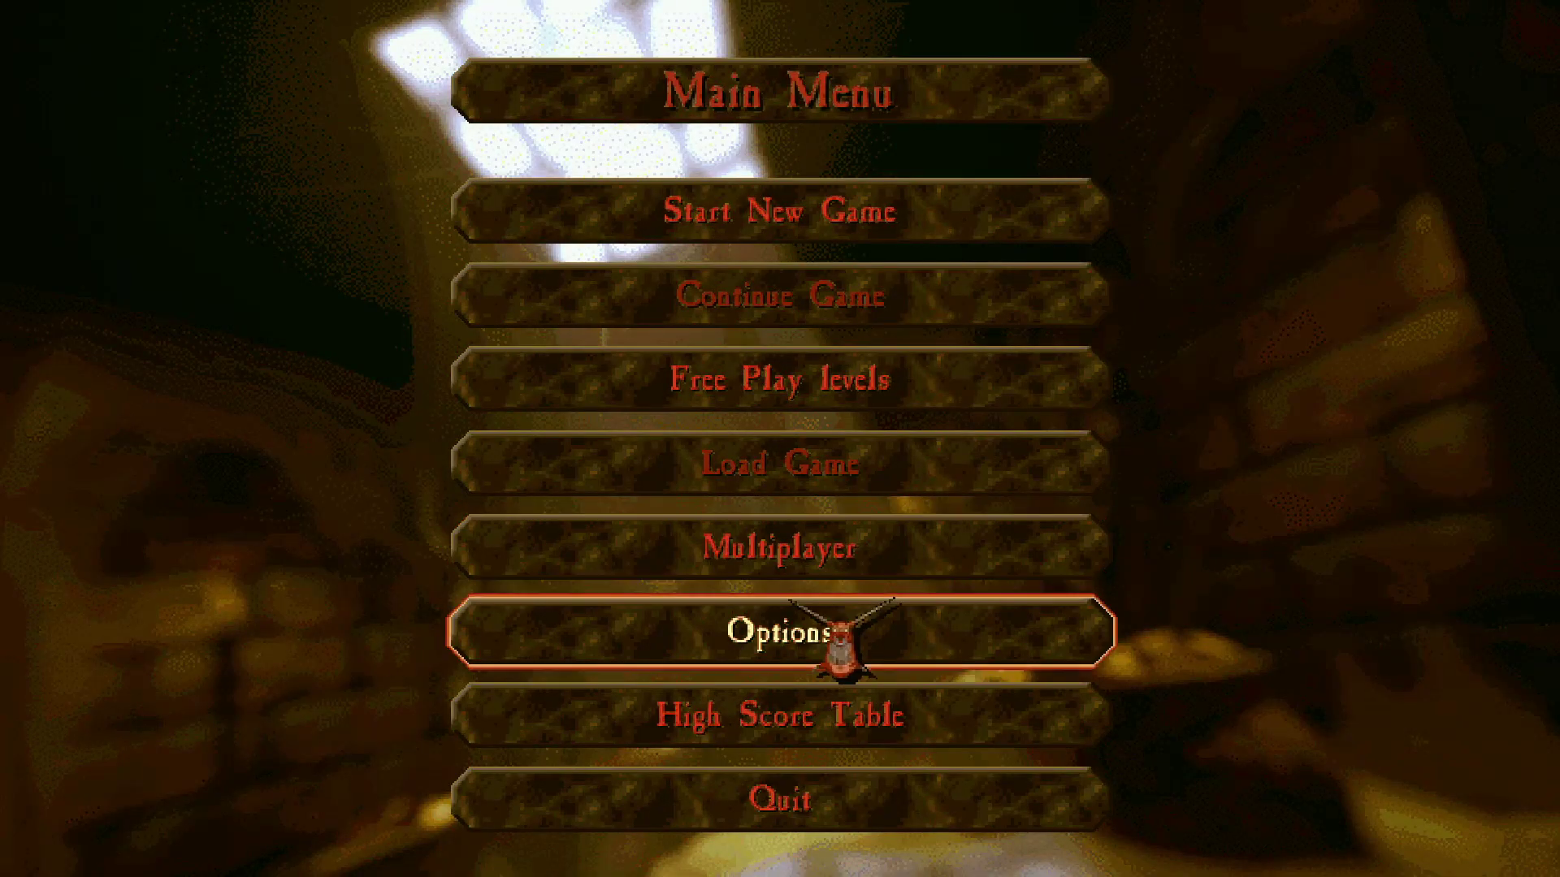
# - Lower both volume sliders in the game's sound options to near minimum and return to the main menu
pyautogui.click(841, 638)
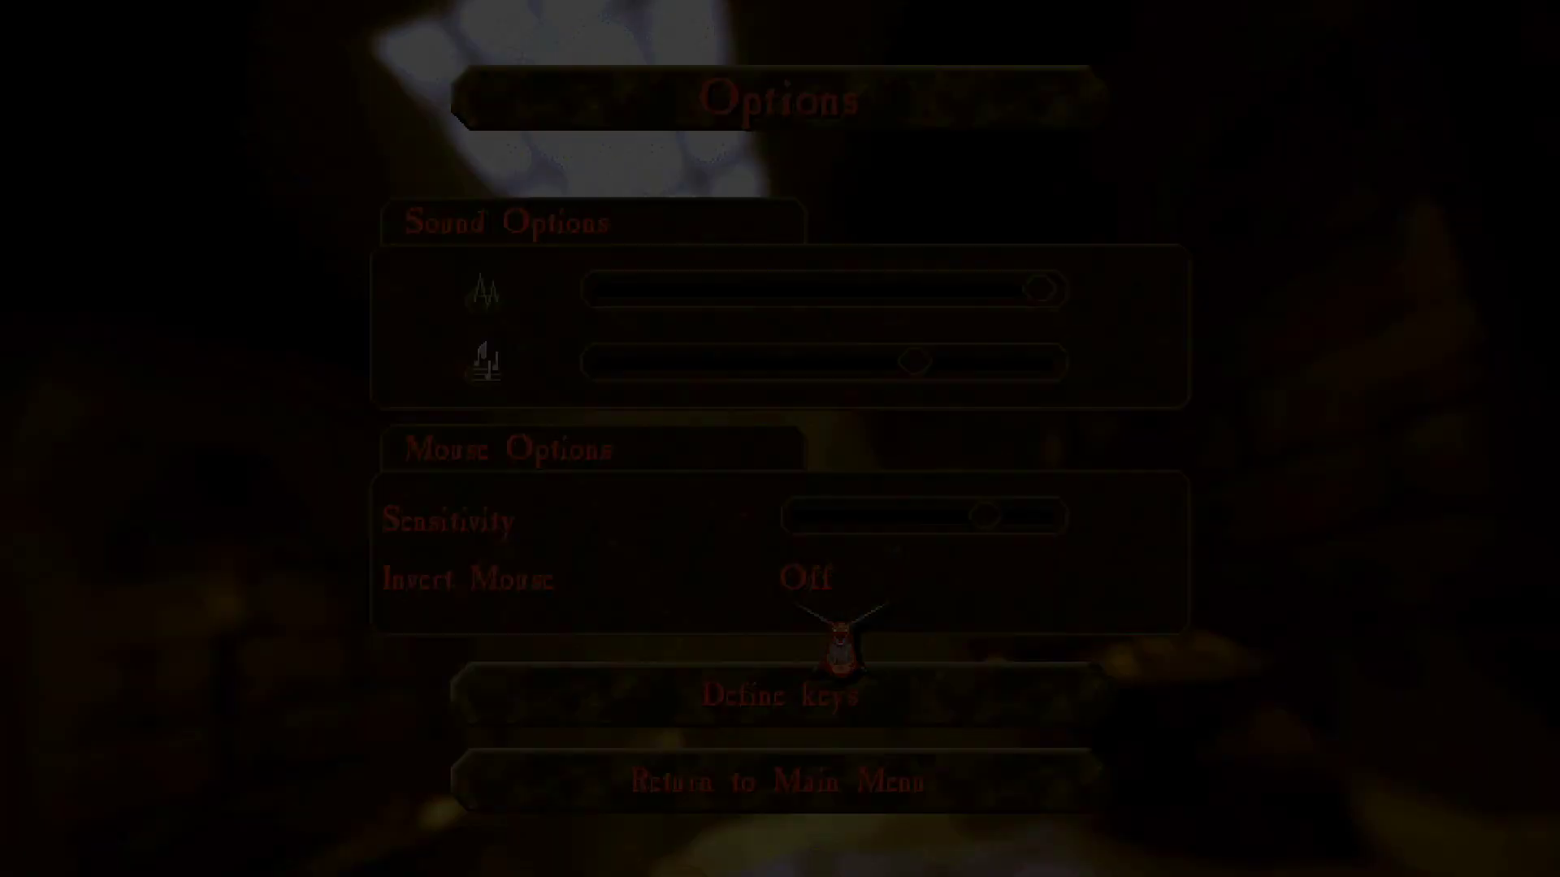
pyautogui.moveTo(998, 290); pyautogui.dragTo(636, 288)
pyautogui.moveTo(915, 361); pyautogui.dragTo(635, 361)
pyautogui.click(863, 808)
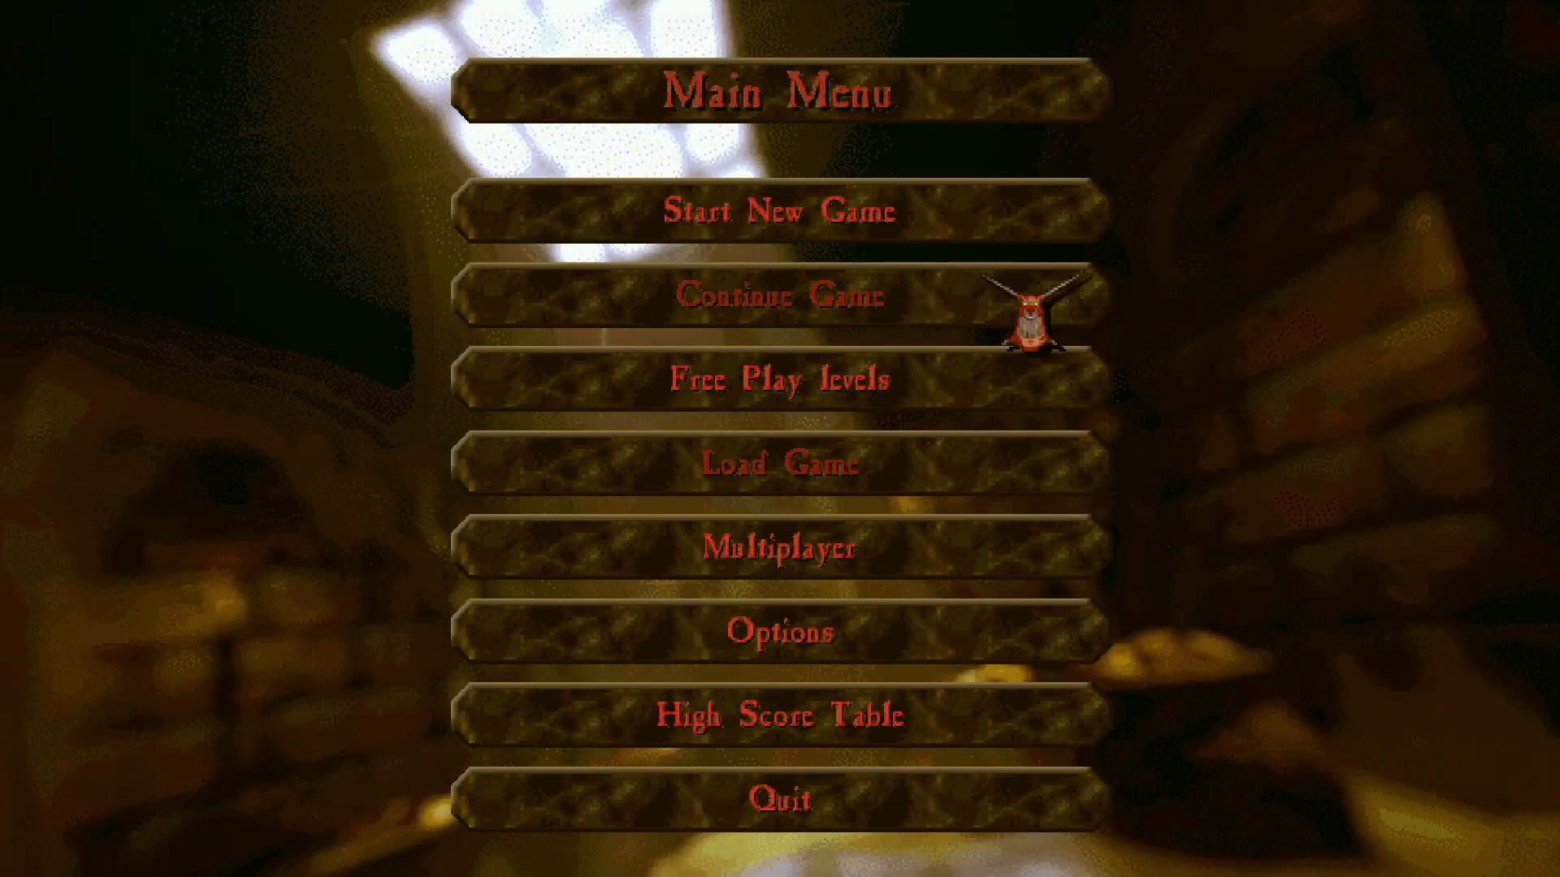
# - Start a new game on the Eversmile level and tag the earth just south of the Dungeon Heart chamber for digging
pyautogui.click(804, 215)
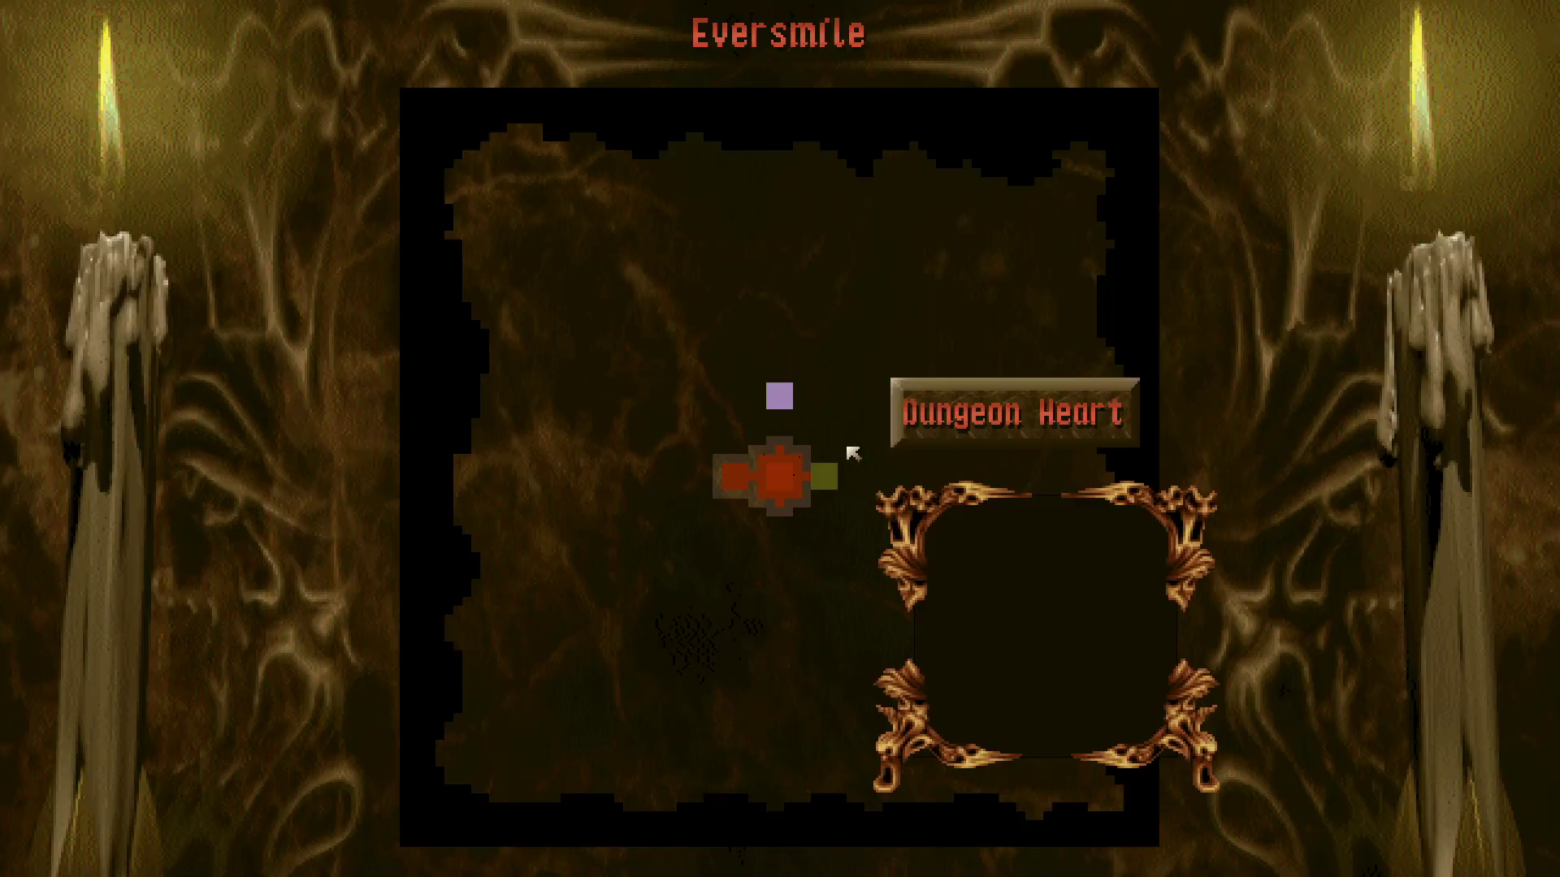
pyautogui.click(822, 472)
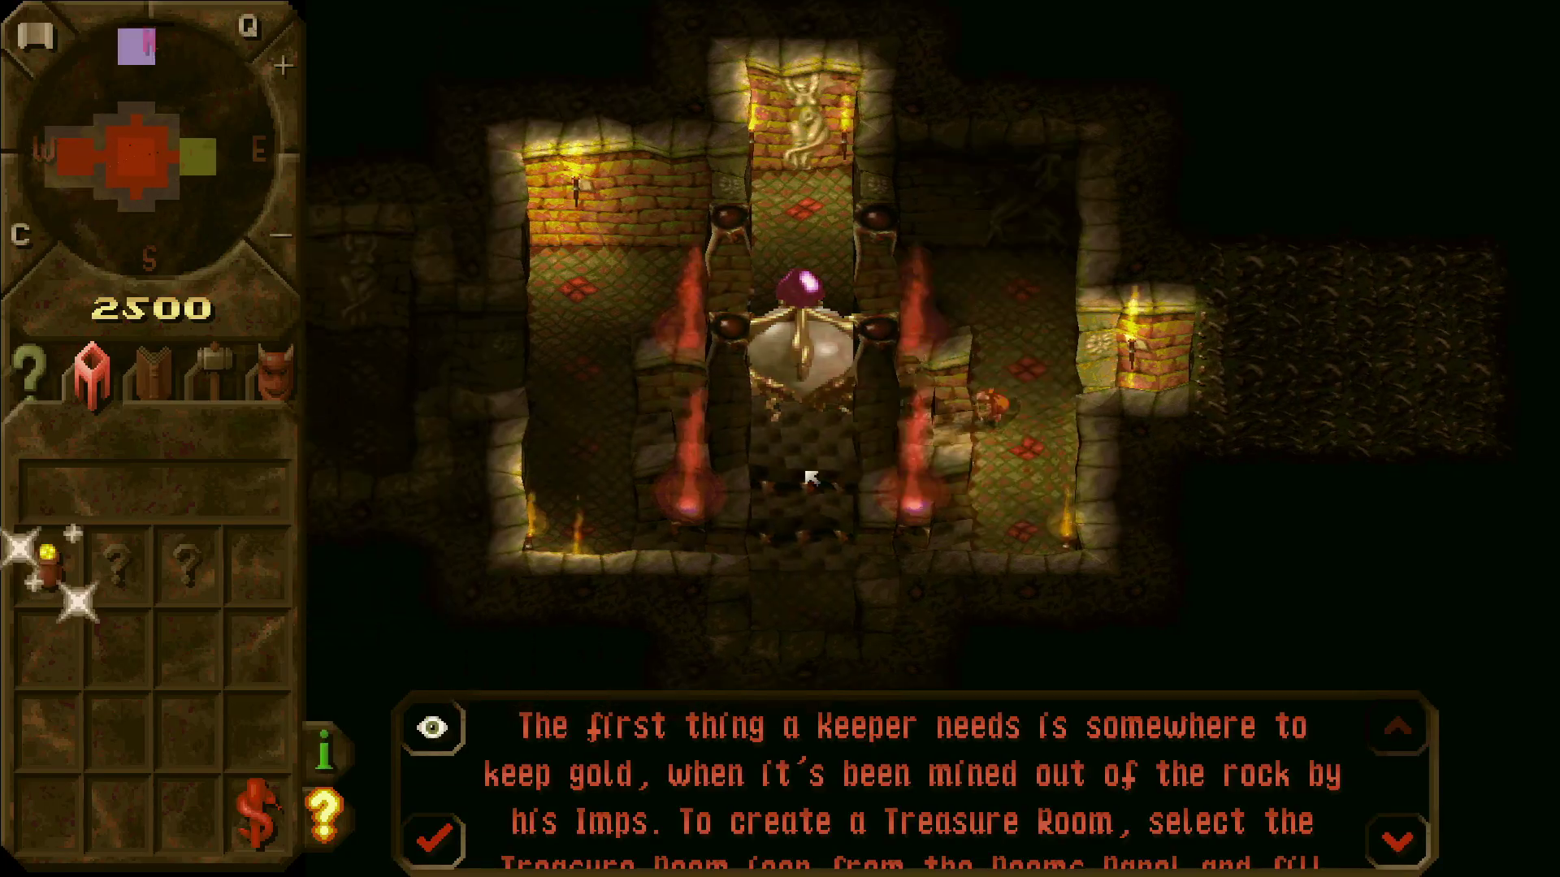
pyautogui.press('Down')
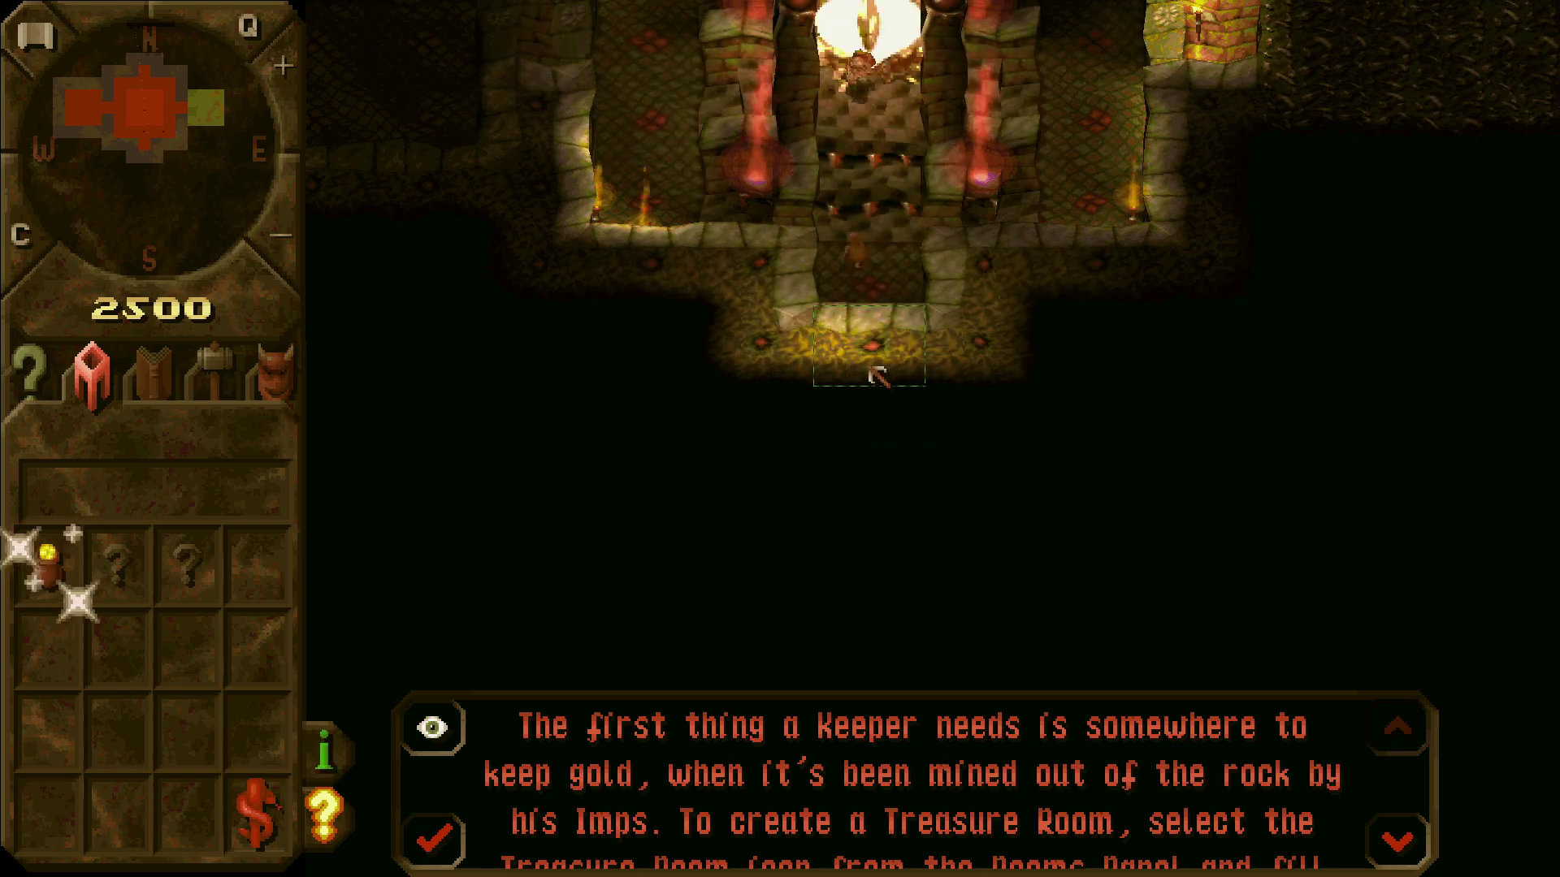
pyautogui.moveTo(877, 376)
pyautogui.mouseDown()
pyautogui.moveTo(842, 411)
pyautogui.moveTo(808, 529)
pyautogui.moveTo(992, 504)
pyautogui.moveTo(910, 514)
pyautogui.mouseUp()
# - Tag a 3 by 7 tile area of earth west of the small claimed room for digging, with a tile connecting them
pyautogui.press('Left')
pyautogui.press('Delete')
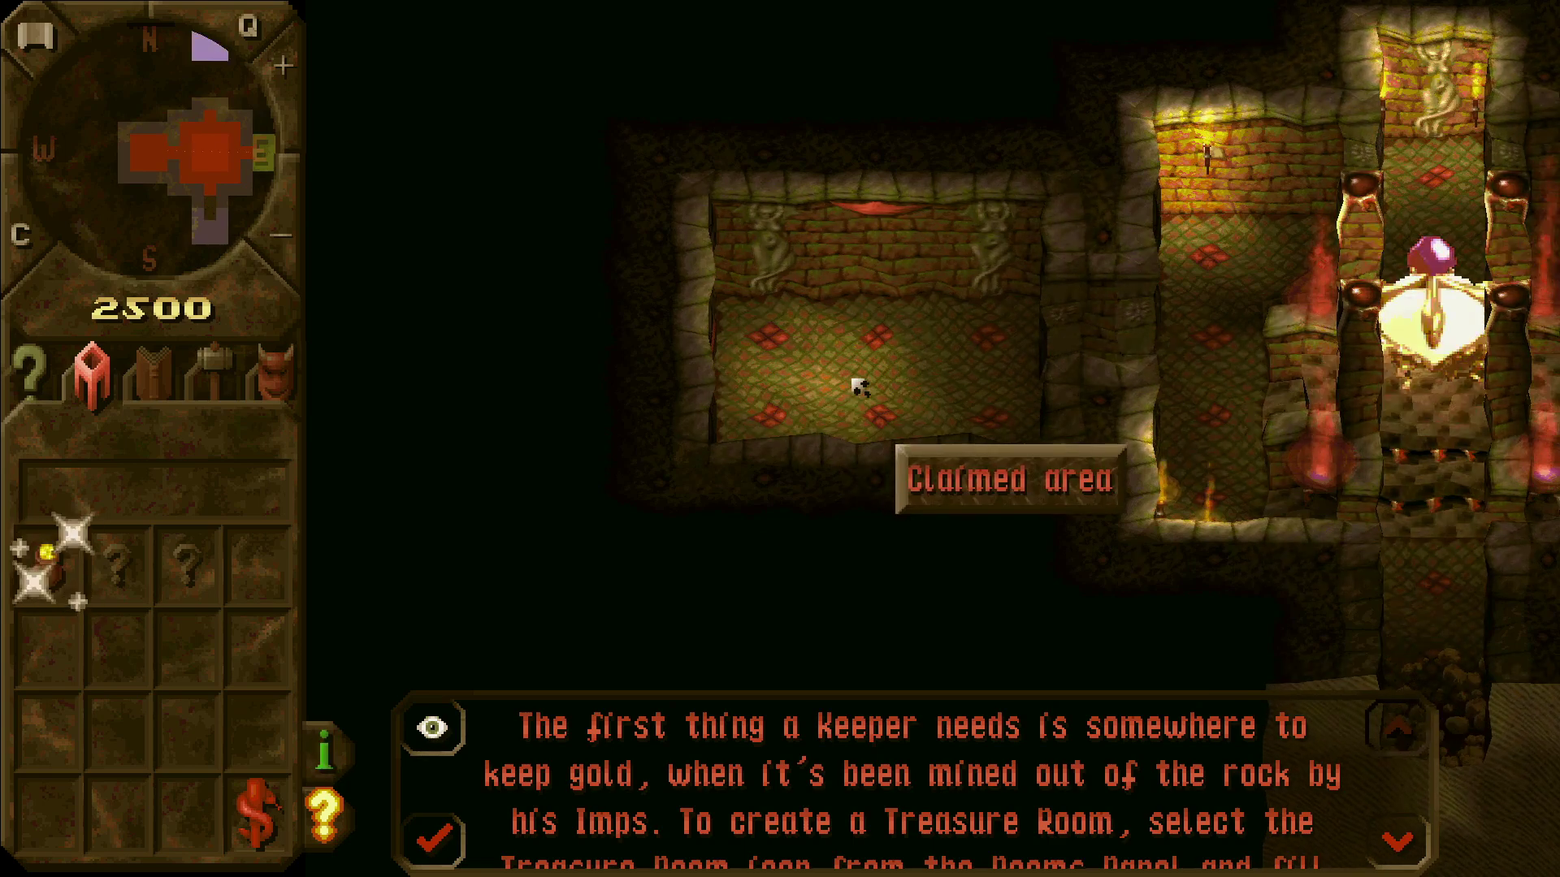
pyautogui.press('Left')
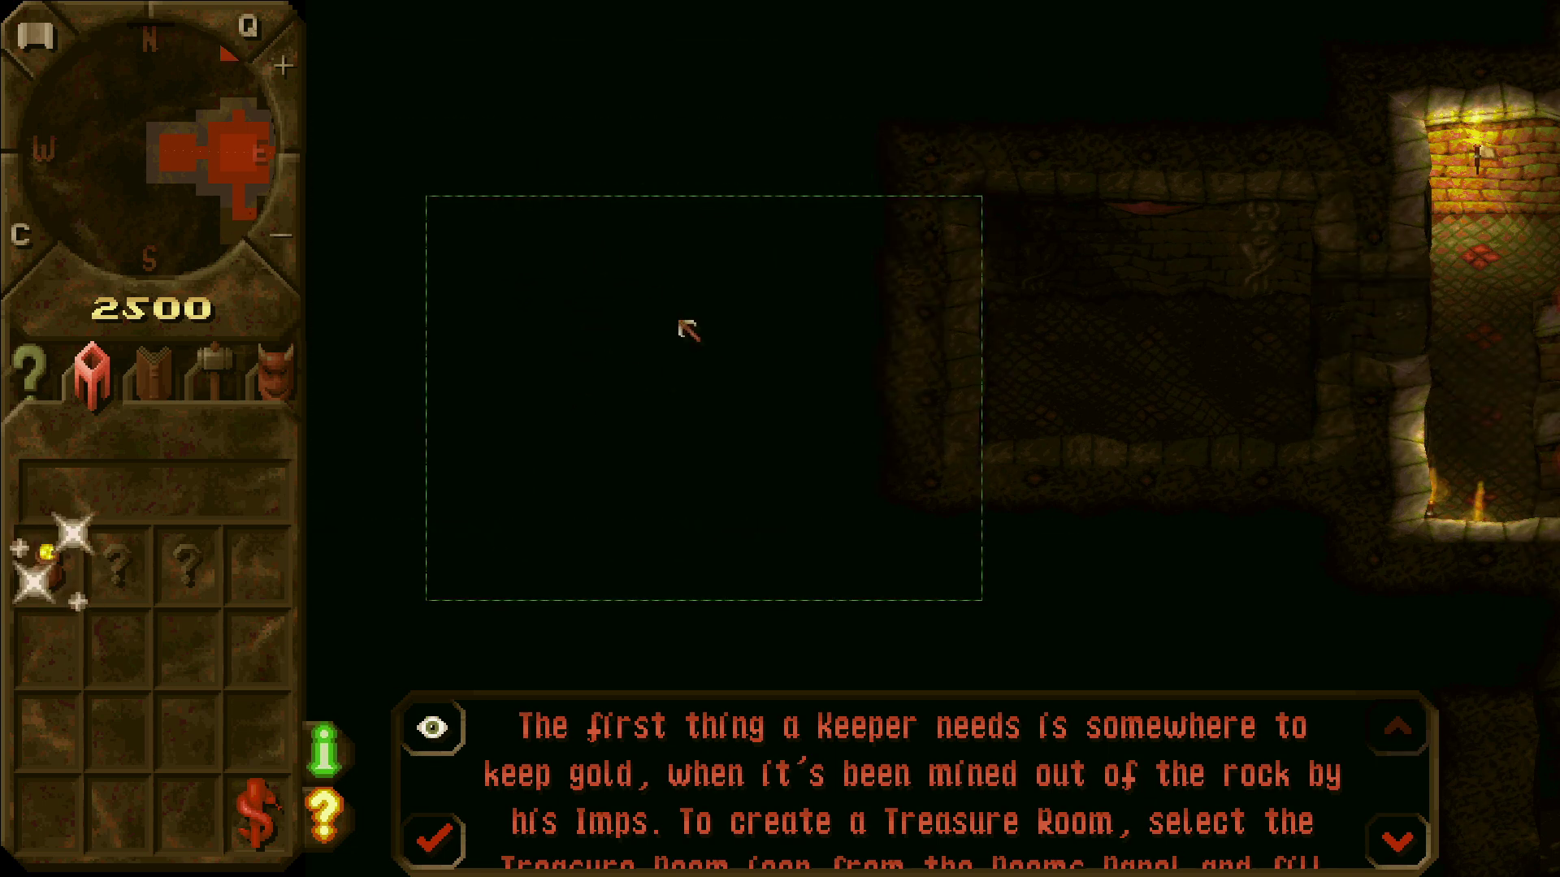
pyautogui.press('Left')
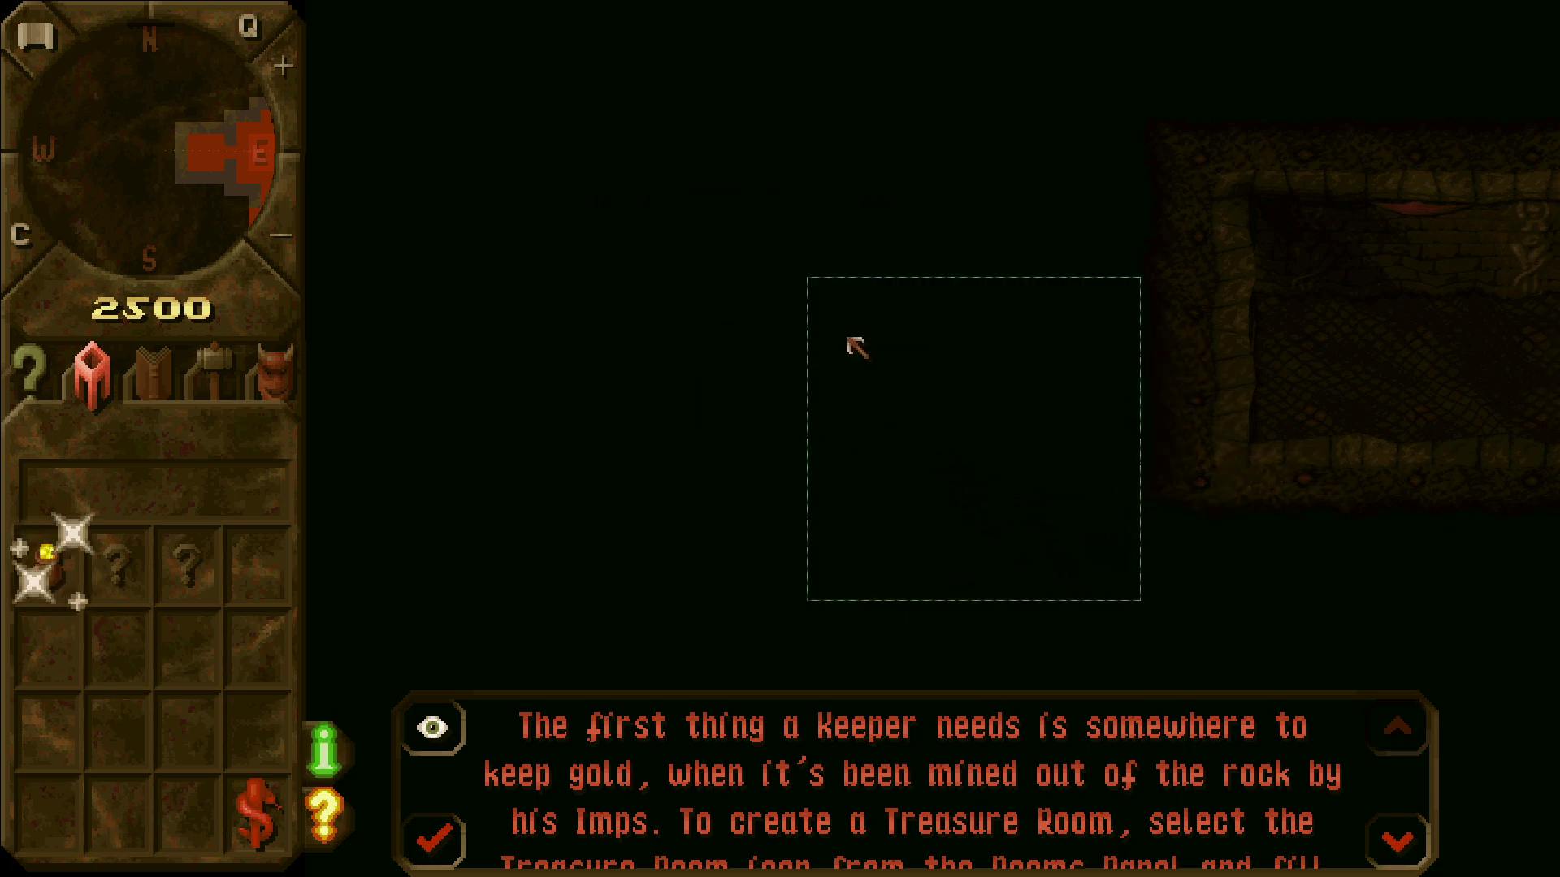
pyautogui.moveTo(884, 117); pyautogui.dragTo(884, 119)
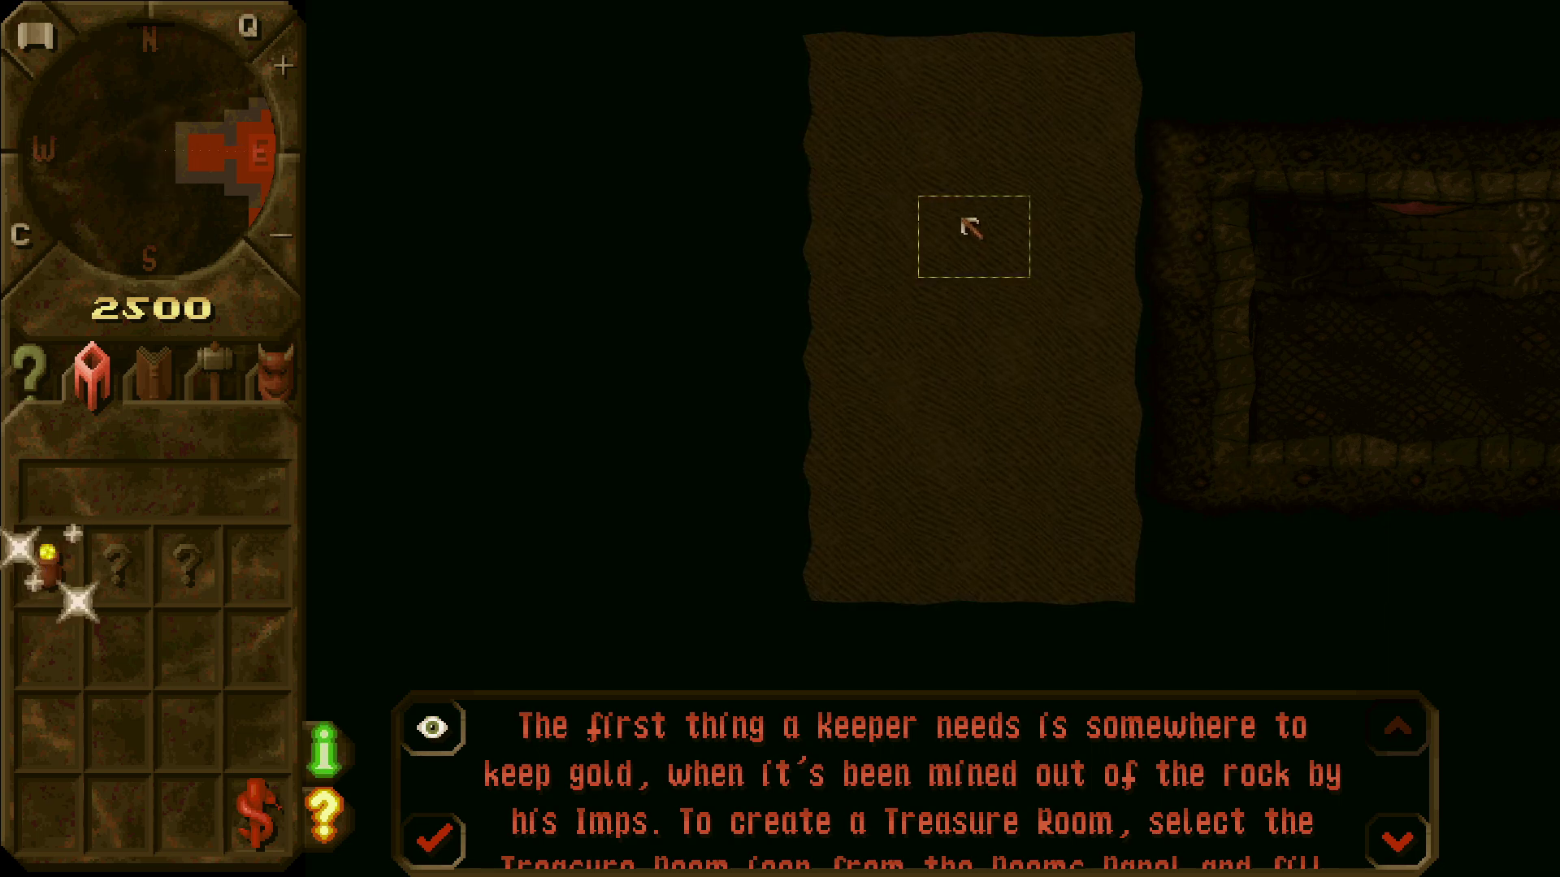
pyautogui.press('Right')
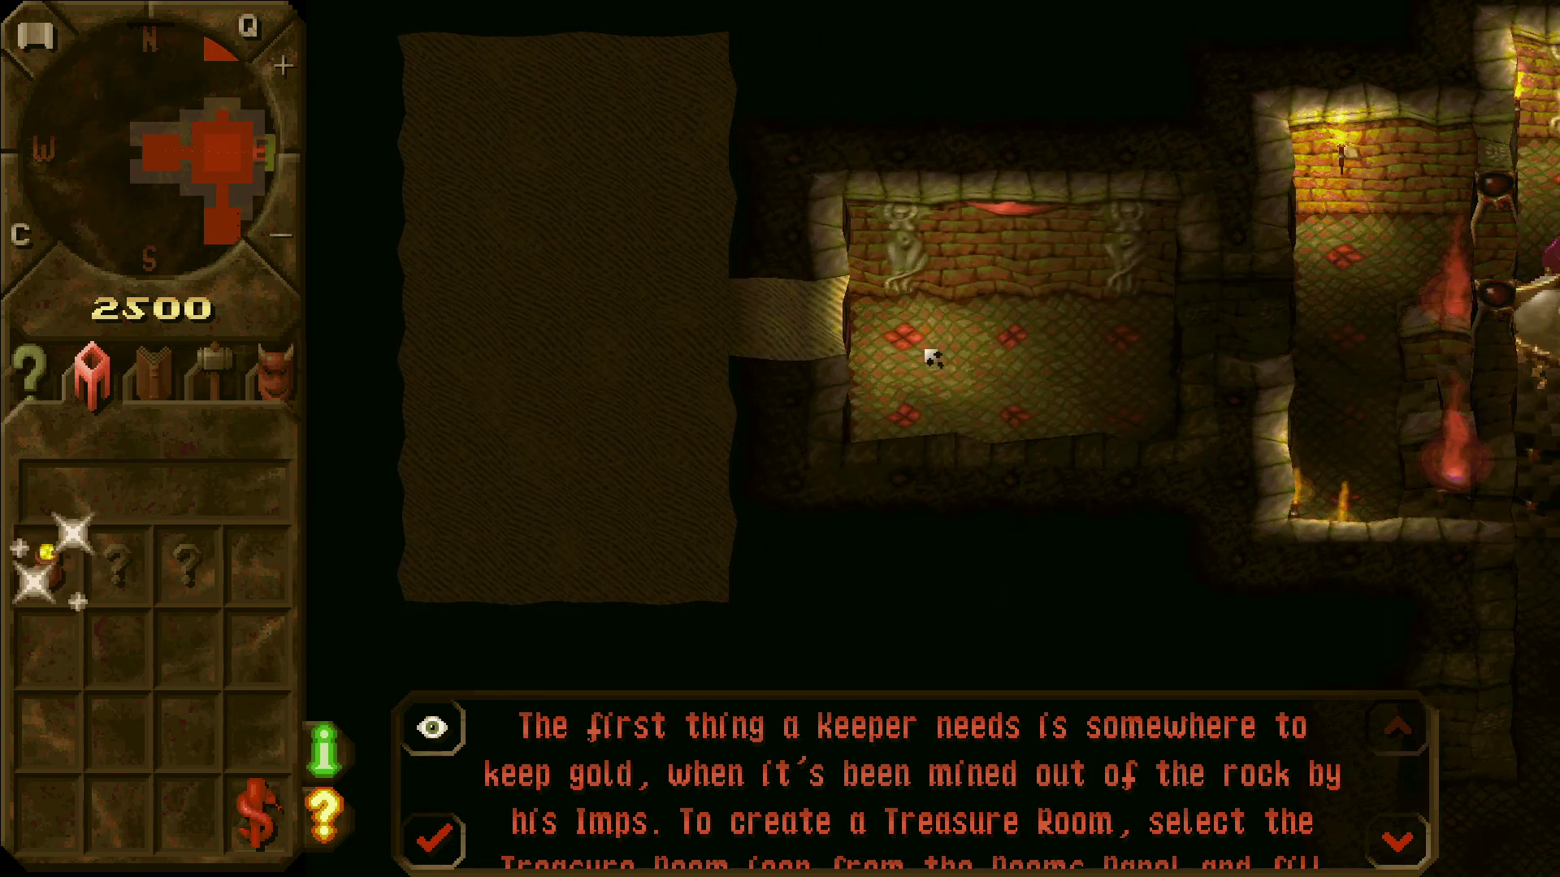
# - Examine the in-game graphics options and close them again
pyautogui.press('Escape')
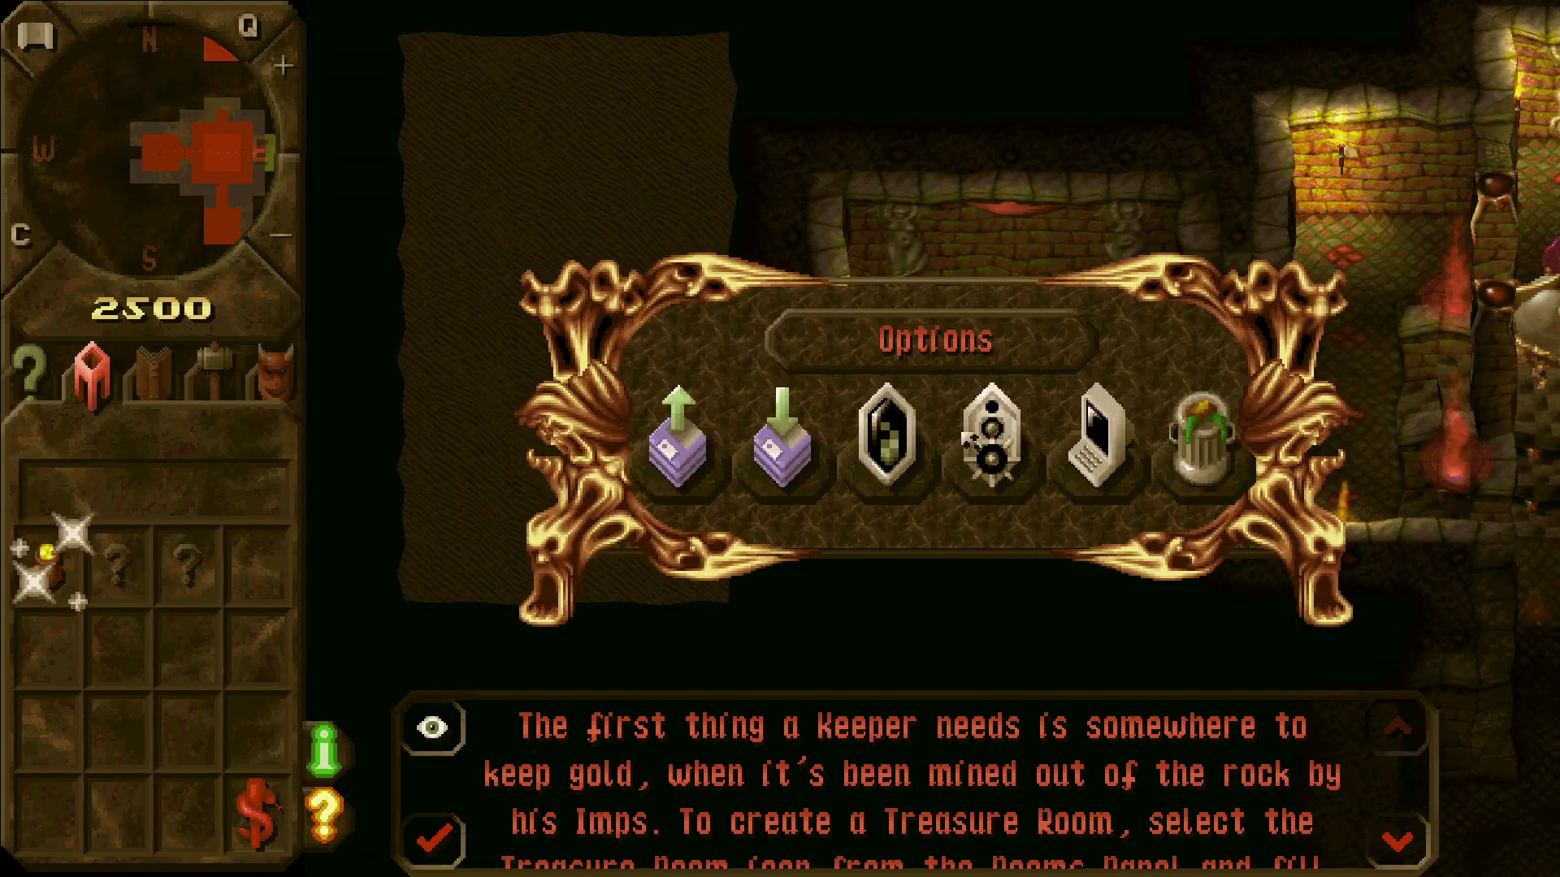
pyautogui.click(908, 465)
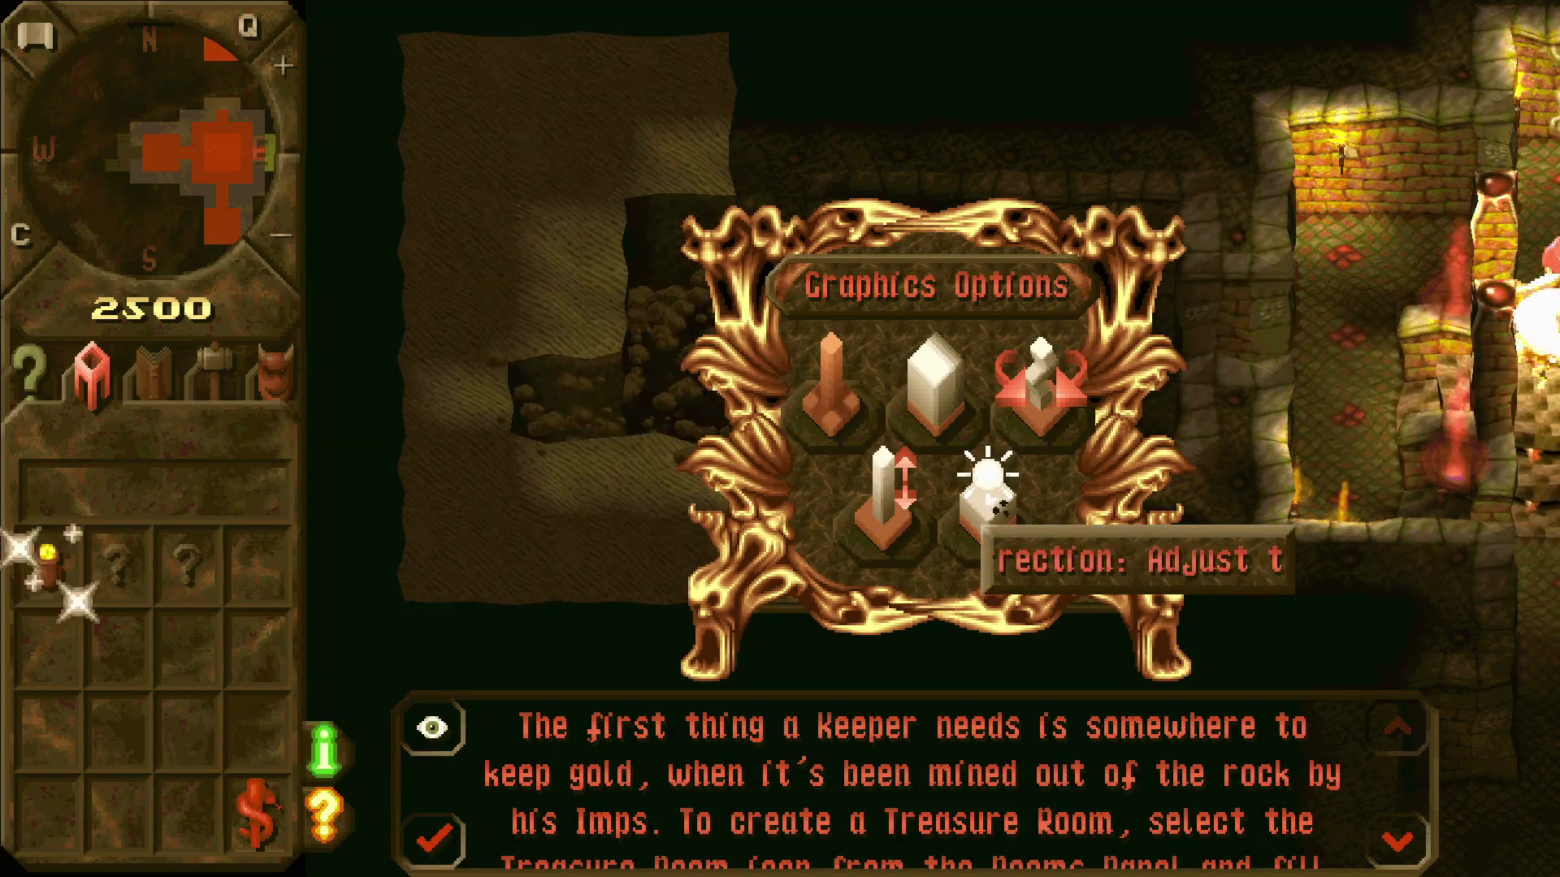
pyautogui.rightClick(926, 429)
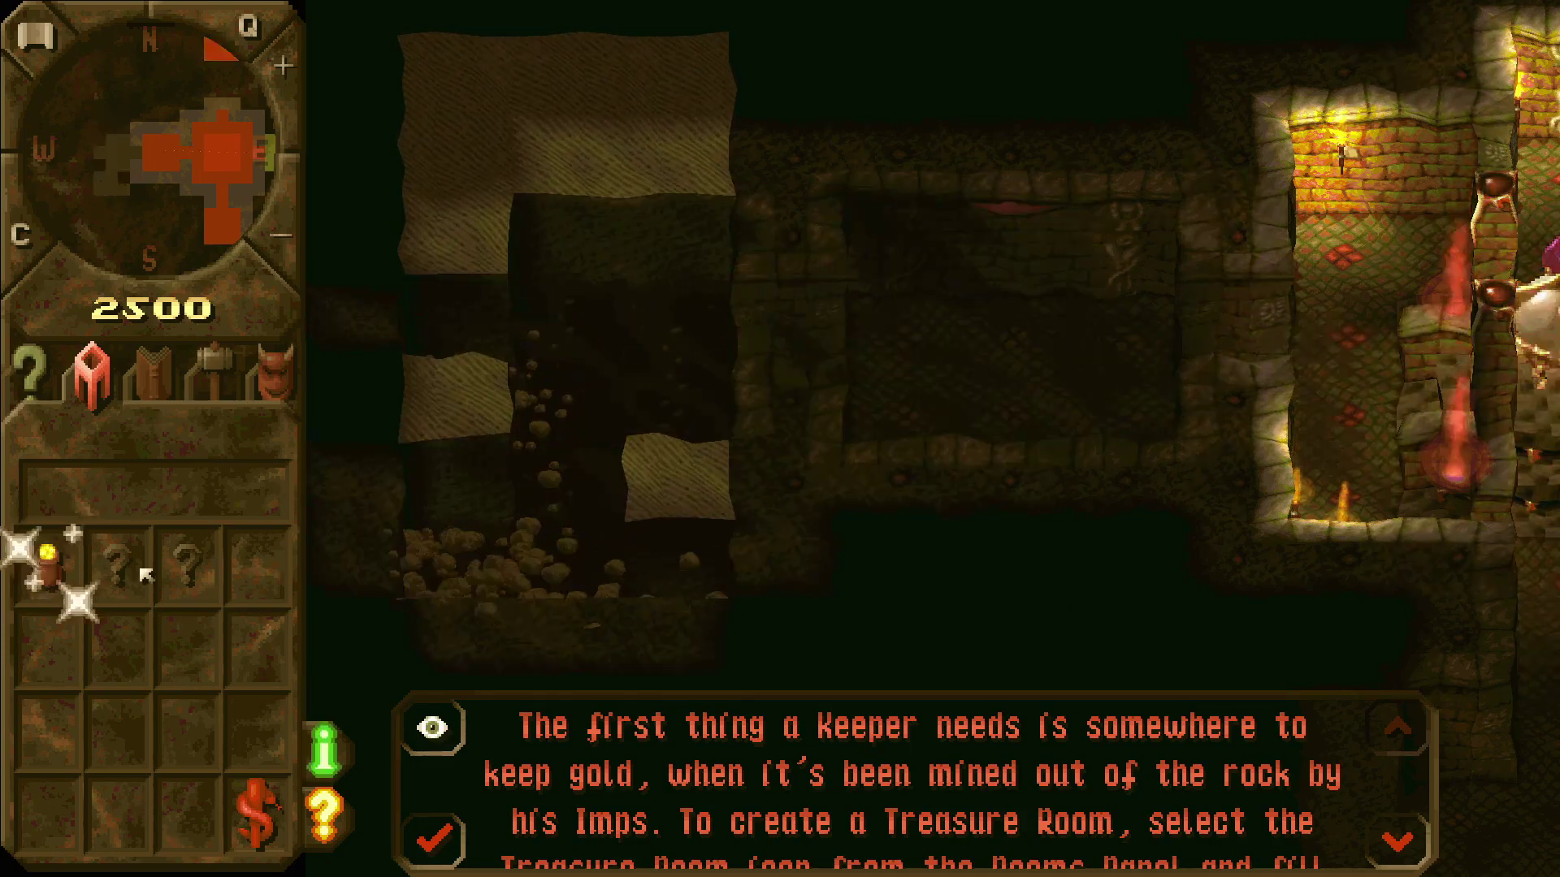
# - Build a 3 by 3 Treasure Room filling the small claimed room west of the Dungeon Heart
pyautogui.click(50, 563)
pyautogui.press('Right')
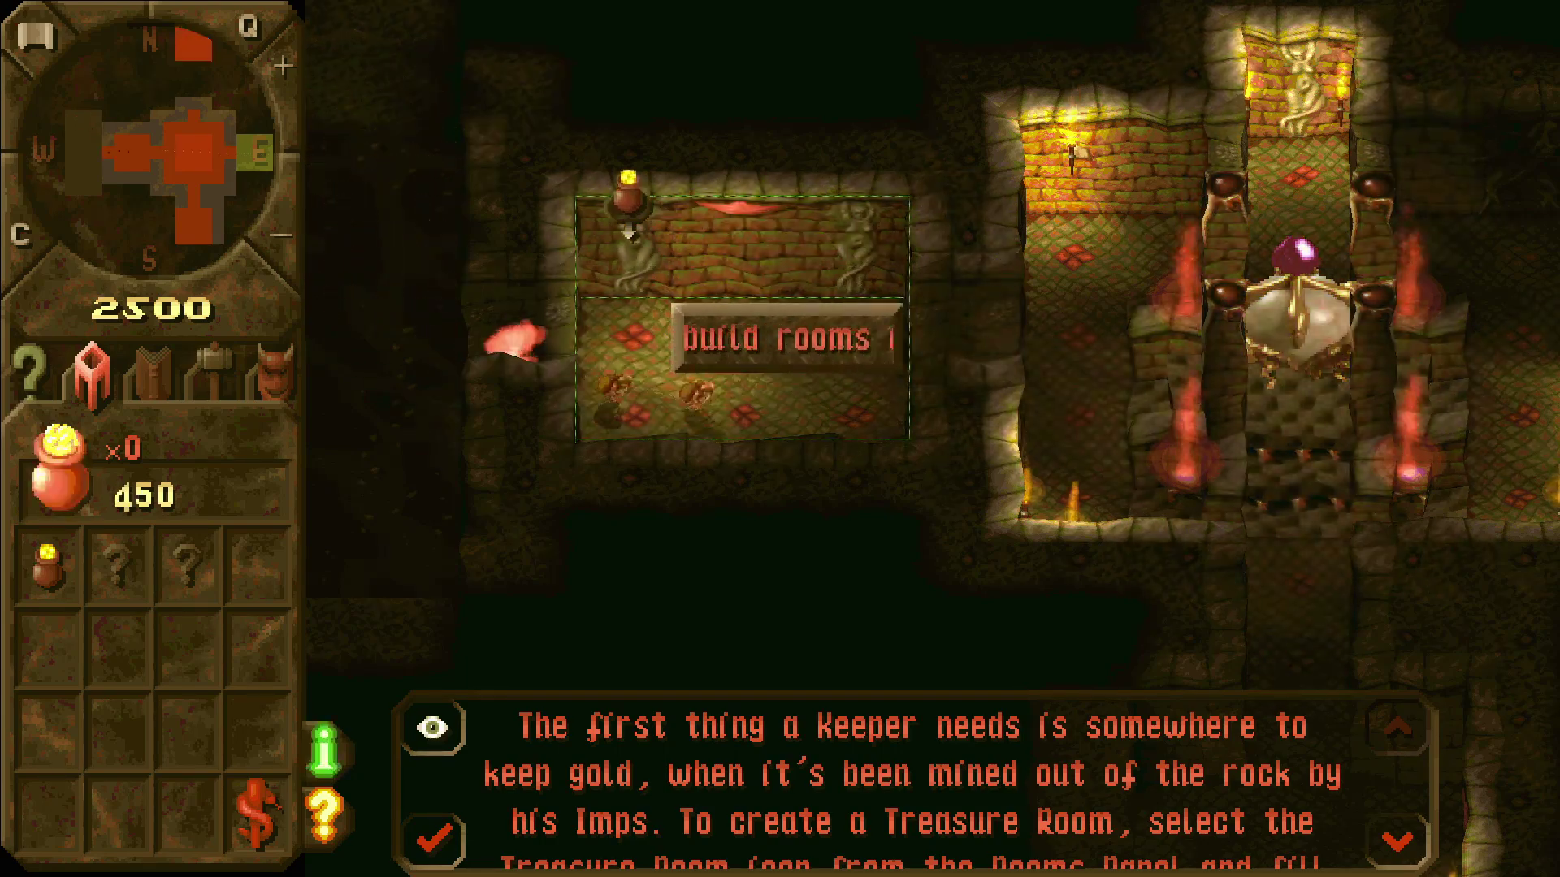
pyautogui.click(738, 349)
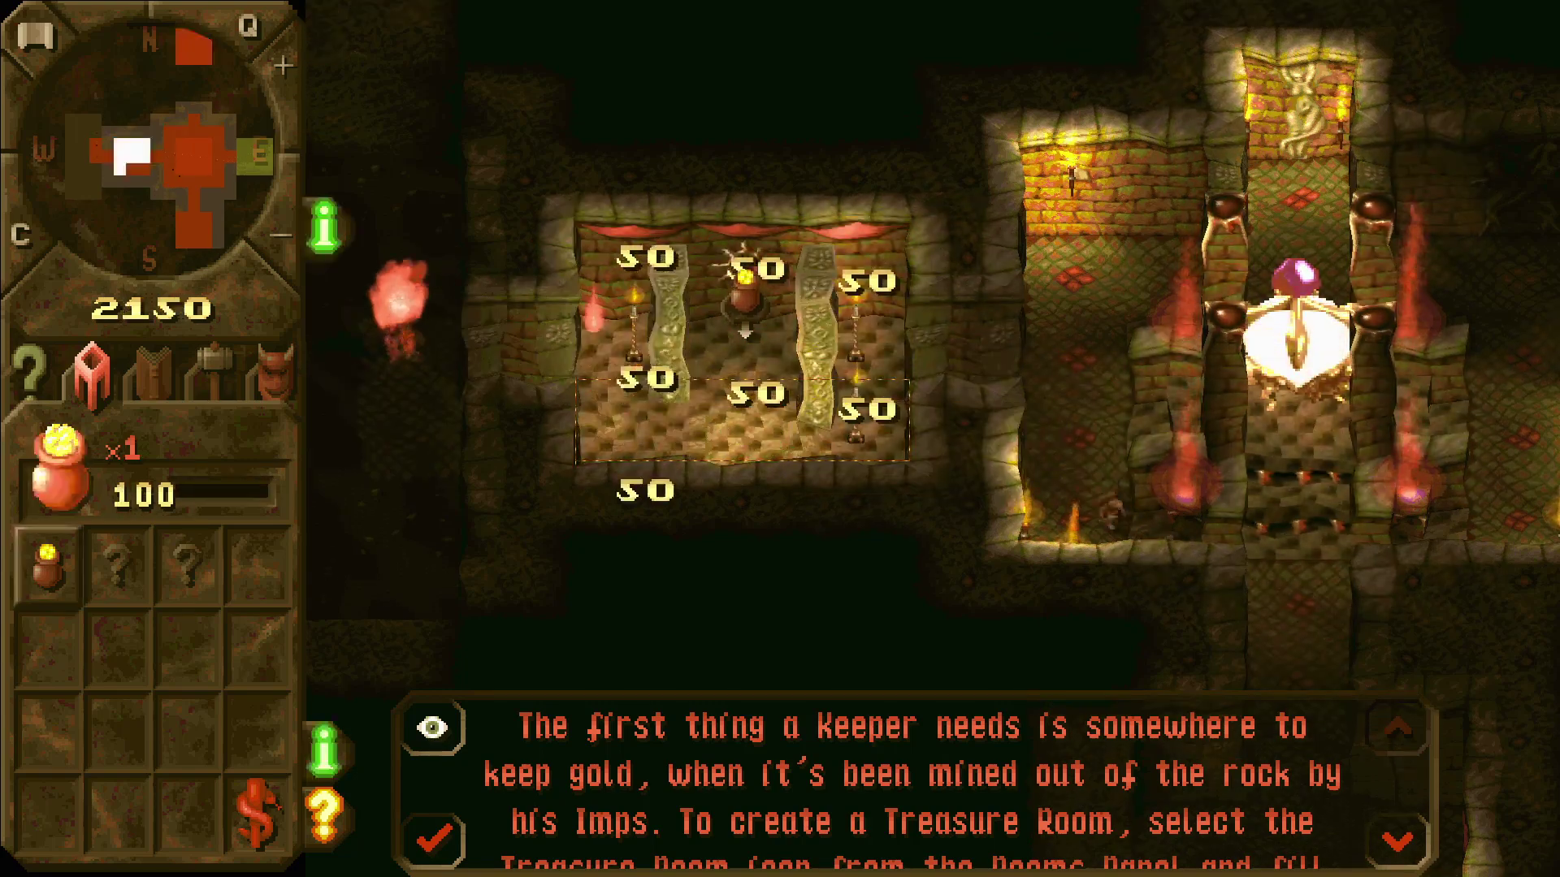
# - Examine how the Treasure Room placement outline adapts to different spots and sizes in the large claimed area west of the built room
pyautogui.press('Left')
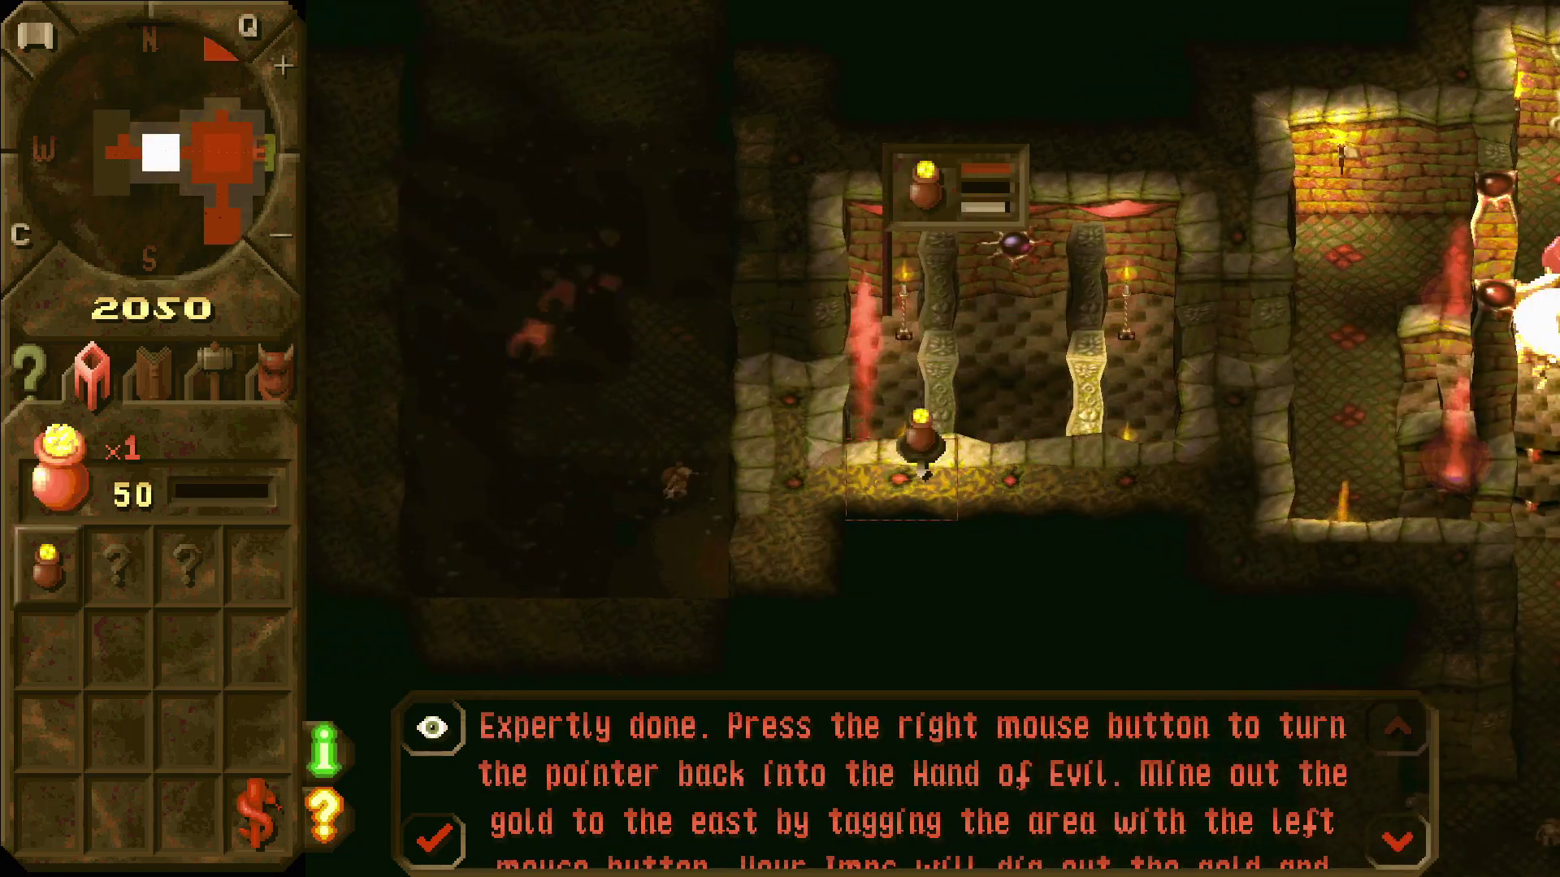
pyautogui.press('Right')
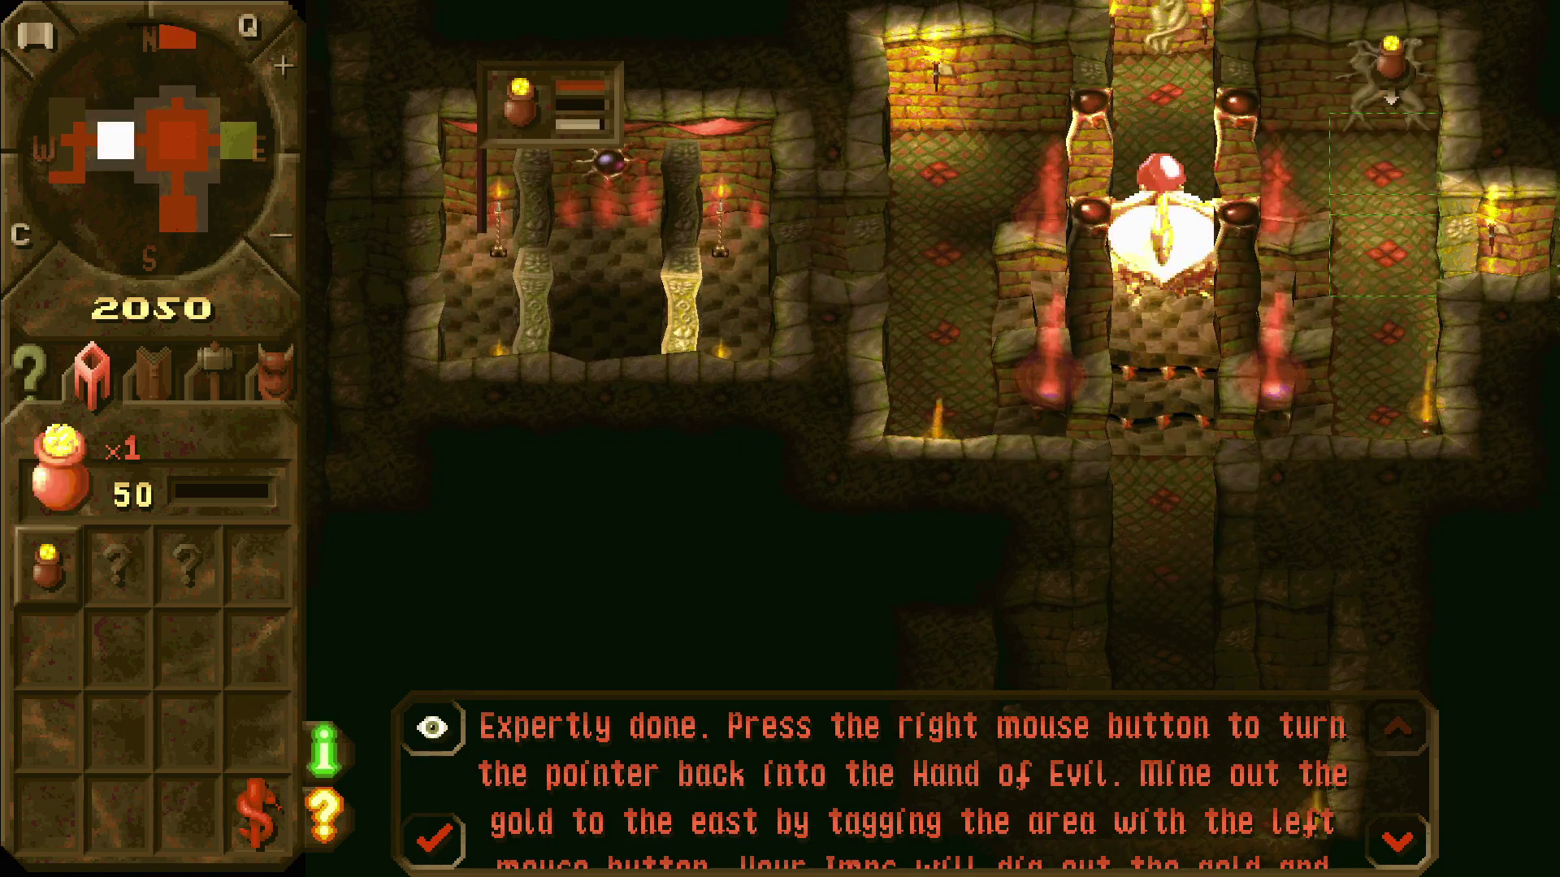
pyautogui.press('Down')
pyautogui.press('Left')
pyautogui.press('Up')
pyautogui.press('Left')
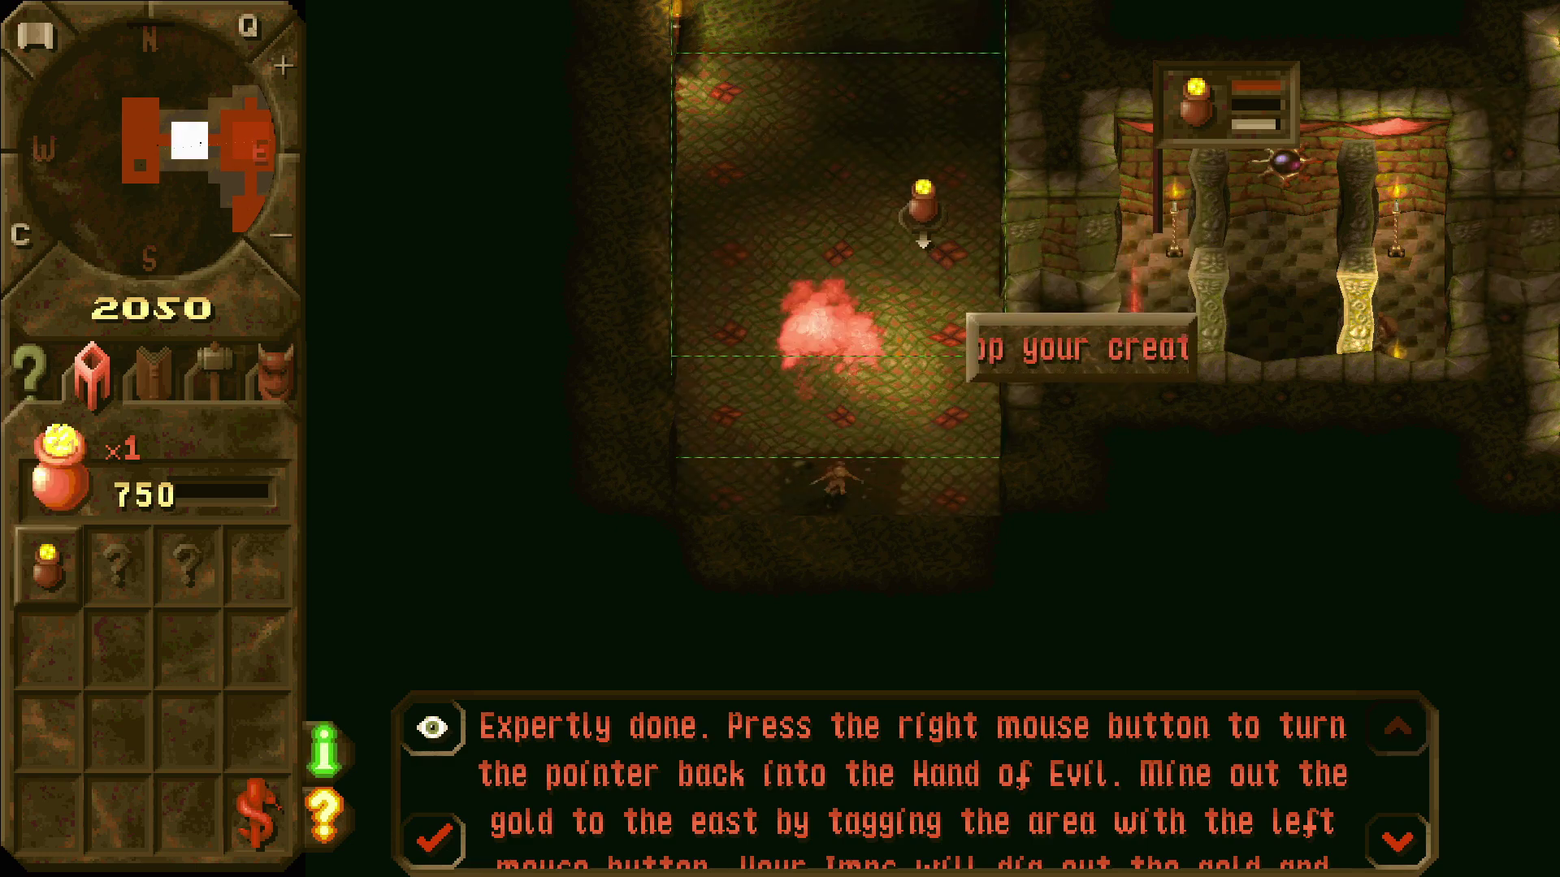
pyautogui.click(917, 208)
pyautogui.rightClick(922, 210)
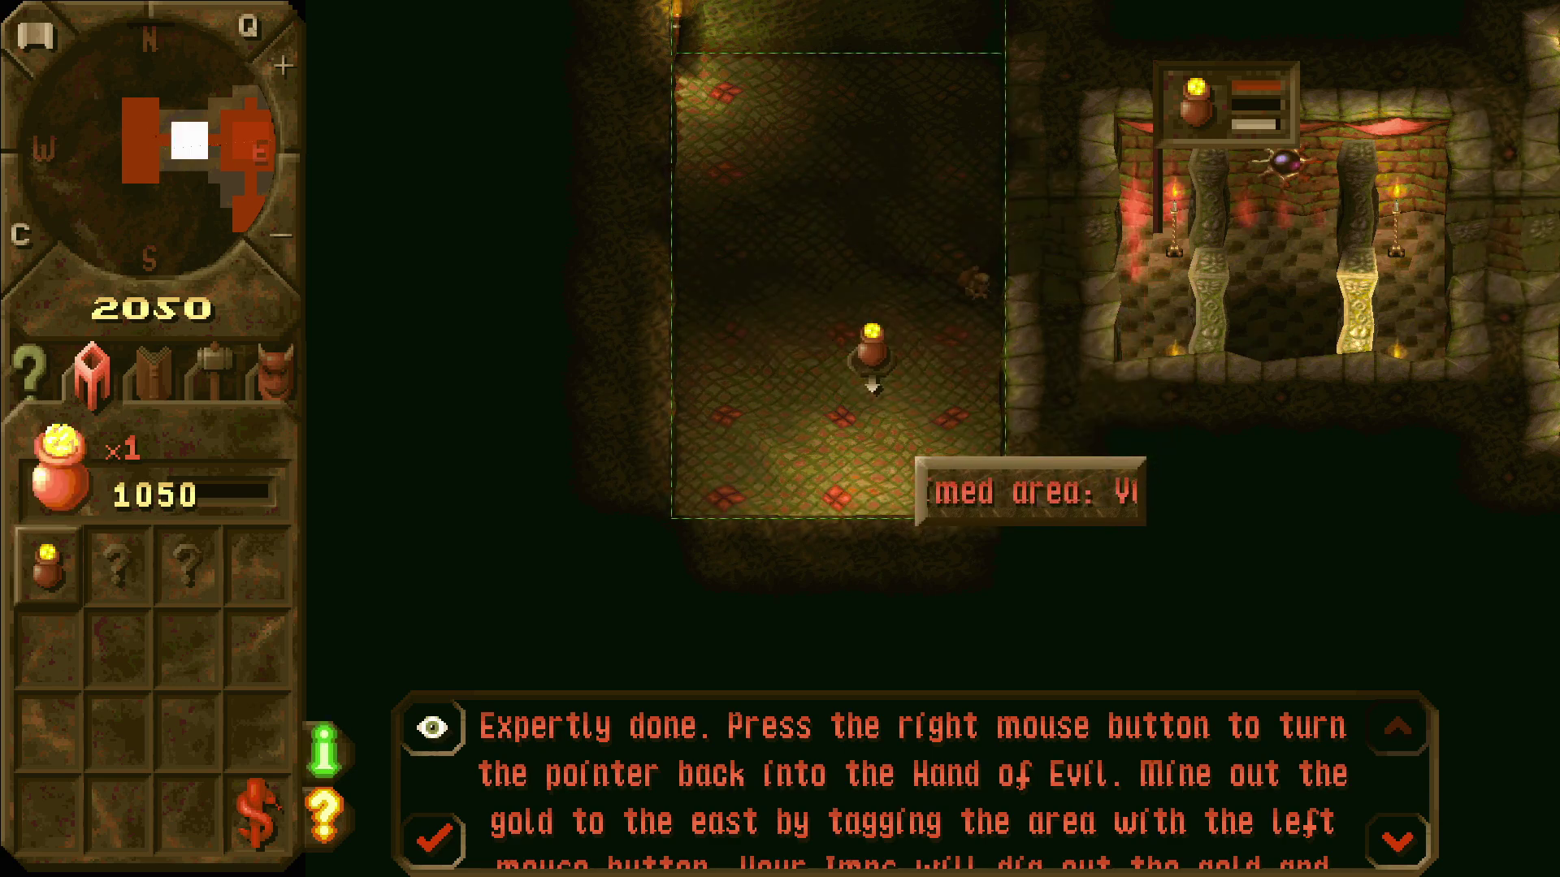
pyautogui.press('Up')
pyautogui.press('Up')
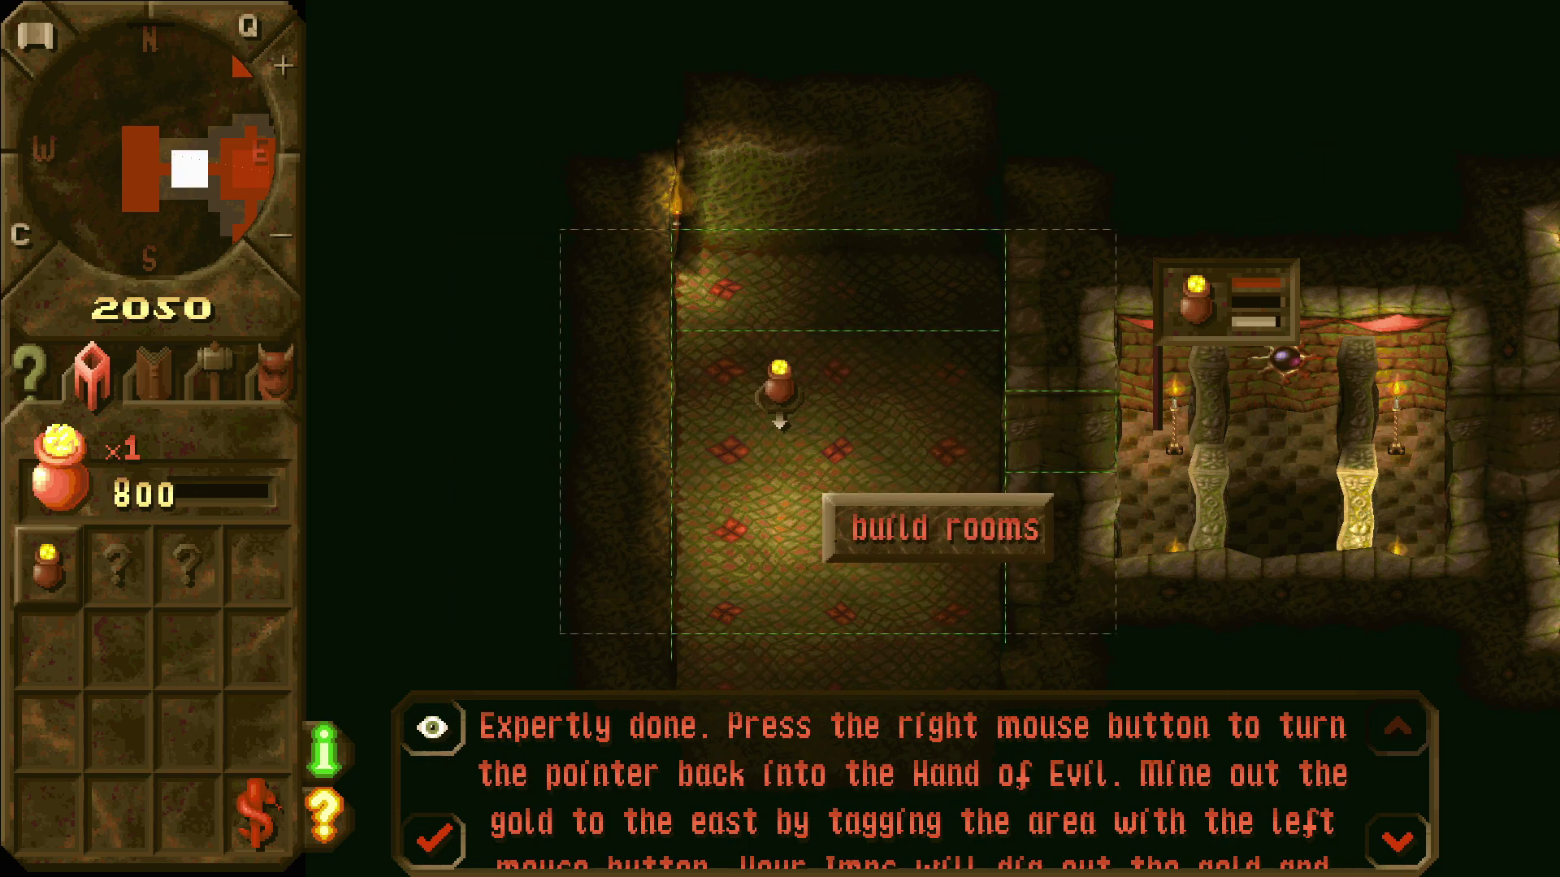
pyautogui.press('Right')
pyautogui.press('Delete')
pyautogui.press('Delete')
pyautogui.press('Delete')
pyautogui.press('Delete')
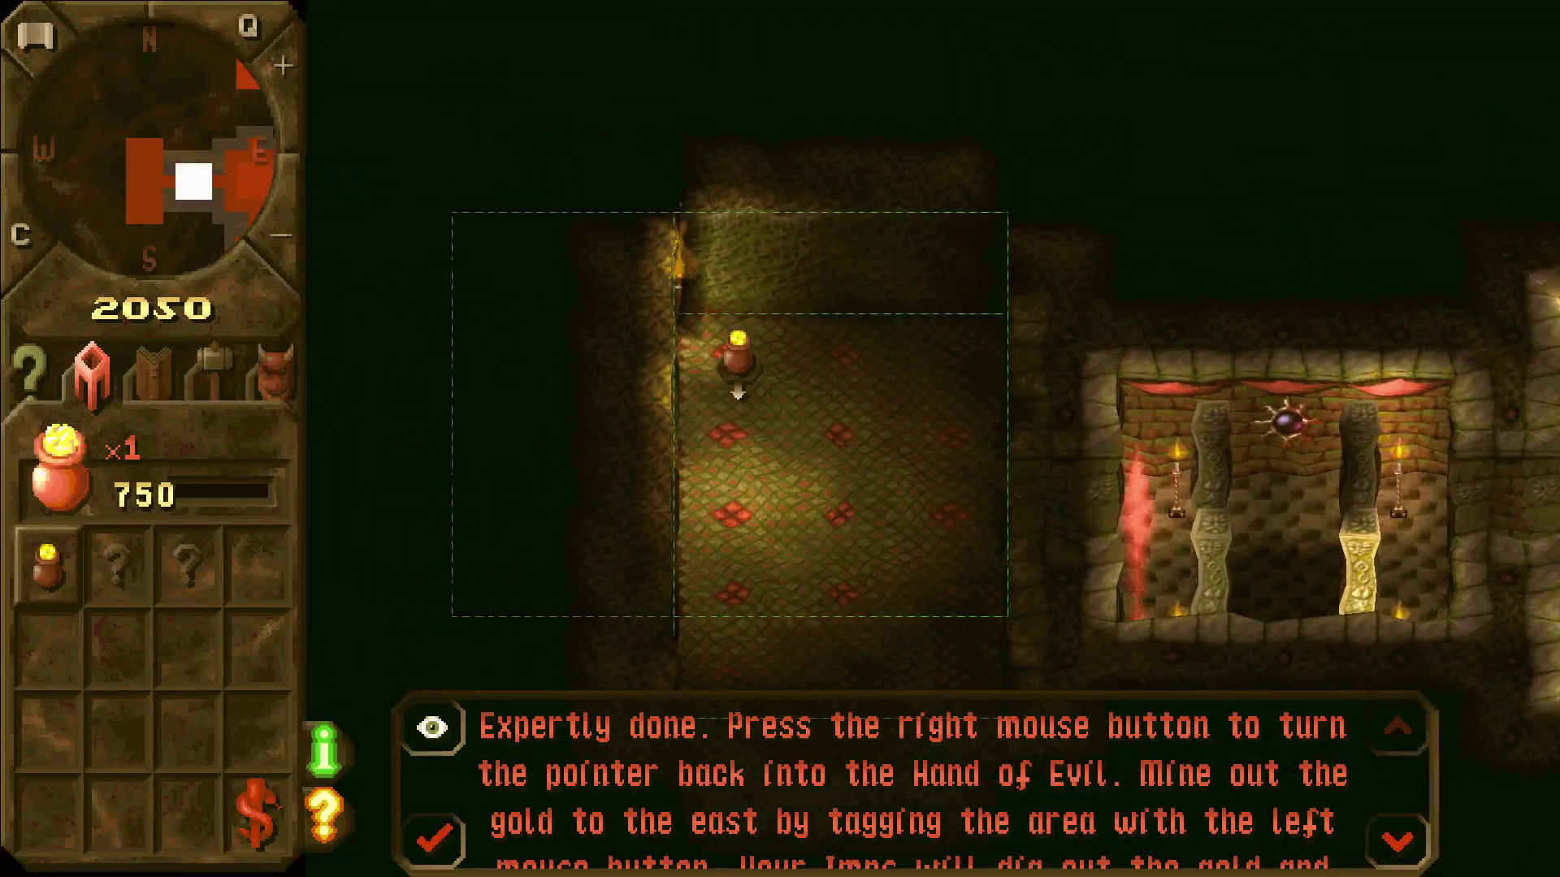
pyautogui.press('Down')
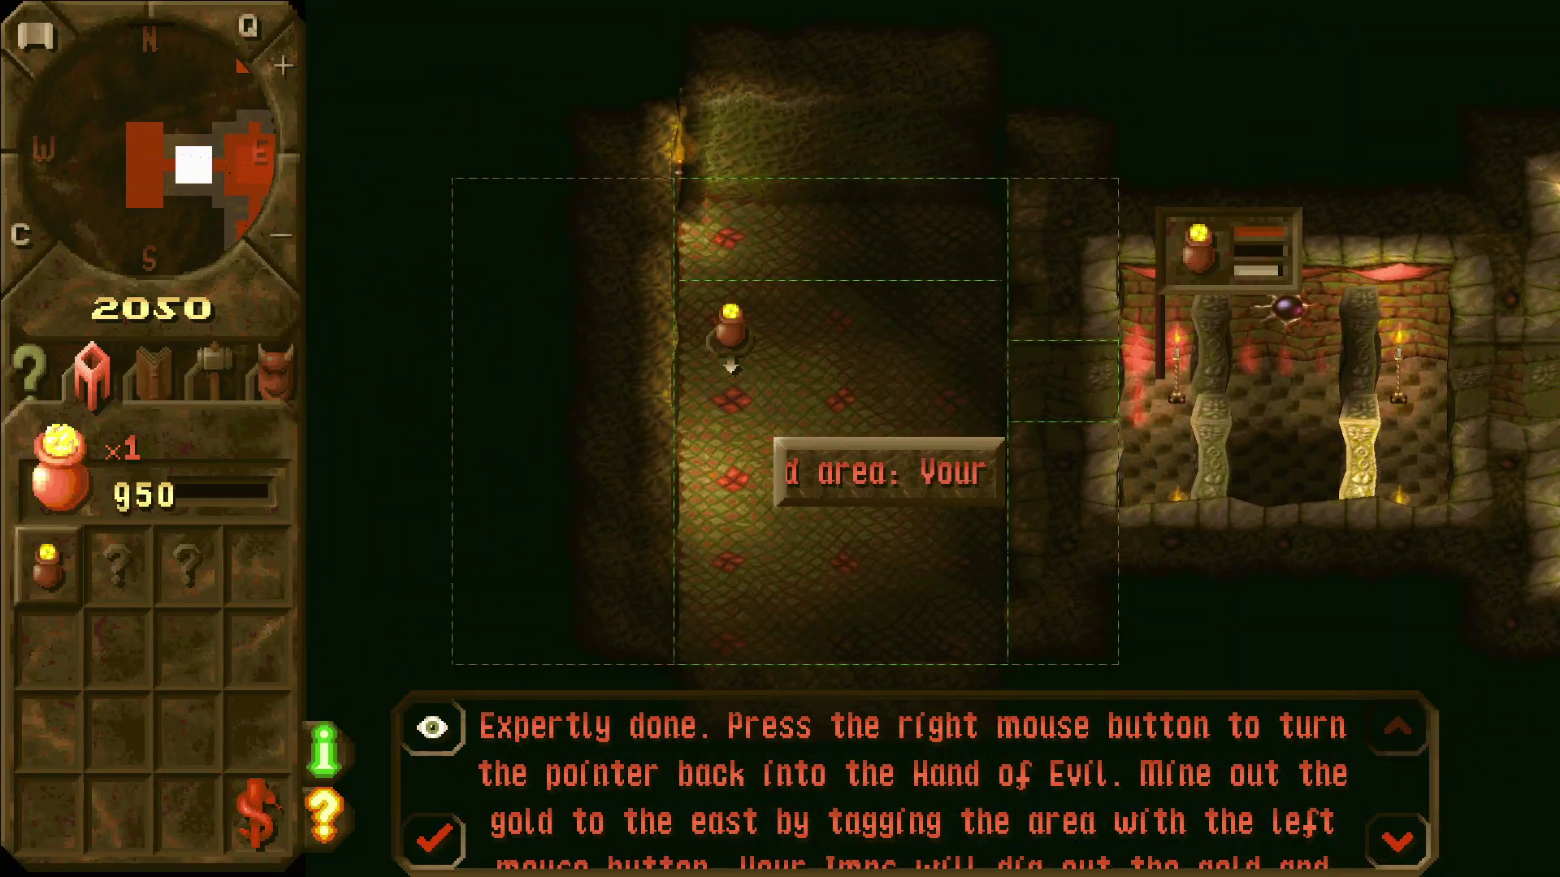
pyautogui.click(686, 337)
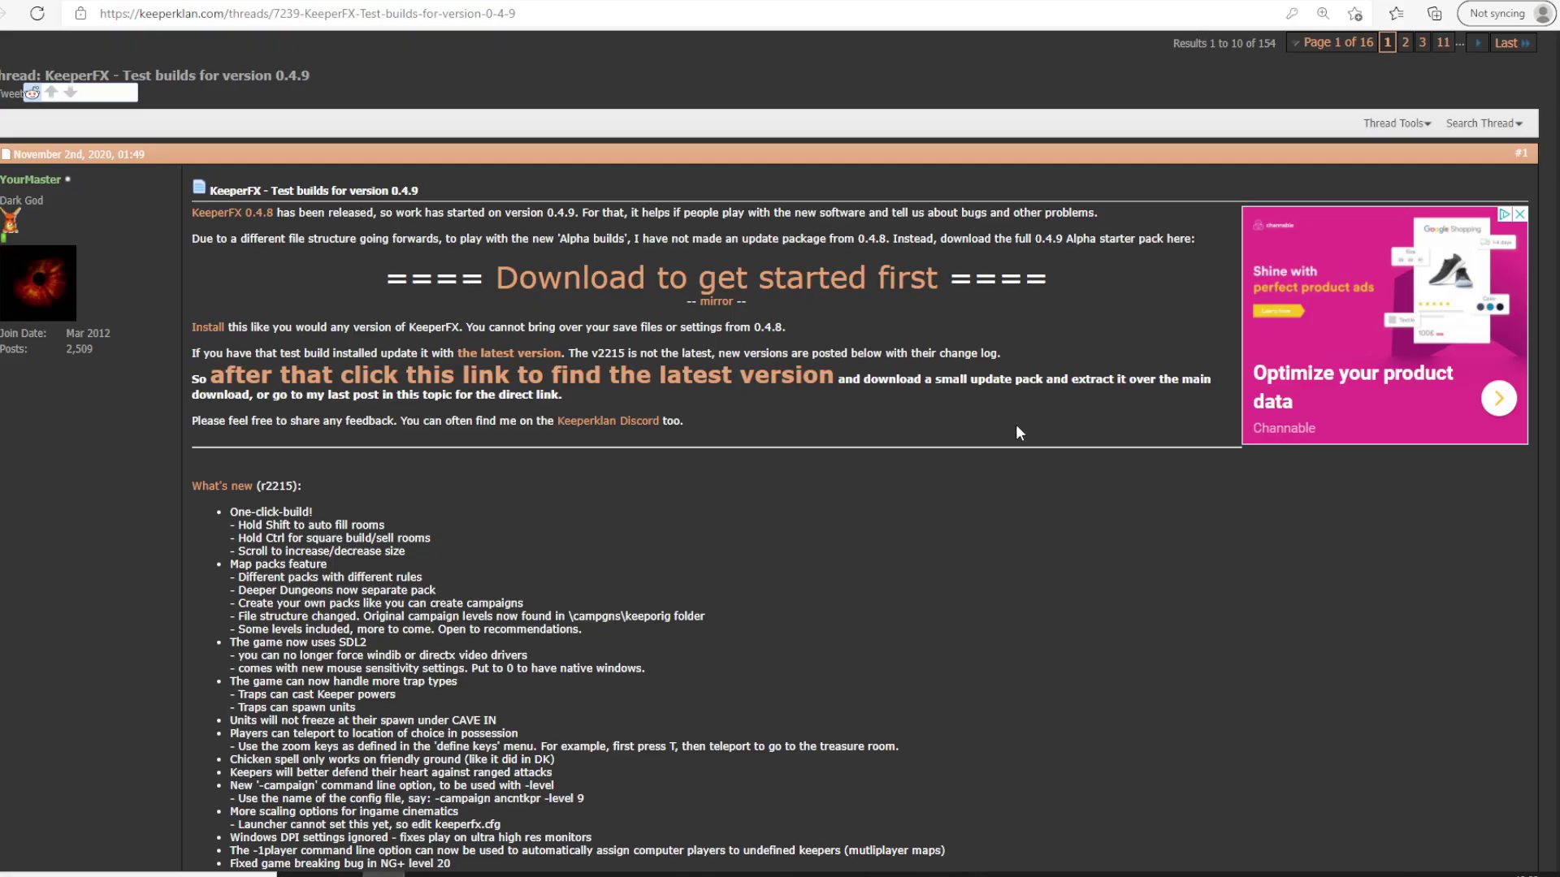
# - Switch to the web browser and open the site lubiki.keeperklan.com
pyautogui.click(931, 16)
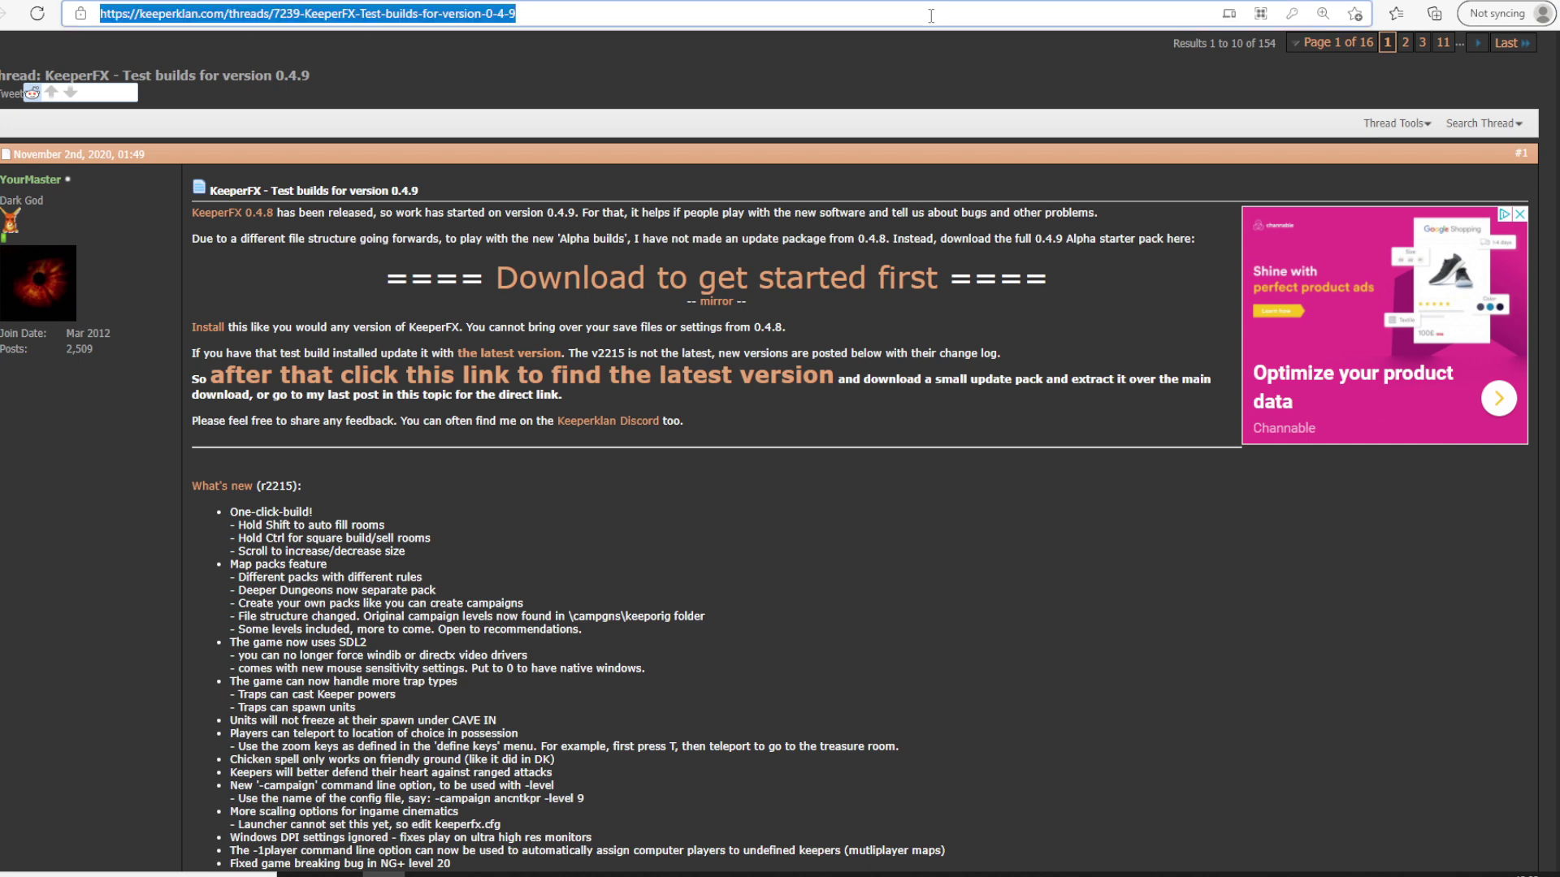
pyautogui.write('lubi')
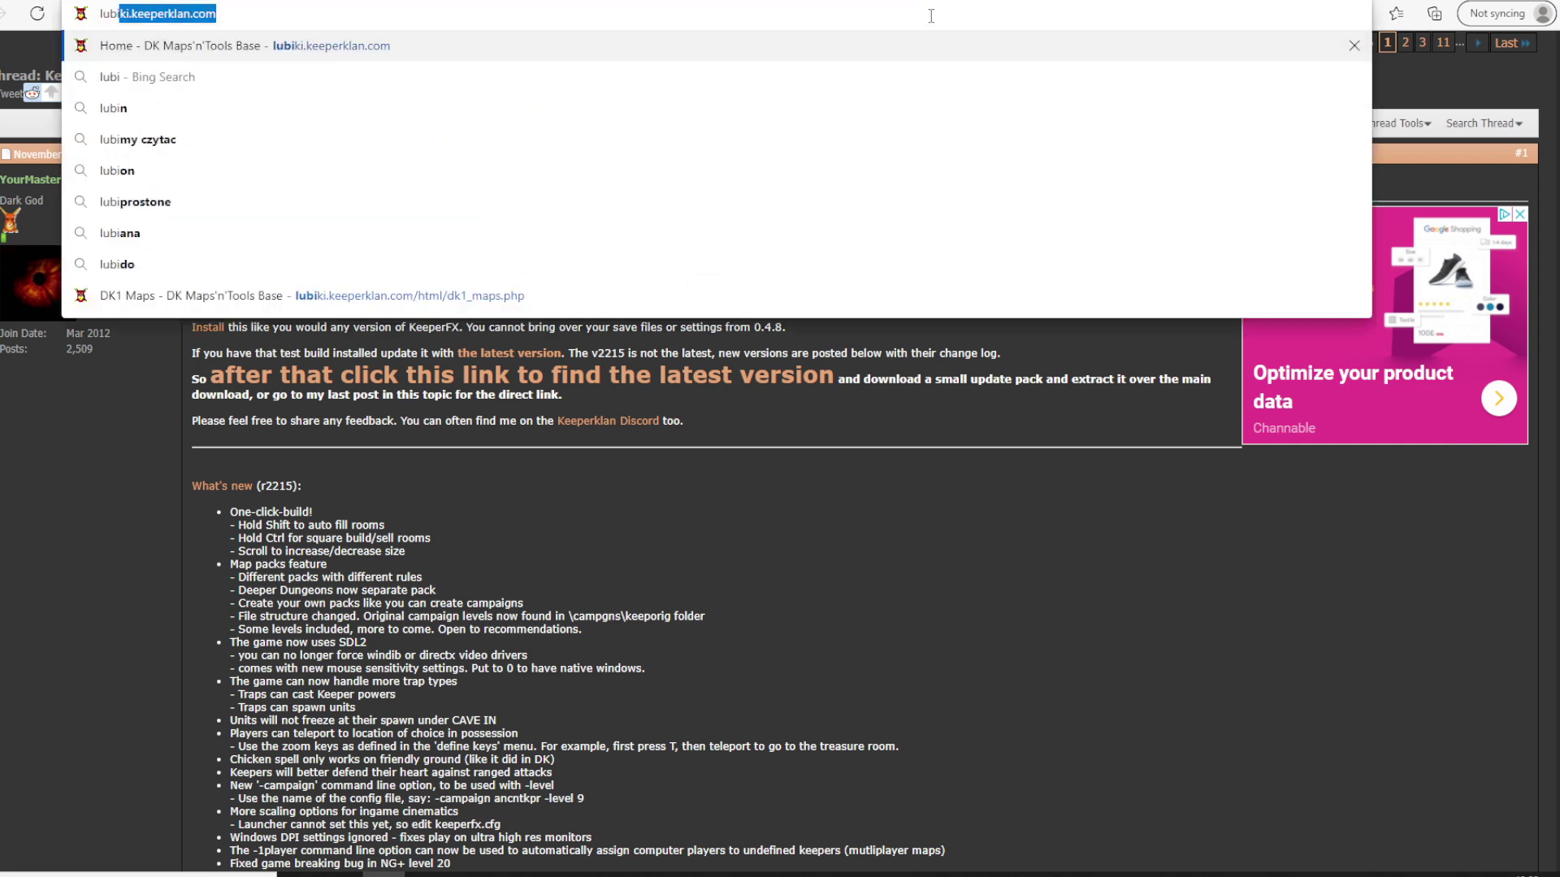
pyautogui.write('ki.keepk')
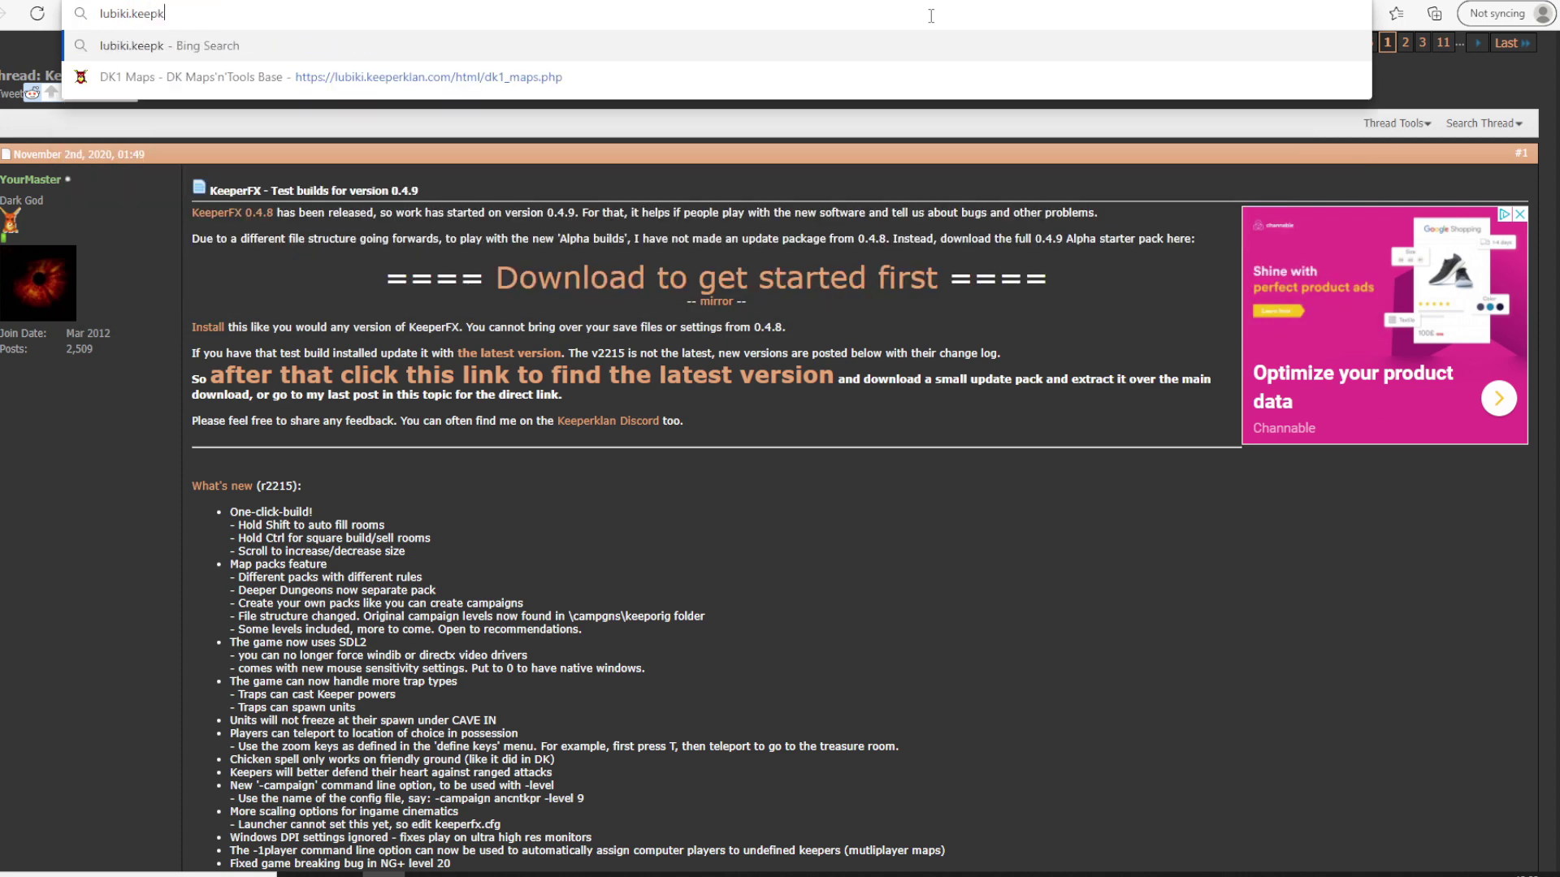
pyautogui.press('BackSpace')
pyautogui.write('erklan.com')
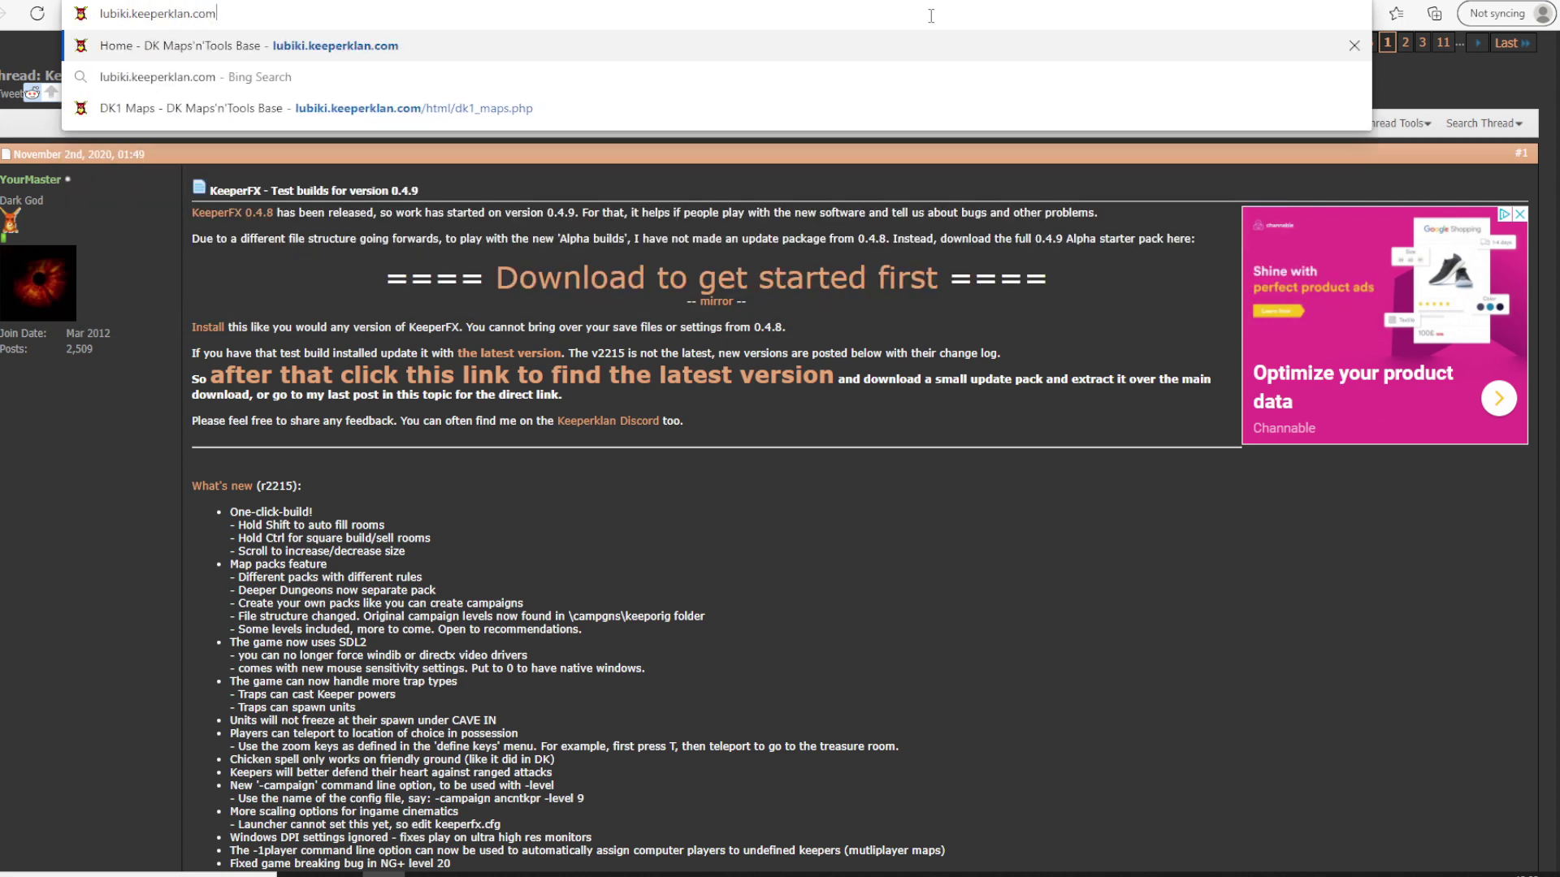
pyautogui.press('Return')
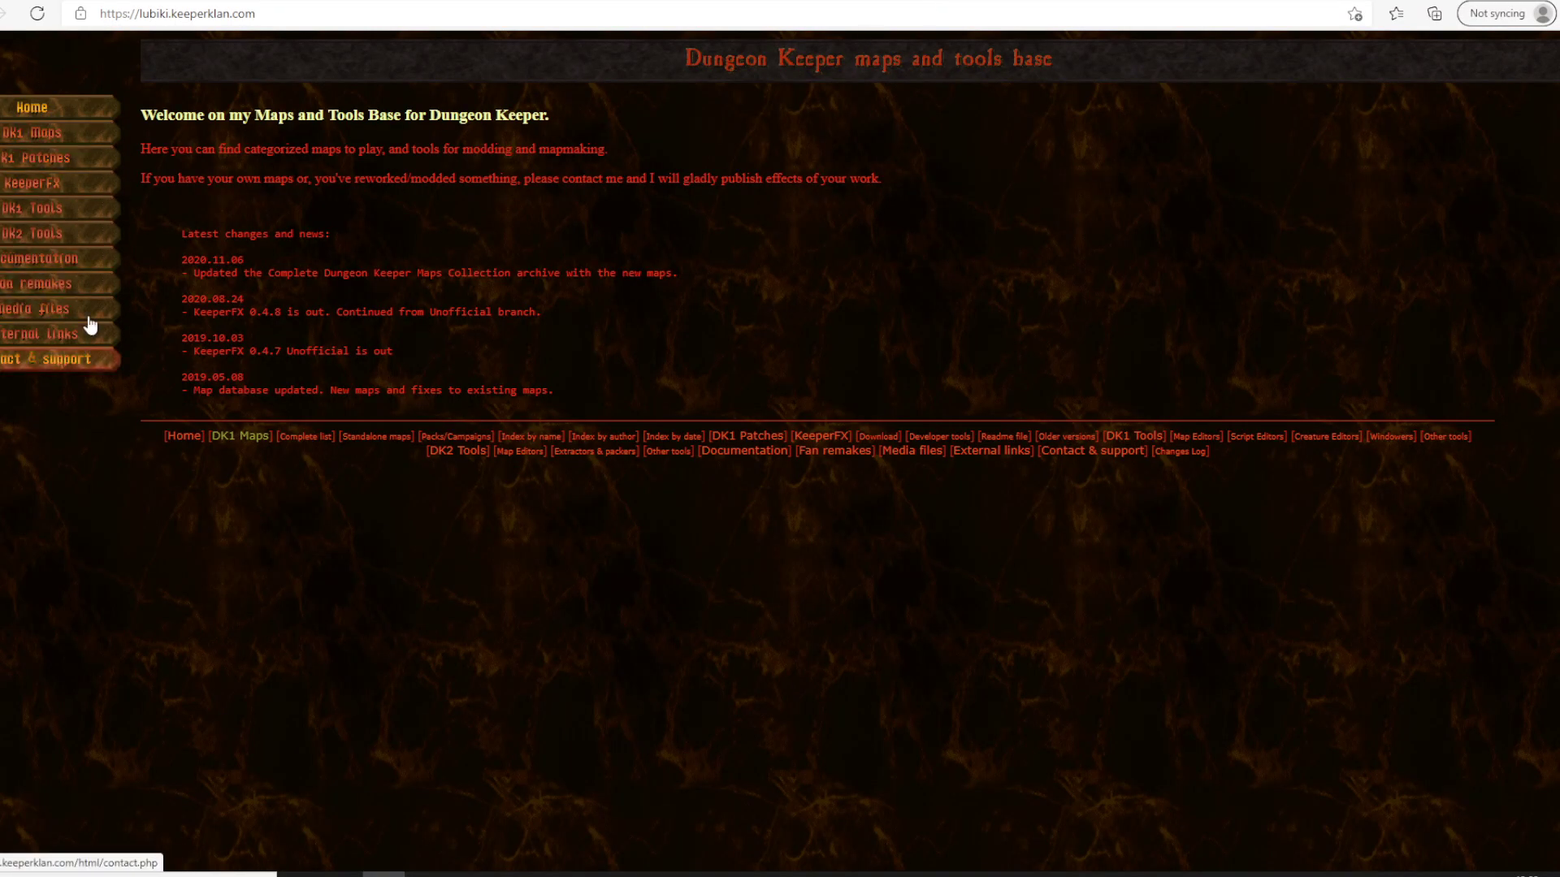
# - Open the complete list of Dungeon Keeper 1 maps in the maps database
pyautogui.click(58, 133)
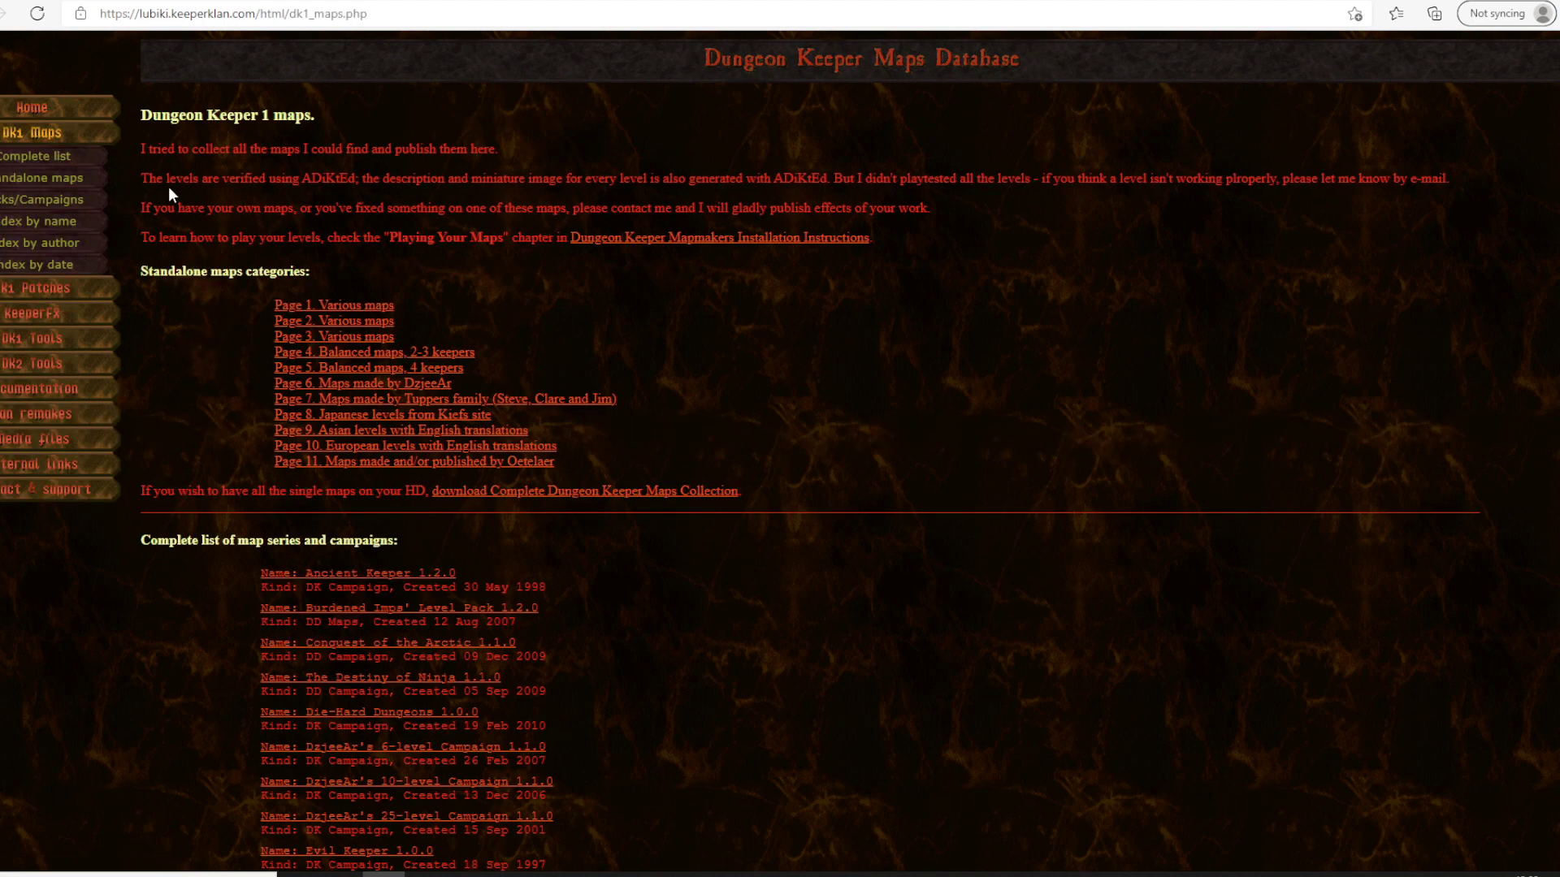
pyautogui.click(103, 158)
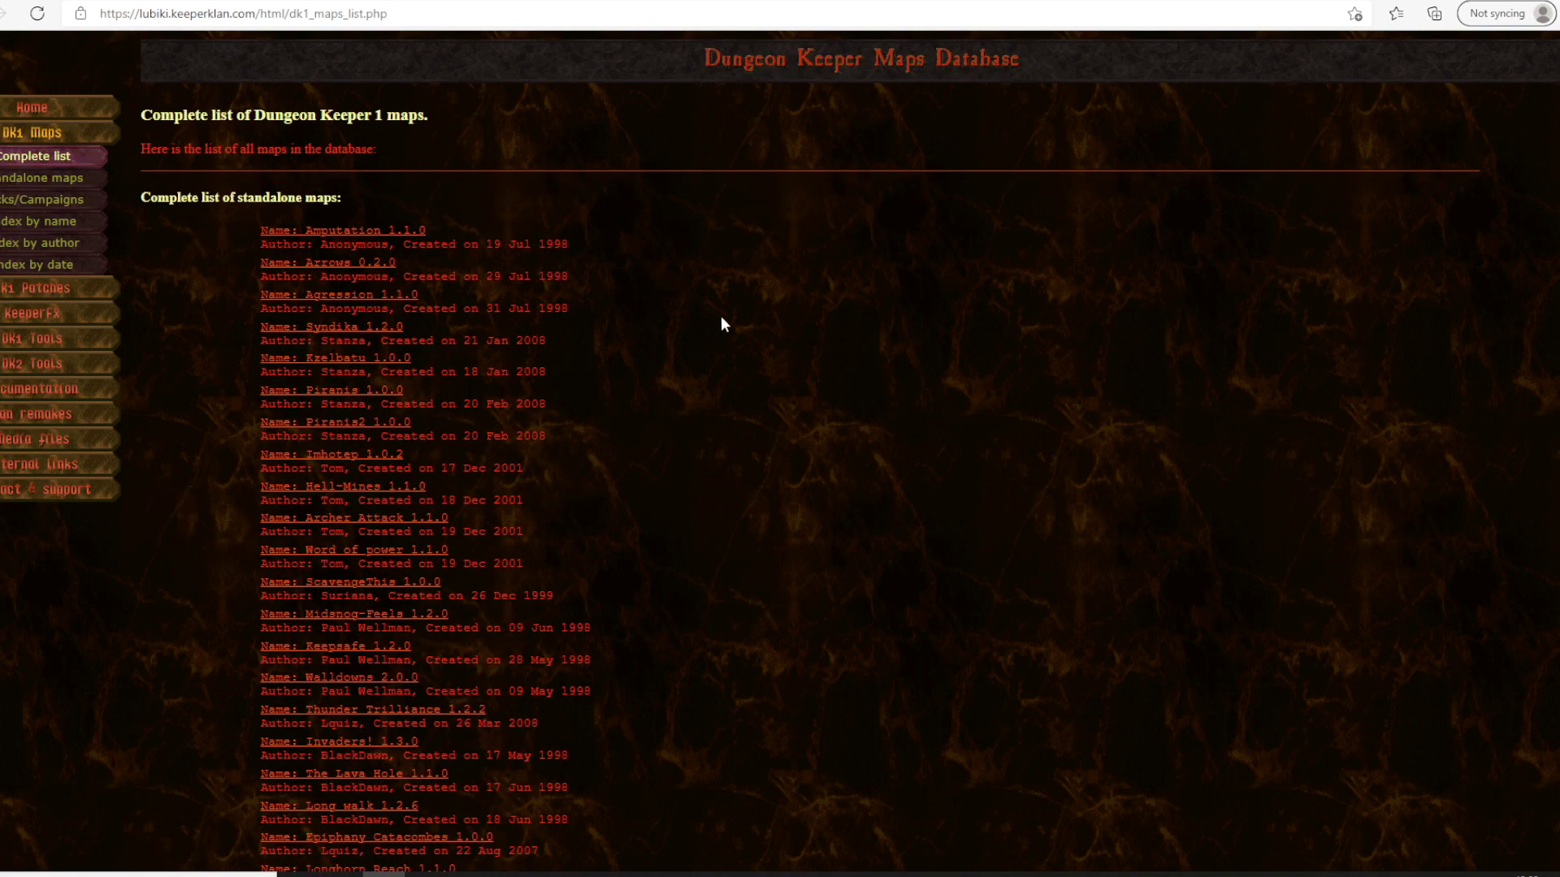
# - Find The Lava Hole 1.1.0 in the list of standalone maps and download it
pyautogui.scroll(-5, 728, 327)
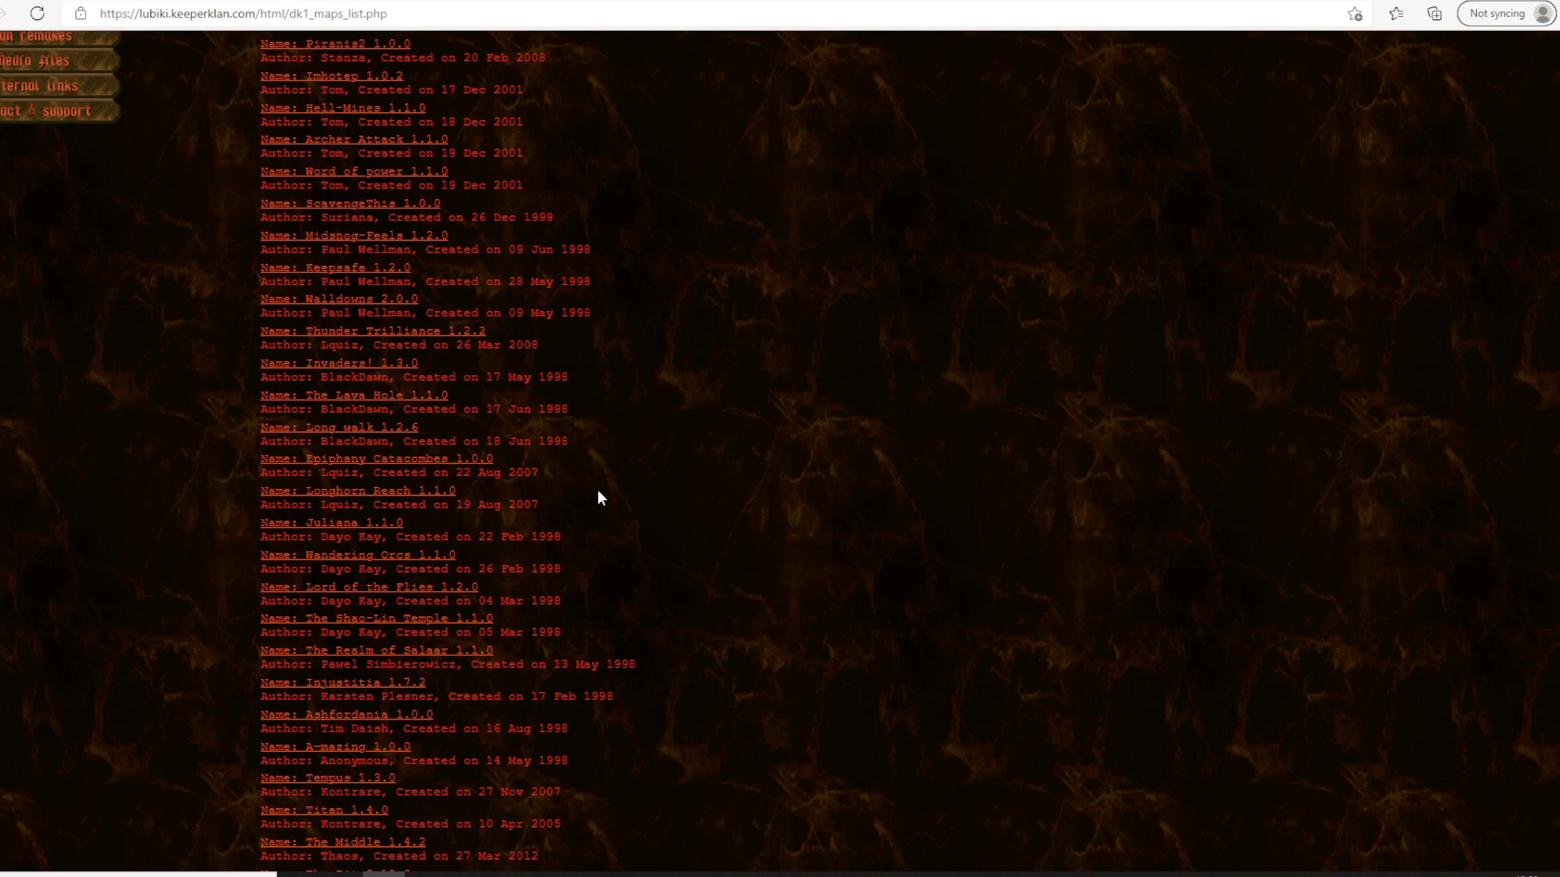
pyautogui.click(419, 397)
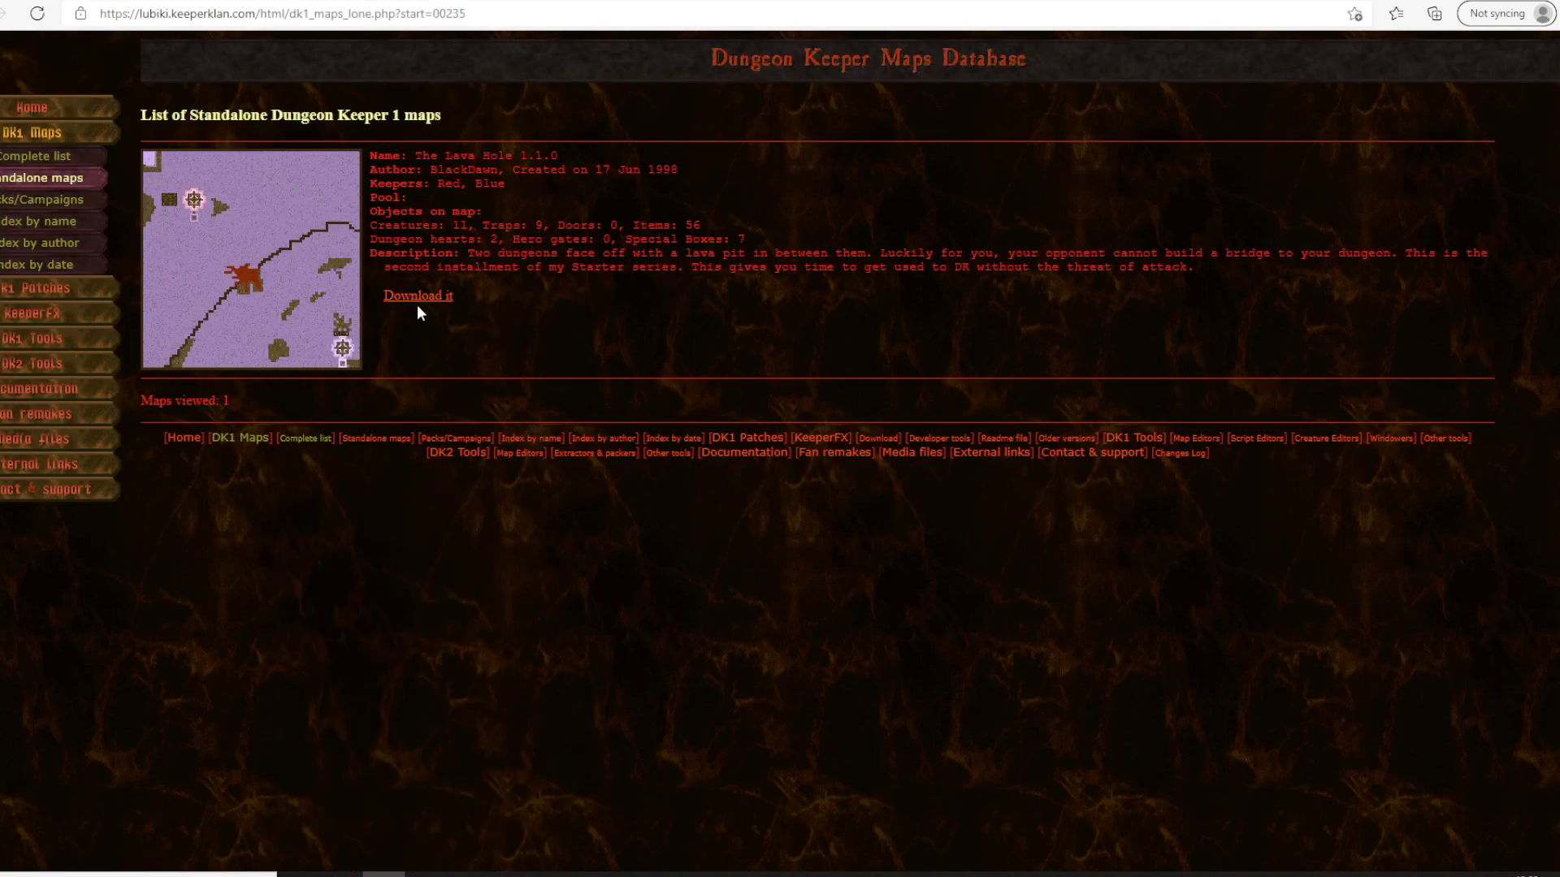
pyautogui.click(410, 301)
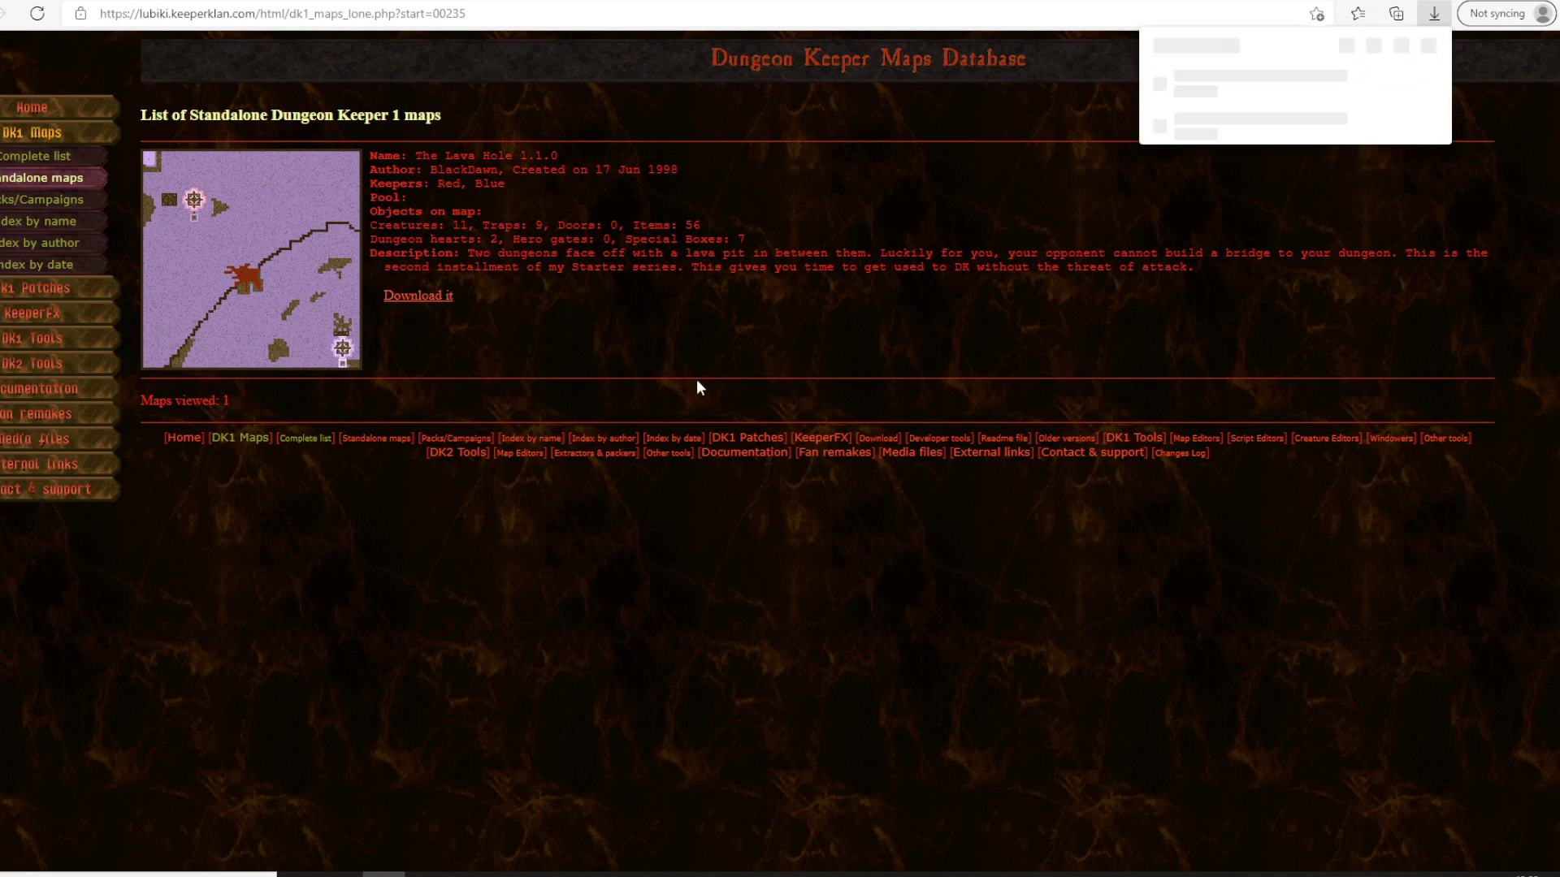
# - Extract the downloaded 00235_lava_hole.zip to C:\Tutorial KFX\levels\standard and close the archive
pyautogui.click(1191, 91)
pyautogui.click(824, 446)
pyautogui.click(664, 237)
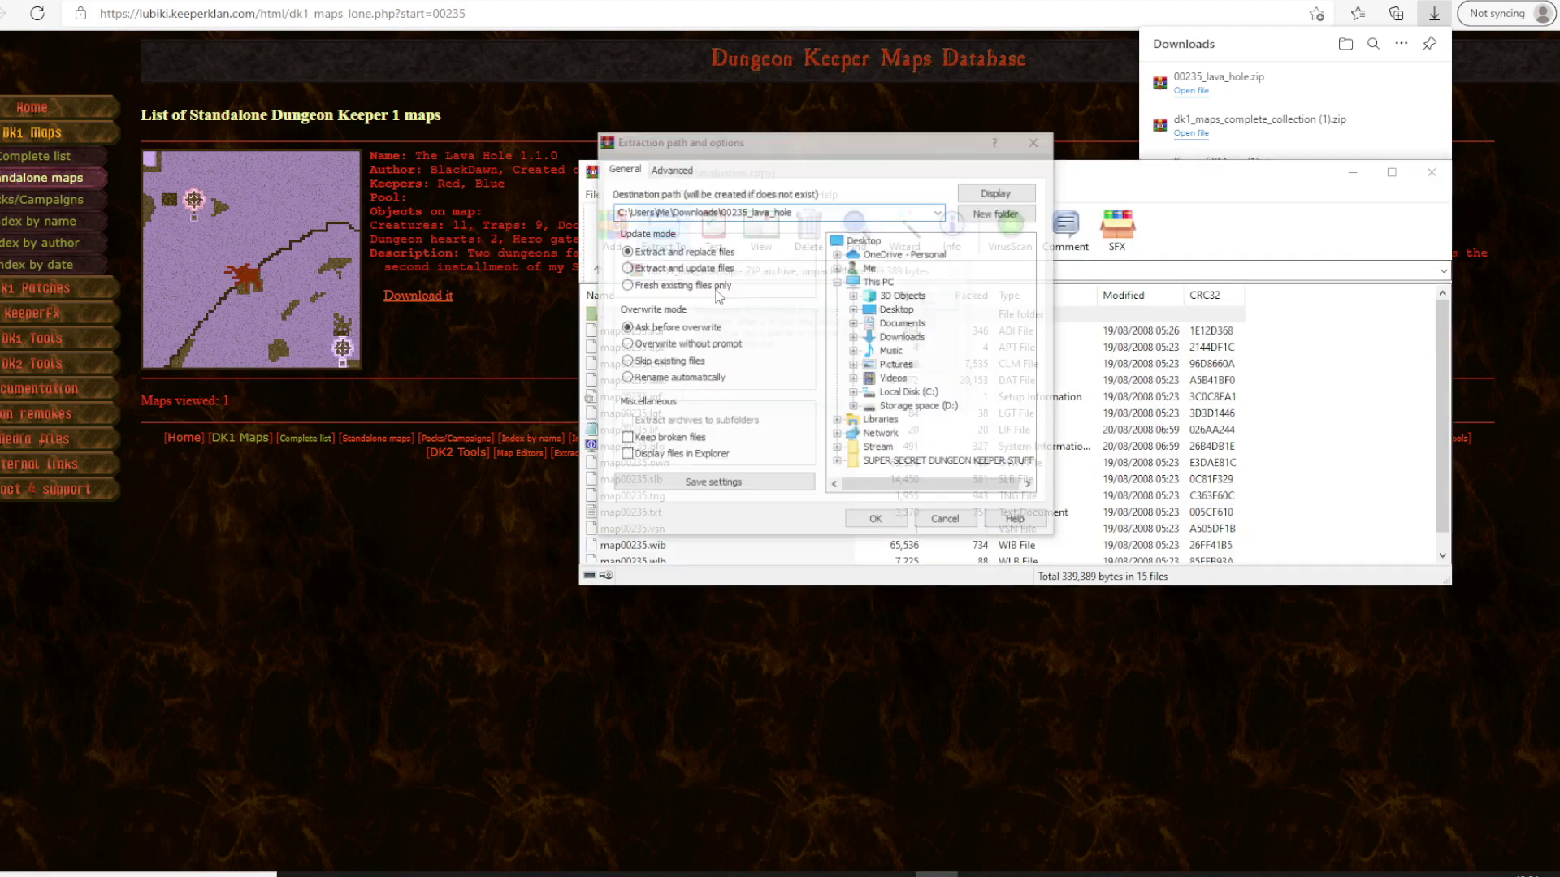
pyautogui.click(960, 273)
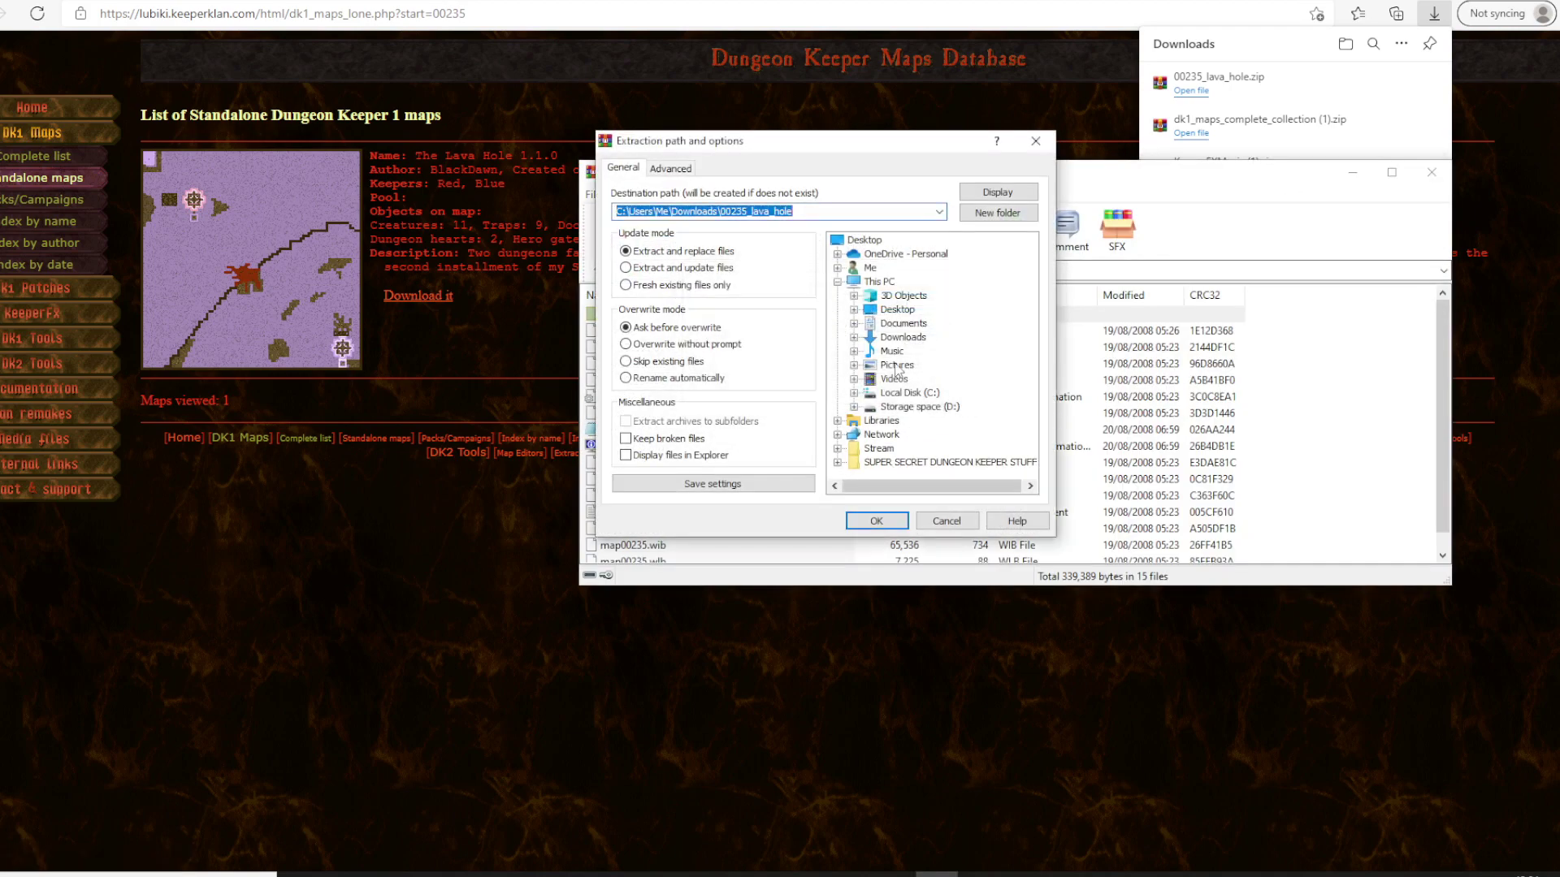
pyautogui.click(853, 394)
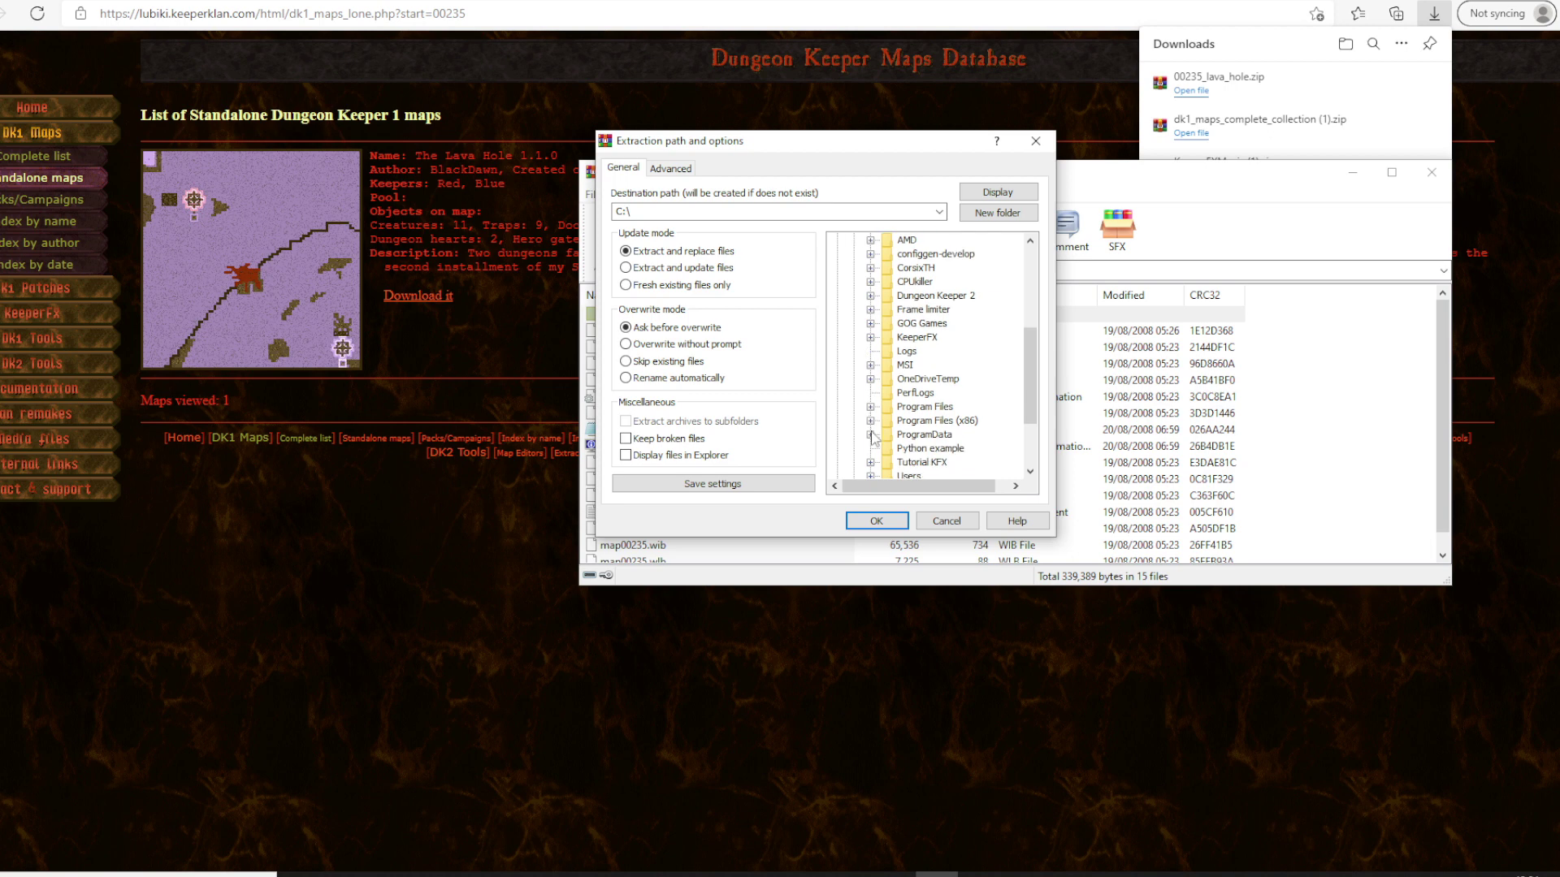
pyautogui.click(870, 462)
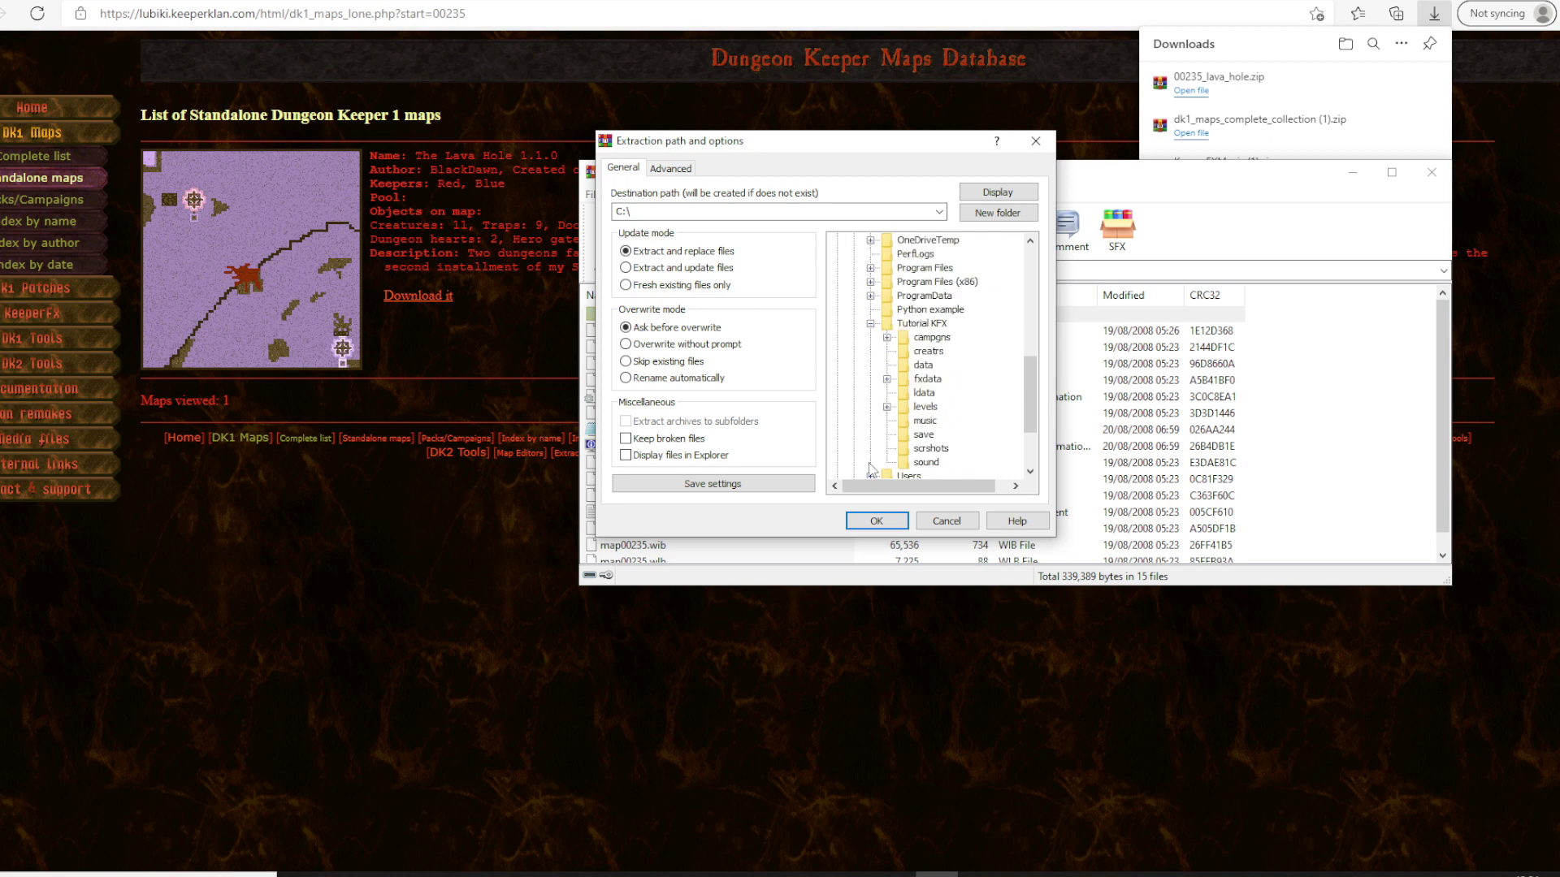
pyautogui.click(887, 408)
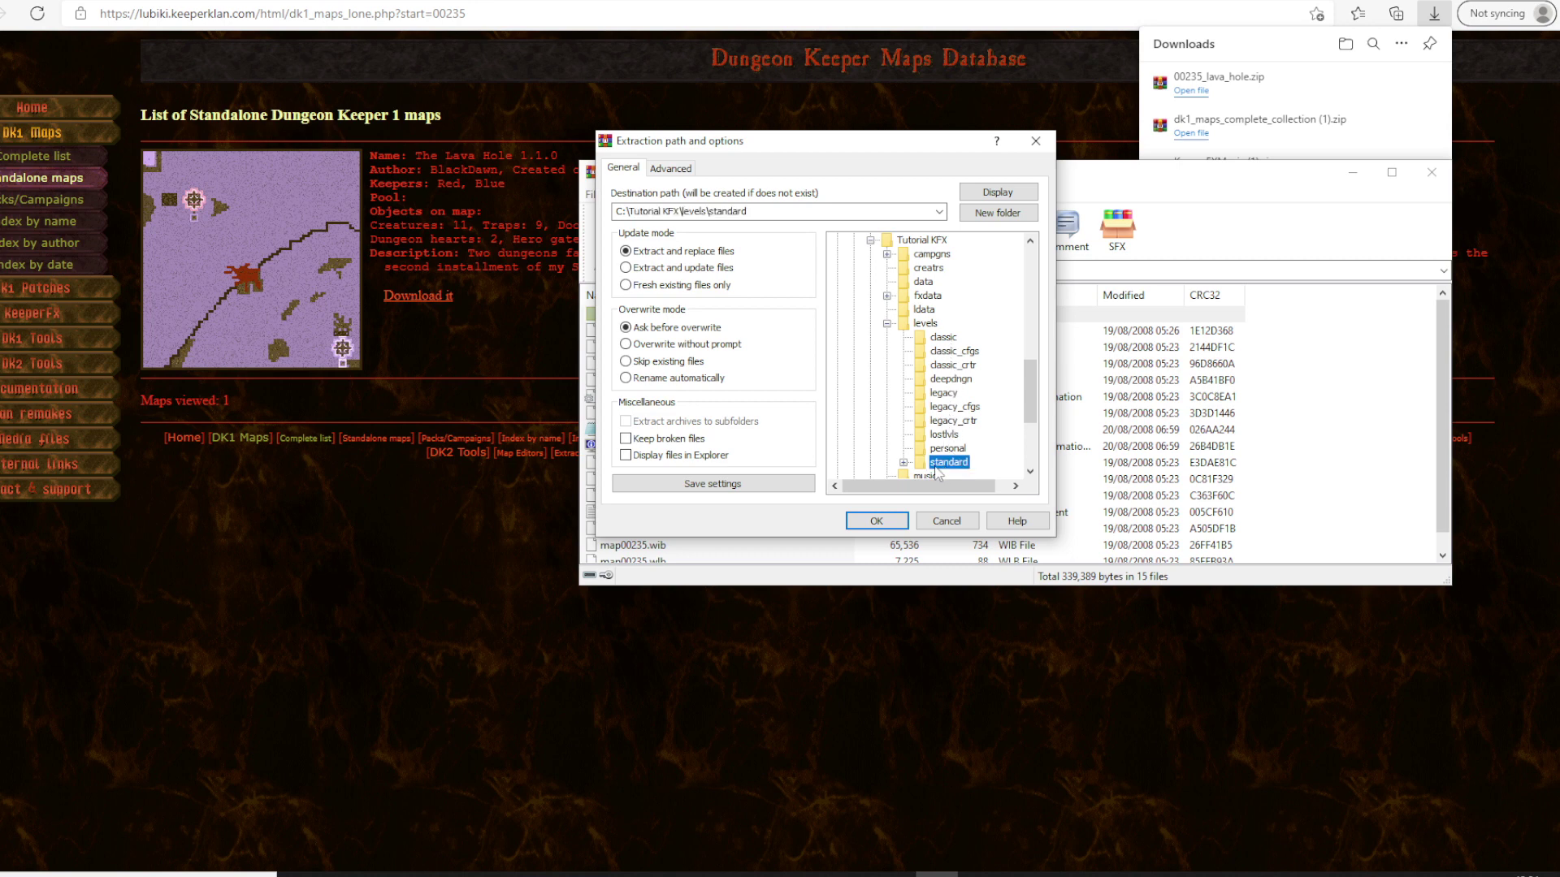
pyautogui.click(877, 523)
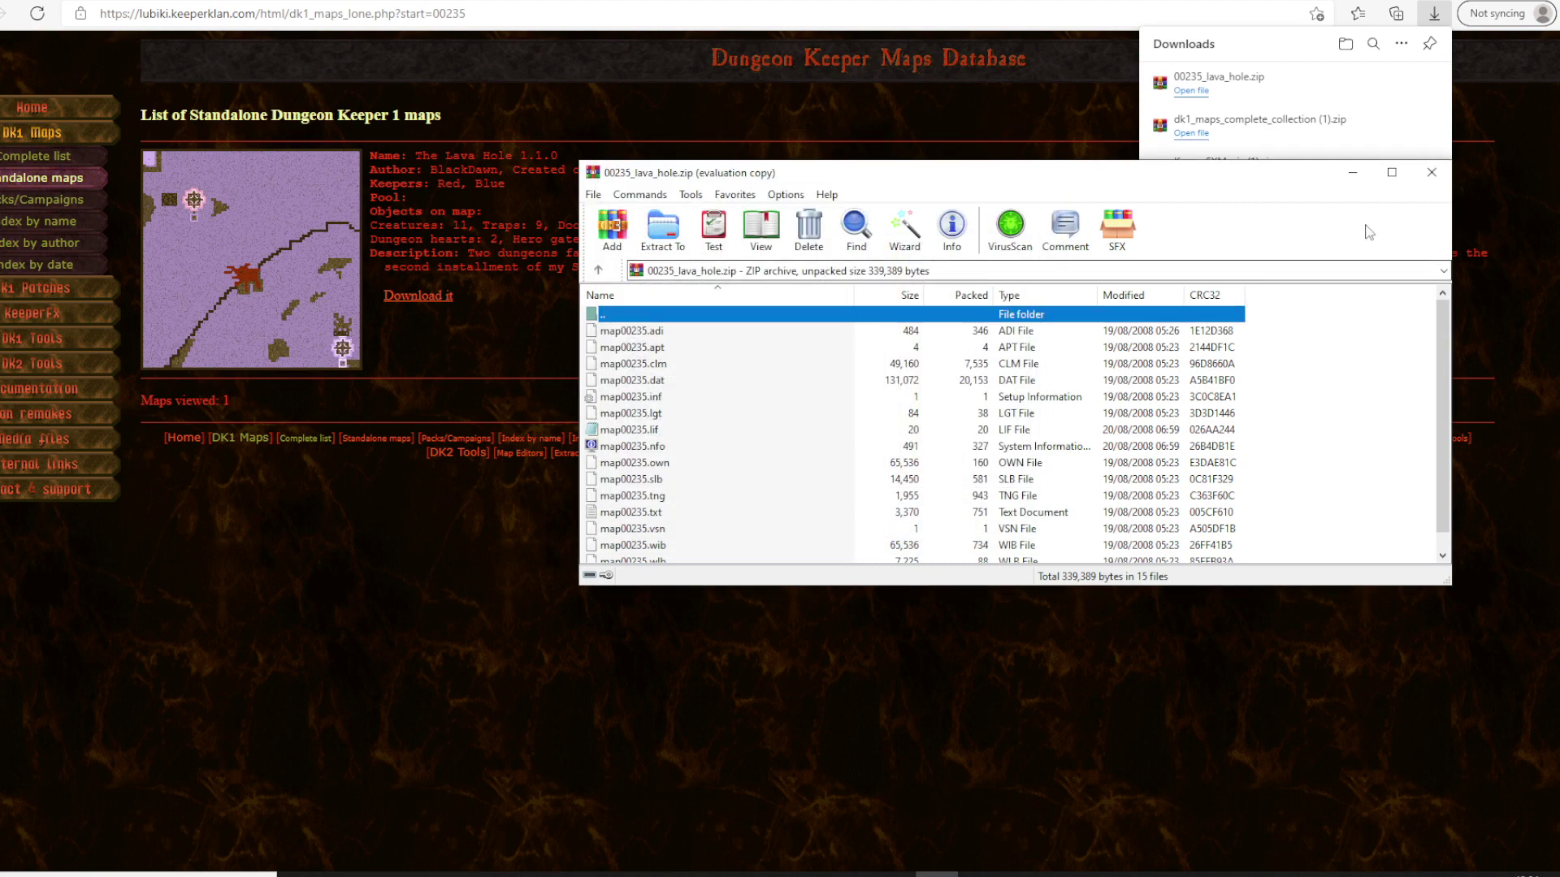
pyautogui.click(1431, 181)
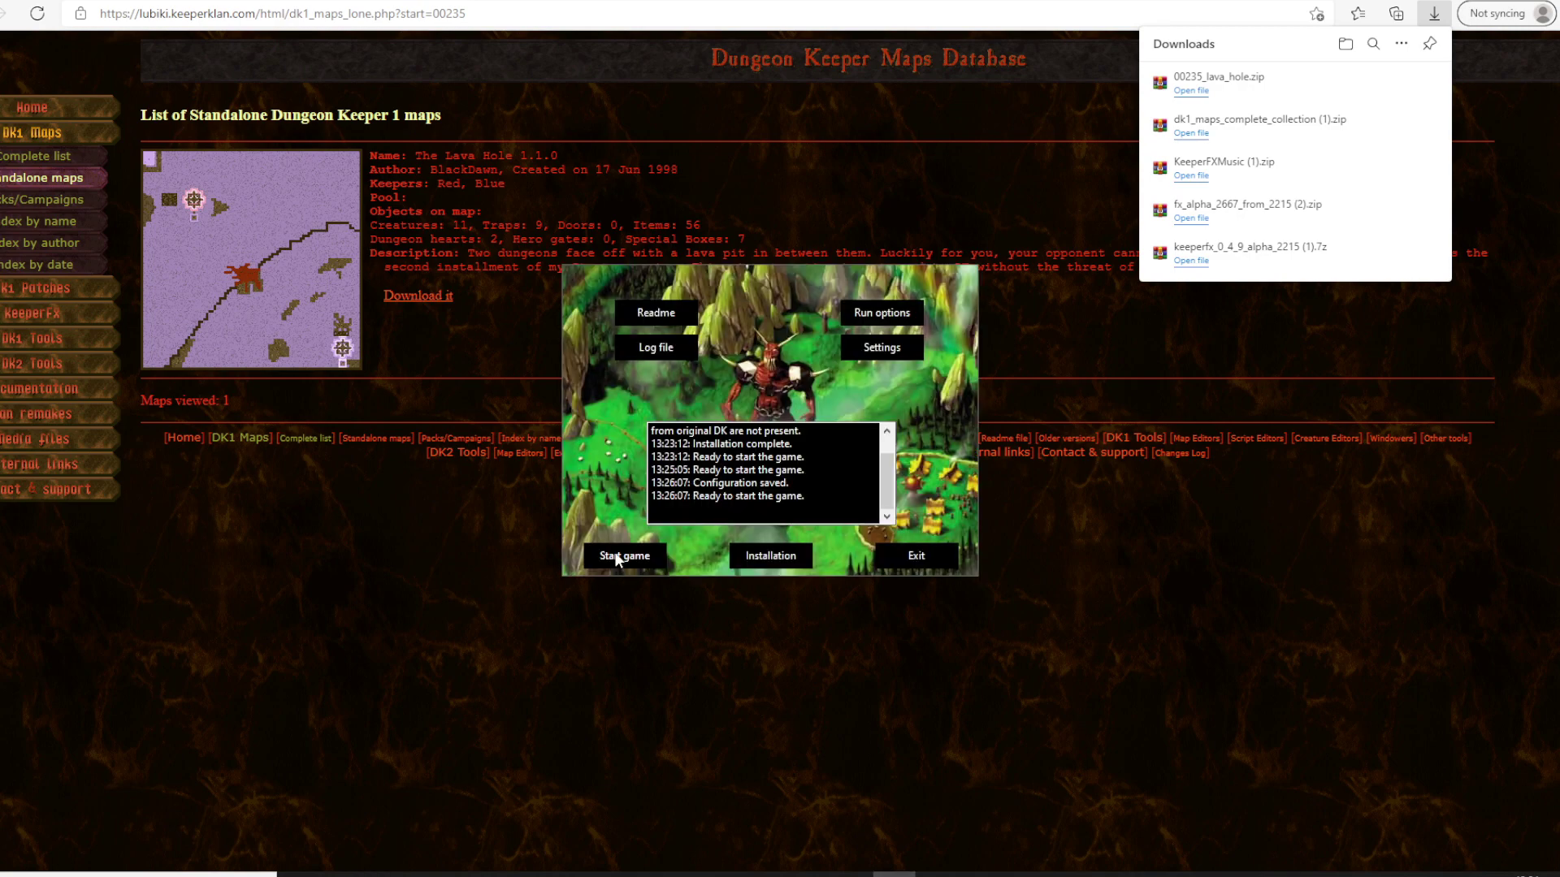
# - Start the game and load The Lava Hole from the Standard Levels free play map pack
pyautogui.click(614, 554)
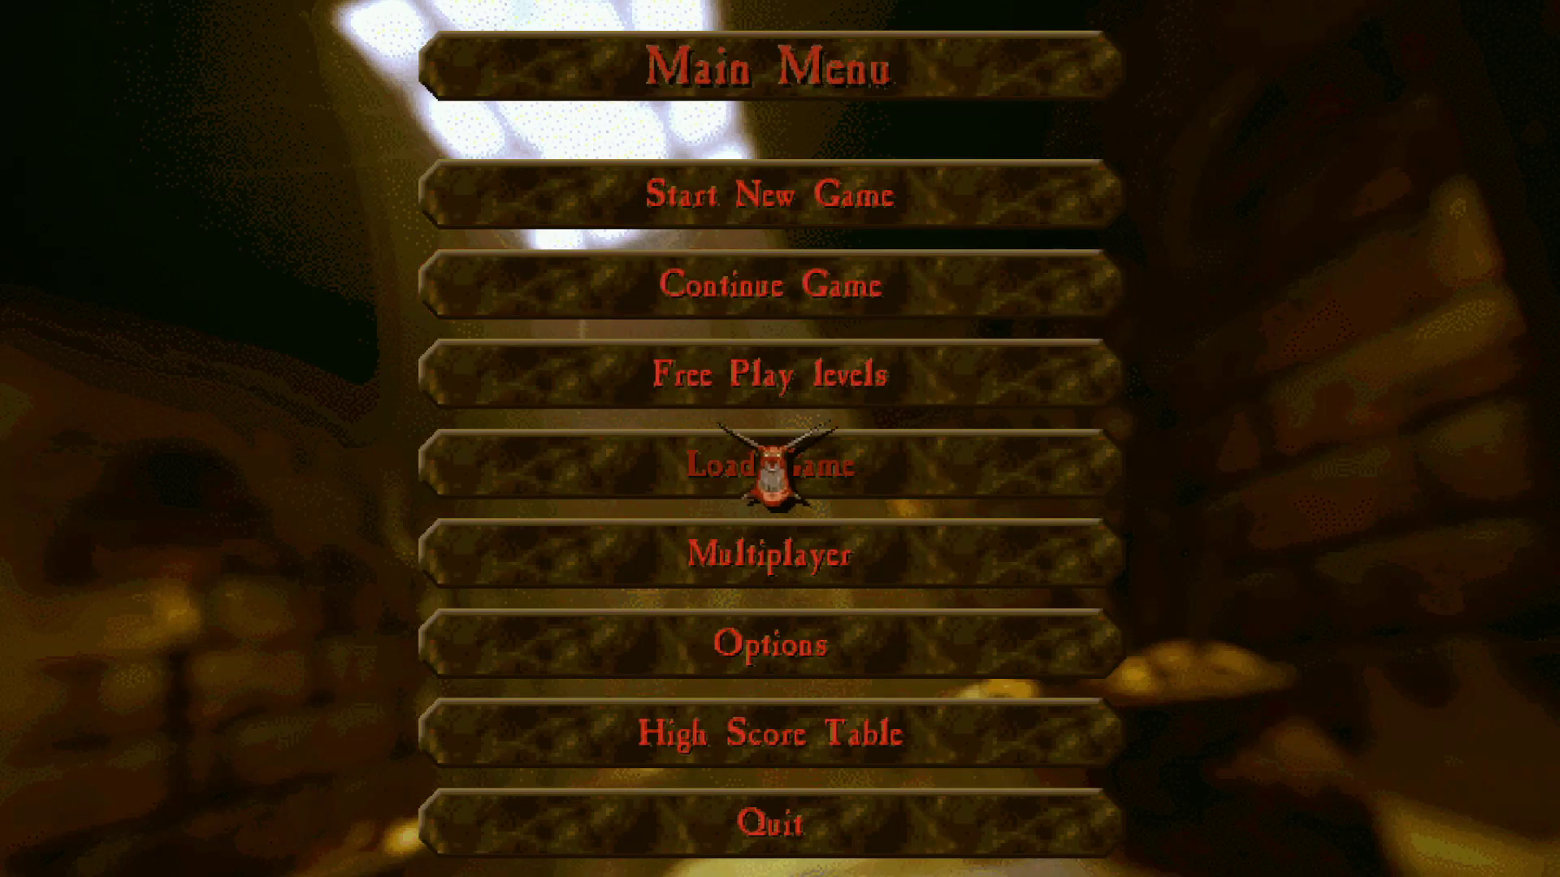
pyautogui.click(764, 382)
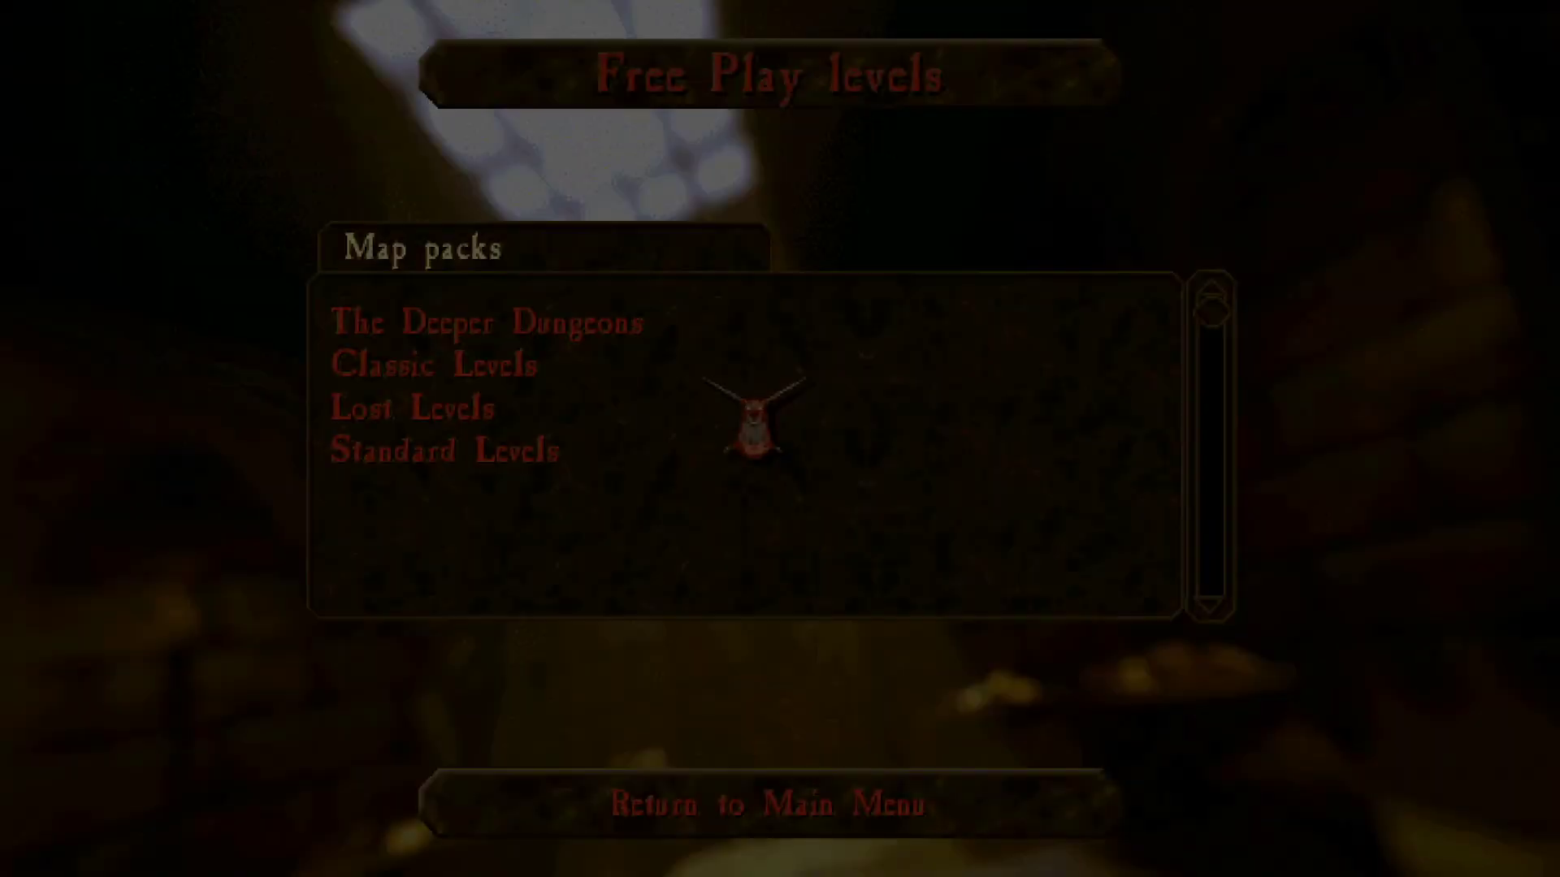
pyautogui.click(743, 455)
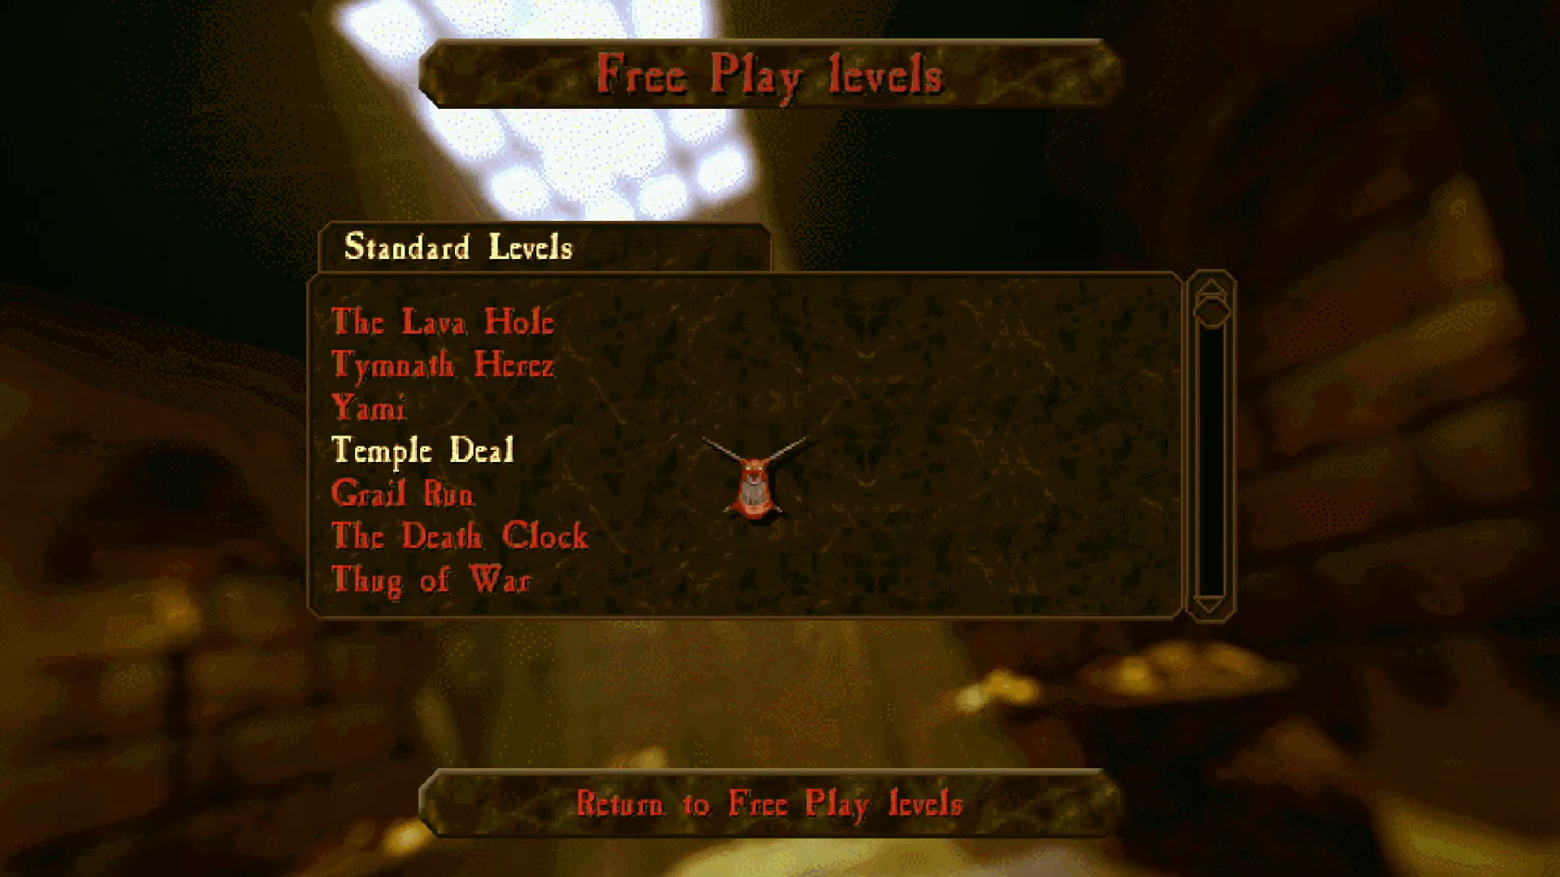
pyautogui.scroll(-8, 756, 455)
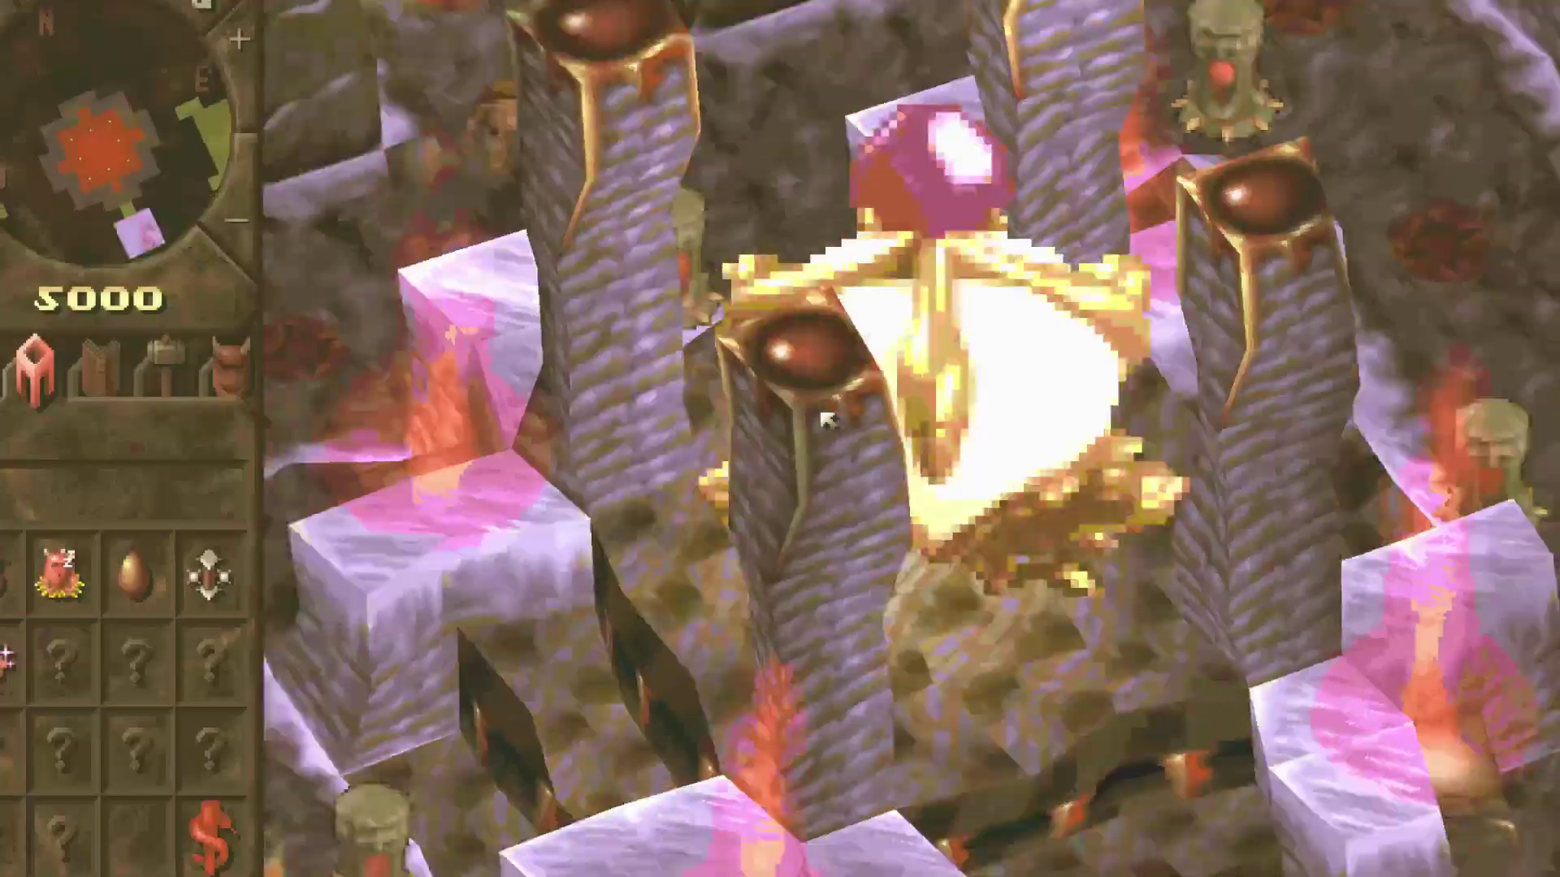
pyautogui.press('m')
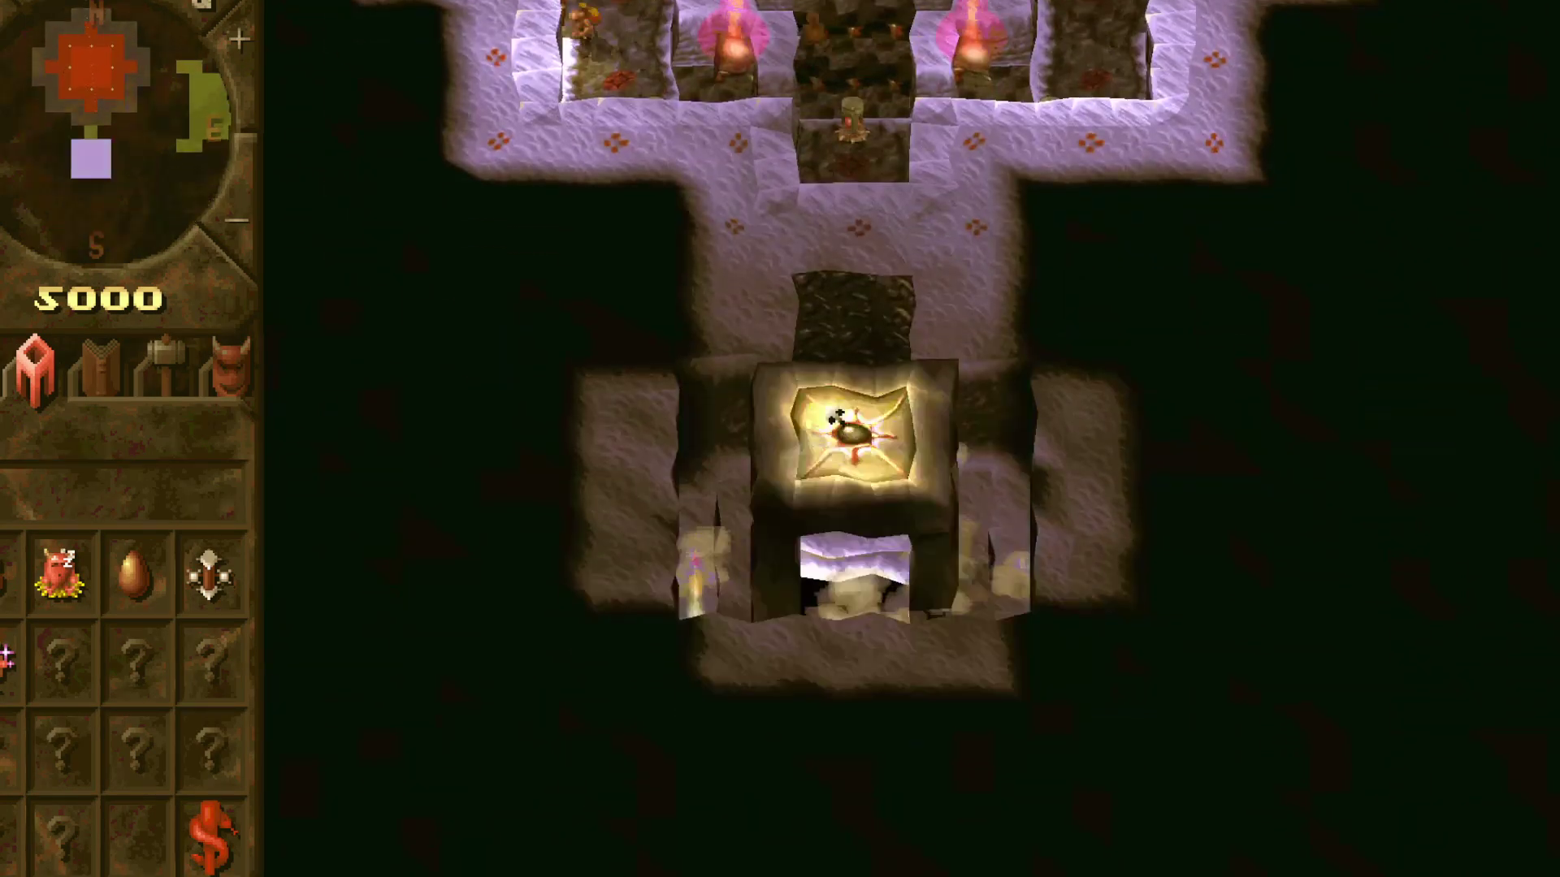
# - Quit the level and the game, and return to the web browser
pyautogui.press('Escape')
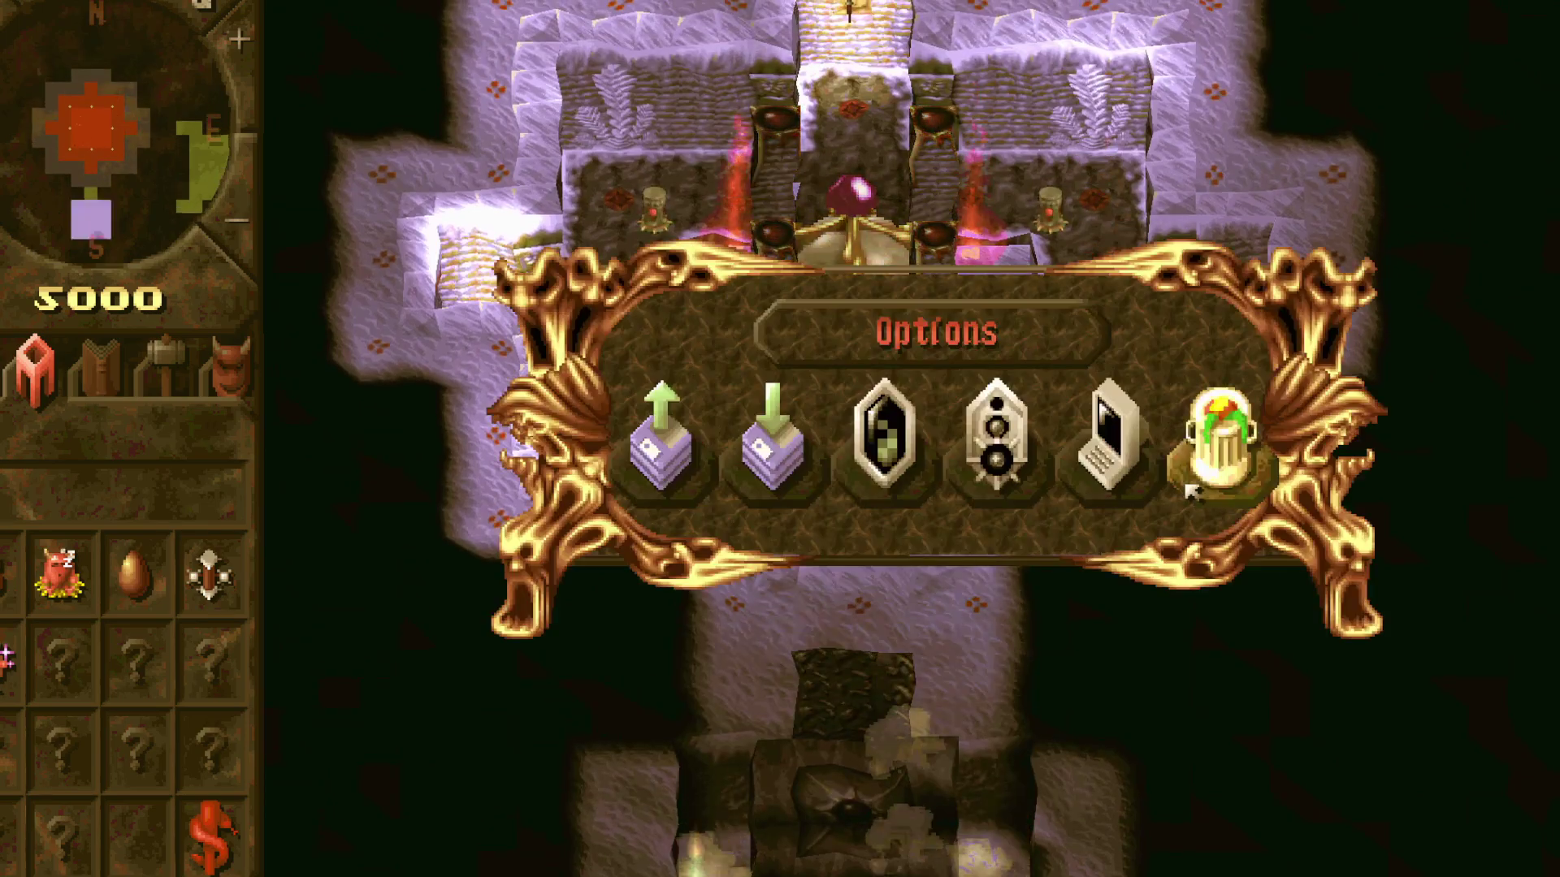
pyautogui.click(1192, 483)
pyautogui.click(1028, 463)
pyautogui.click(719, 798)
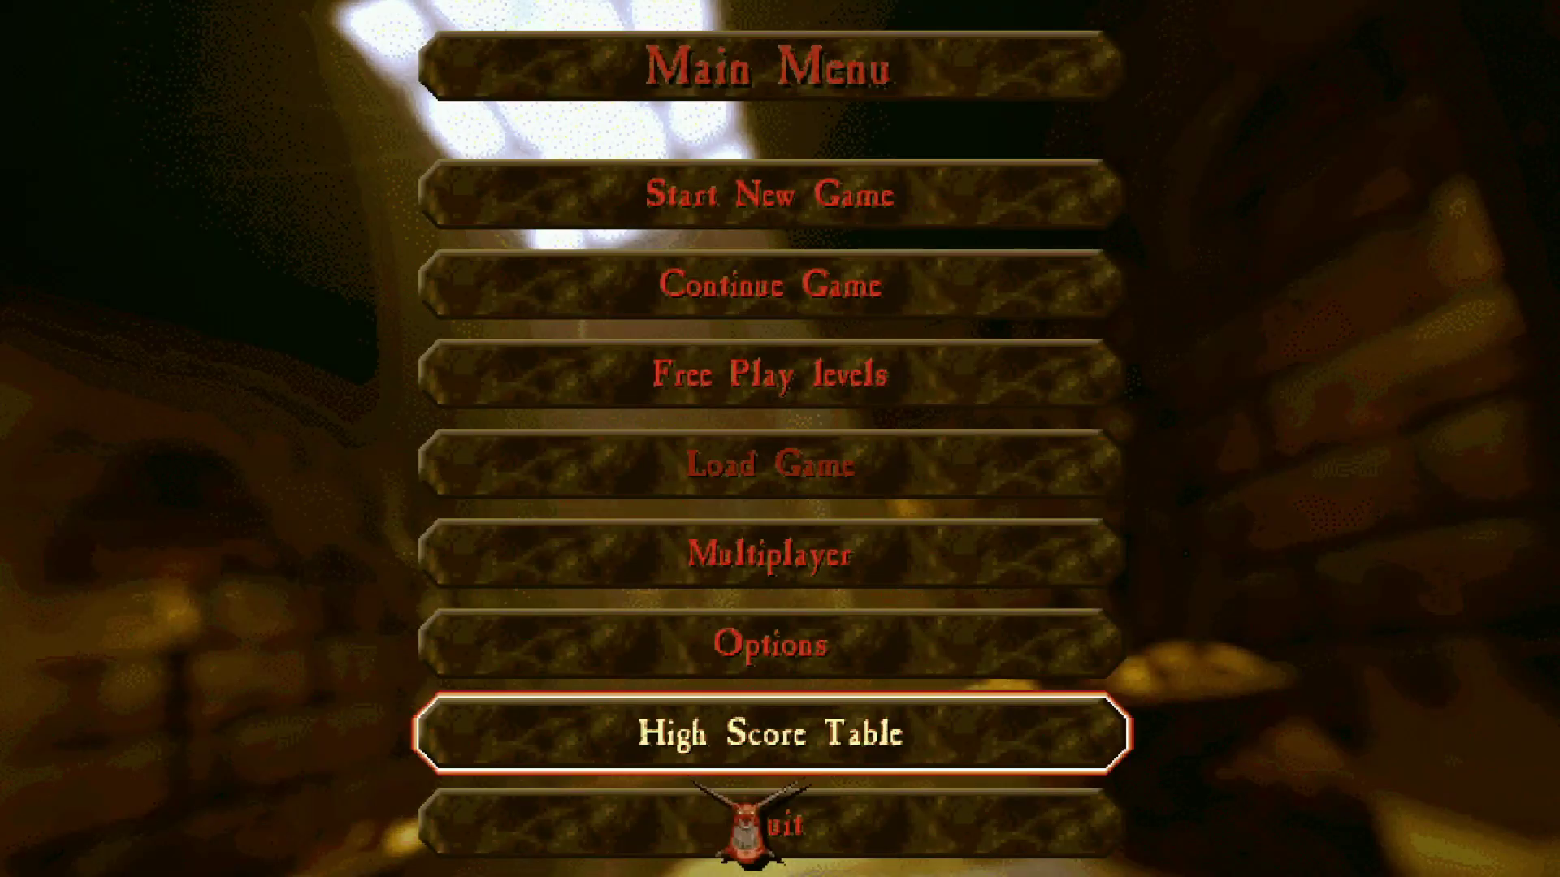
pyautogui.click(768, 823)
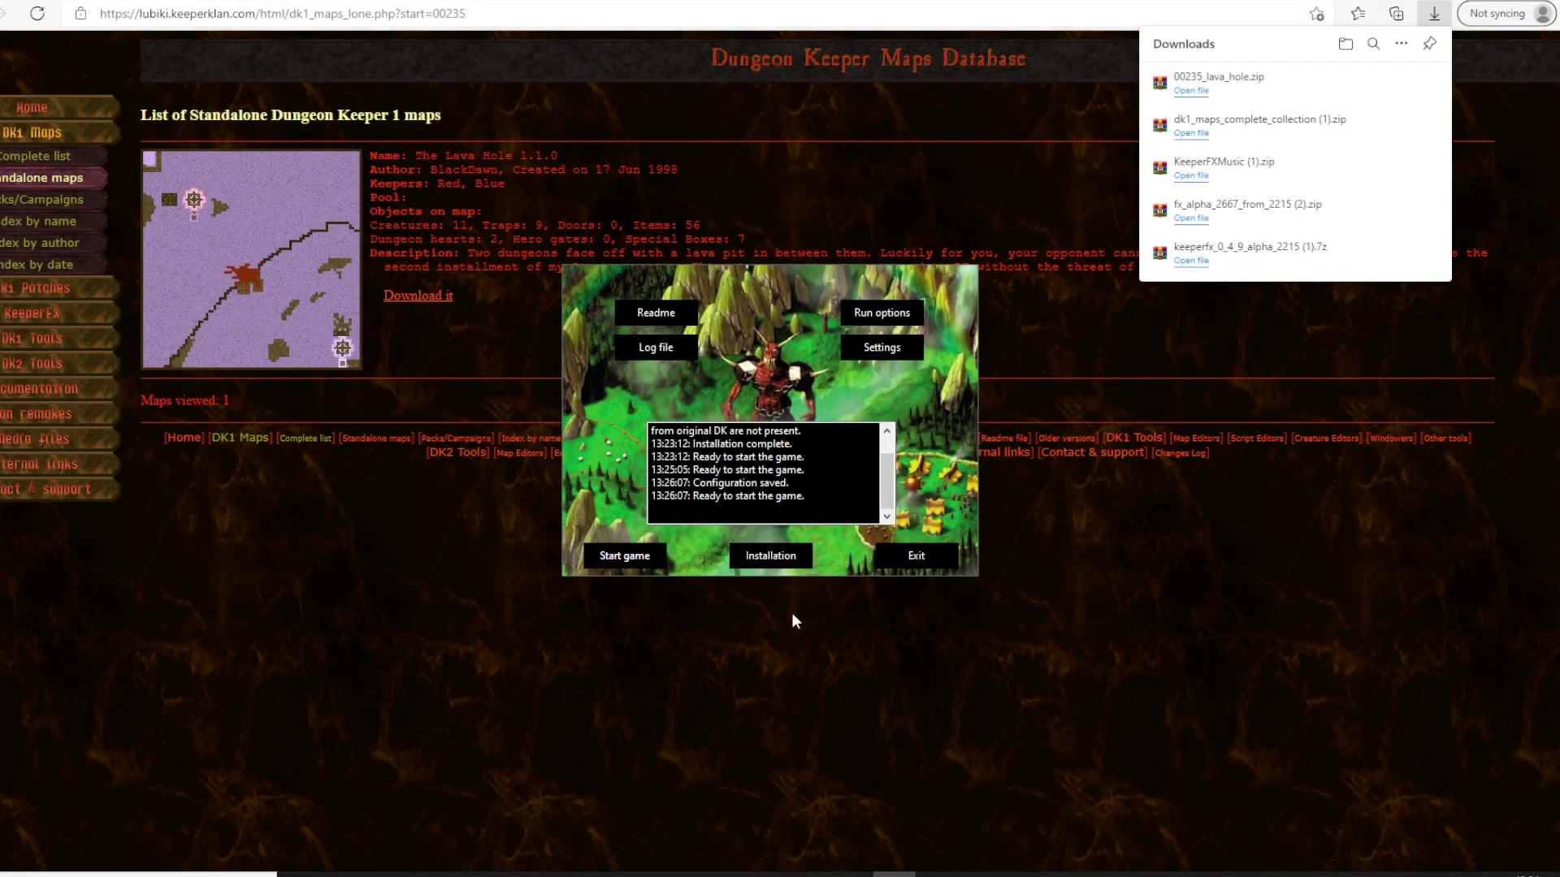
pyautogui.click(788, 619)
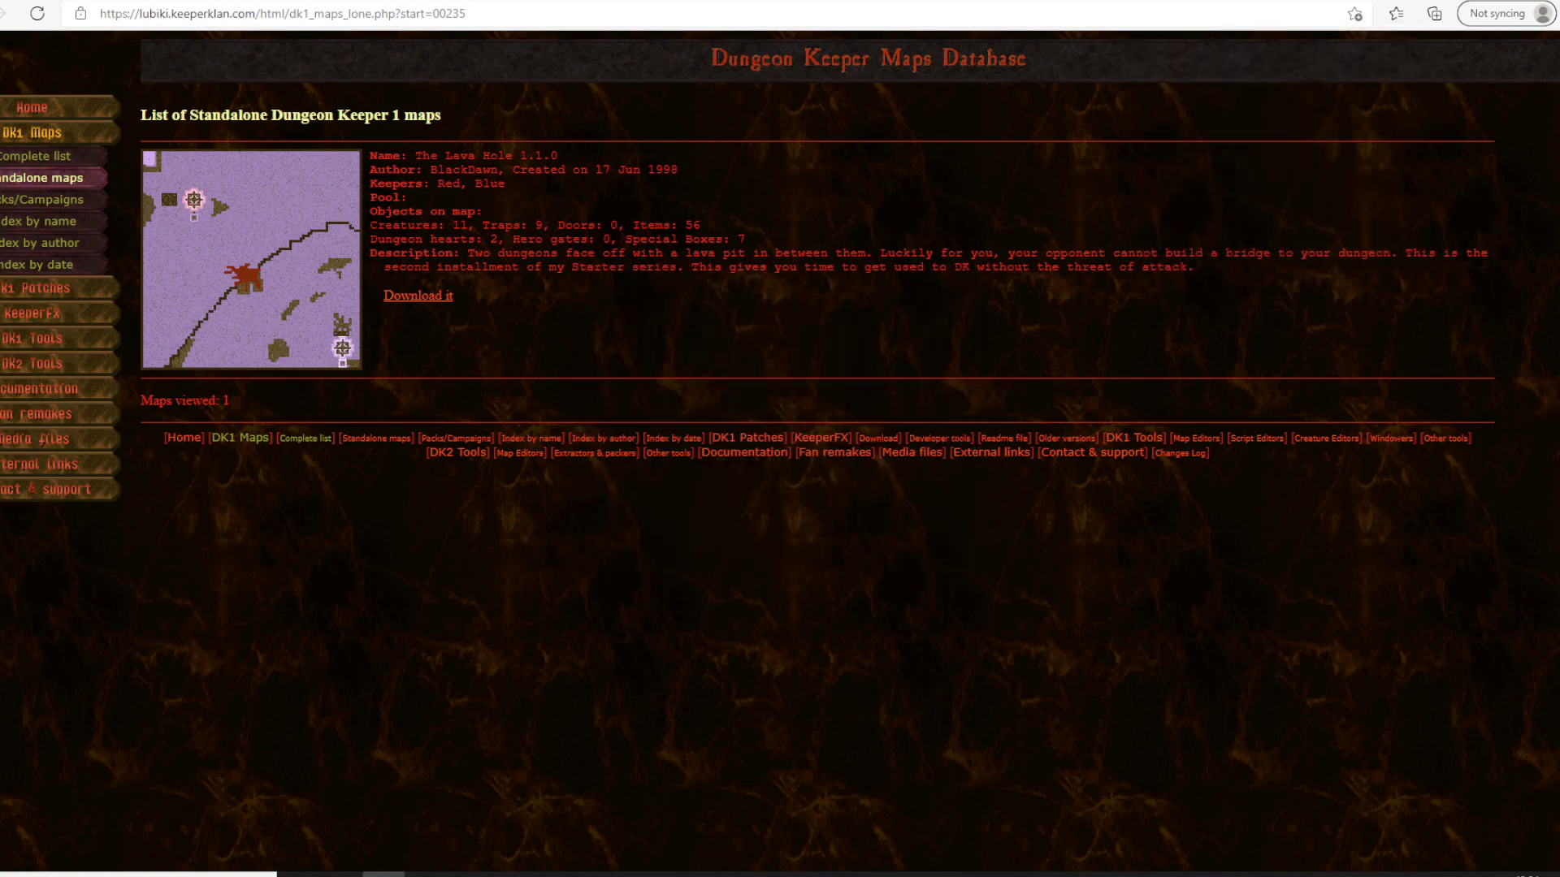
# - Go to the Keeper Klan forum on keeperklan.com and open its DK1 Maps section
pyautogui.hotkey('alt', 'Left')
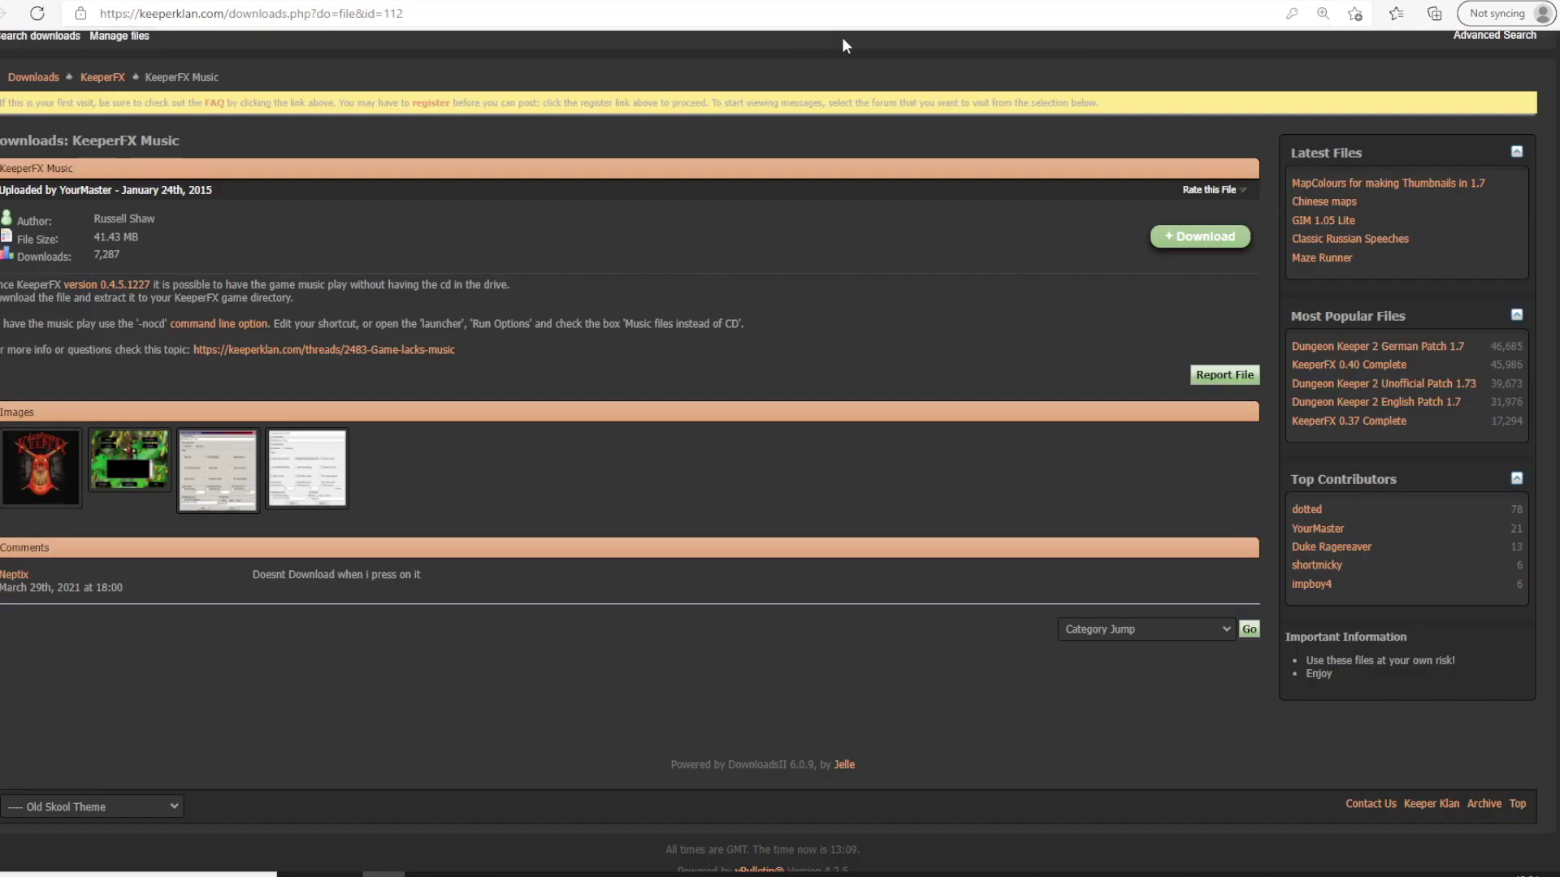
pyautogui.scroll(1, 307, 234)
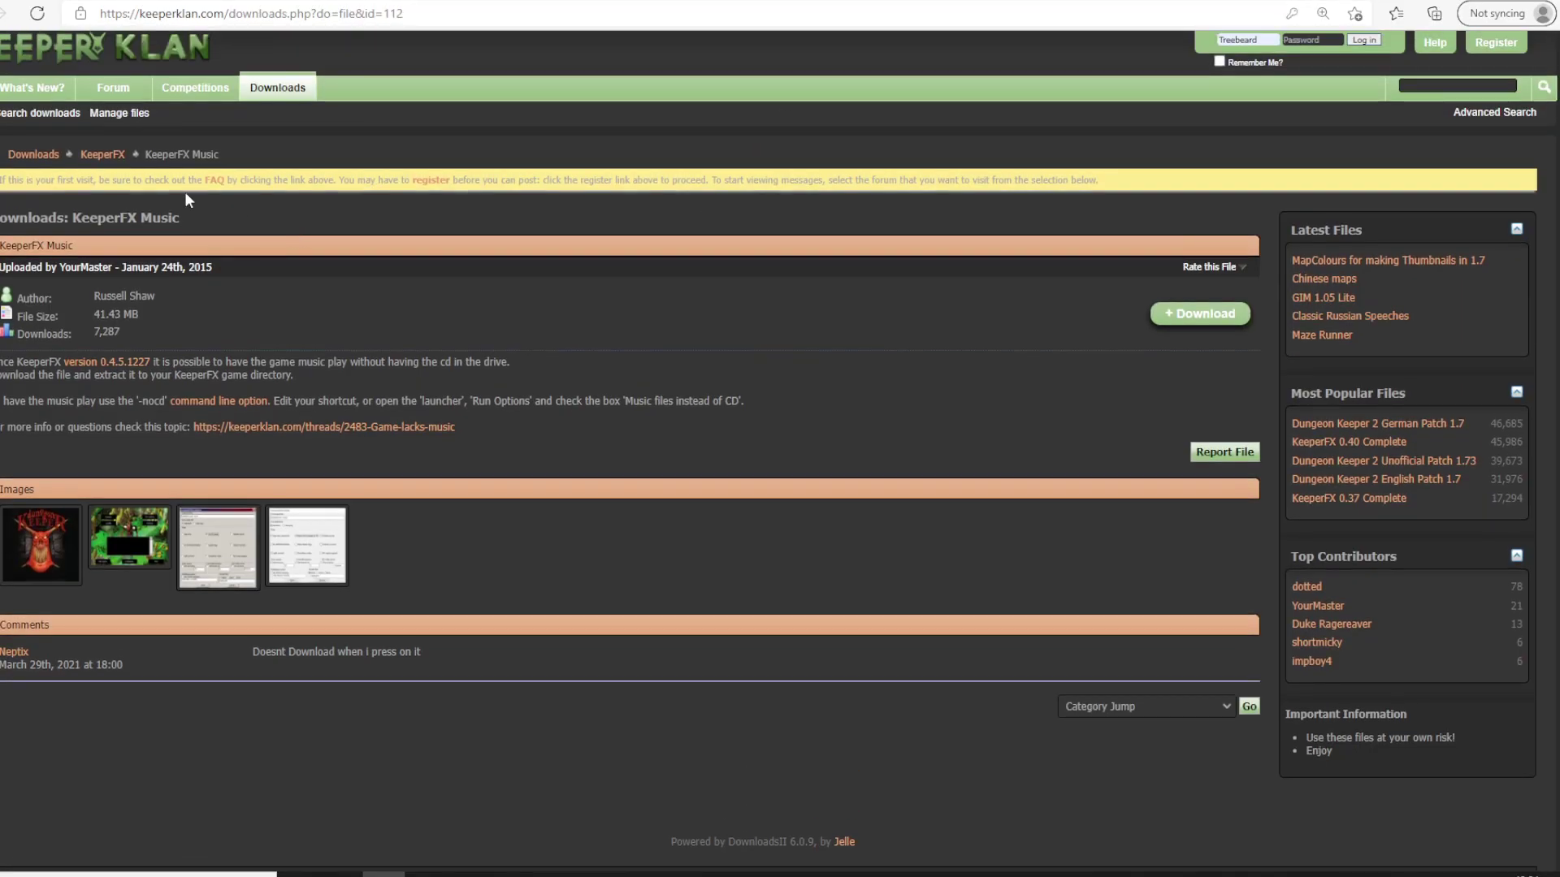
pyautogui.click(78, 64)
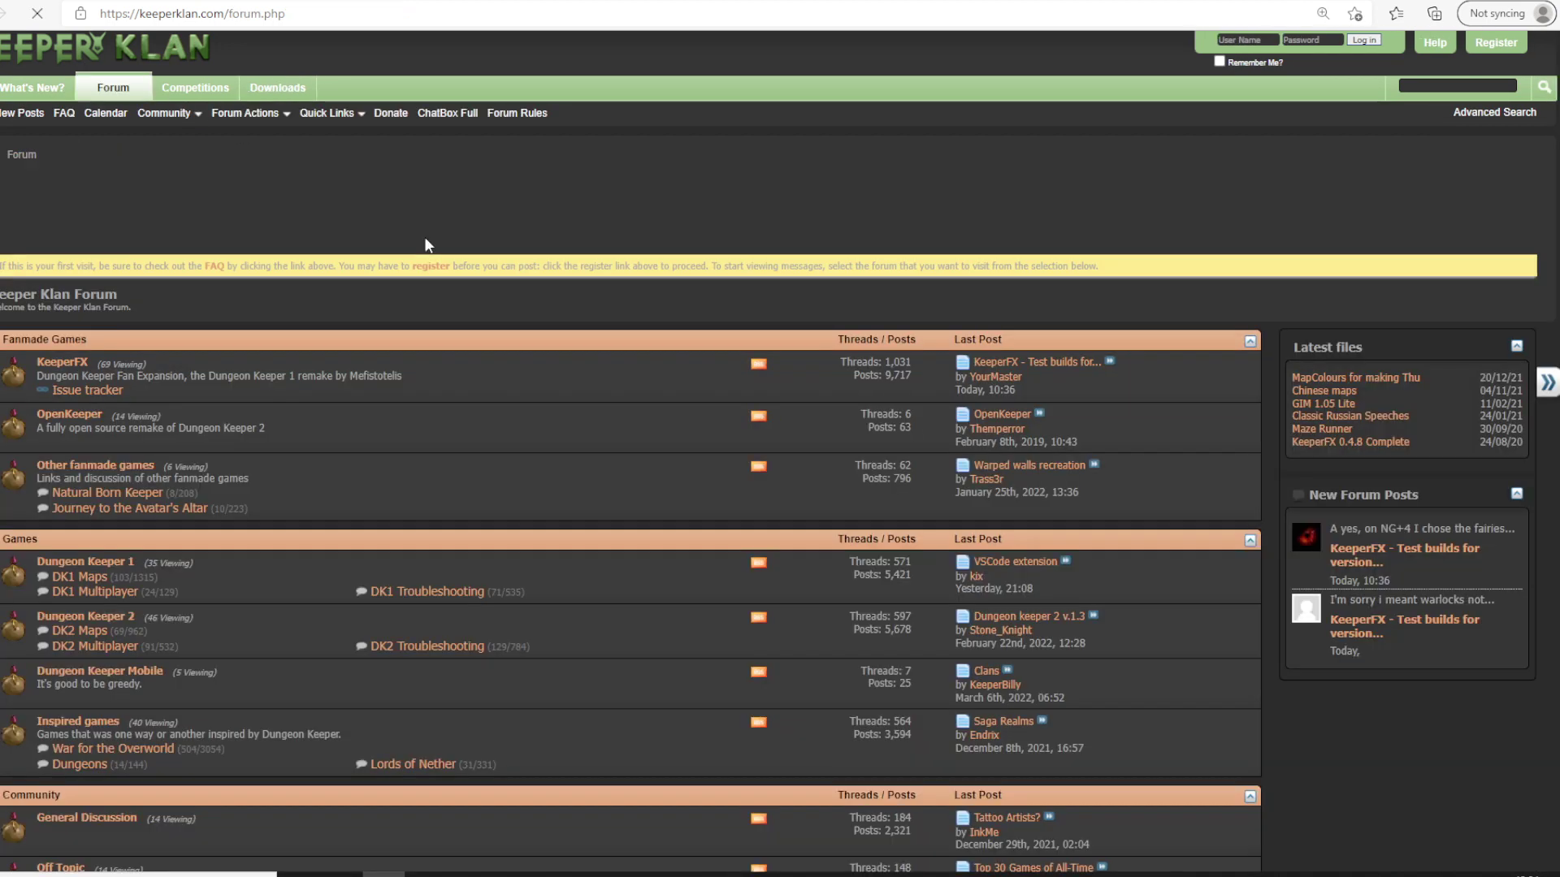
pyautogui.scroll(-3, 367, 470)
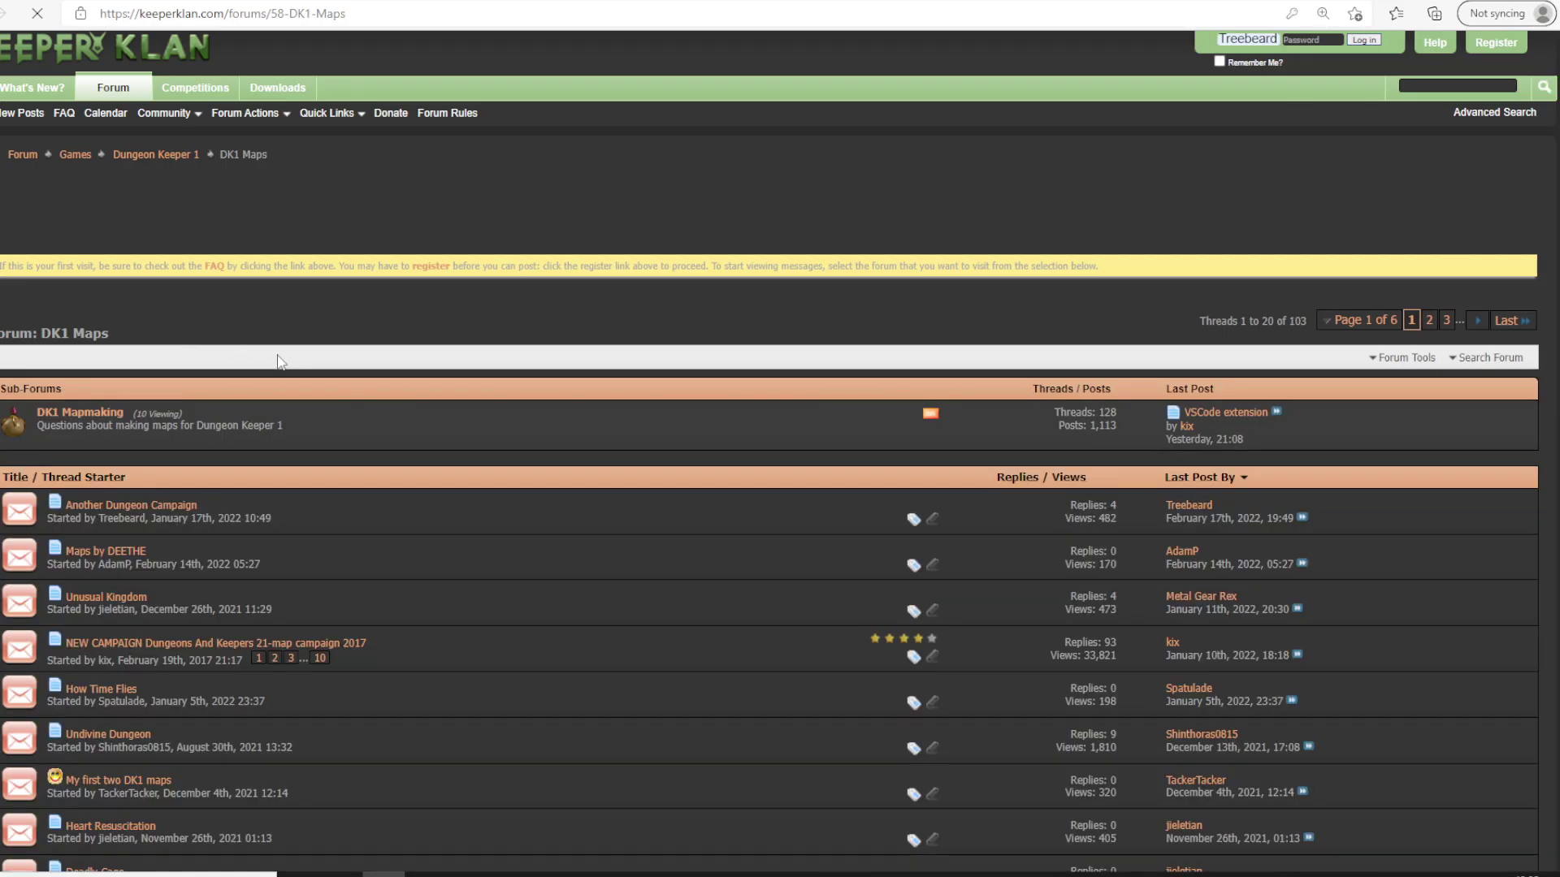
# - Open the Dungeons And Keepers 21-map campaign 2017 thread and download the campaign's v1.5 zip file
pyautogui.scroll(-3, 276, 354)
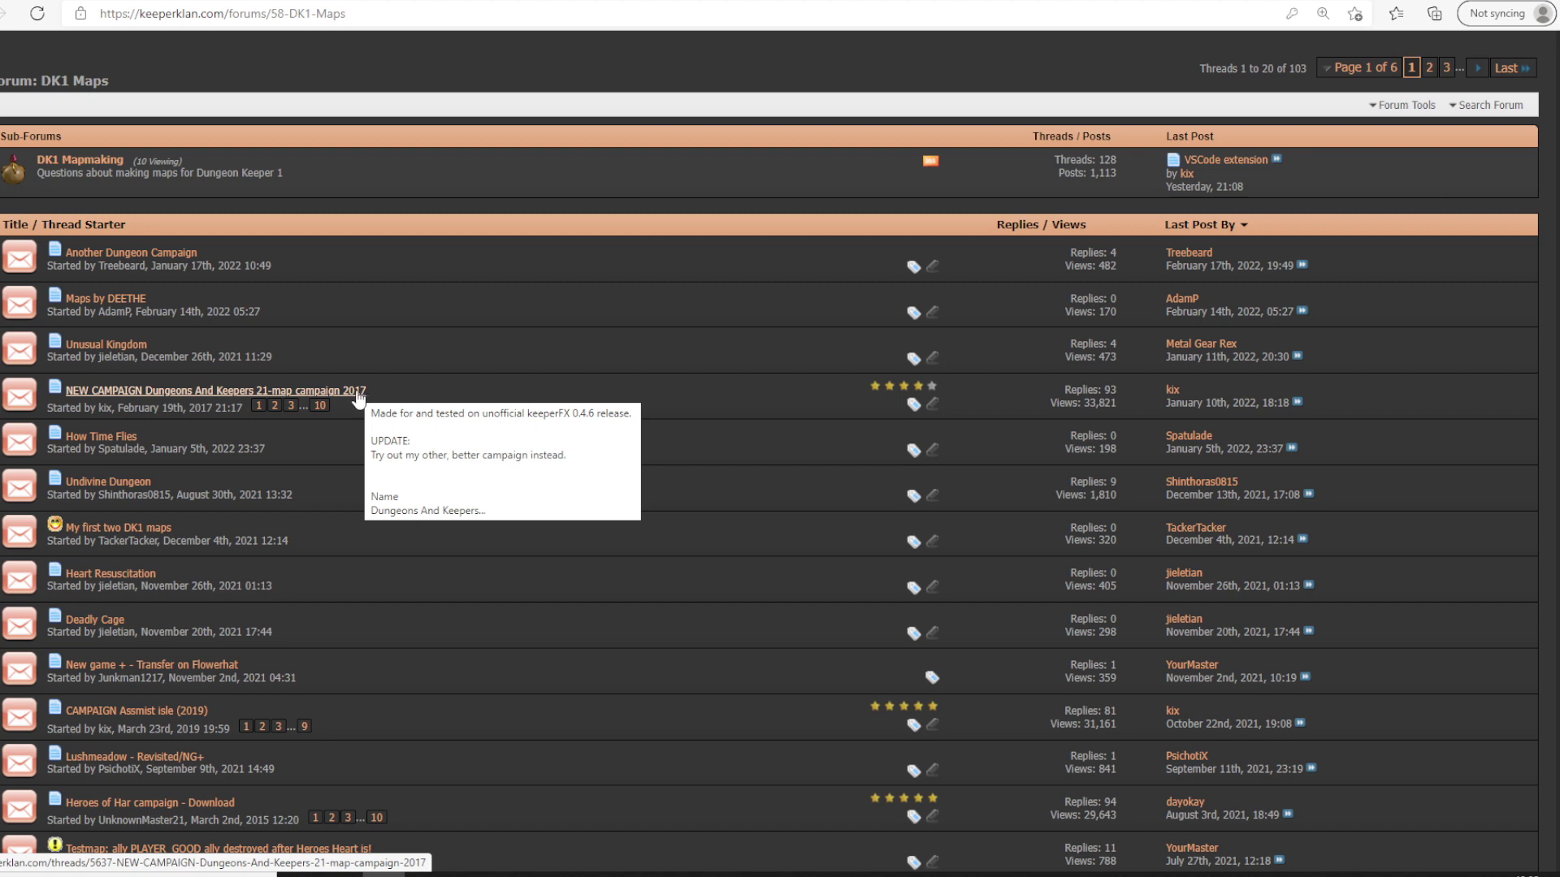
pyautogui.click(356, 393)
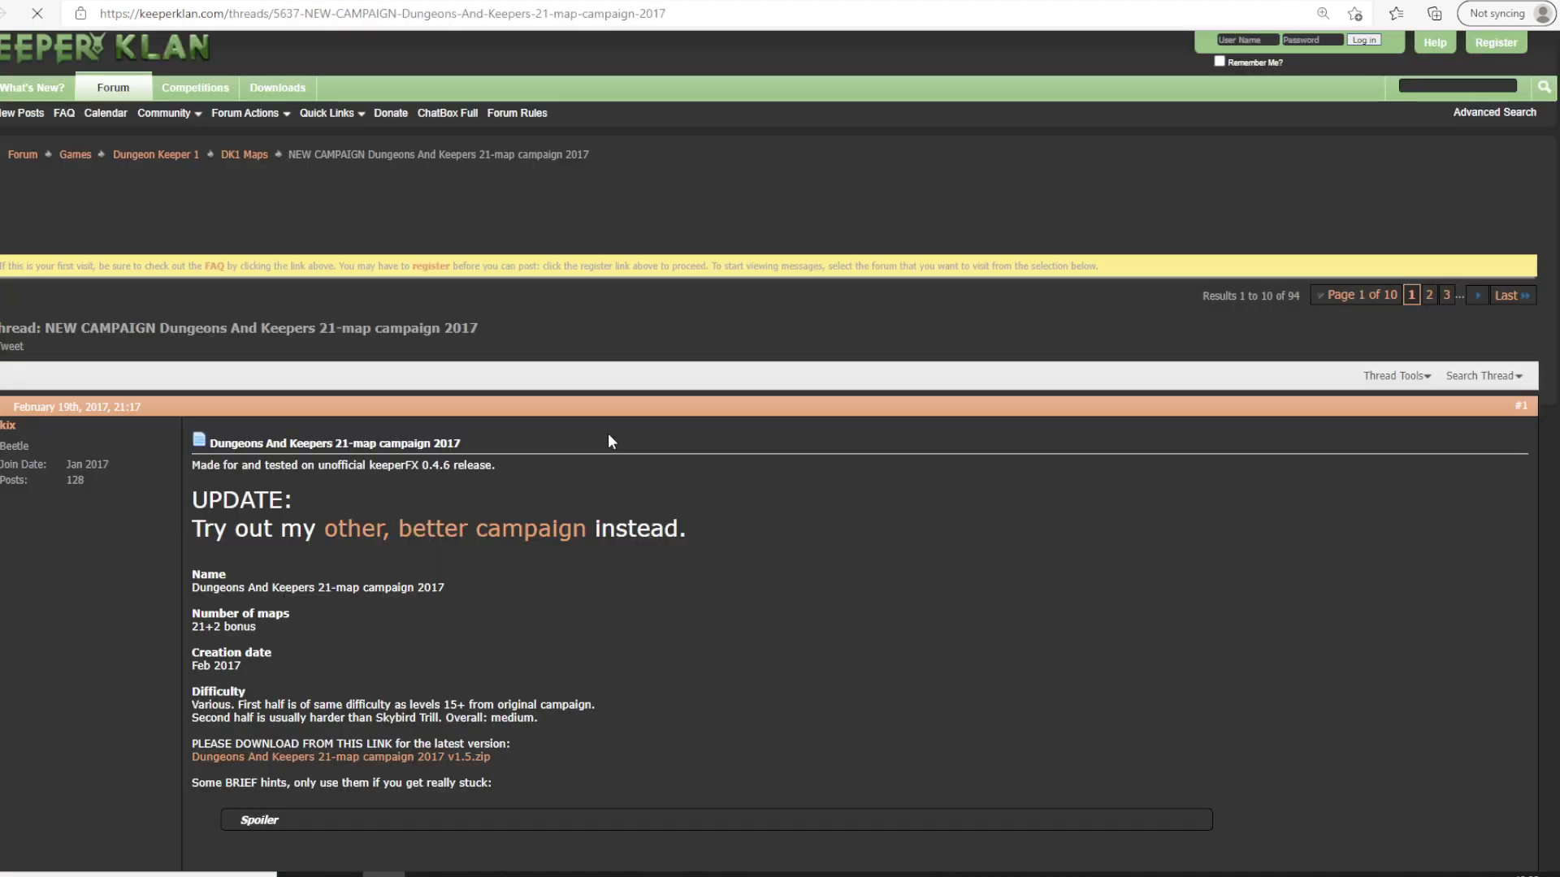
pyautogui.scroll(-3, 612, 441)
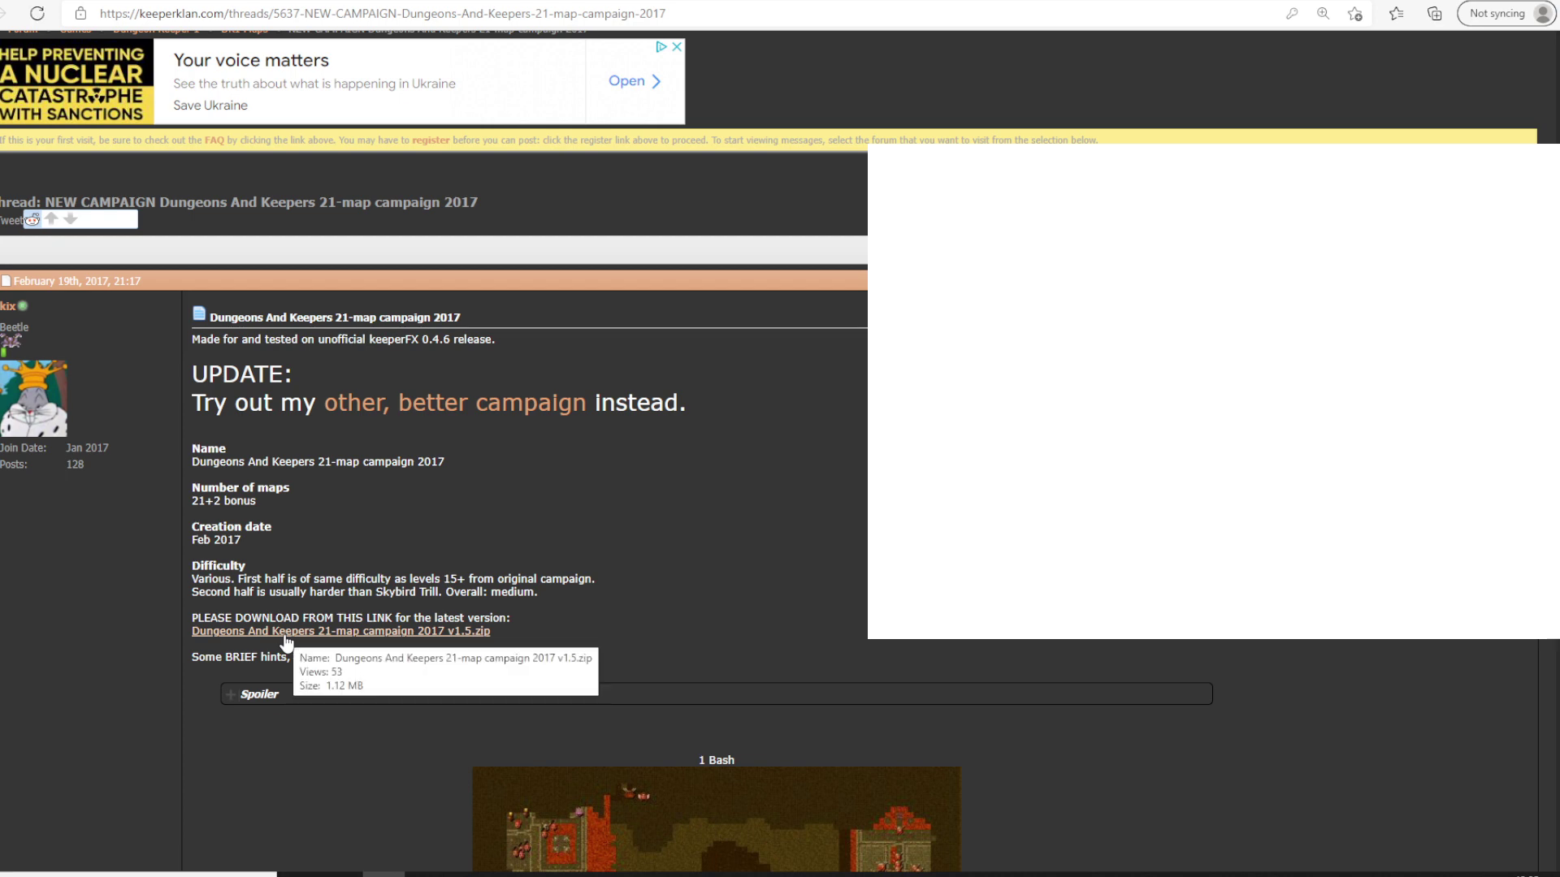
pyautogui.click(285, 637)
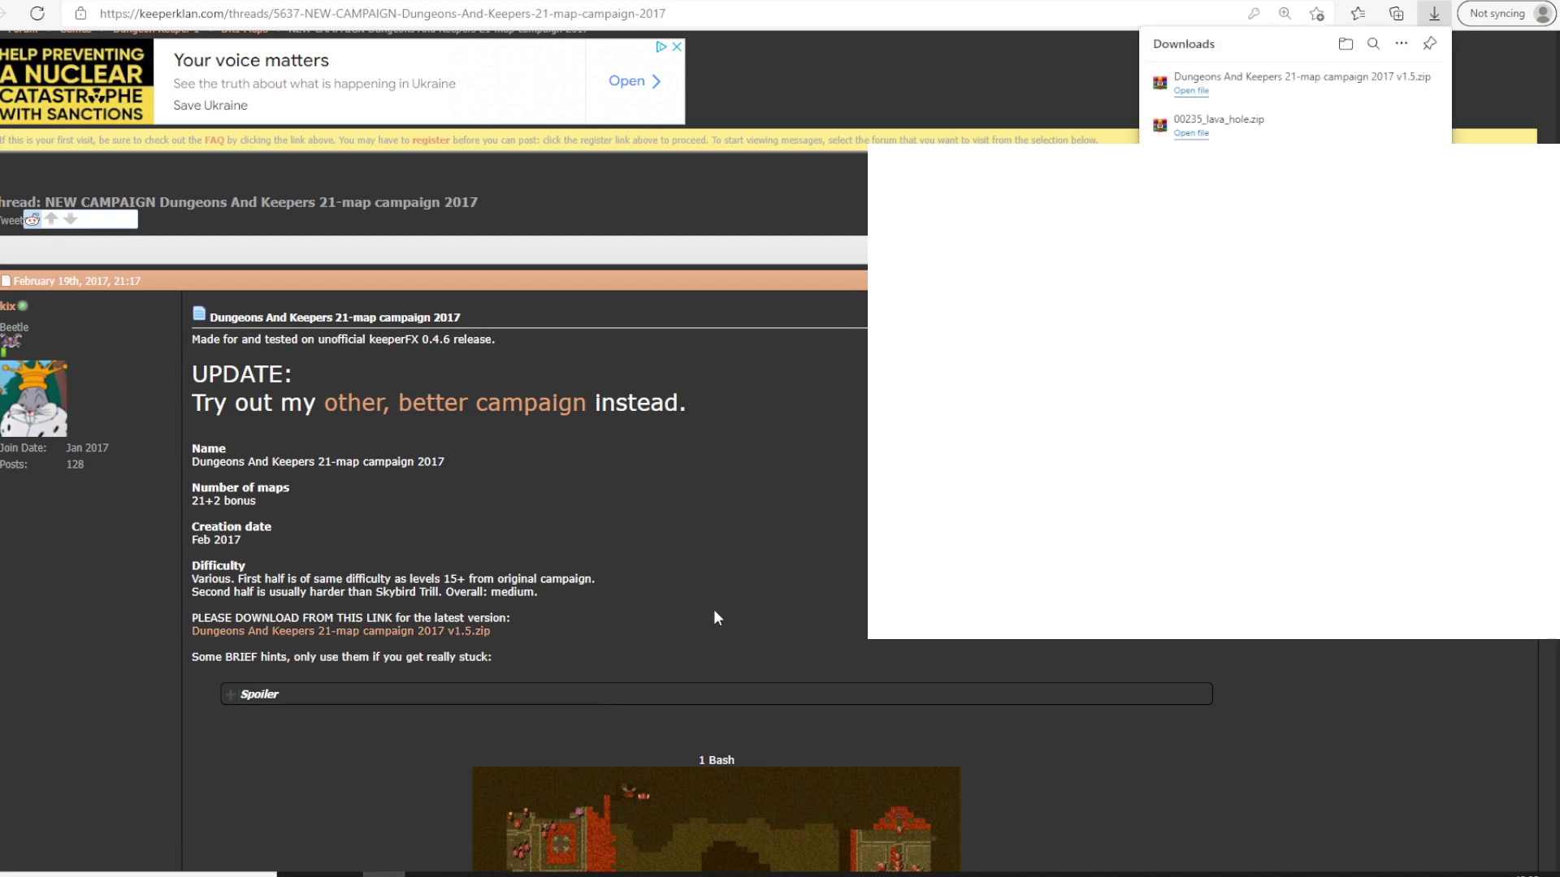
# - Open the downloaded campaign archive and examine the folder structure down to the contents of its campgns folder
pyautogui.click(1191, 91)
pyautogui.click(842, 453)
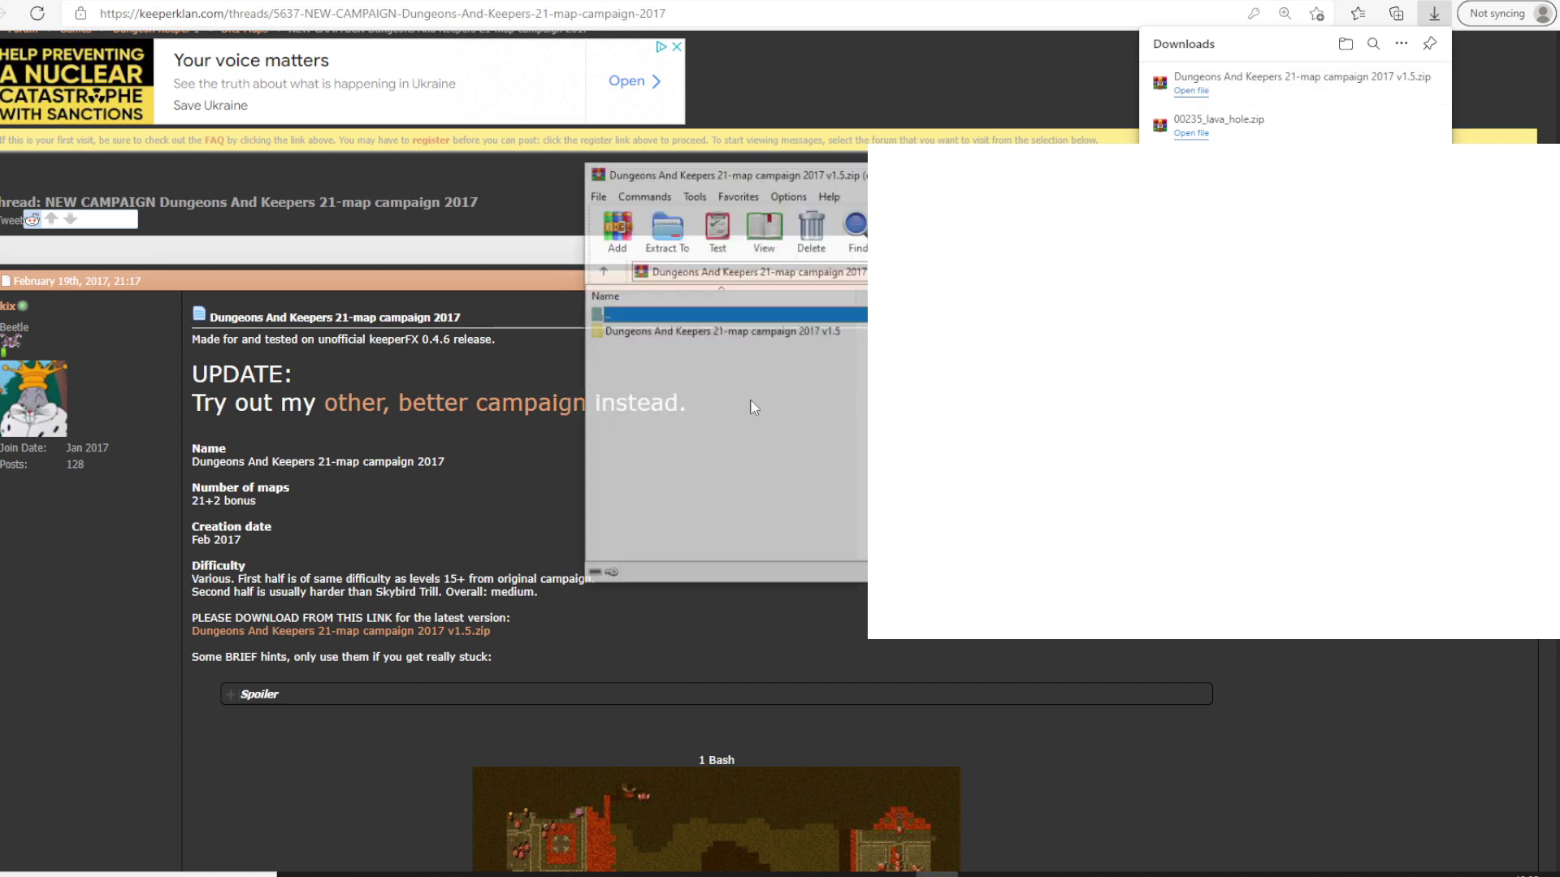
pyautogui.click(661, 247)
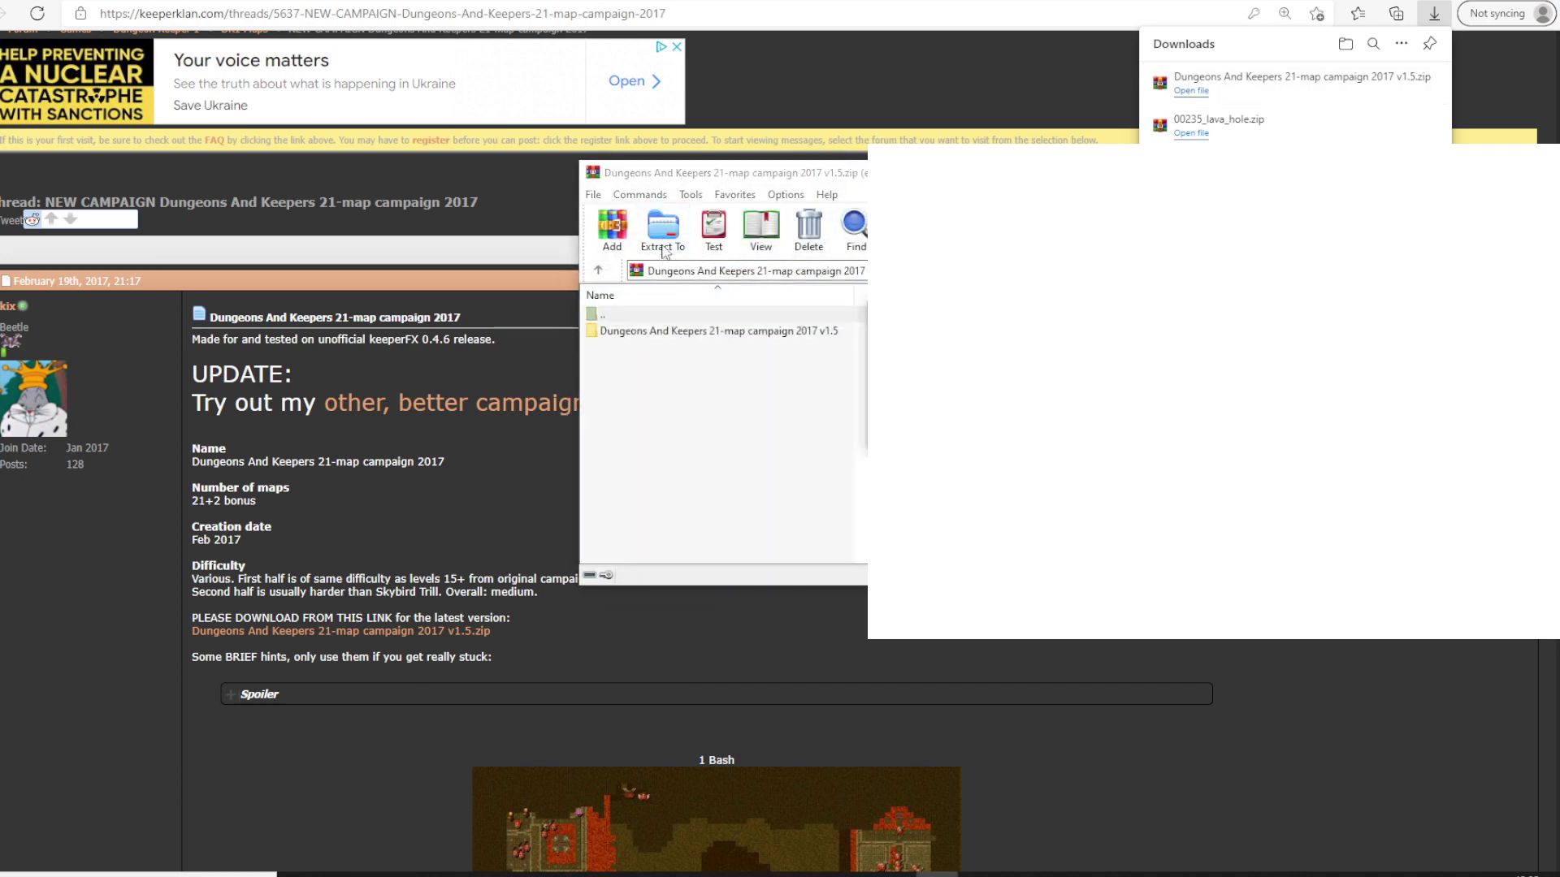
pyautogui.doubleClick(758, 332)
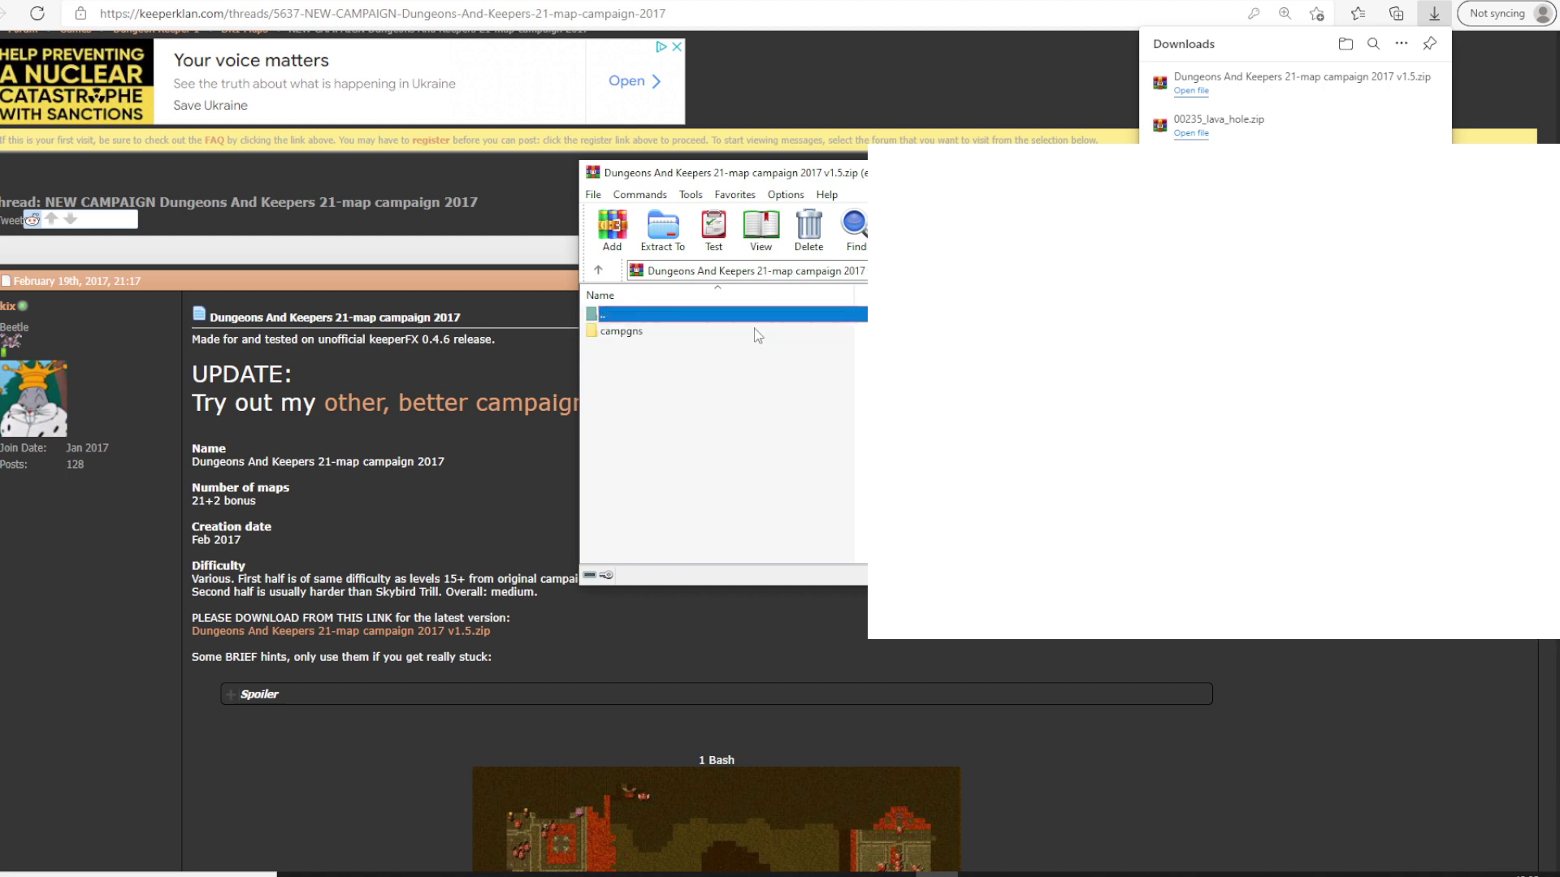
pyautogui.doubleClick(664, 332)
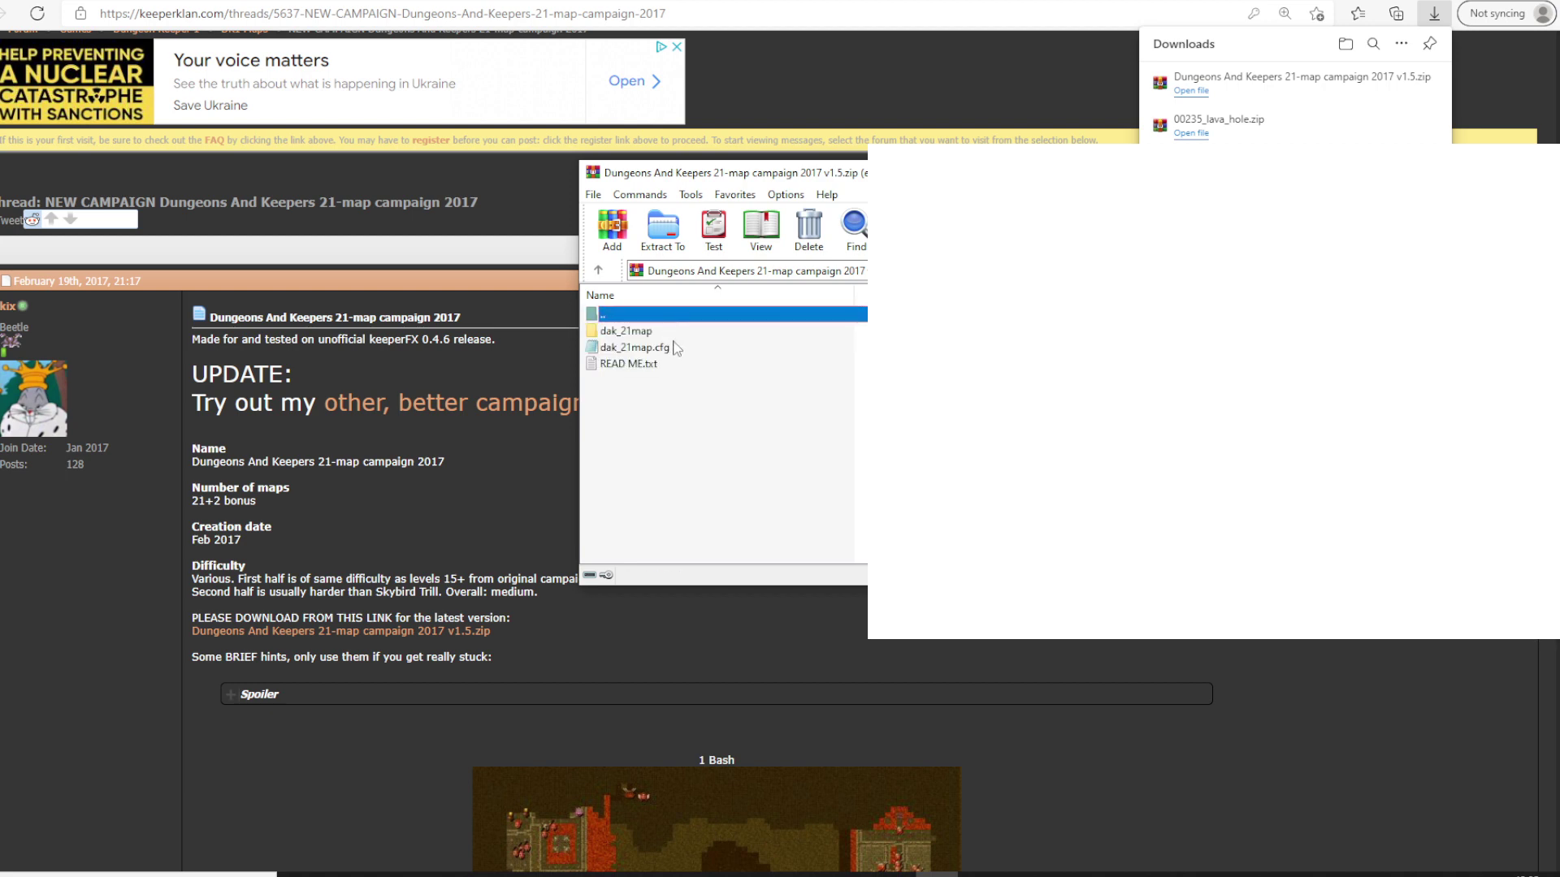
pyautogui.click(598, 273)
pyautogui.click(598, 273)
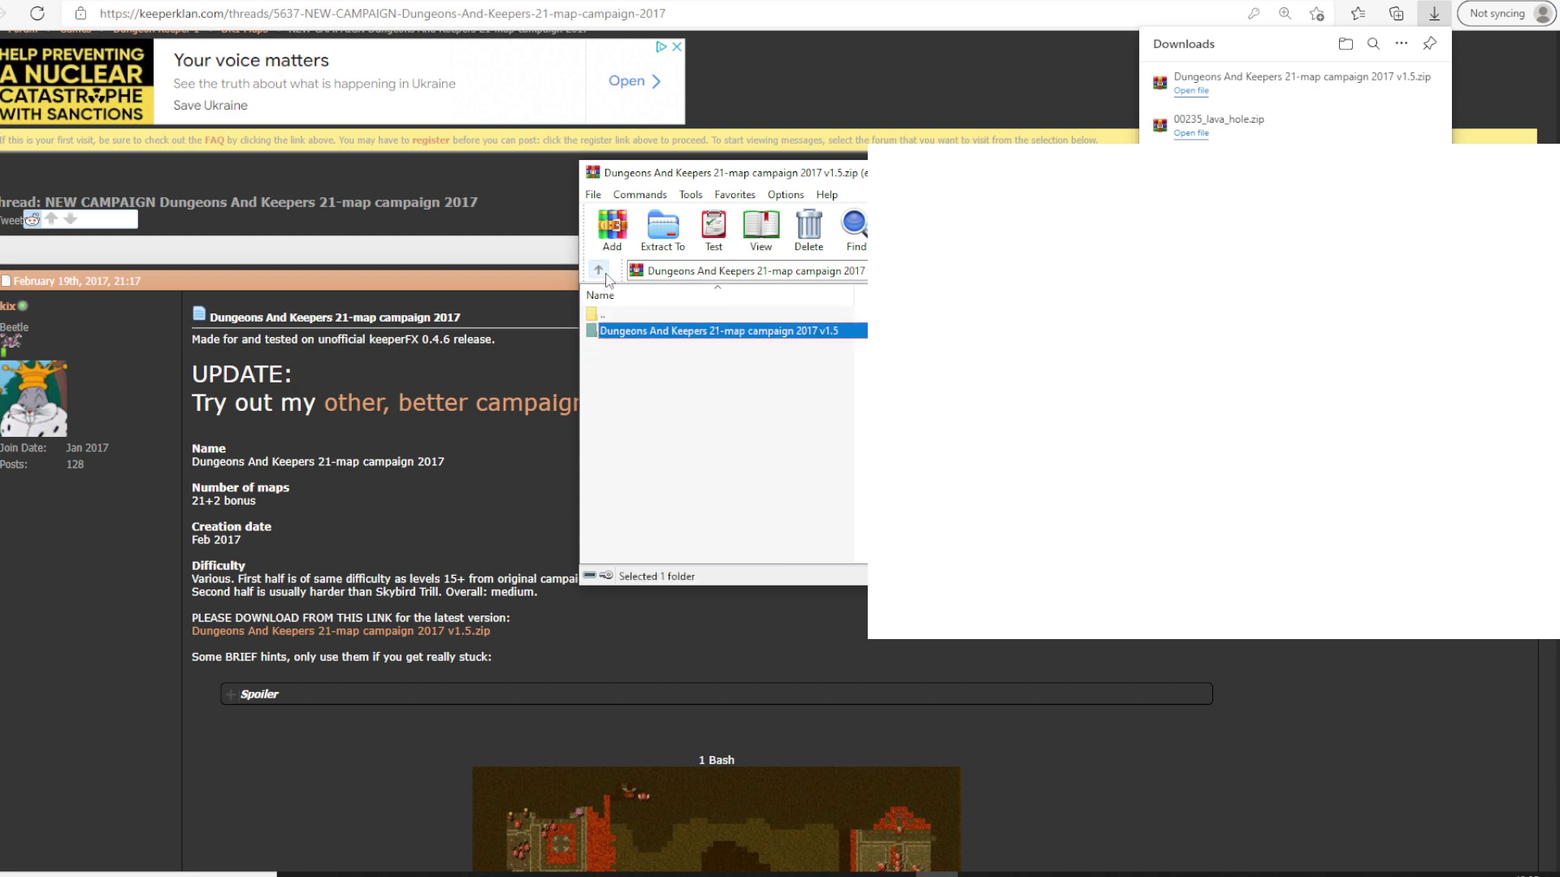
# - Extract the contents of the archive's campgns folder to C:\Tutorial KFX\campgns
pyautogui.doubleClick(688, 333)
pyautogui.doubleClick(628, 333)
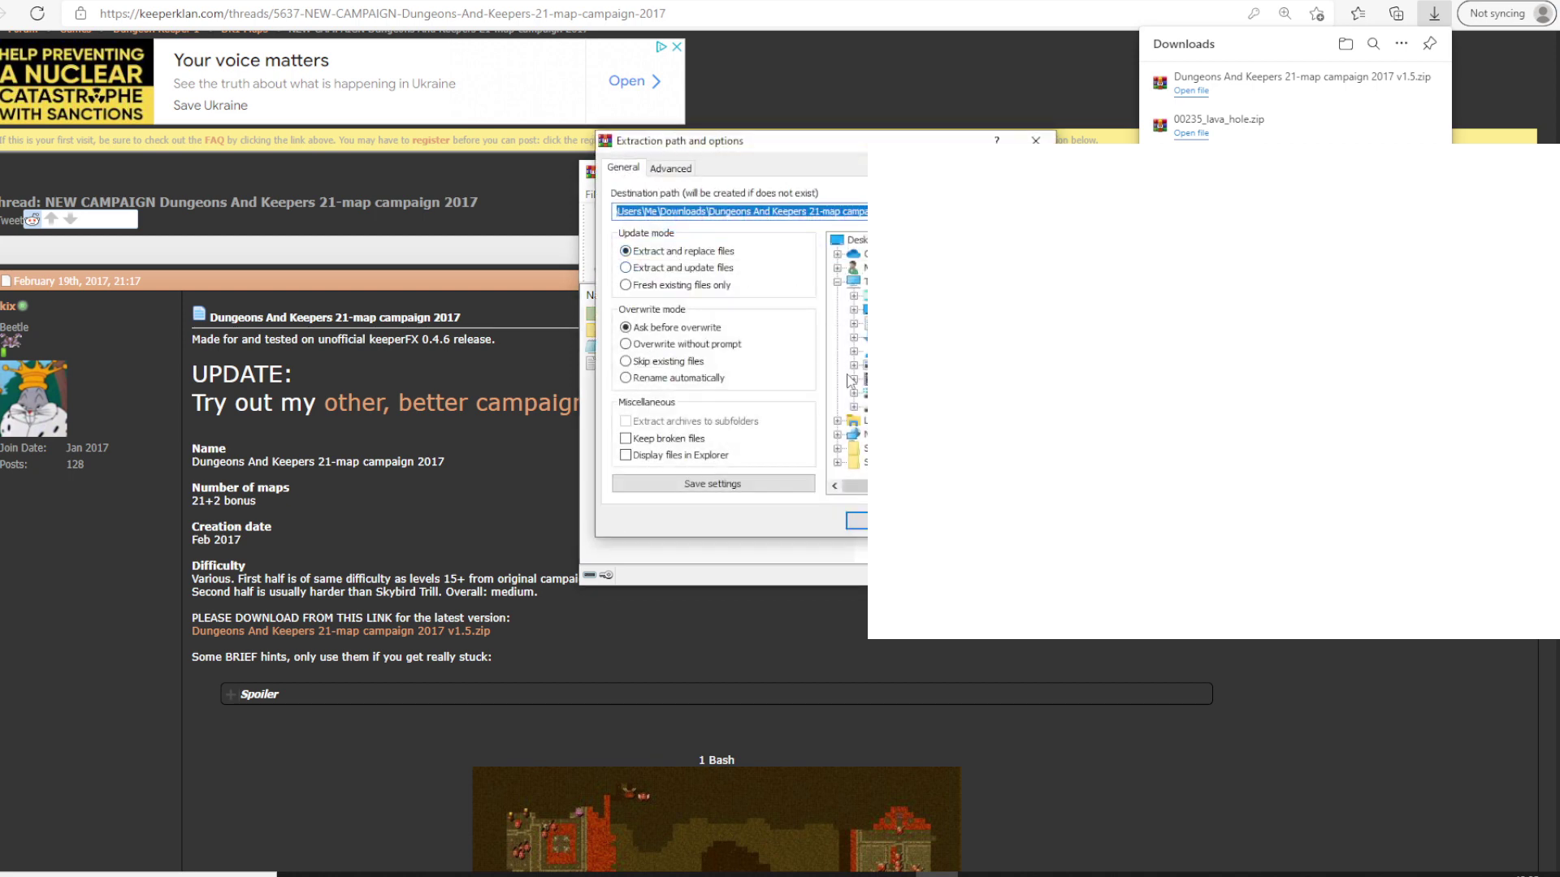
pyautogui.click(857, 397)
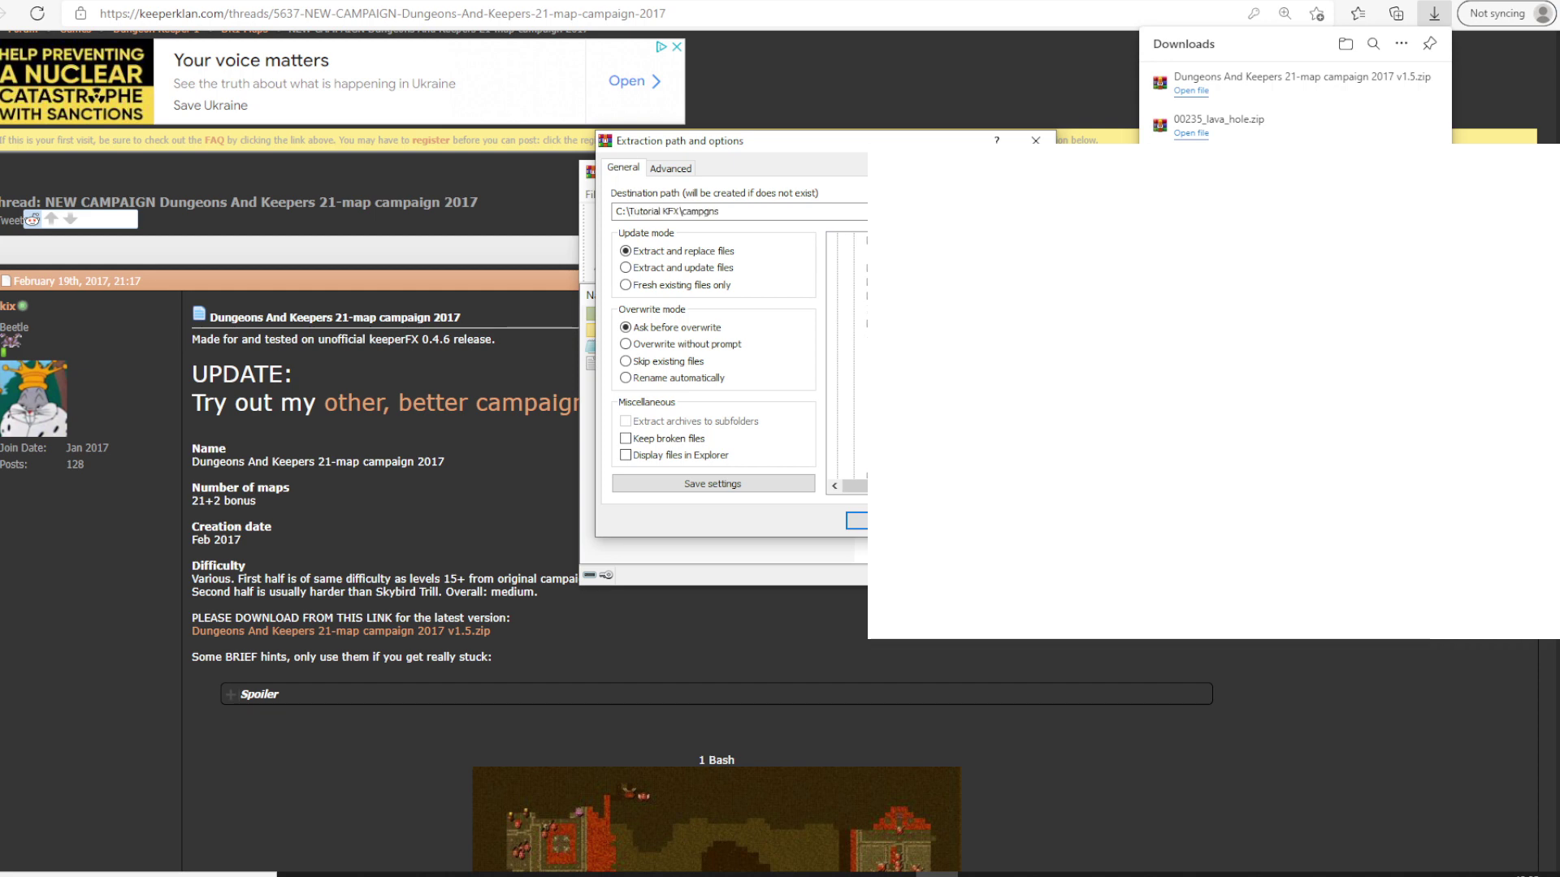
pyautogui.press('Return')
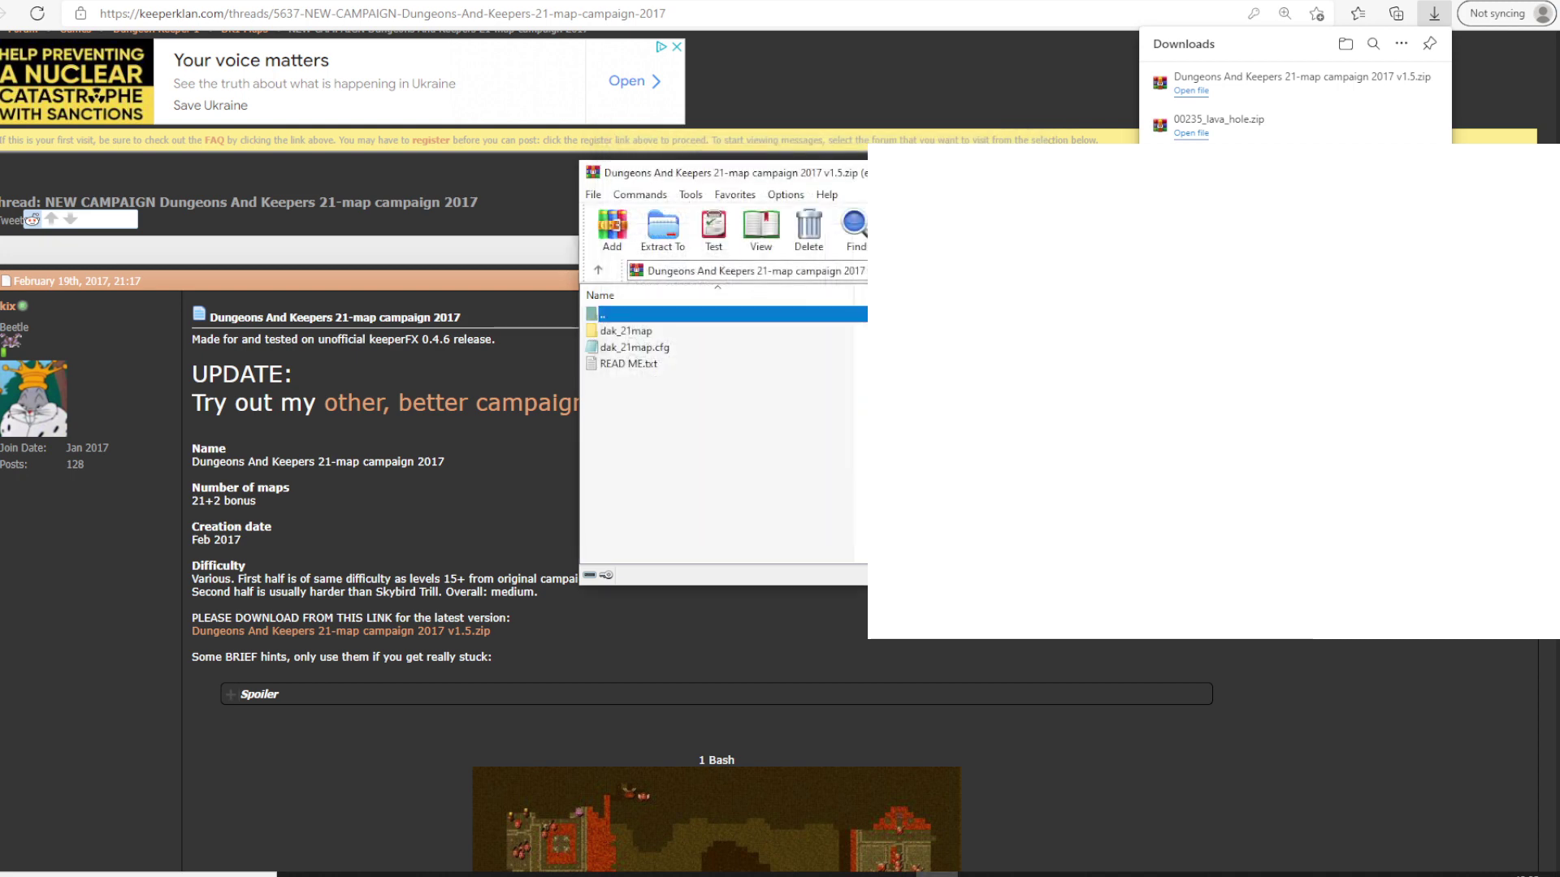
# - Close the archive and check the Tutorial KFX campgns folder for the extracted dak_21map folder and dak_21map.cfg file
pyautogui.press('Escape')
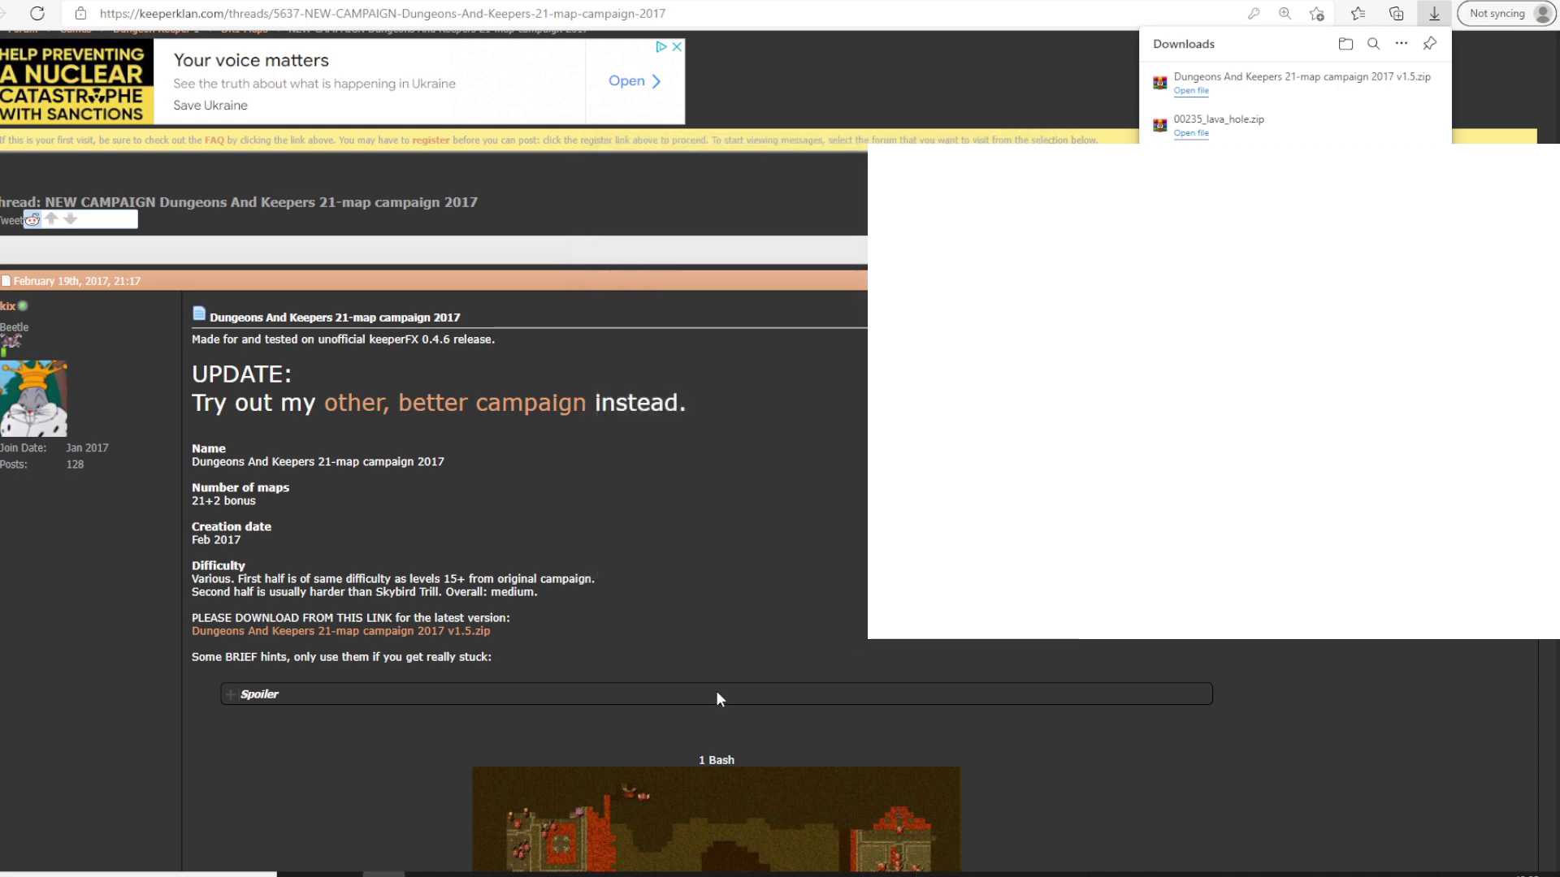
pyautogui.click(426, 874)
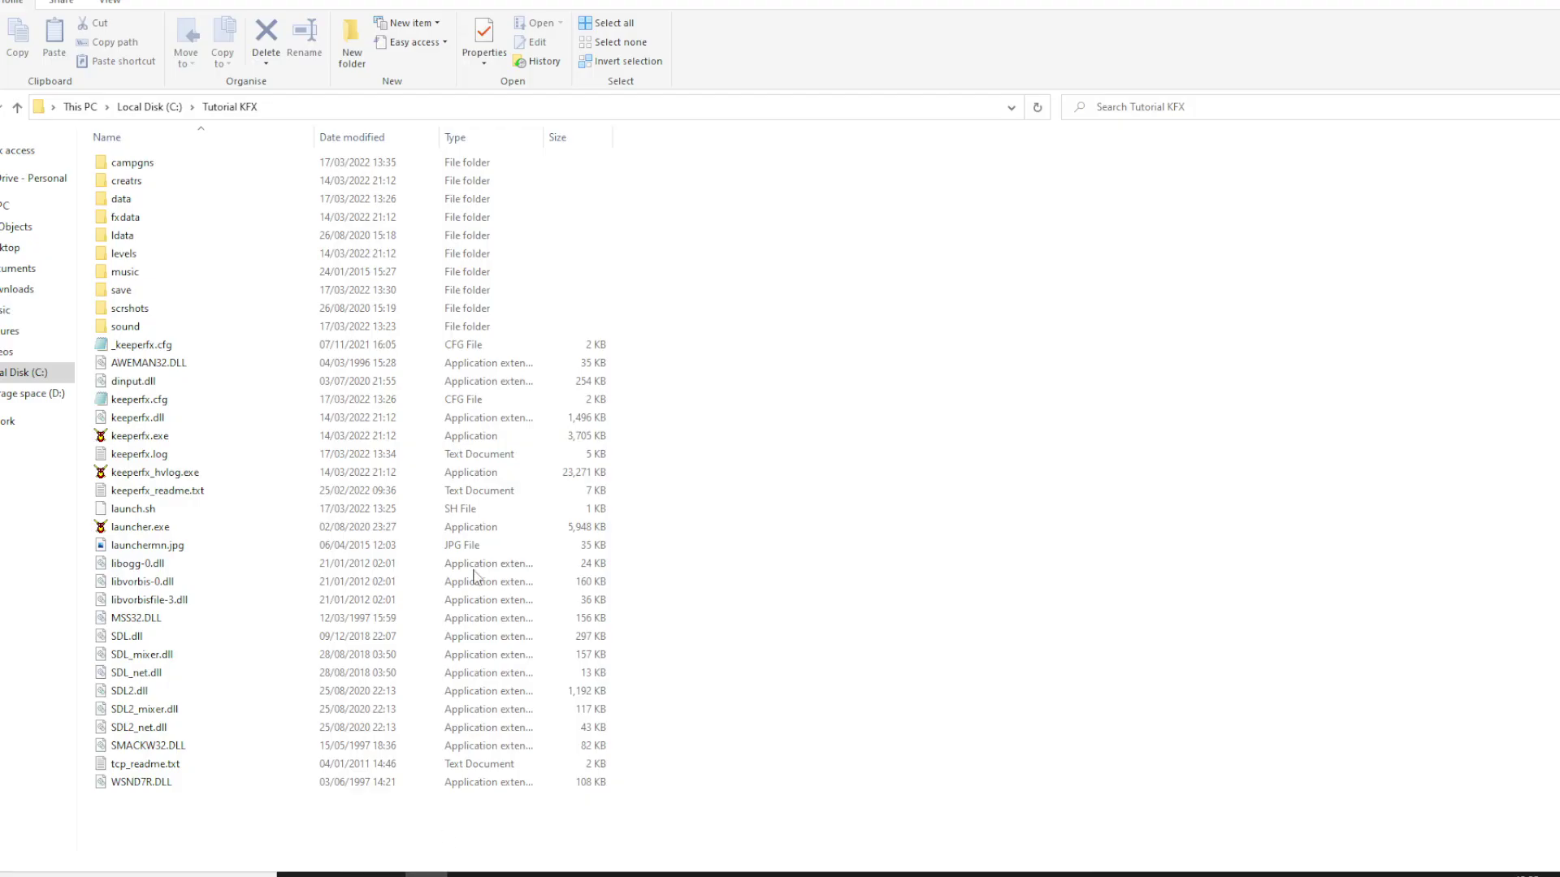
pyautogui.doubleClick(250, 161)
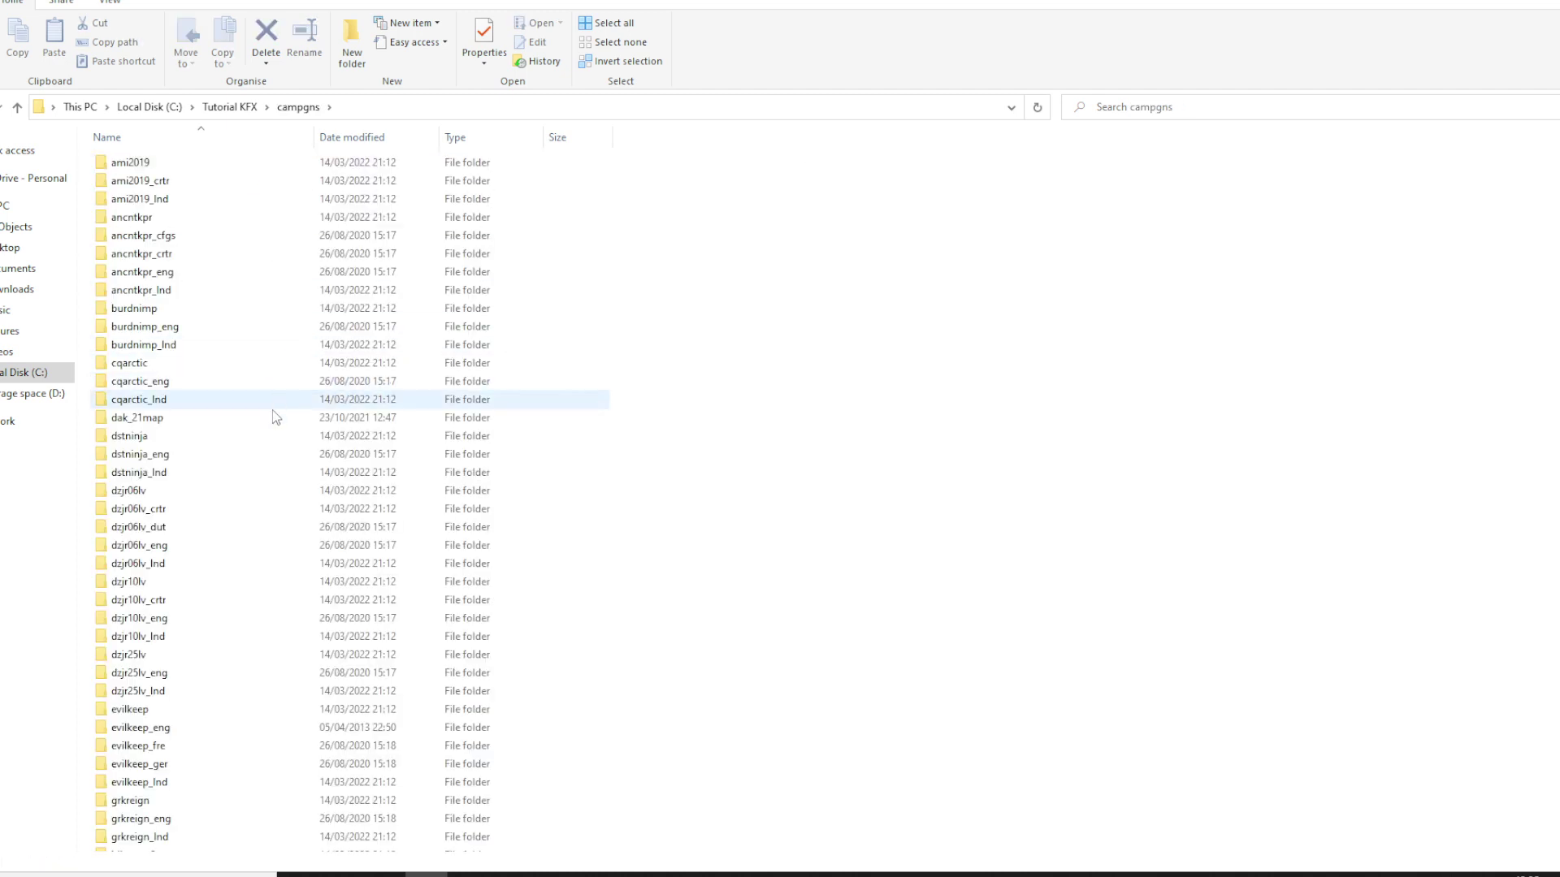
pyautogui.click(277, 419)
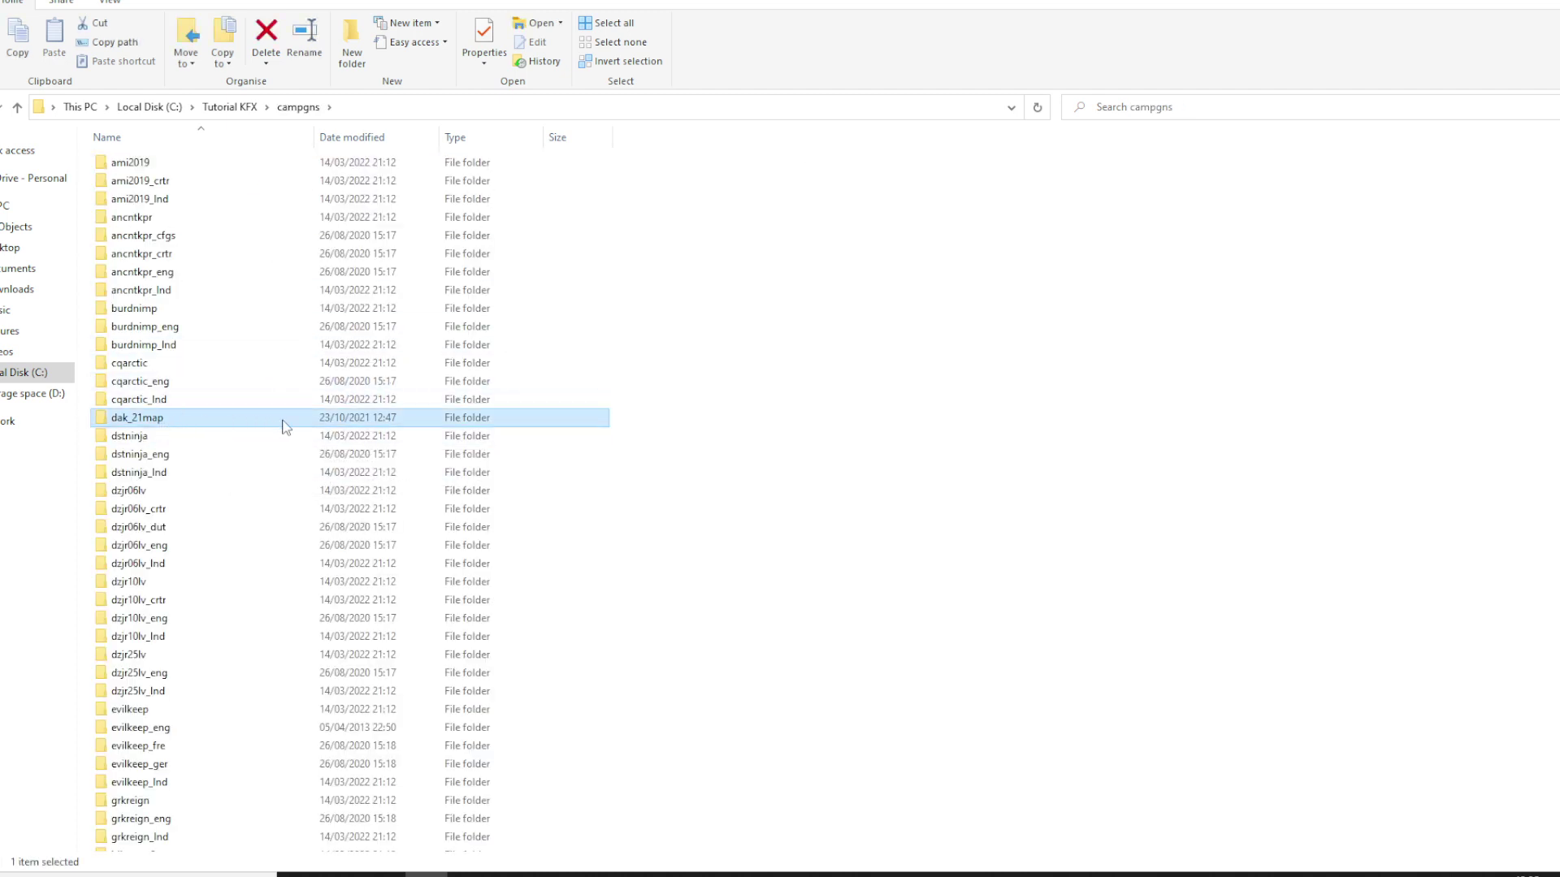
pyautogui.scroll(-15, 337, 430)
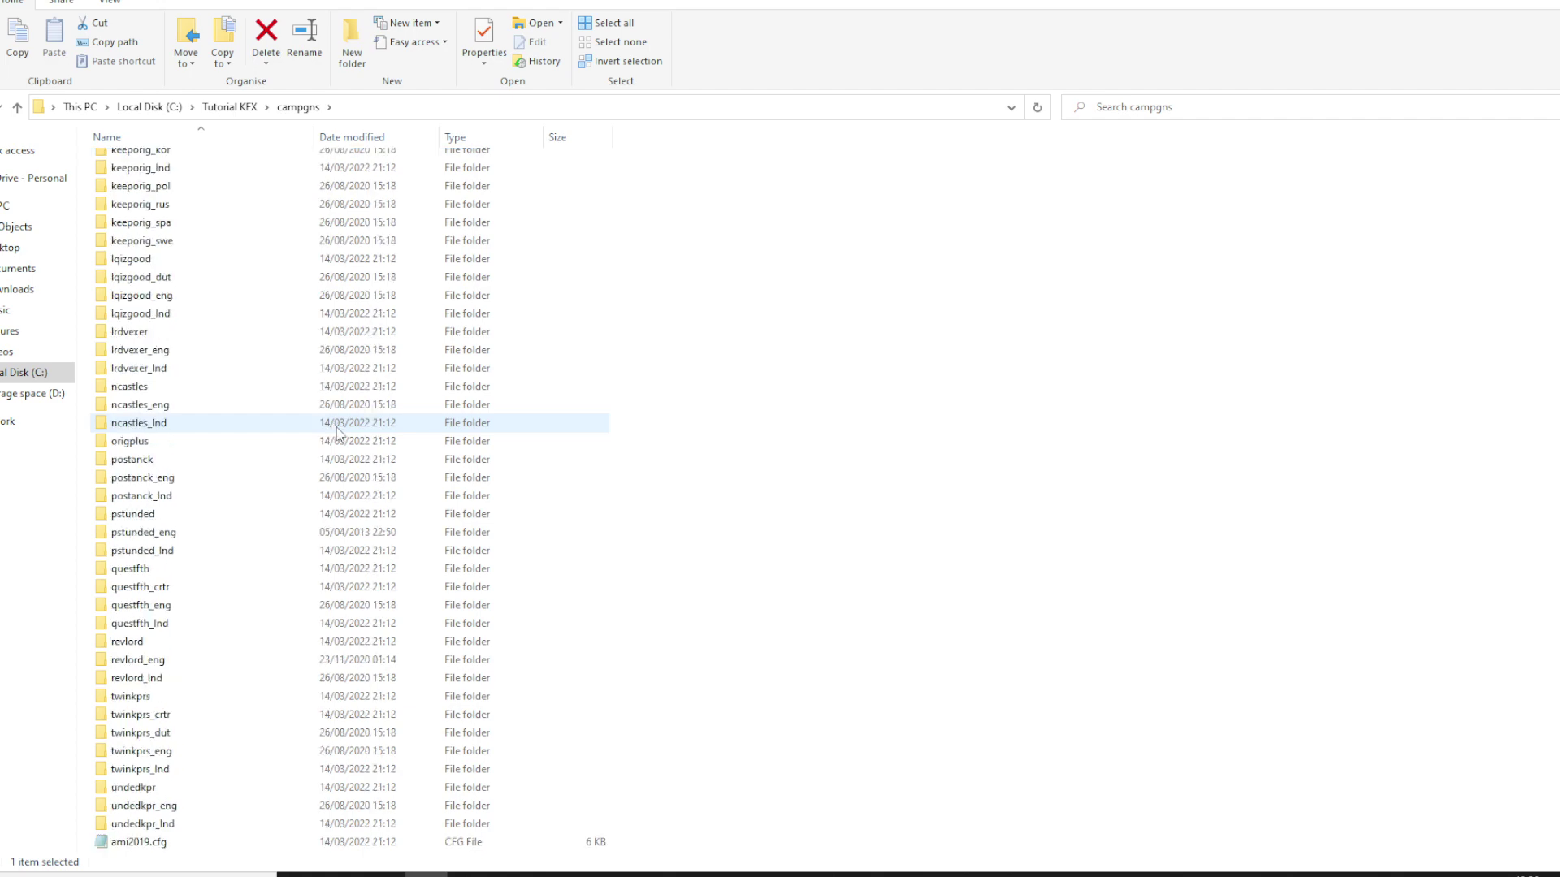
pyautogui.scroll(-7, 337, 431)
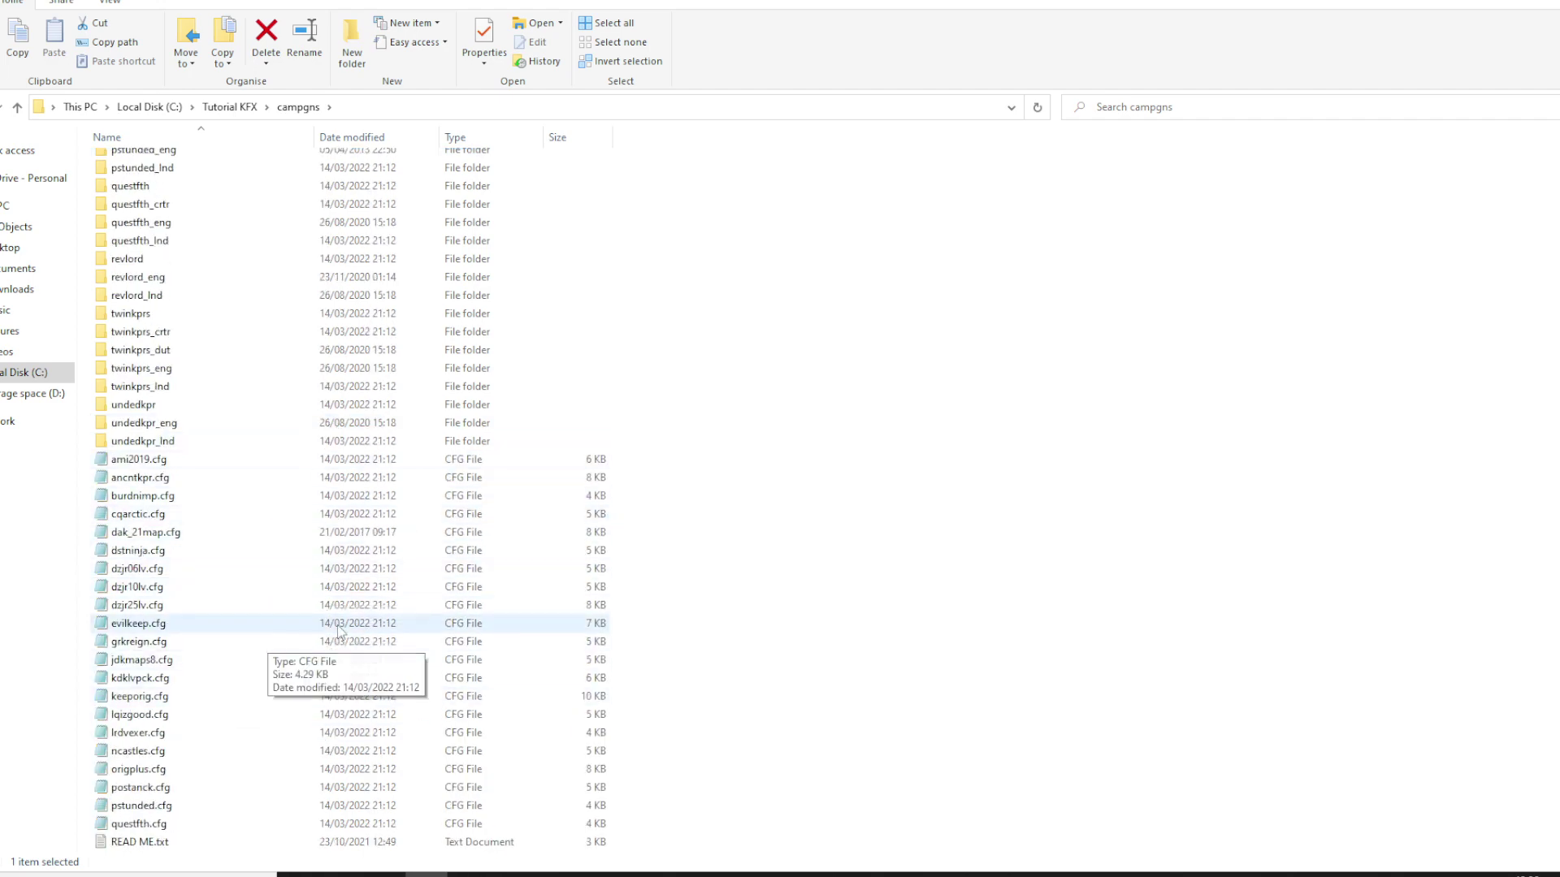
pyautogui.scroll(11, 520, 640)
pyautogui.scroll(18, 520, 639)
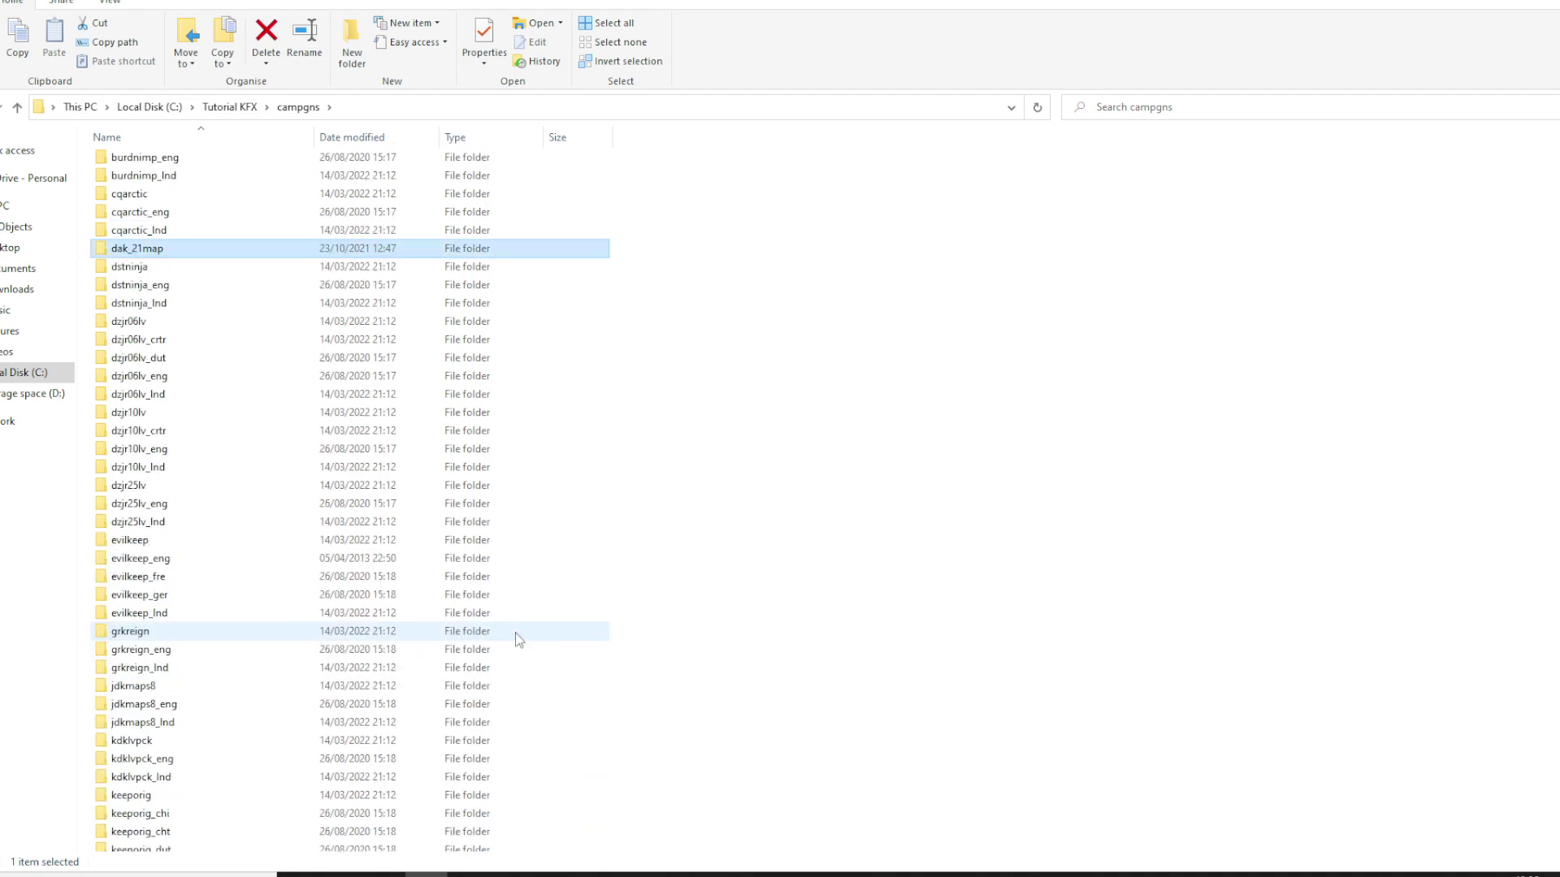
# - Switch to KeeperFX and check the land selection's campaign list for the Dungeons And Keepers 21-map campaign 2017
pyautogui.hotkey('alt', 'Tab')
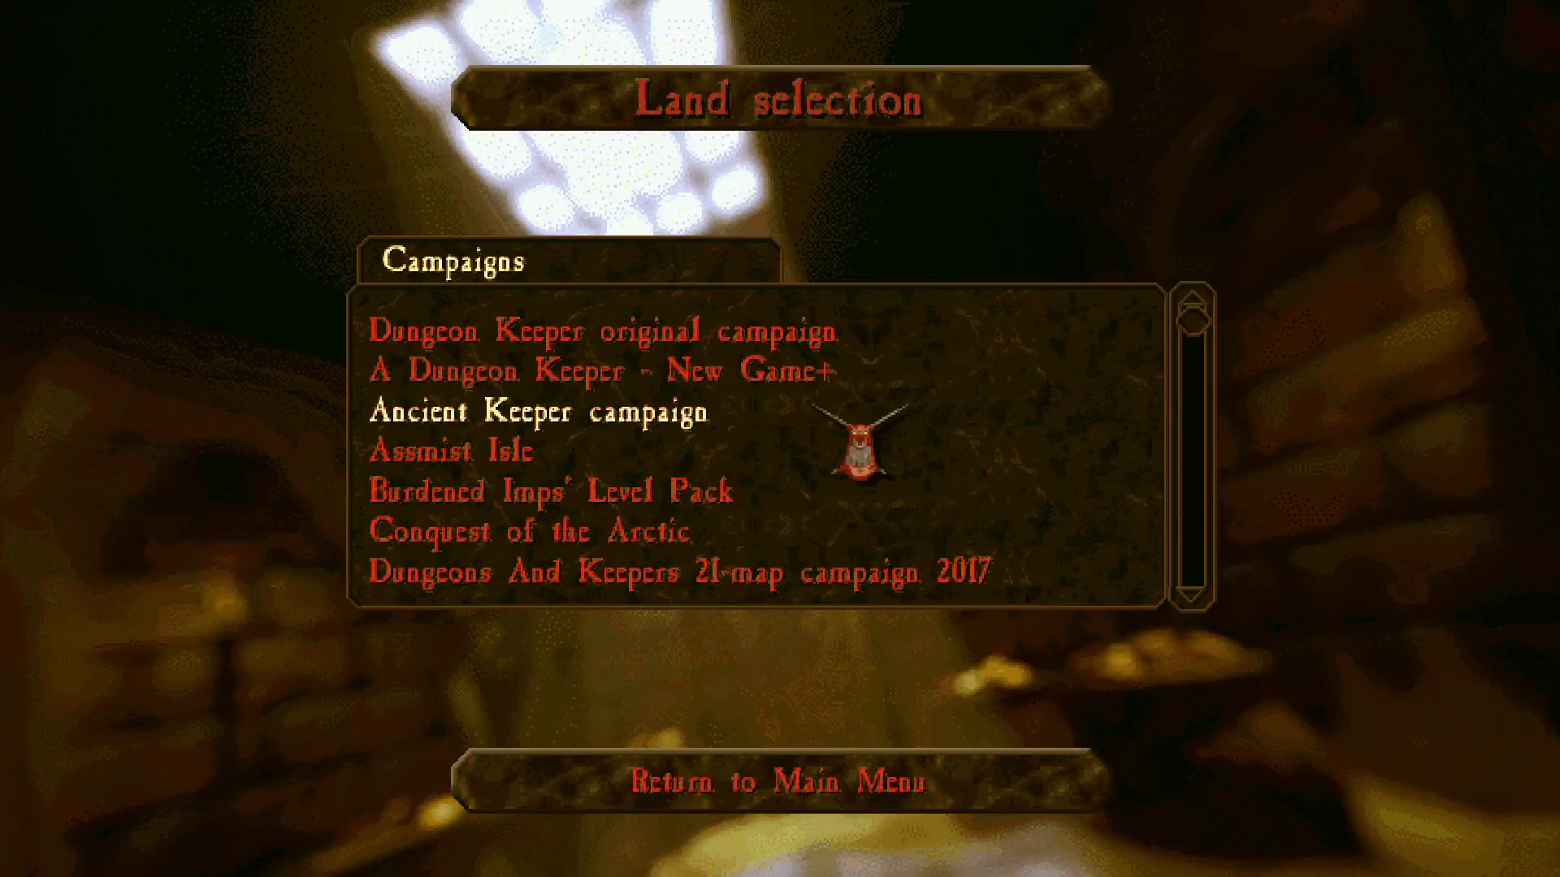
pyautogui.scroll(-1, 874, 495)
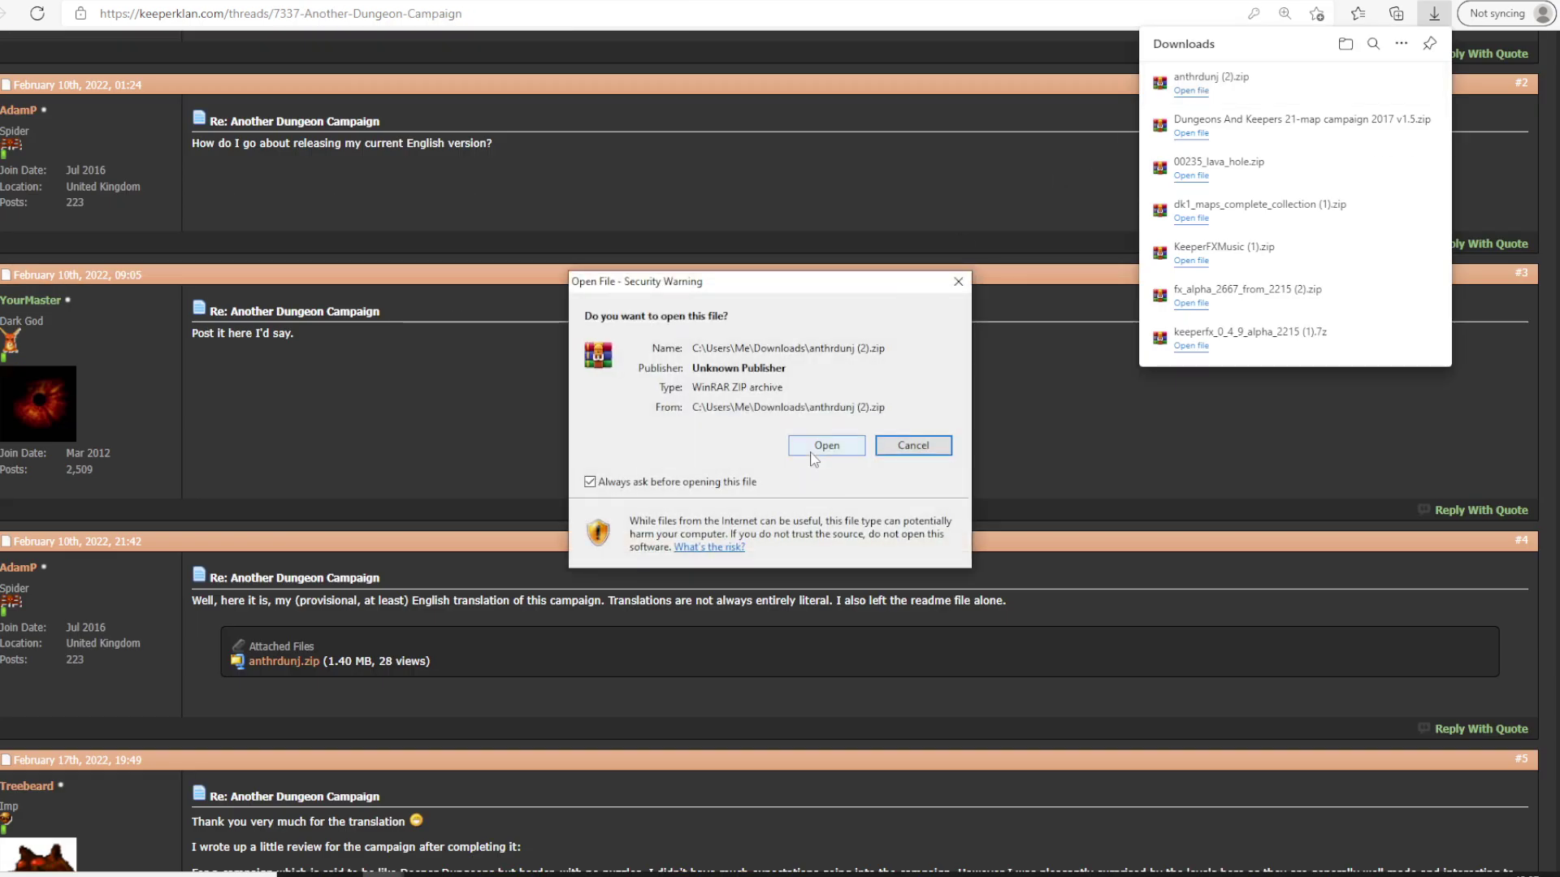
# - Open the downloaded anthrdunj (2).zip archive, extract its contents to C:\Tutorial KFX\campgns, and close the archive
pyautogui.press('Return')
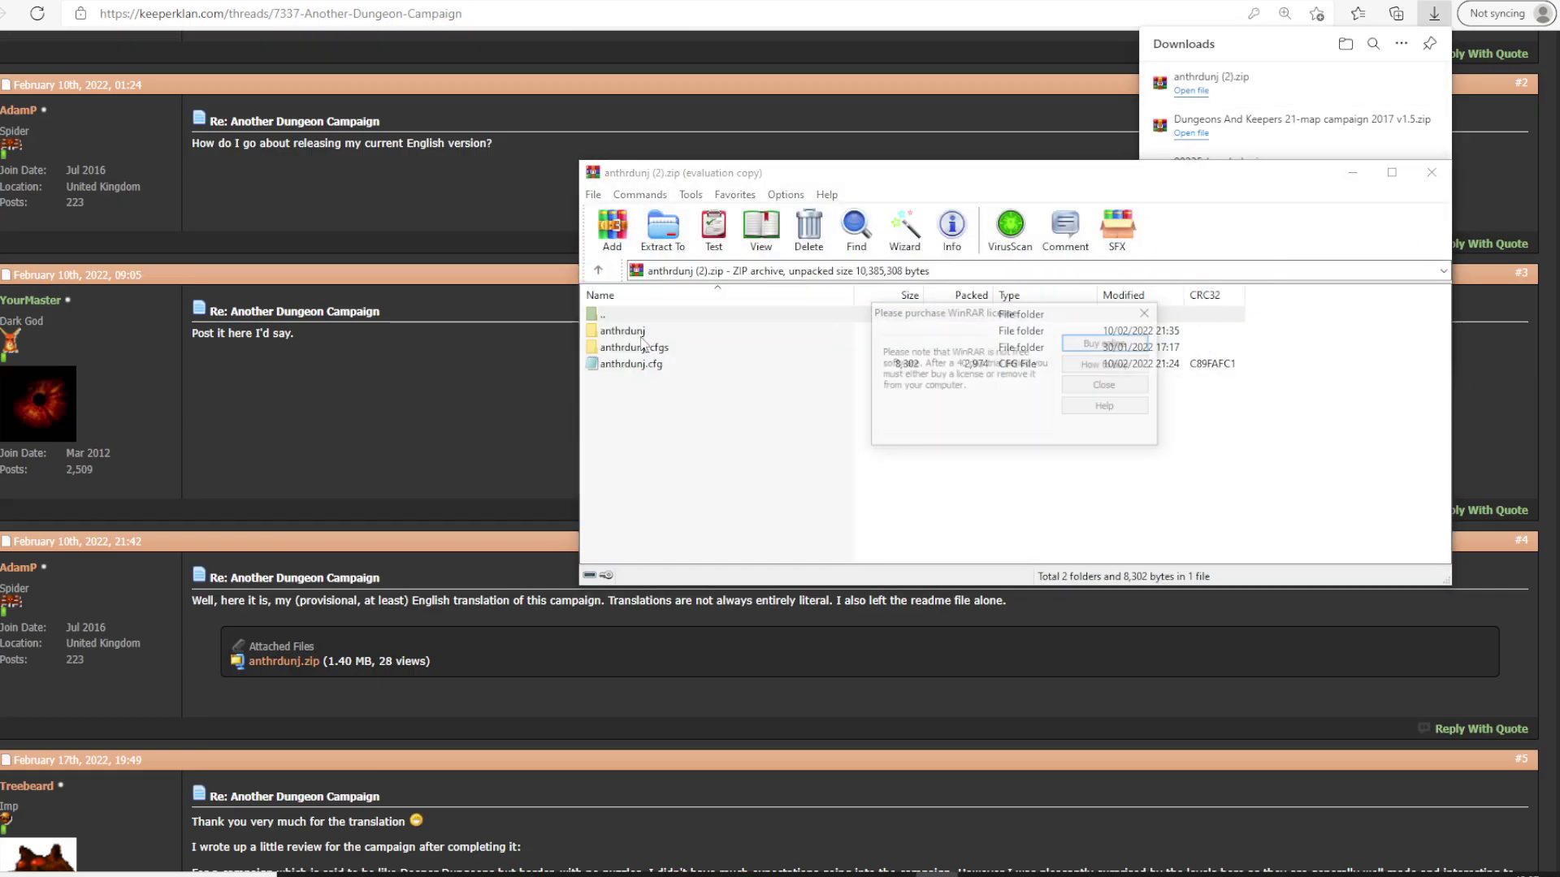
pyautogui.click(1149, 316)
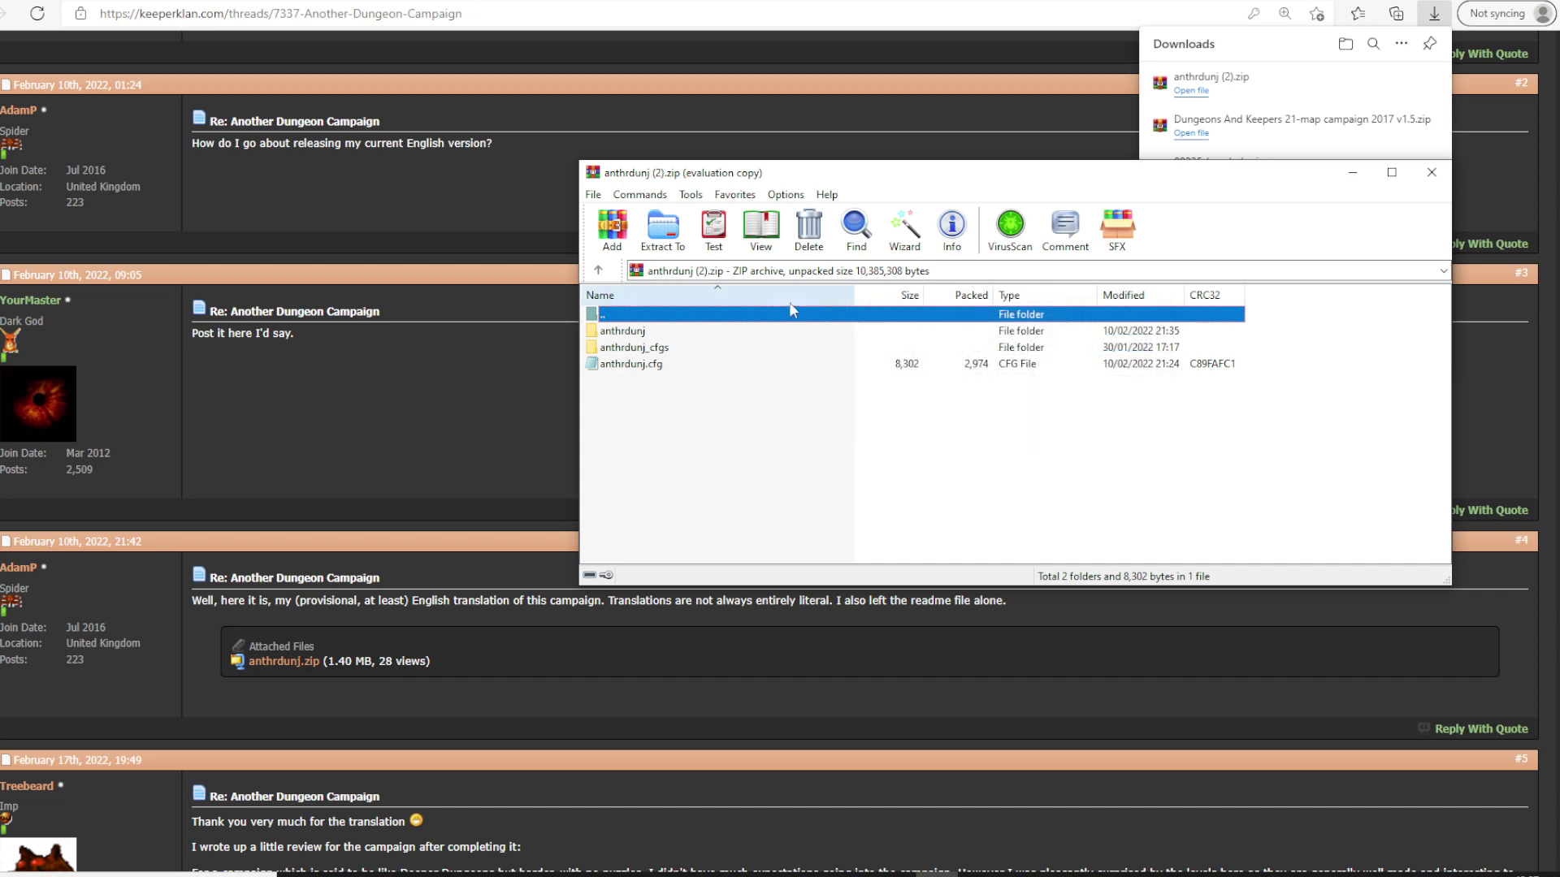
pyautogui.click(660, 235)
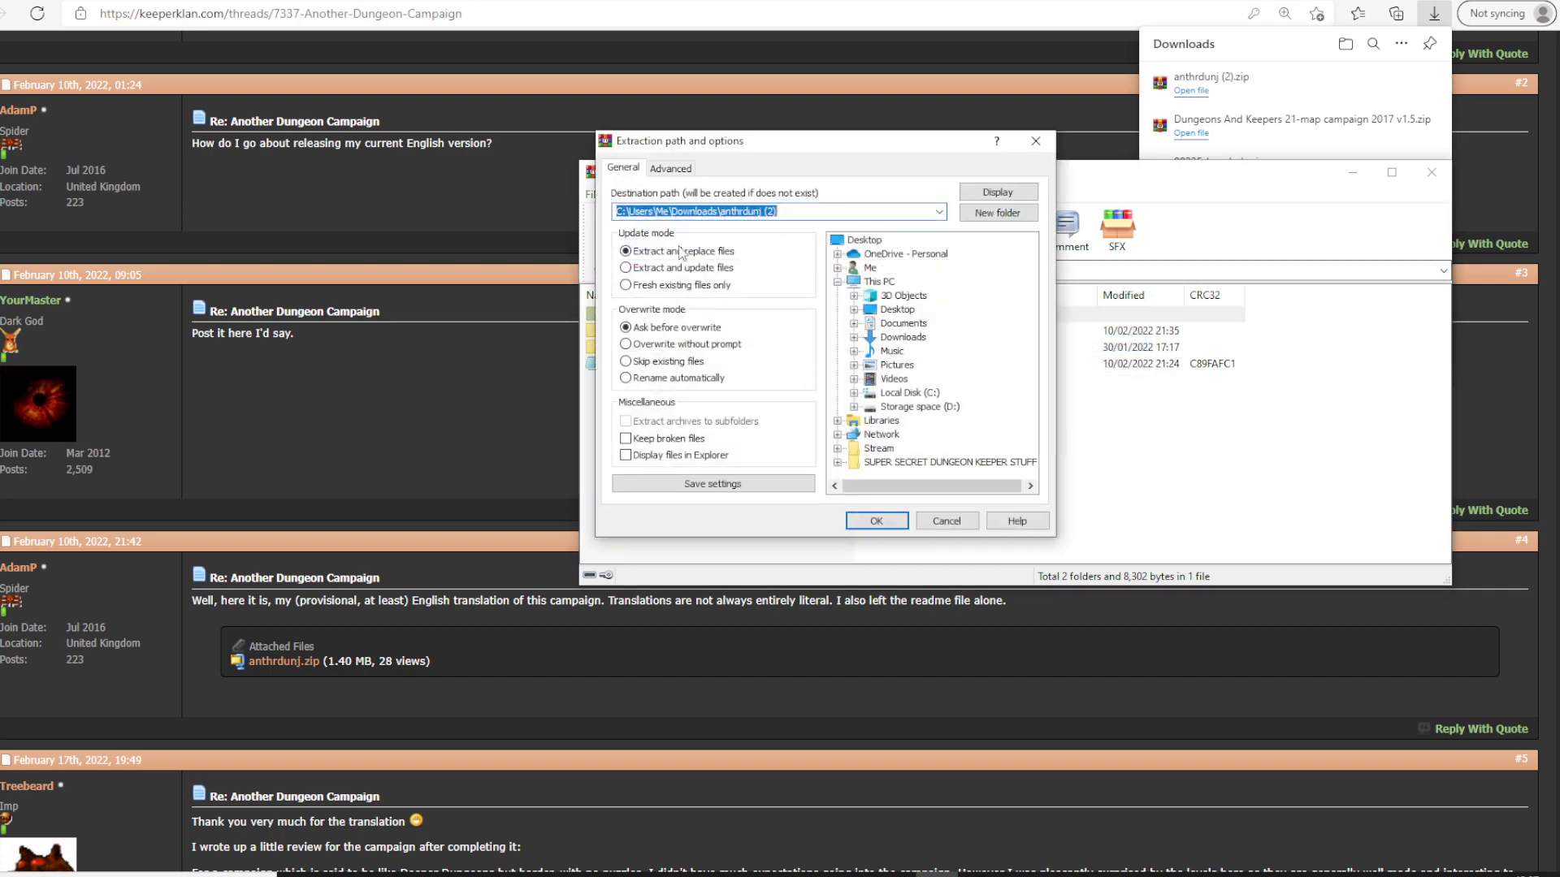
pyautogui.click(854, 394)
pyautogui.scroll(-2, 864, 396)
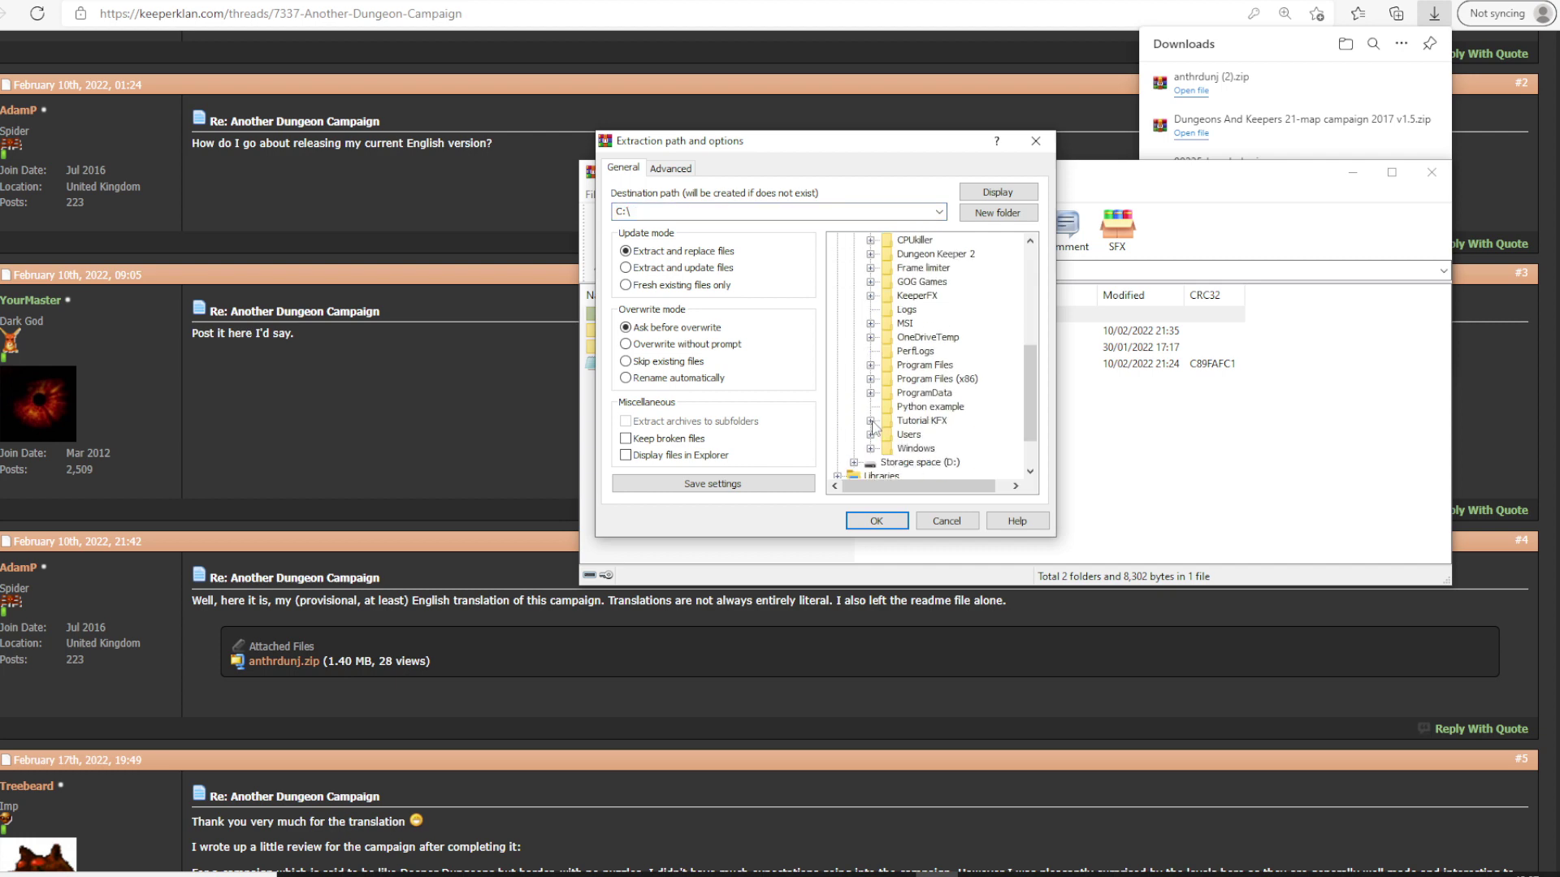
pyautogui.click(871, 422)
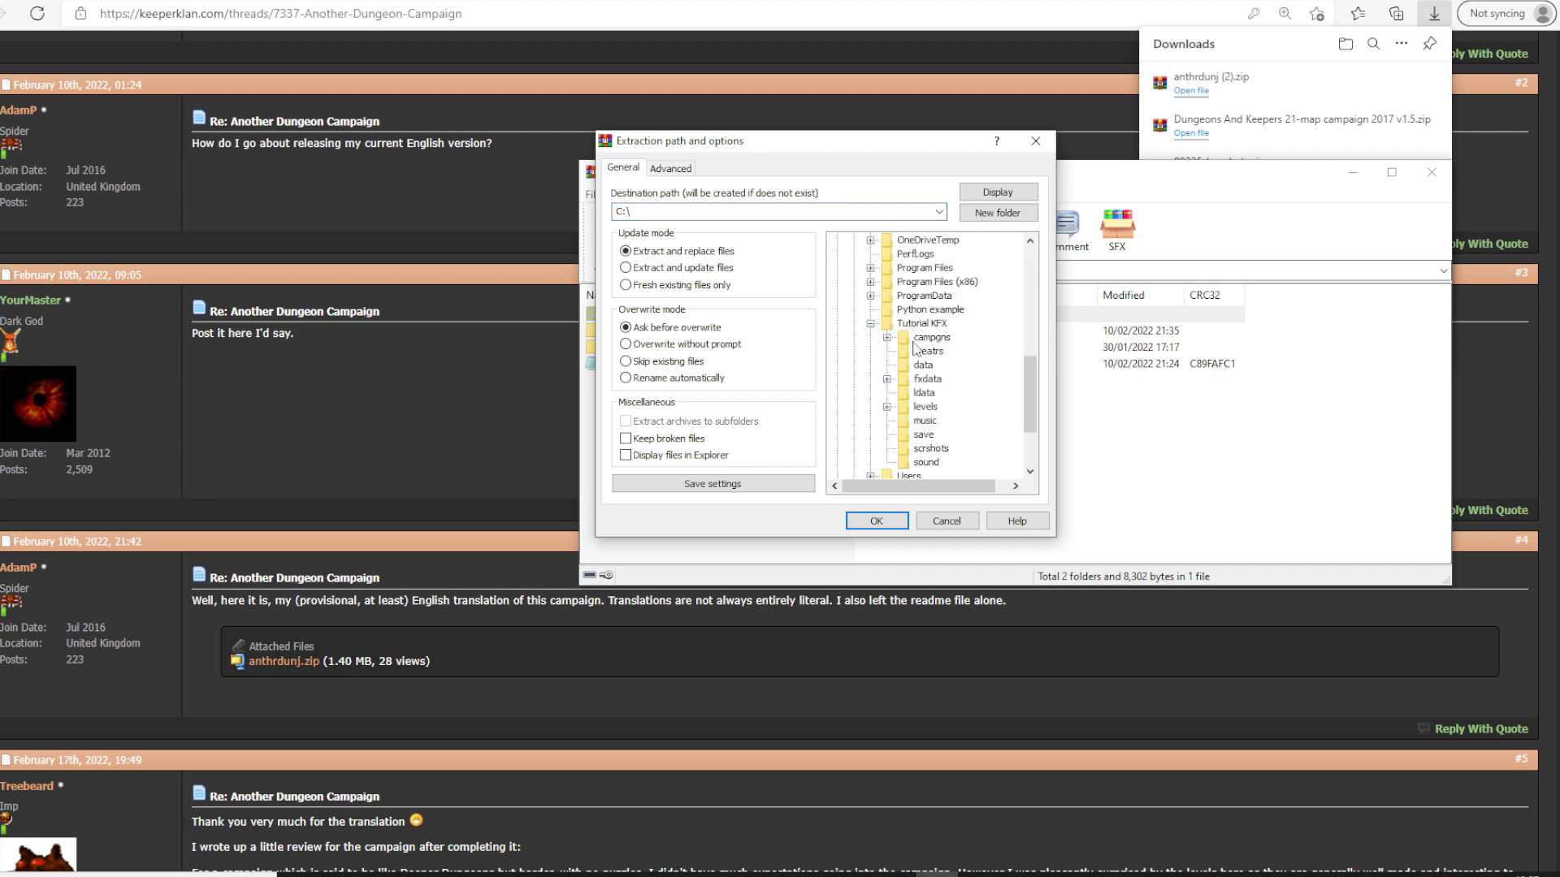
pyautogui.click(927, 338)
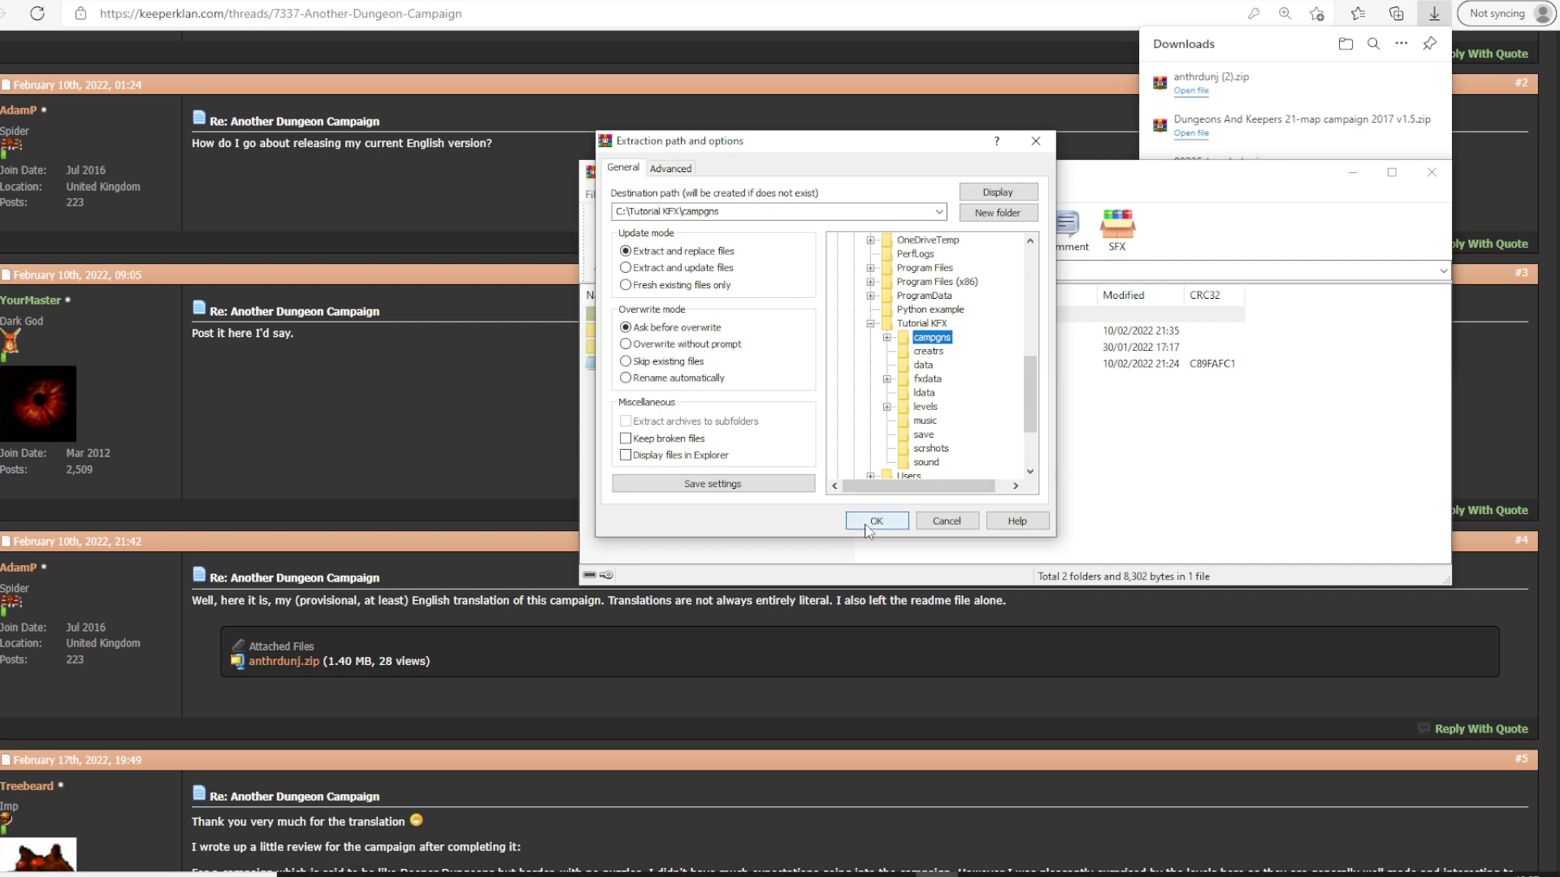
pyautogui.click(879, 520)
pyautogui.click(1431, 172)
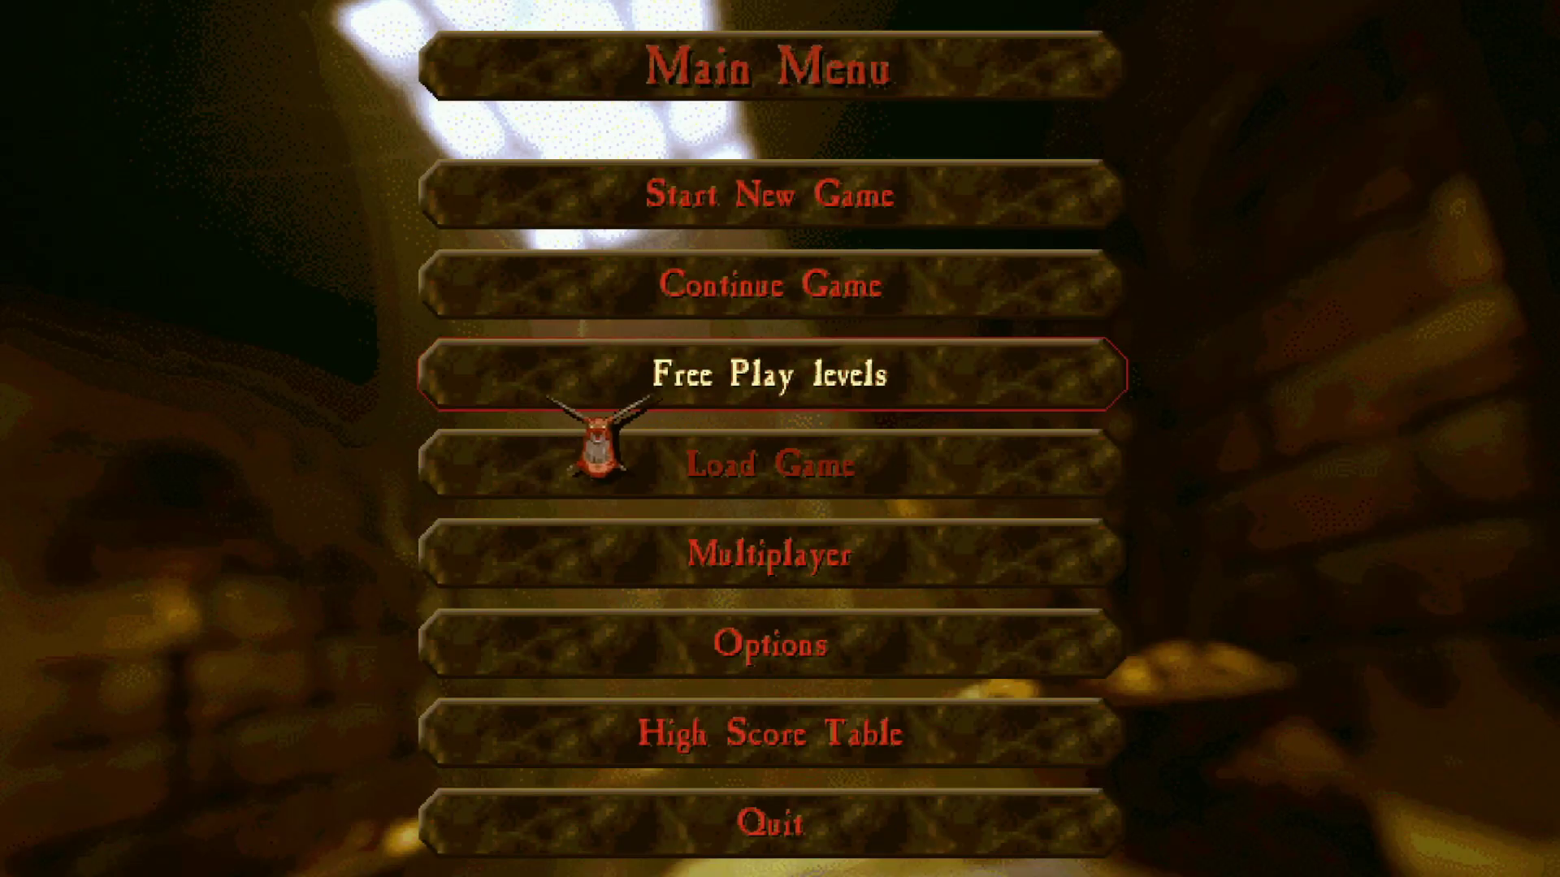
# - Open KeeperFX's new-game land selection to check the campaign list for Another Dungeon
pyautogui.click(850, 198)
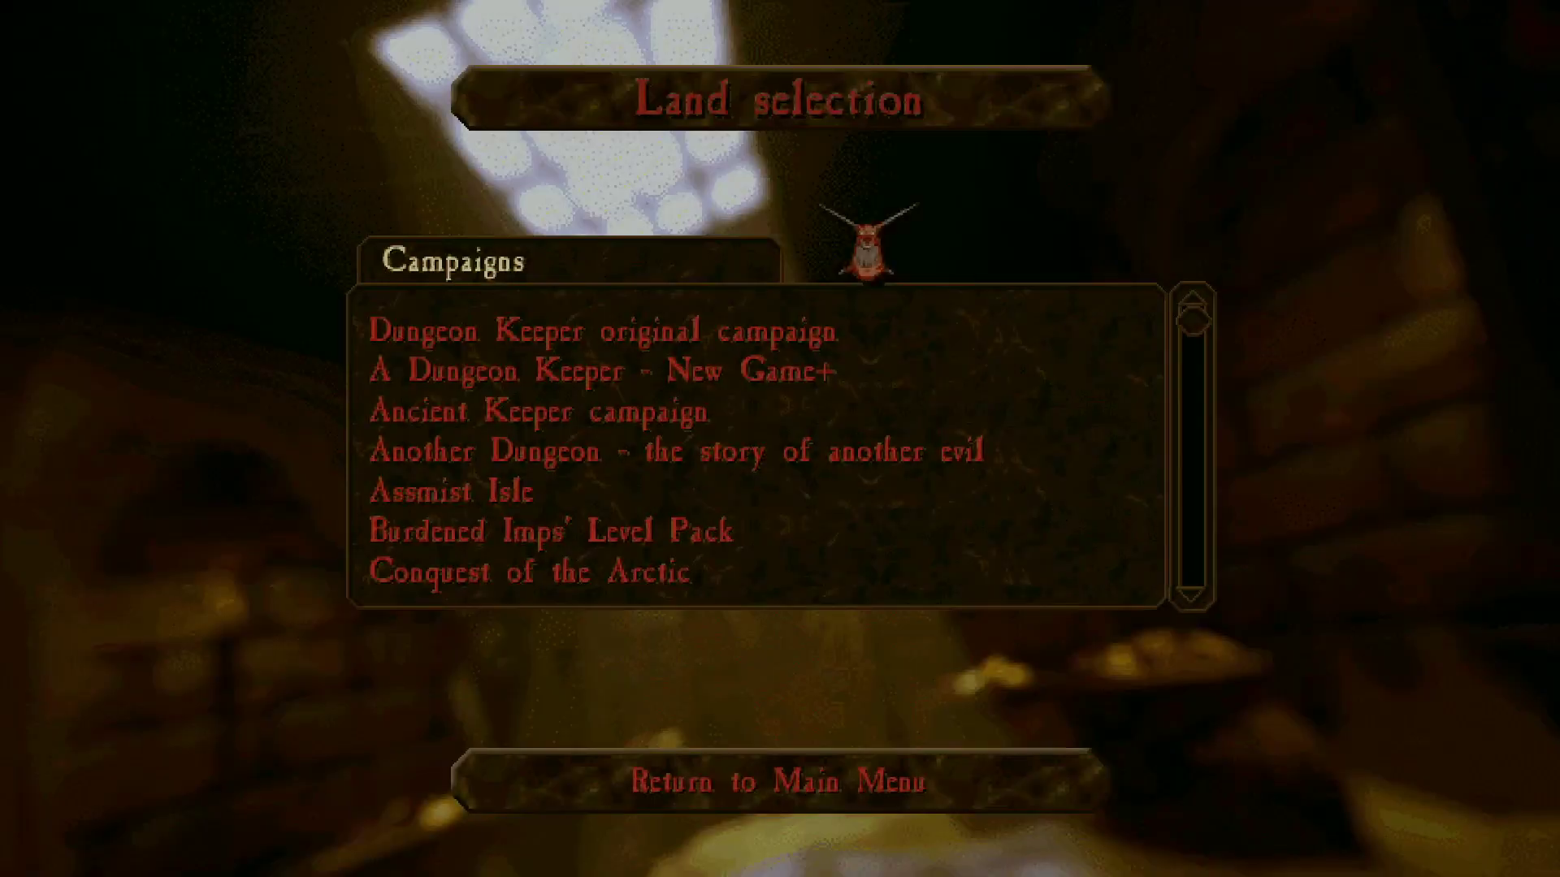